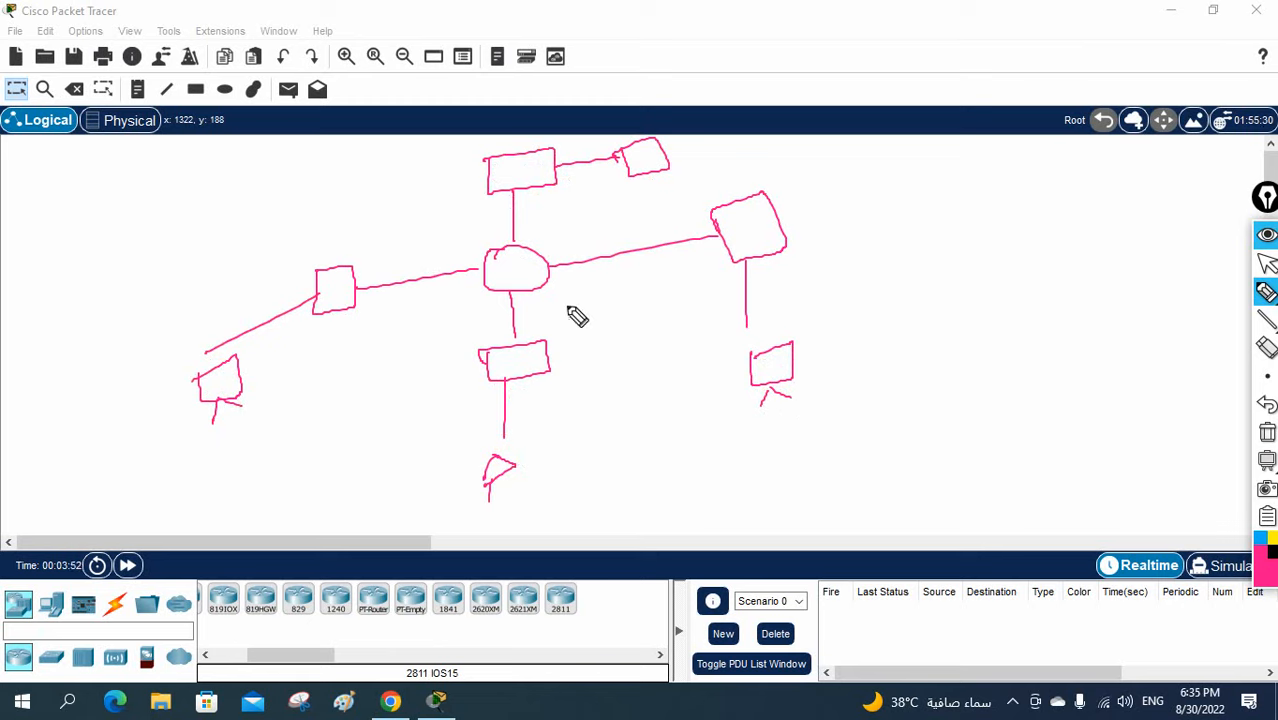
# Label the sketched central router R, and outline the two side branches, labelling them IT and HR.
pyautogui.moveTo(510, 259); pyautogui.dragTo(521, 281)
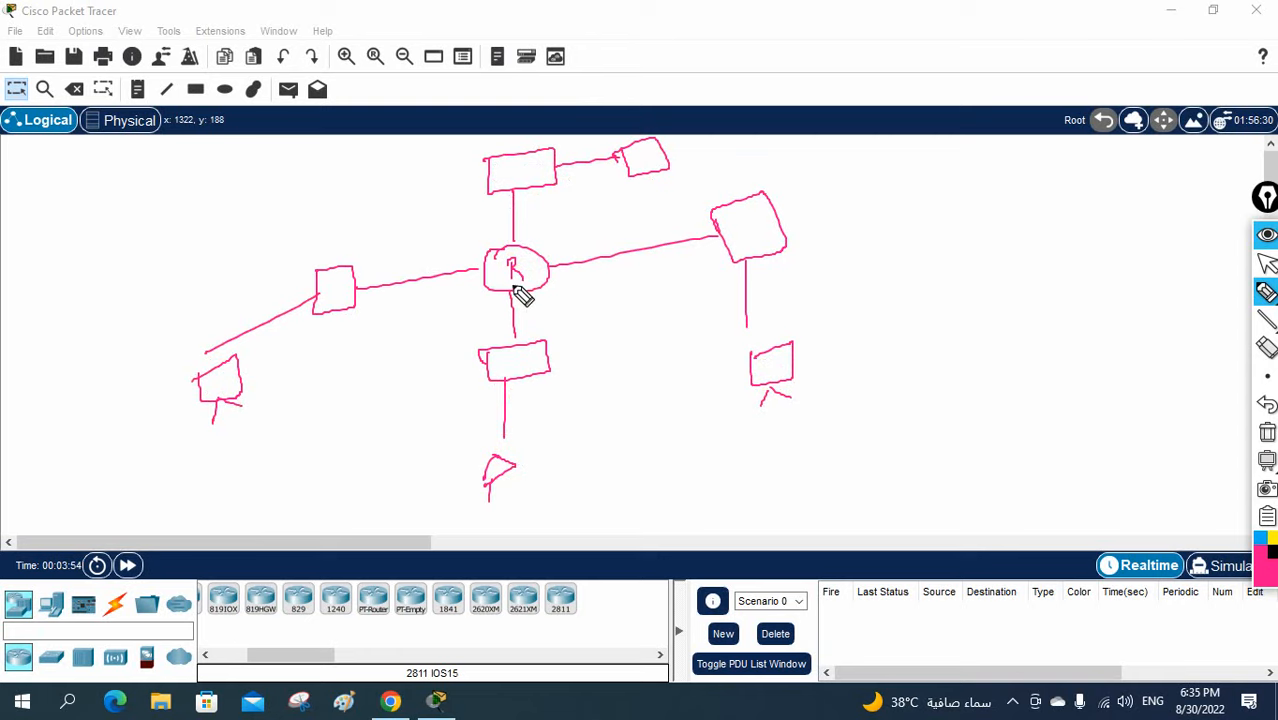
pyautogui.moveTo(173, 213)
pyautogui.mouseDown()
pyautogui.moveTo(401, 288)
pyautogui.moveTo(355, 480)
pyautogui.mouseUp()
pyautogui.moveTo(268, 398)
pyautogui.mouseDown()
pyautogui.moveTo(268, 420)
pyautogui.moveTo(291, 417)
pyautogui.mouseUp()
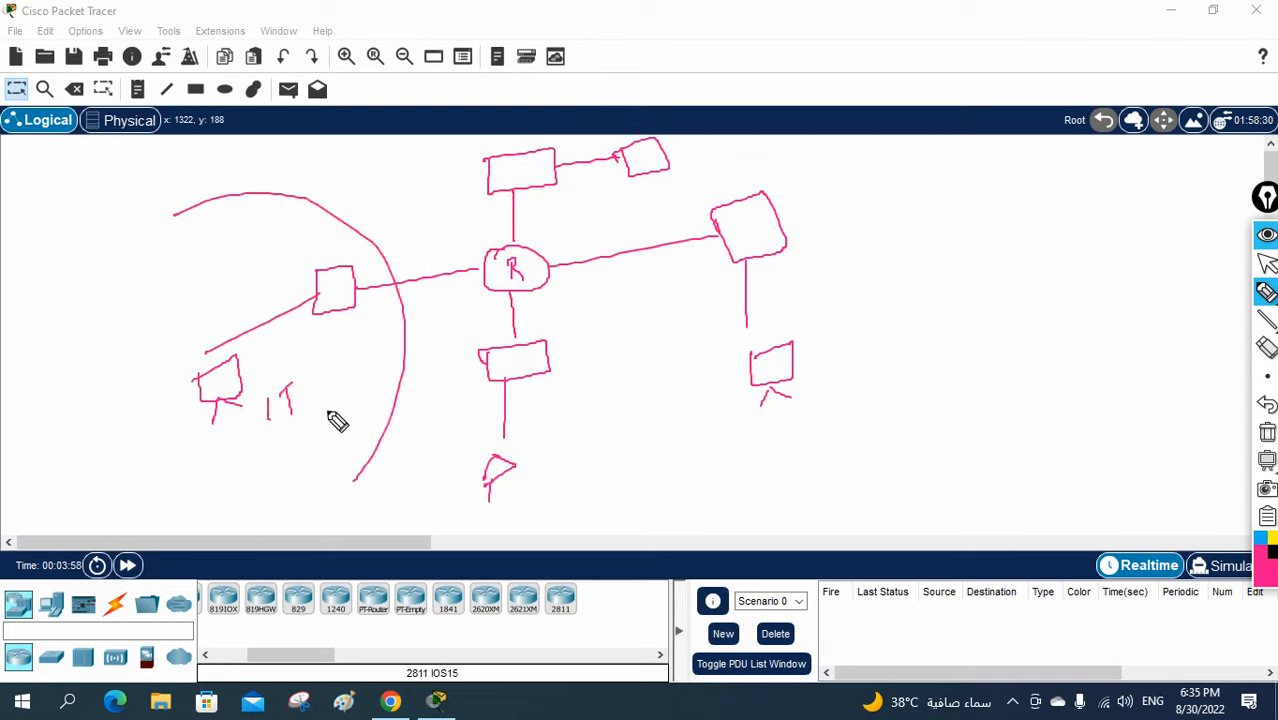
pyautogui.moveTo(785, 158)
pyautogui.mouseDown()
pyautogui.moveTo(635, 322)
pyautogui.moveTo(805, 468)
pyautogui.mouseUp()
pyautogui.moveTo(852, 335)
pyautogui.mouseDown()
pyautogui.moveTo(851, 358)
pyautogui.moveTo(869, 342)
pyautogui.mouseUp()
pyautogui.moveTo(866, 330)
pyautogui.mouseDown()
pyautogui.moveTo(866, 355)
pyautogui.moveTo(905, 350)
pyautogui.mouseUp()
# Outline the sketch's lower and upper branches and label them Sale and share.
pyautogui.moveTo(406, 445)
pyautogui.mouseDown()
pyautogui.moveTo(530, 312)
pyautogui.moveTo(640, 385)
pyautogui.mouseUp()
pyautogui.moveTo(566, 432)
pyautogui.mouseDown()
pyautogui.moveTo(565, 449)
pyautogui.moveTo(606, 448)
pyautogui.mouseUp()
pyautogui.moveTo(607, 402); pyautogui.dragTo(645, 425)
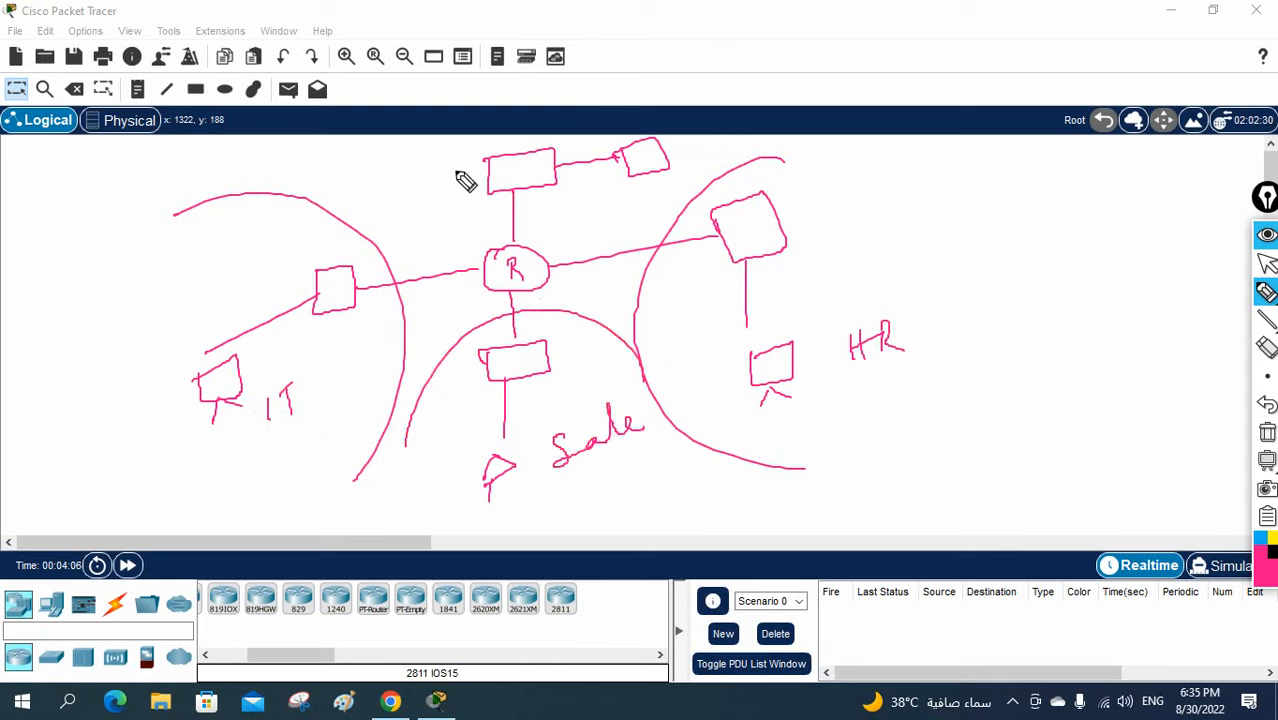
pyautogui.moveTo(557, 192)
pyautogui.mouseDown()
pyautogui.moveTo(548, 213)
pyautogui.moveTo(641, 197)
pyautogui.mouseUp()
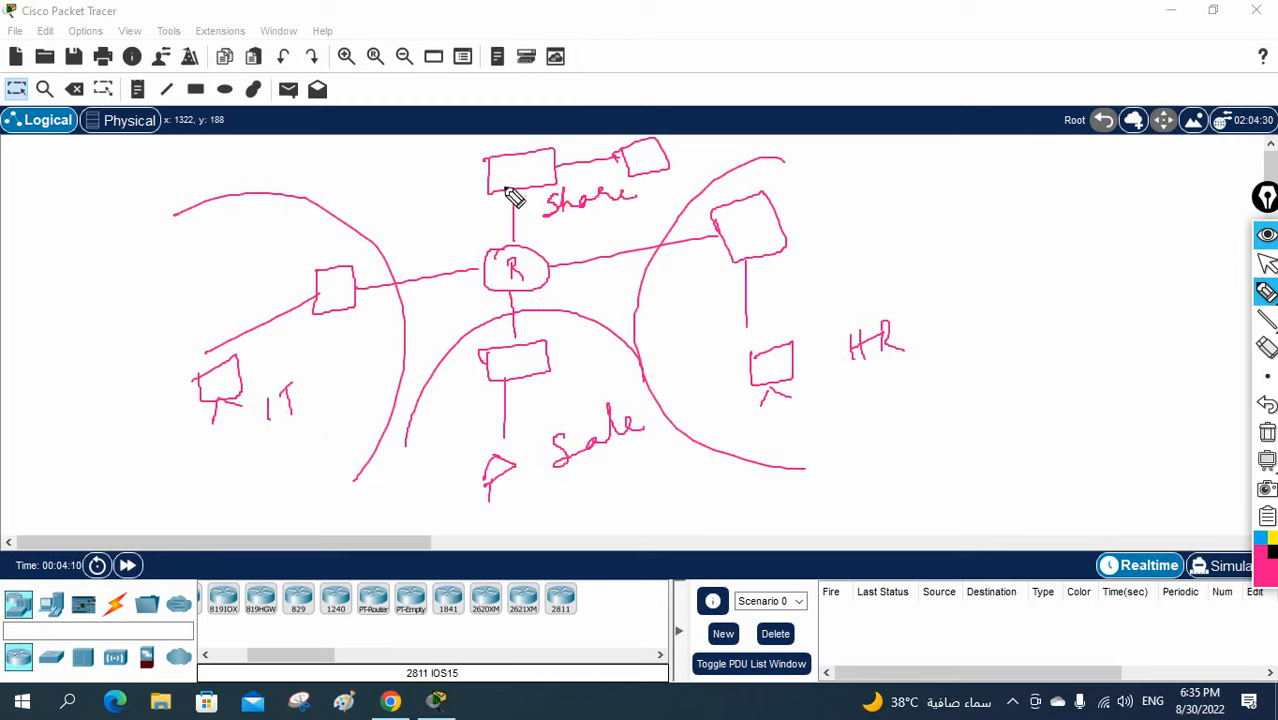
pyautogui.moveTo(430, 158); pyautogui.dragTo(661, 189)
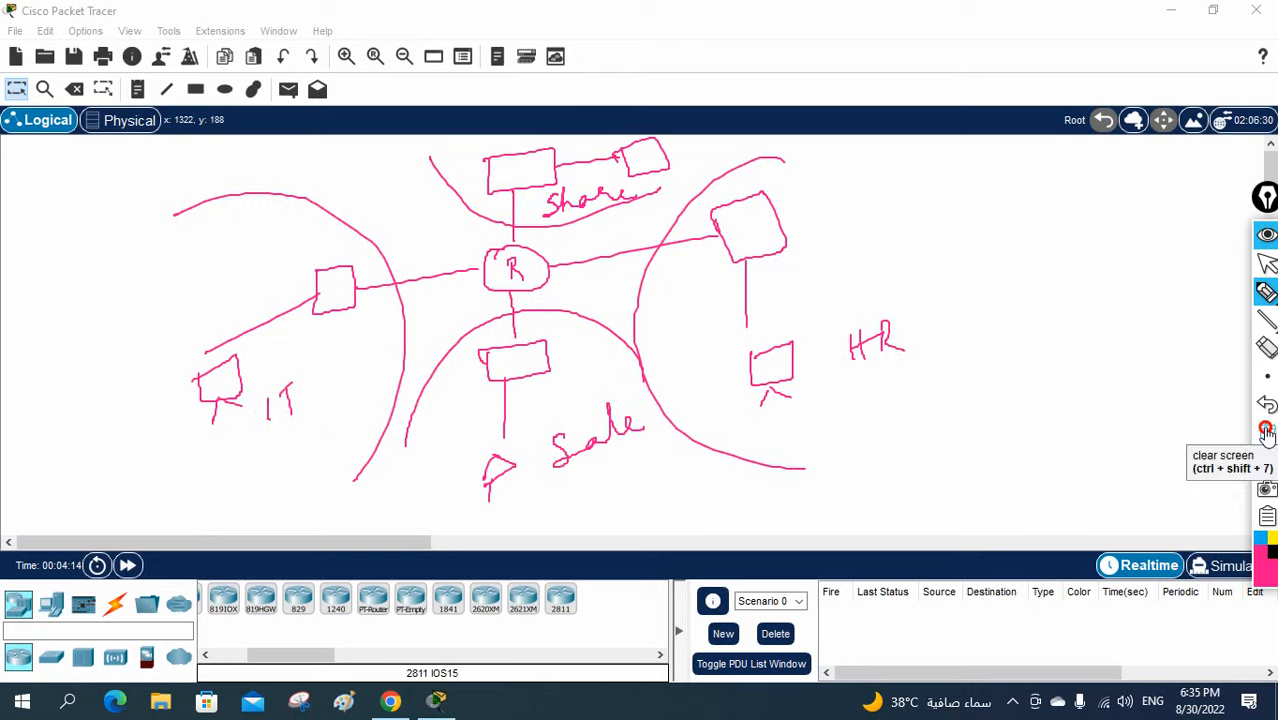
# Clear the annotation sketch and place a 2811 router near the middle of the empty workspace.
pyautogui.click(1266, 432)
pyautogui.click(1268, 266)
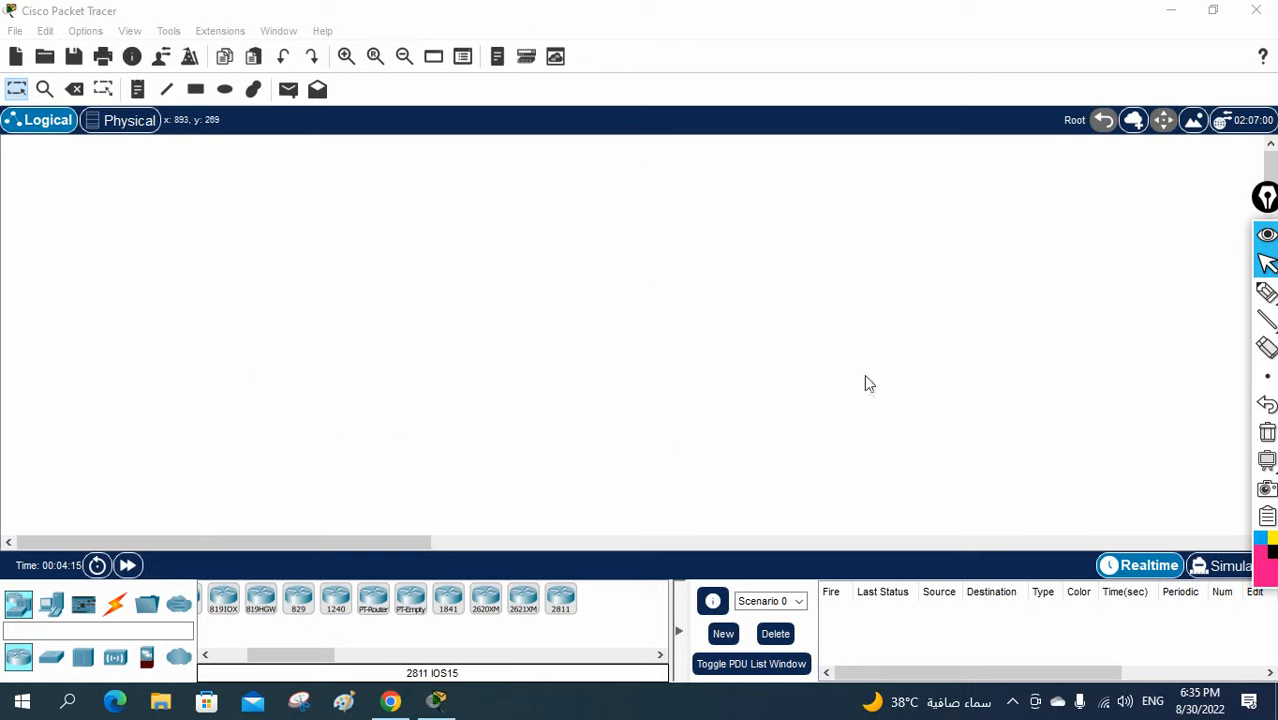
pyautogui.click(563, 600)
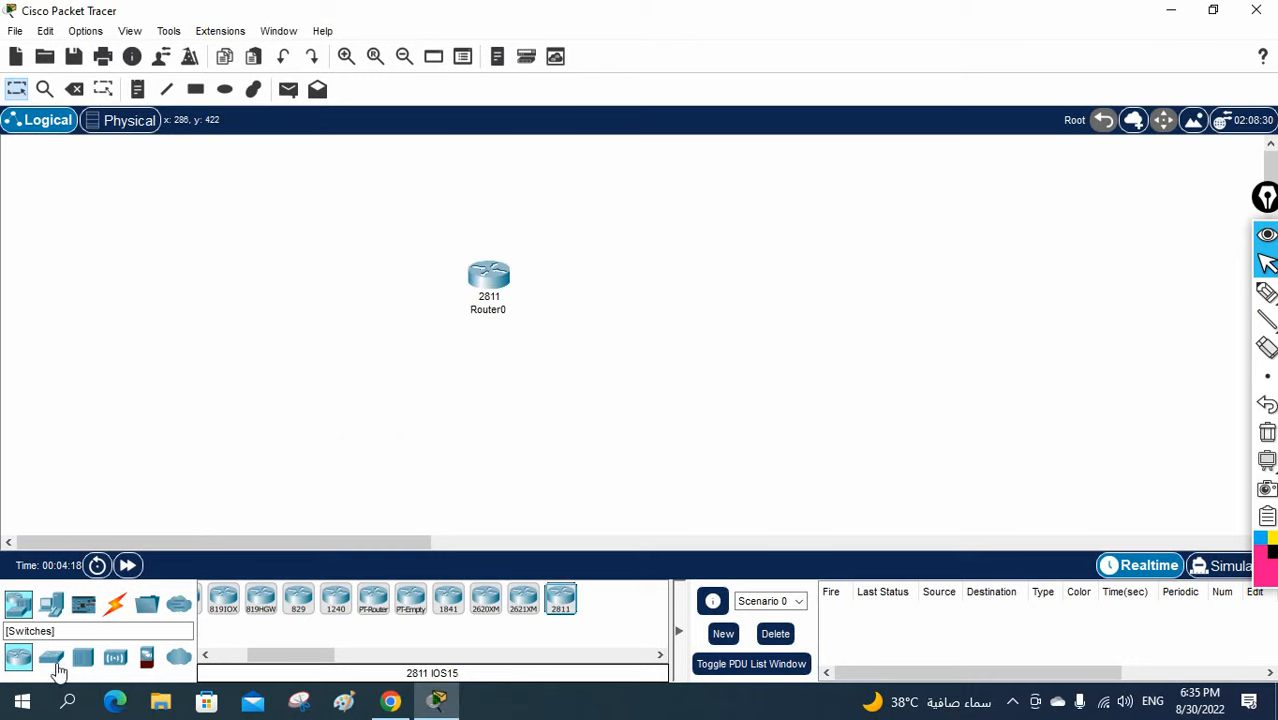
# Place four 2960 switches around the router: one below, one above and one on each side.
pyautogui.click(51, 662)
pyautogui.click(216, 598)
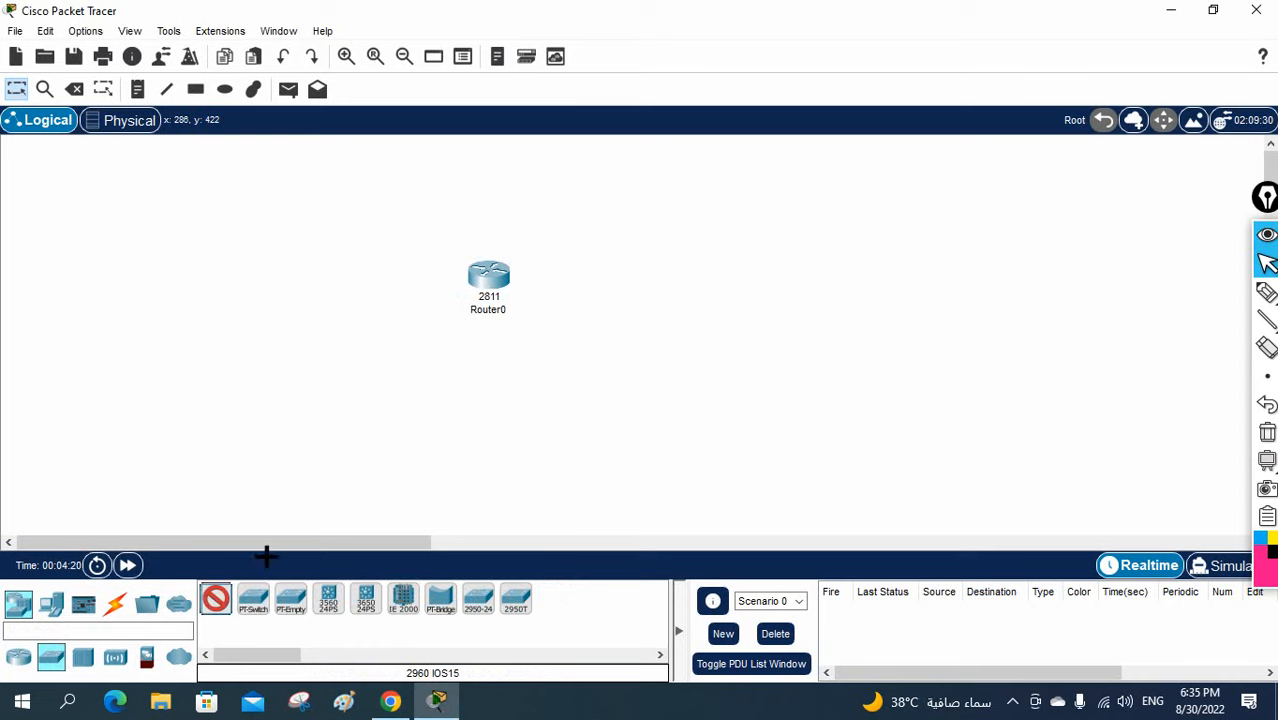
pyautogui.click(479, 397)
pyautogui.click(488, 180)
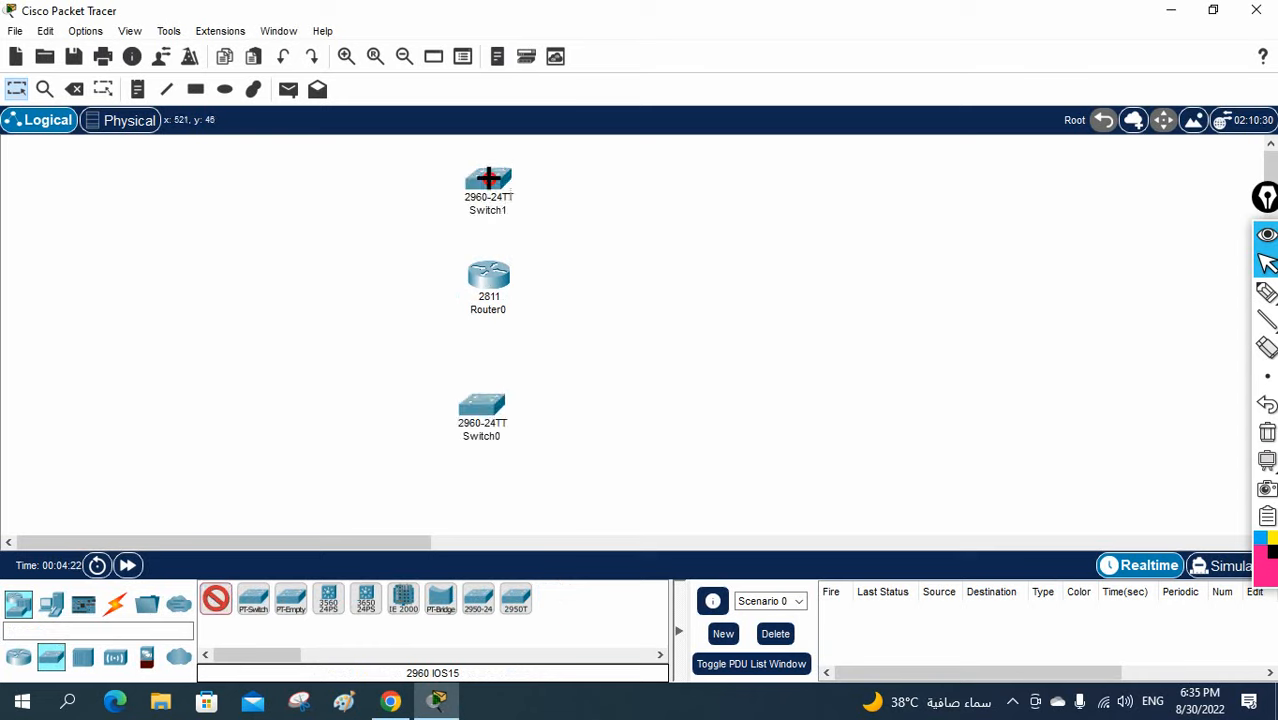
pyautogui.click(331, 271)
pyautogui.click(665, 272)
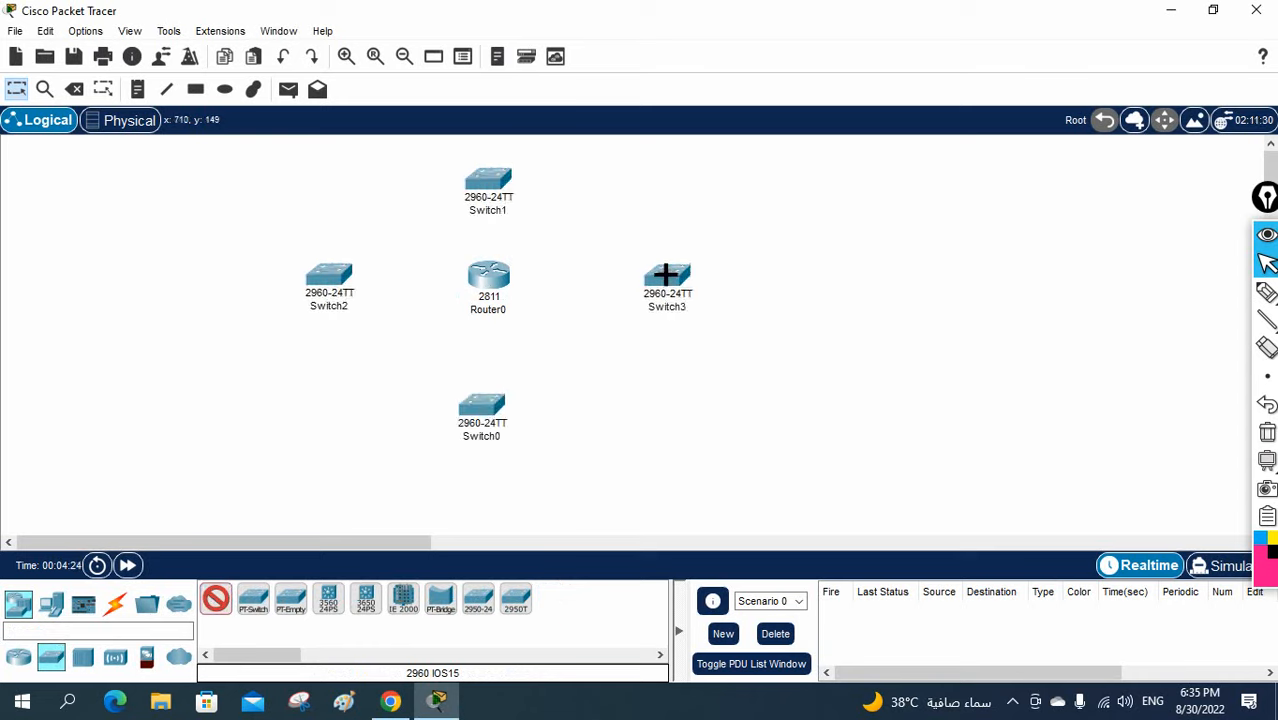
pyautogui.click(115, 604)
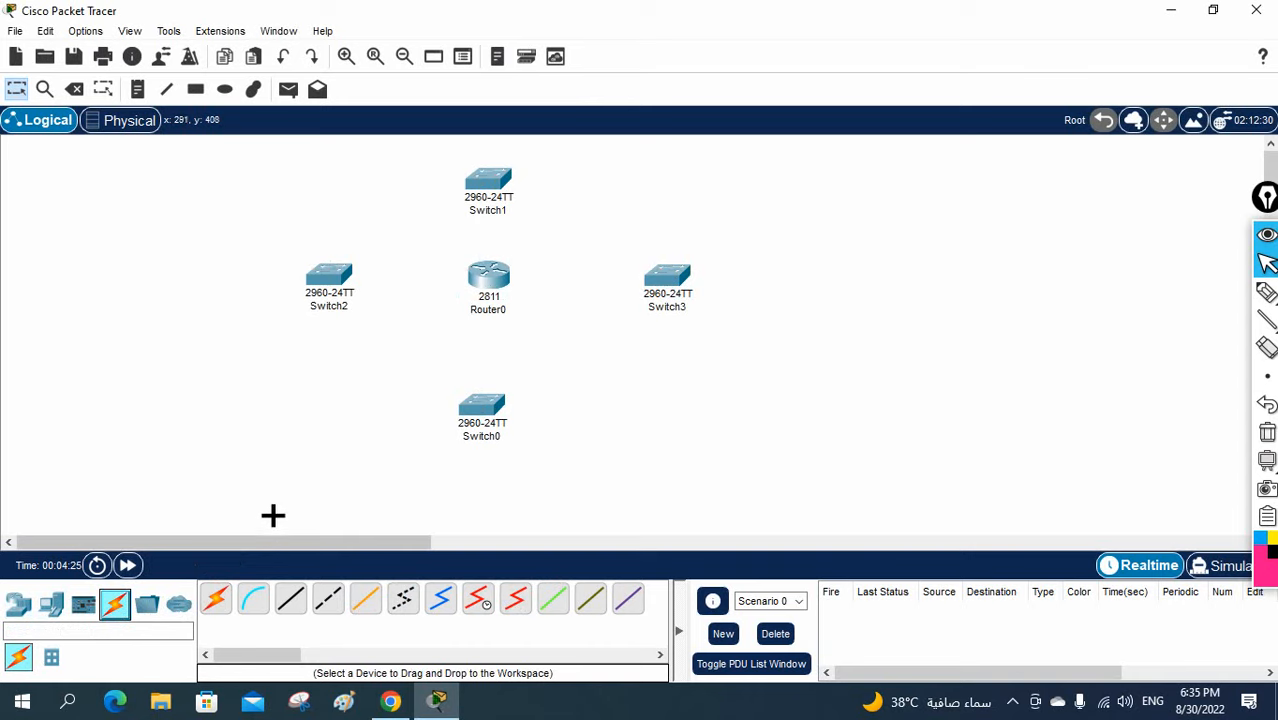
pyautogui.click(334, 276)
pyautogui.click(482, 270)
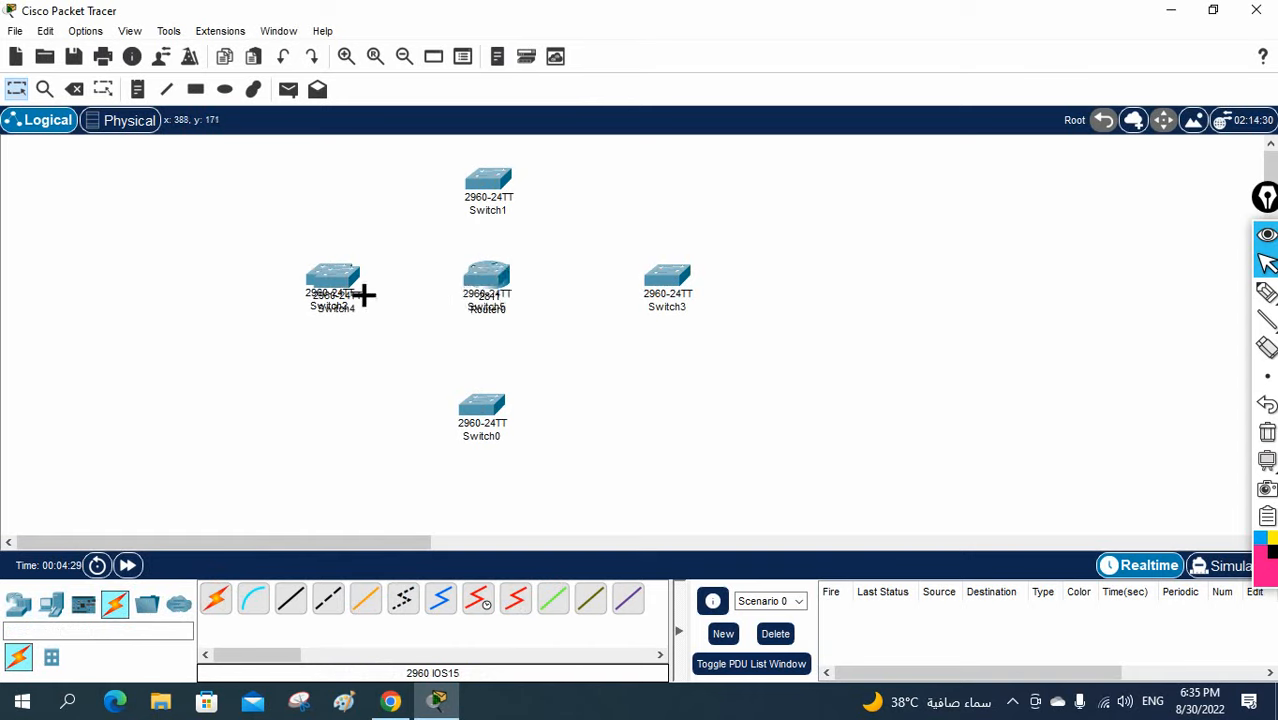
pyautogui.moveTo(322, 285); pyautogui.dragTo(276, 325)
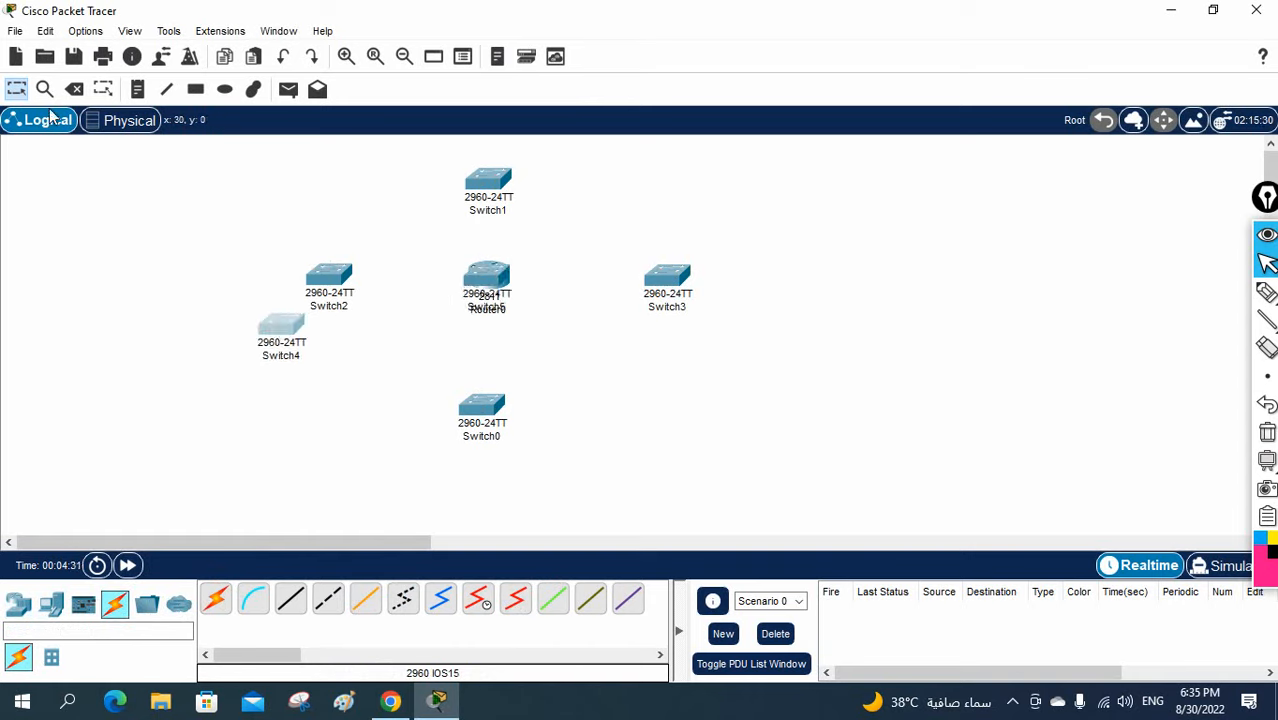
pyautogui.click(74, 89)
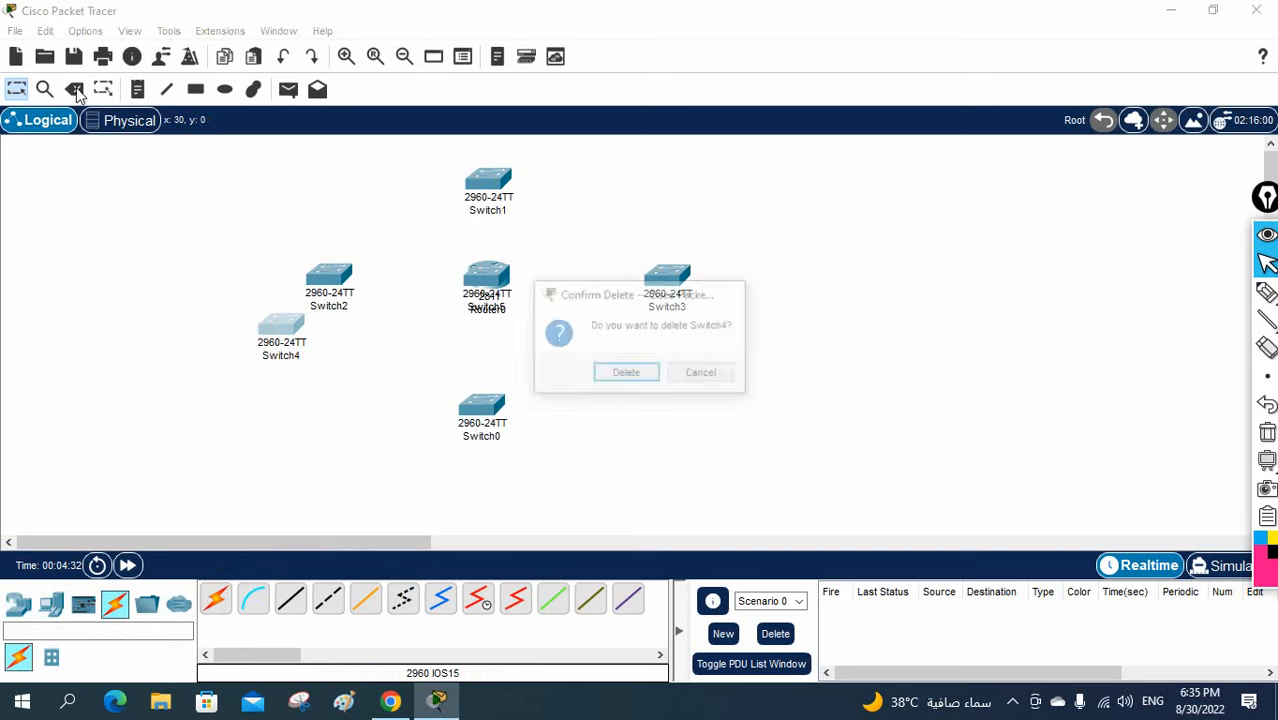
pyautogui.click(614, 383)
pyautogui.click(487, 279)
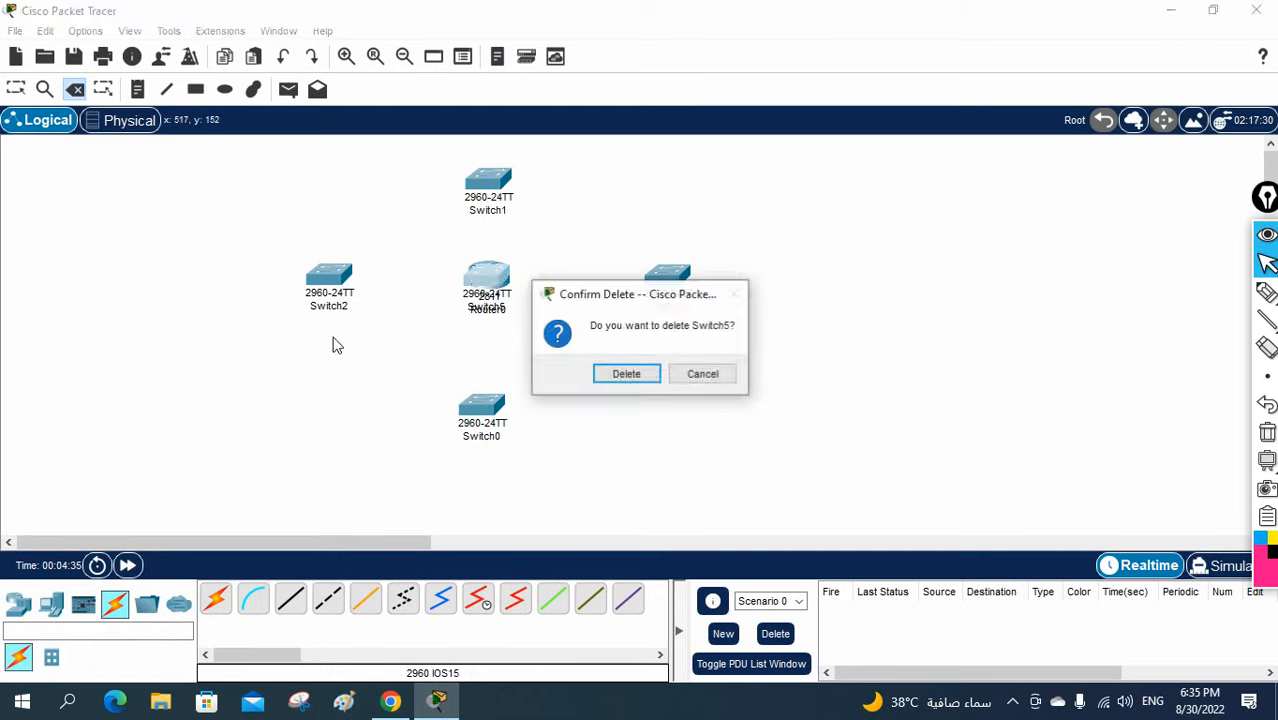
pyautogui.click(608, 378)
pyautogui.click(15, 90)
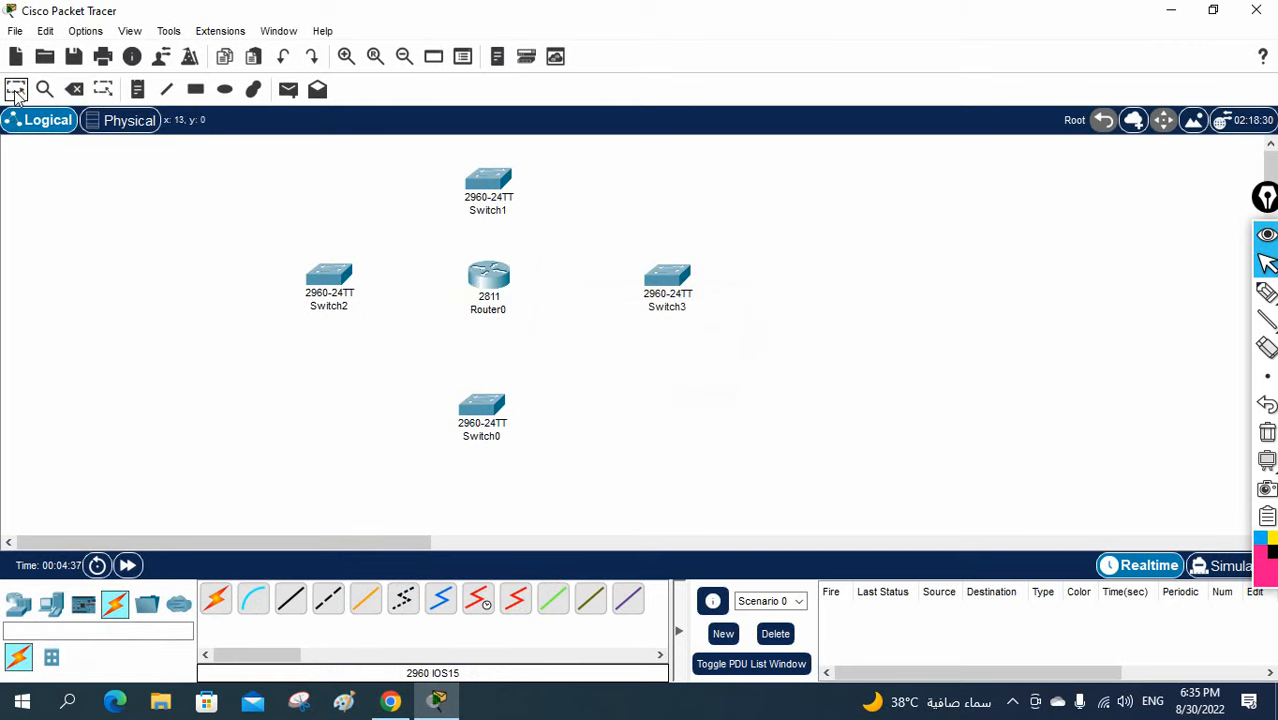
# Connect Switch2 and Switch1 to the router with automatically chosen cables.
pyautogui.click(218, 598)
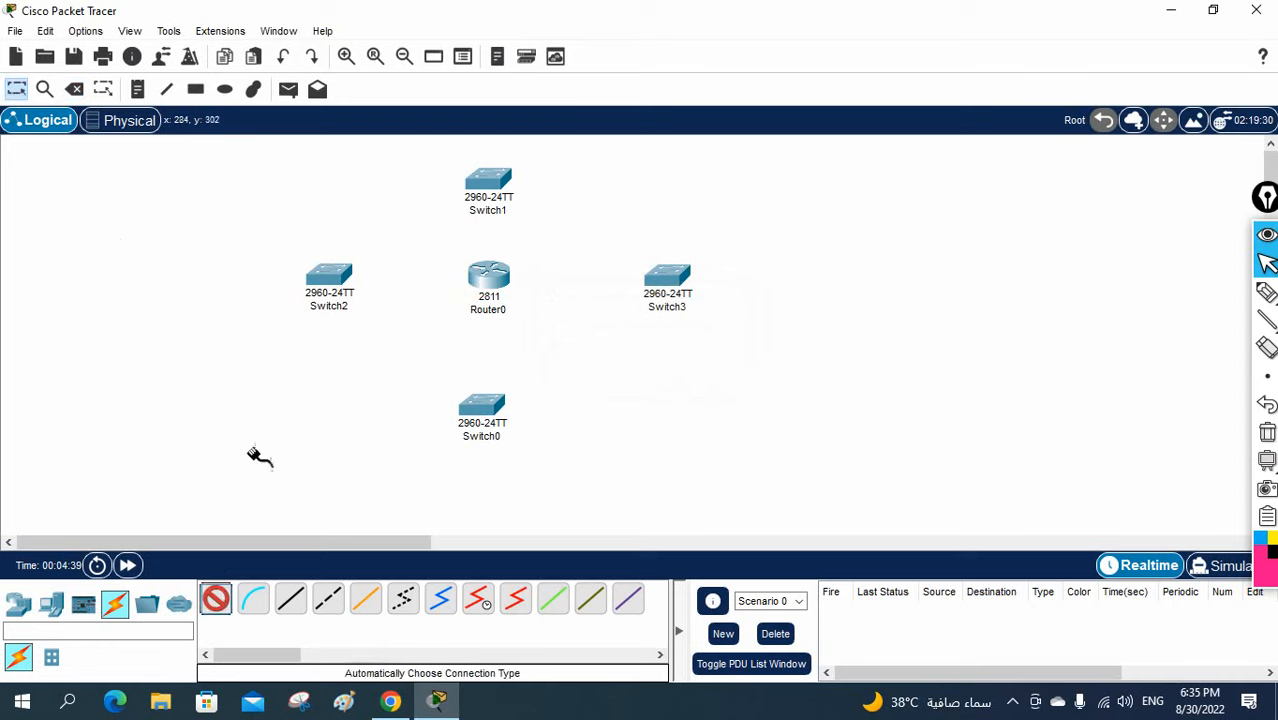
pyautogui.click(492, 285)
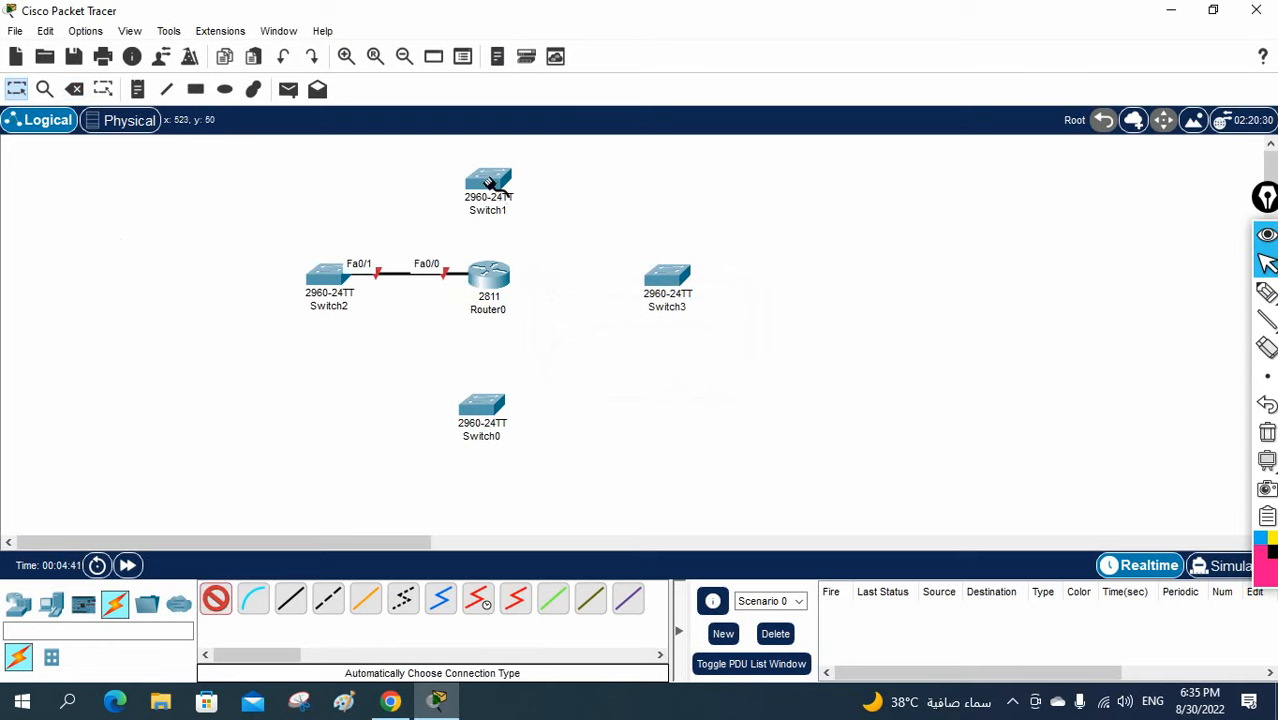
pyautogui.click(488, 186)
pyautogui.click(490, 282)
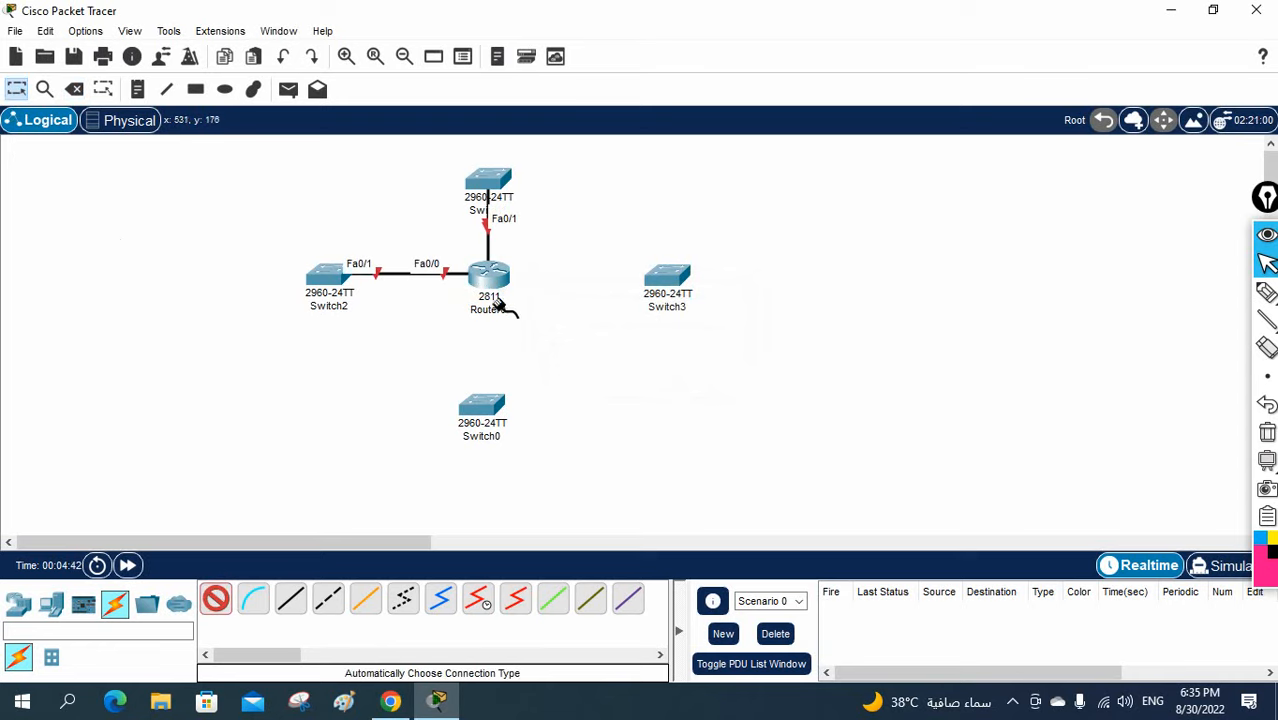
# Try to connect the router to Switch0 with an automatically chosen cable, and cancel the pending connection.
pyautogui.click(483, 408)
pyautogui.click(725, 372)
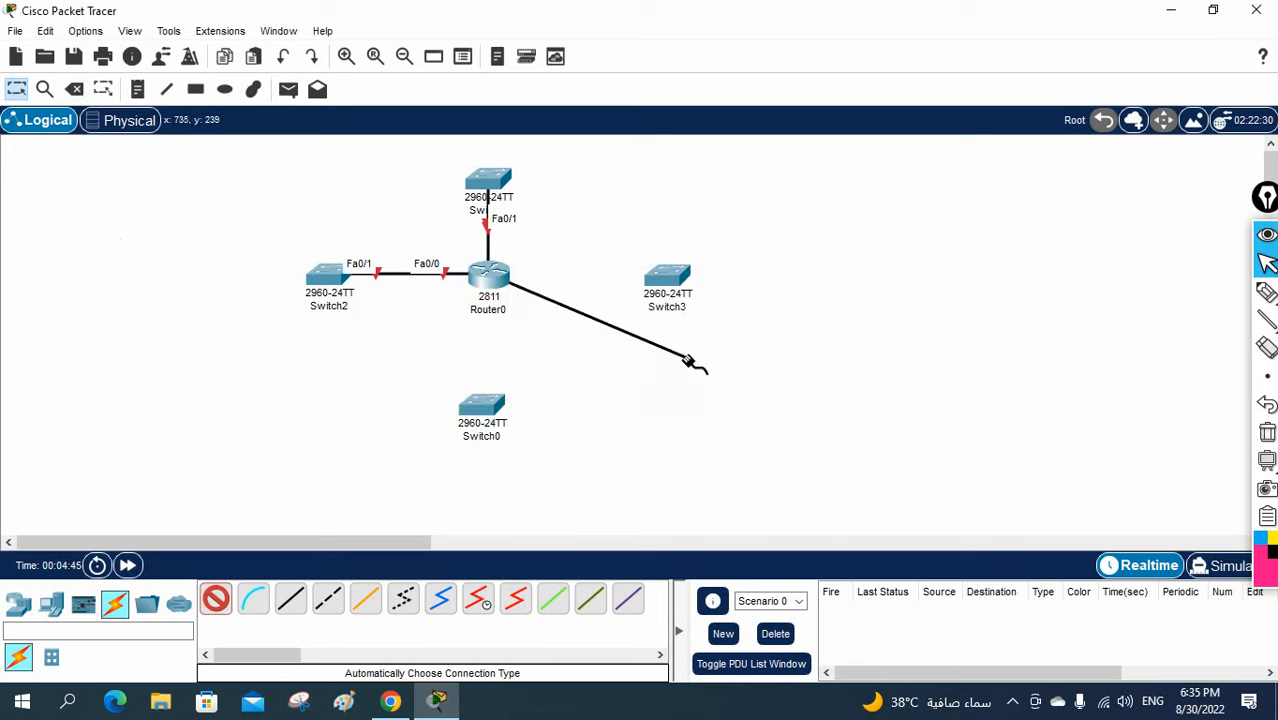
pyautogui.press('Escape')
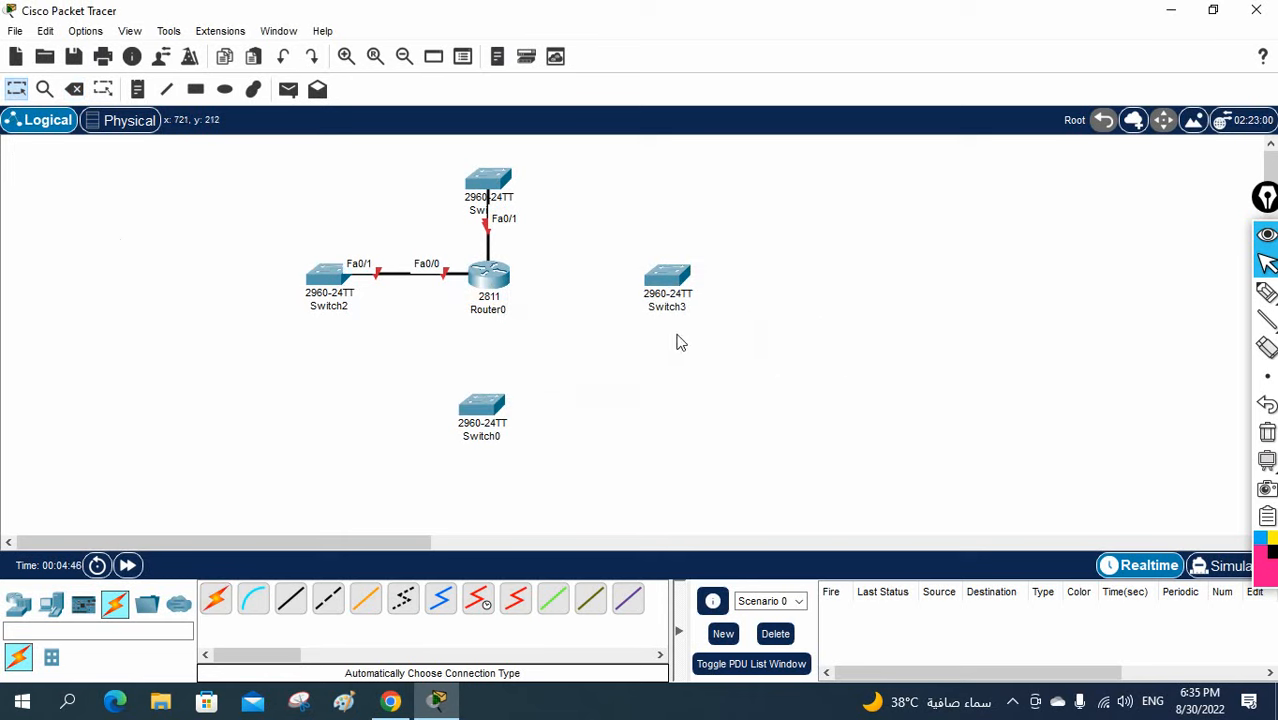
# Open the router's physical device view, enlarge it and switch the router's power off.
pyautogui.click(491, 283)
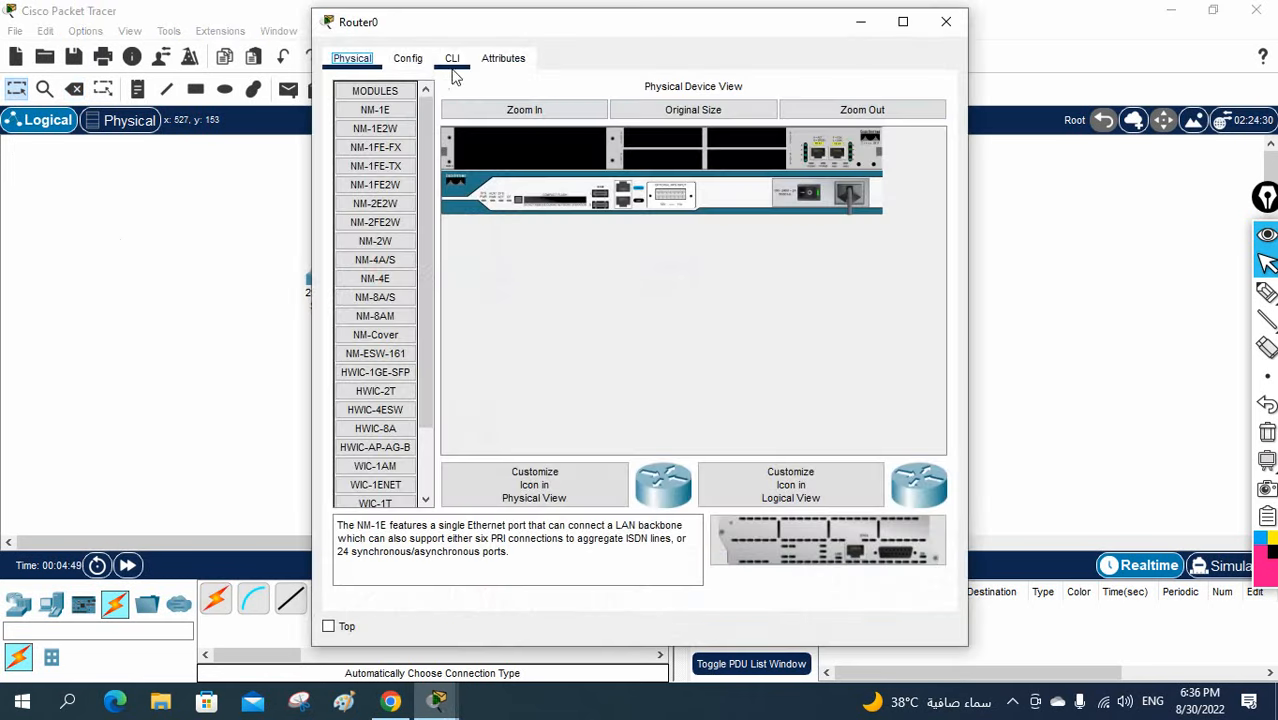
pyautogui.click(902, 21)
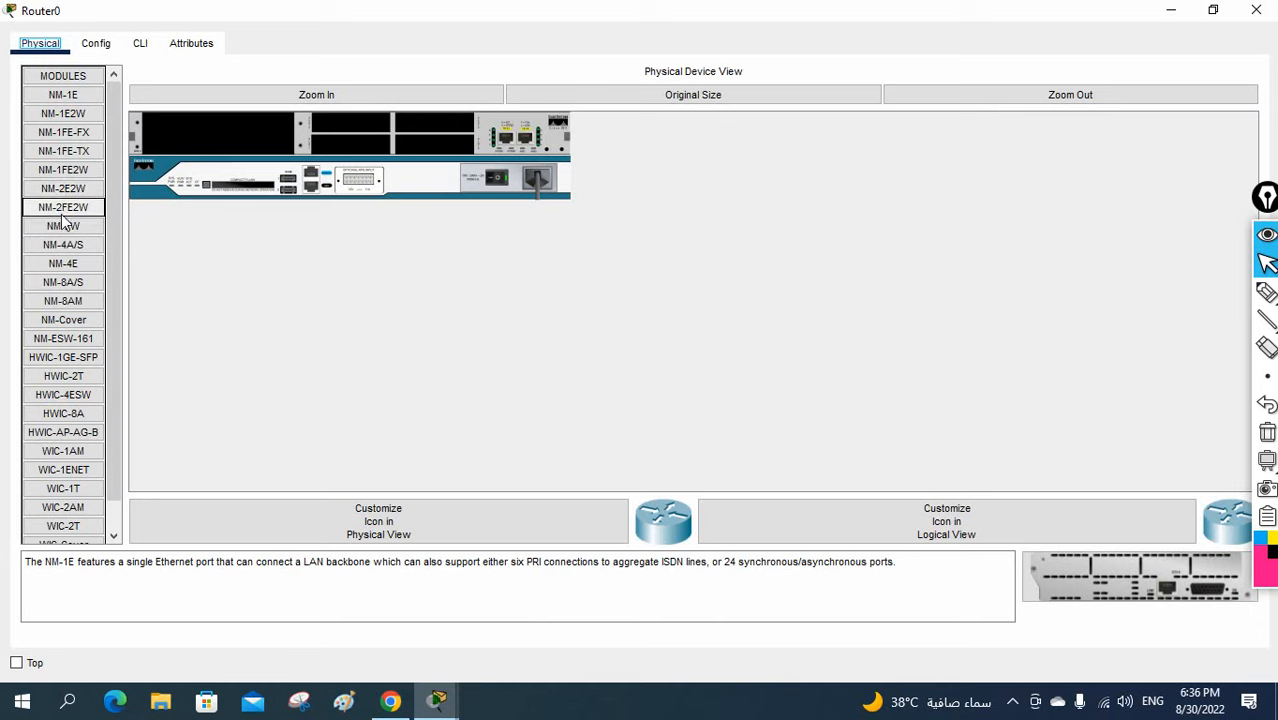
pyautogui.click(440, 98)
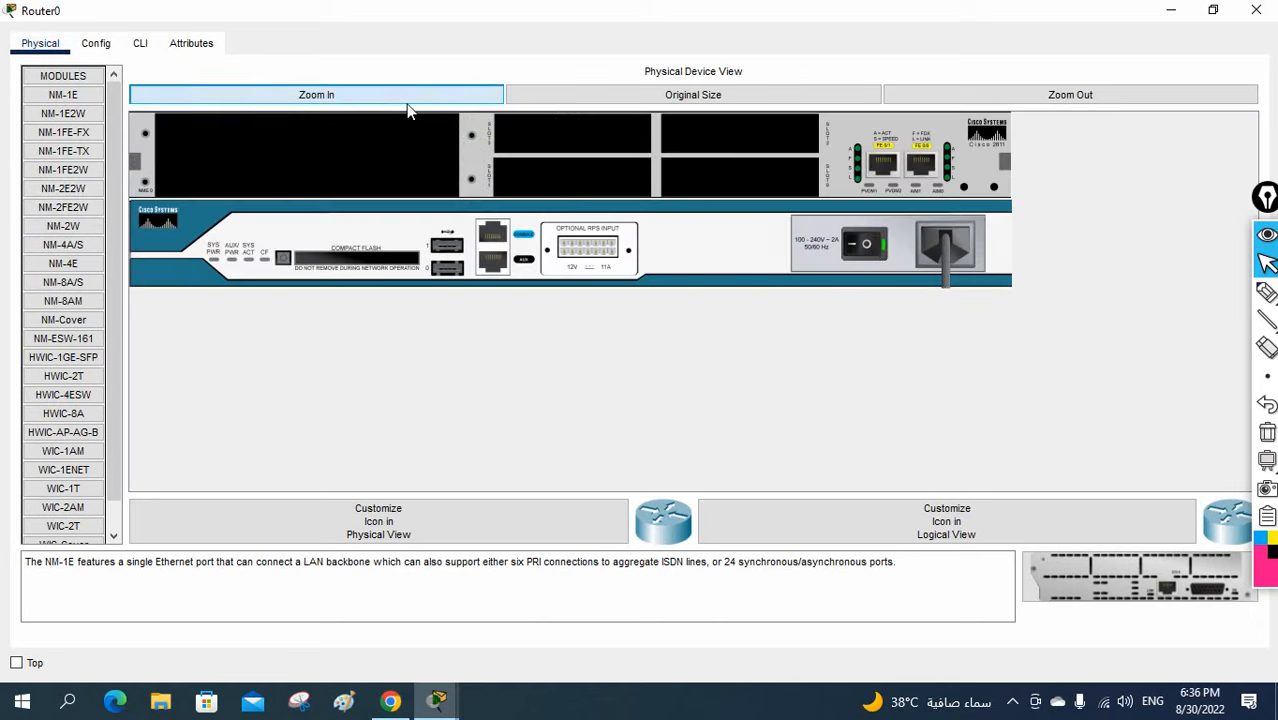
pyautogui.click(868, 246)
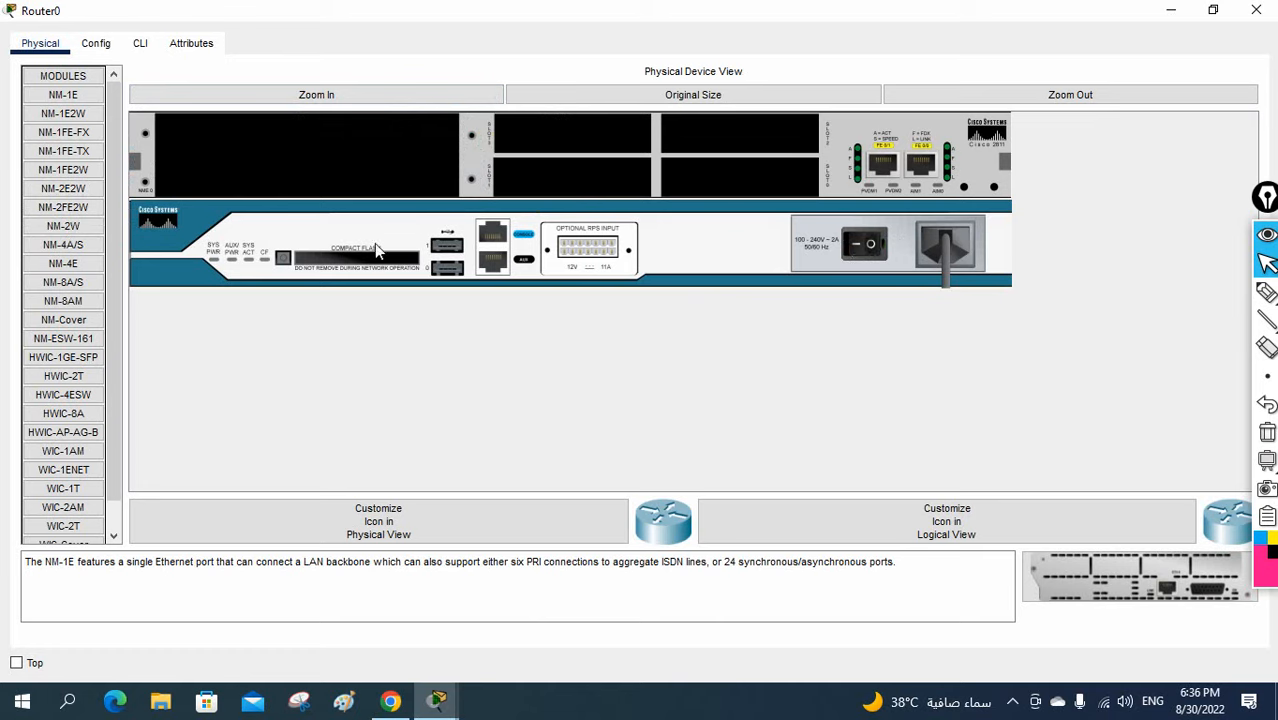
# Examine the descriptions of the NM-1FE2W, NM-1FE-TX and NM-2E2W modules, and close the router's window.
pyautogui.click(78, 175)
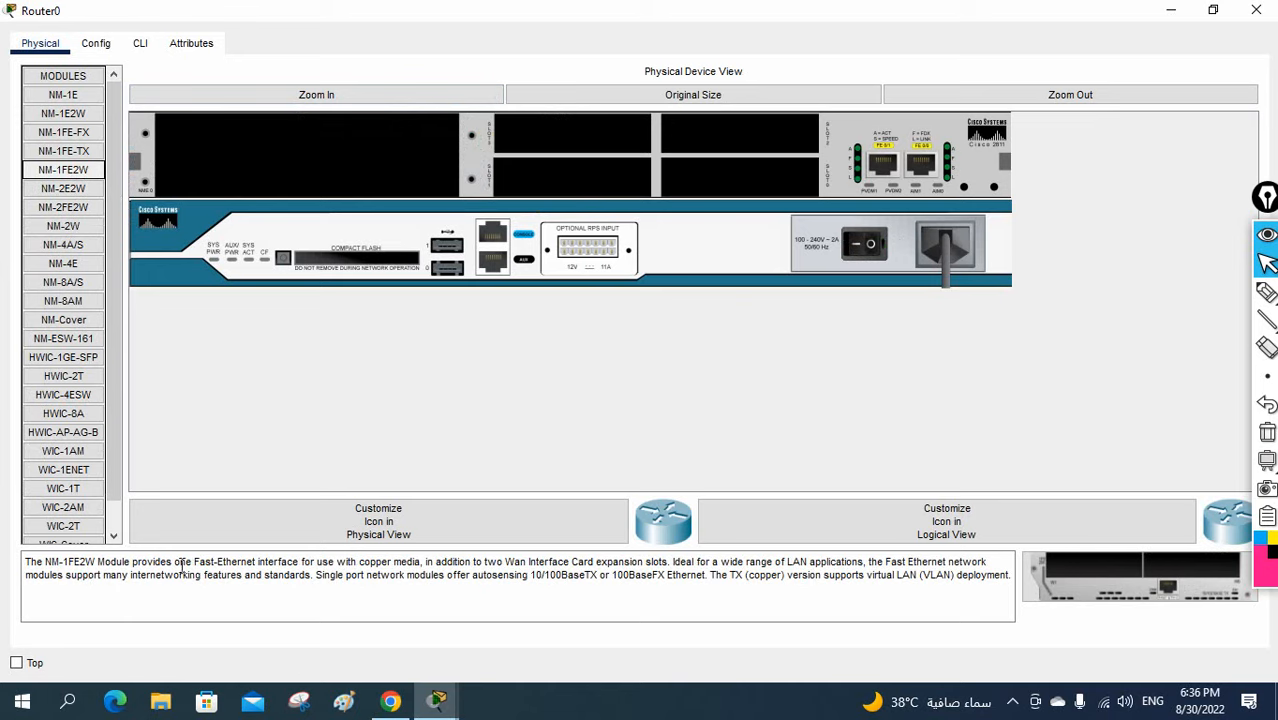
pyautogui.moveTo(176, 565); pyautogui.dragTo(245, 577)
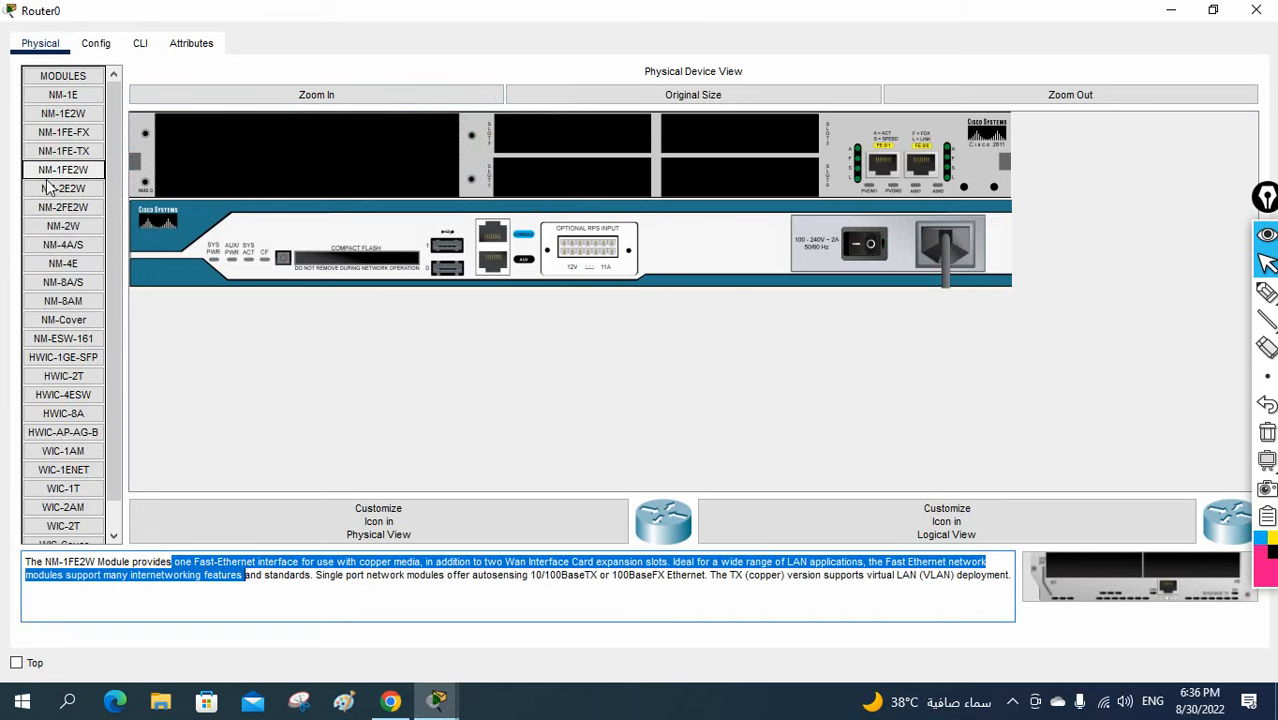
pyautogui.click(80, 174)
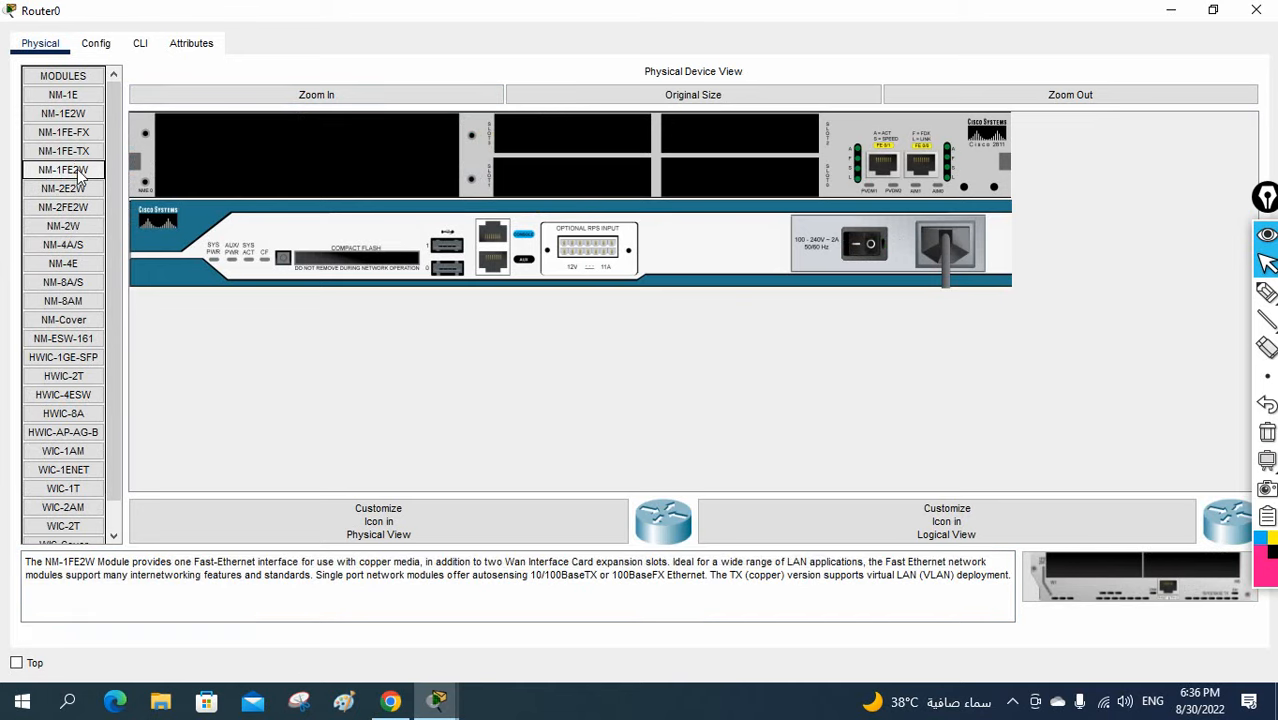
pyautogui.click(82, 153)
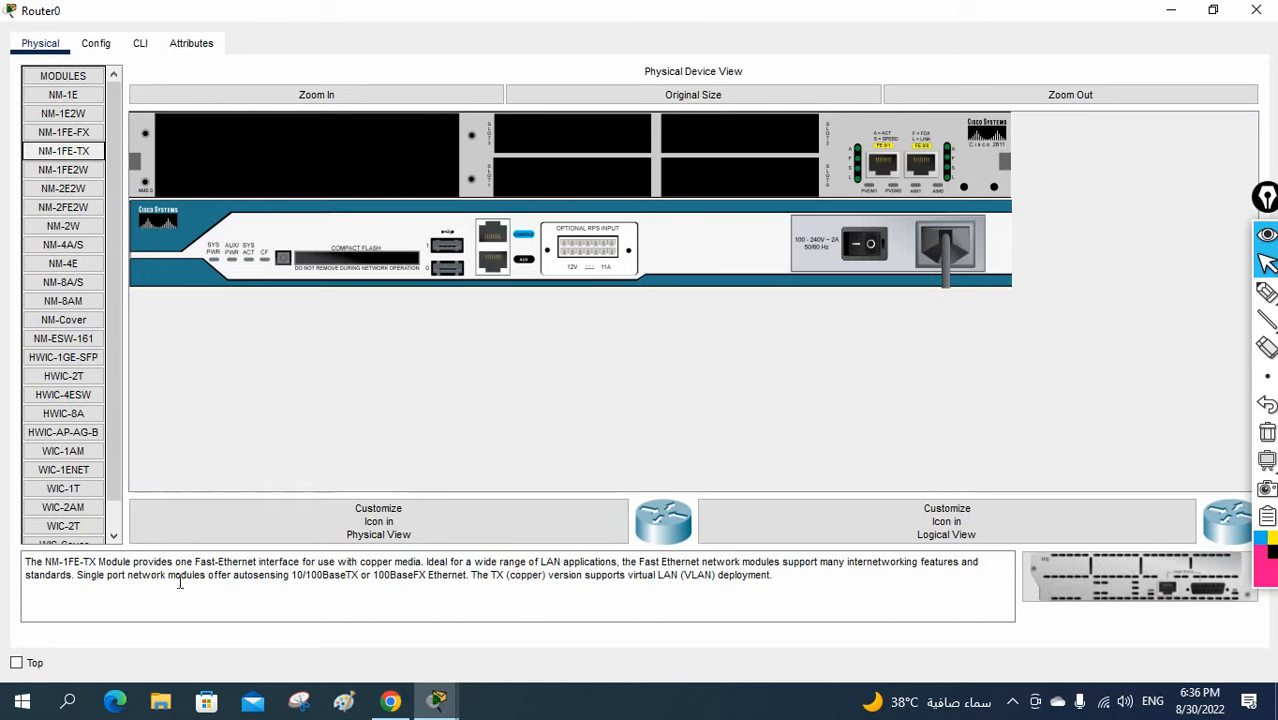
pyautogui.moveTo(175, 561); pyautogui.dragTo(253, 575)
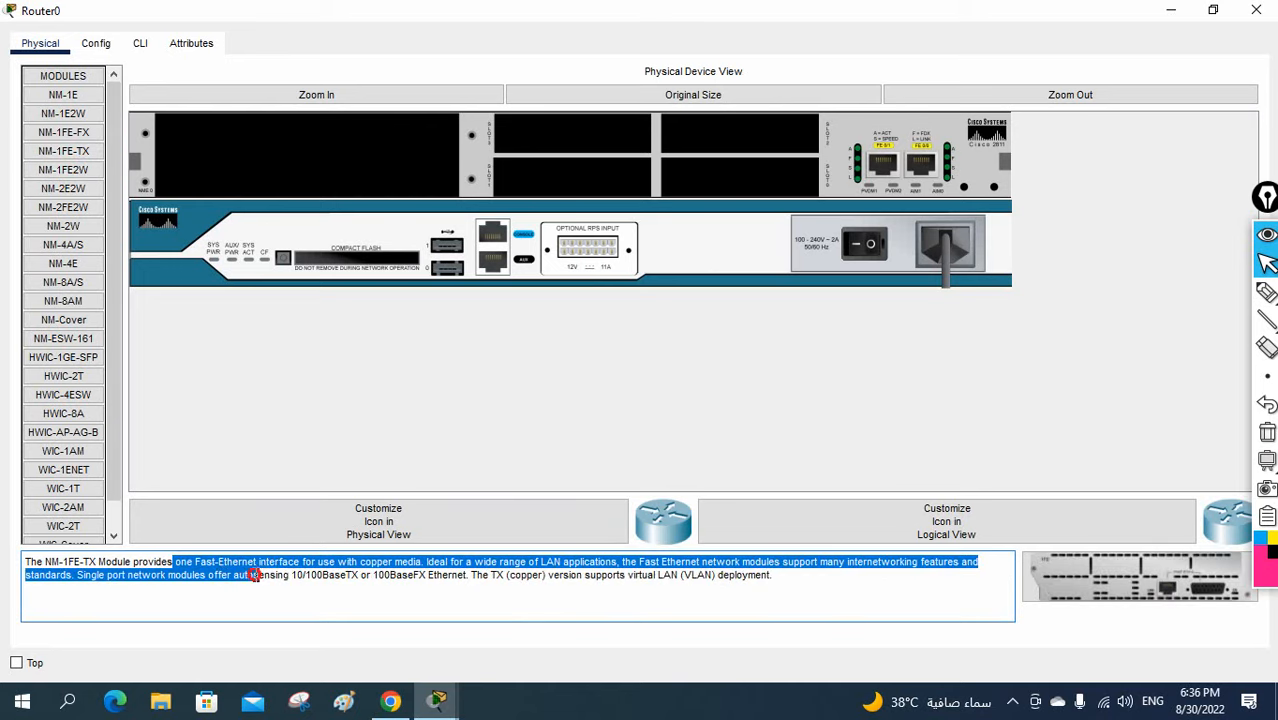
pyautogui.click(74, 188)
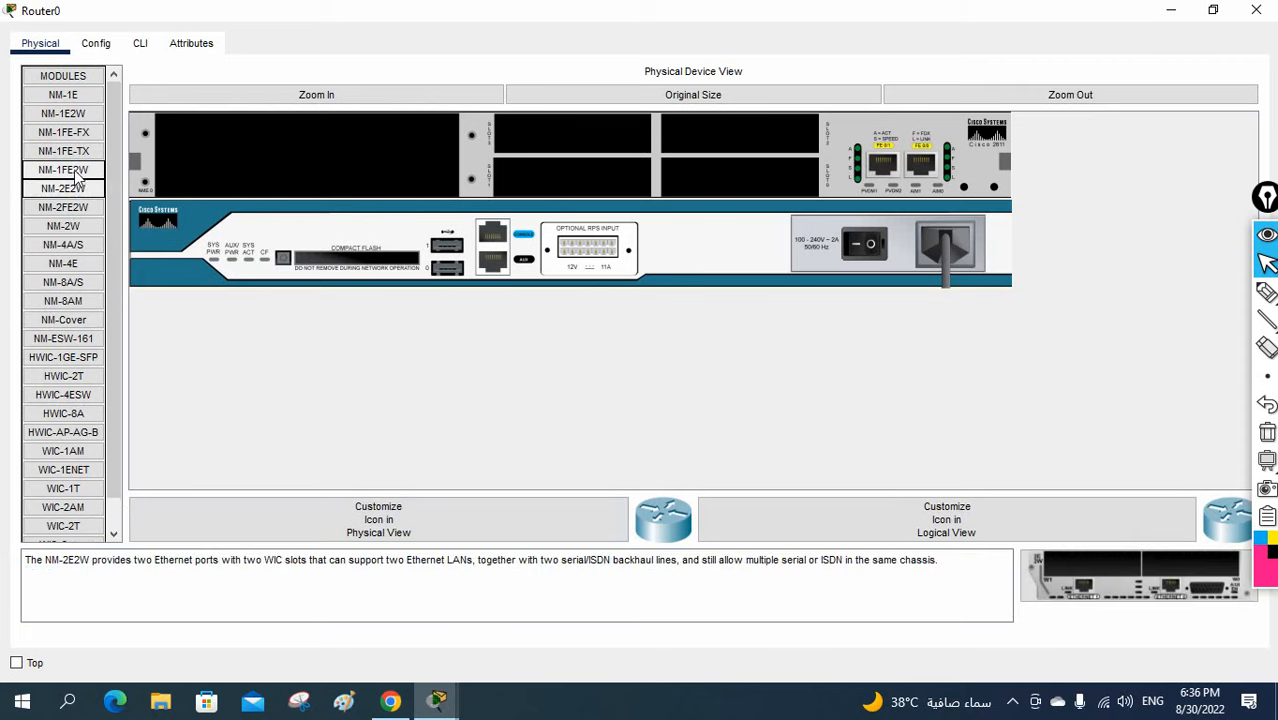
pyautogui.moveTo(80, 151); pyautogui.dragTo(97, 197)
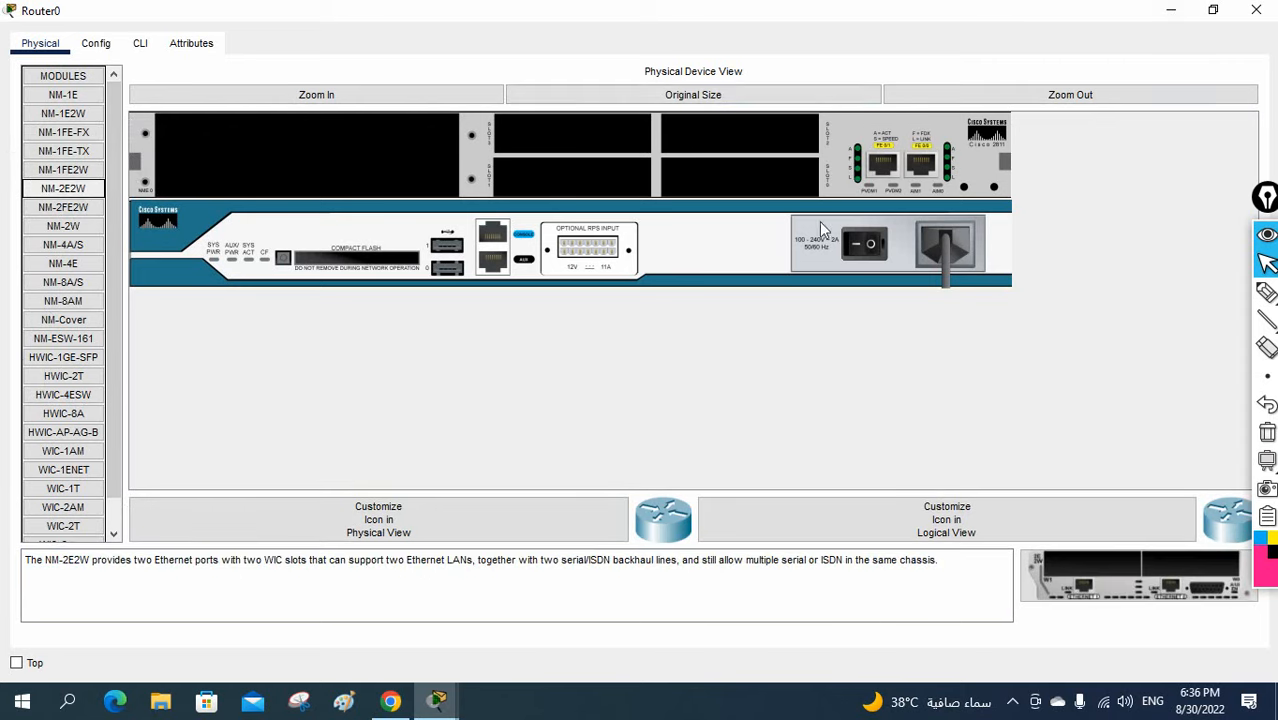
pyautogui.click(1256, 10)
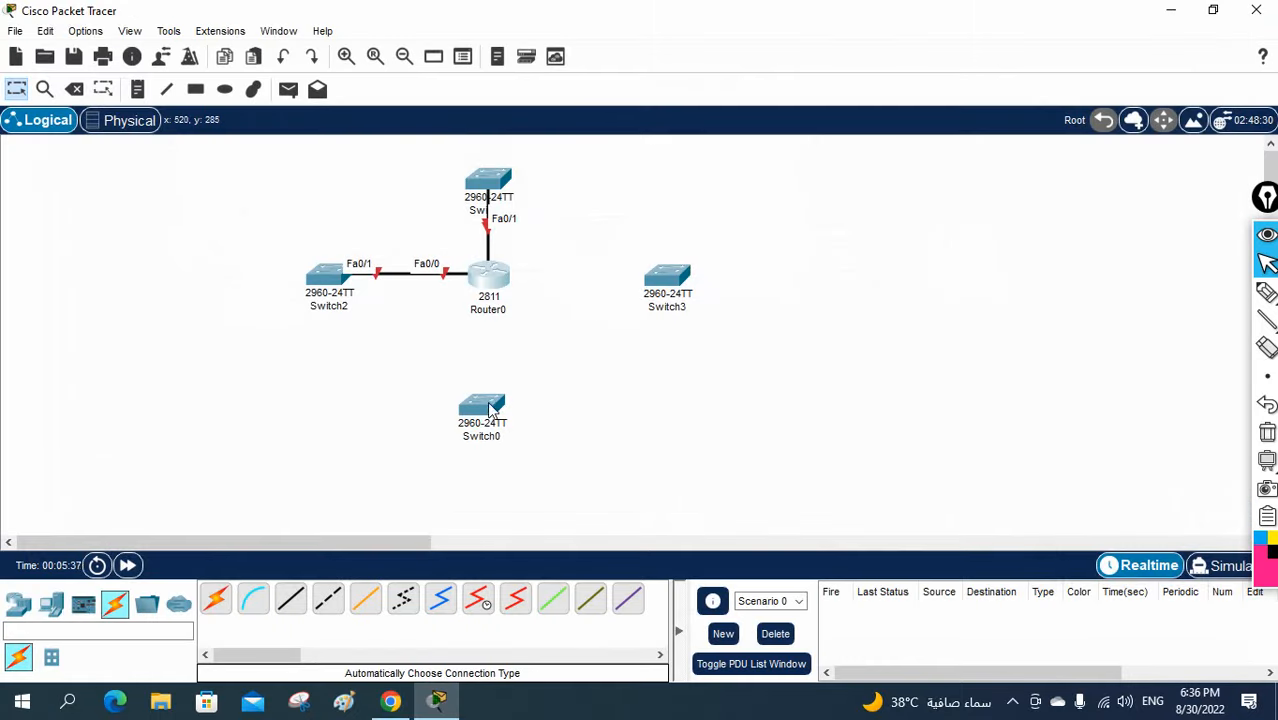
# Install the NM-2FE2W module in the router's large empty slot, switch the router's power on and close its window.
pyautogui.click(489, 278)
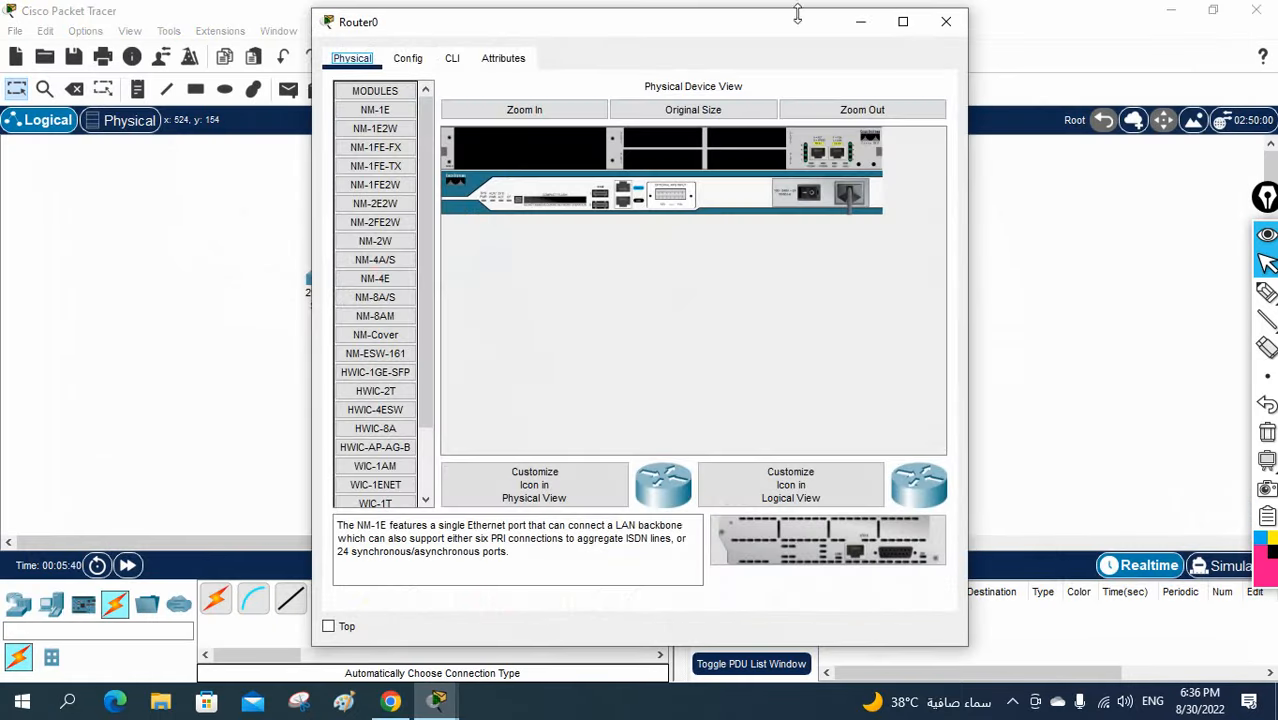
pyautogui.click(902, 21)
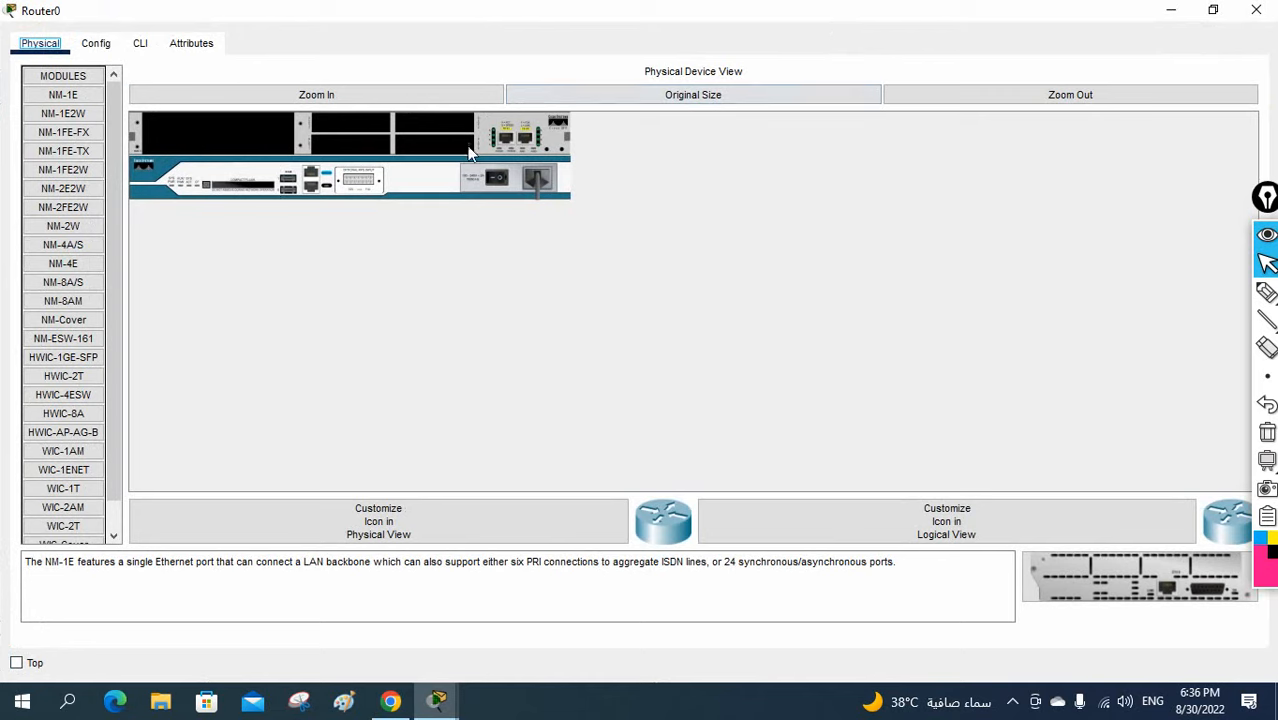
pyautogui.click(440, 97)
pyautogui.moveTo(90, 205); pyautogui.dragTo(245, 173)
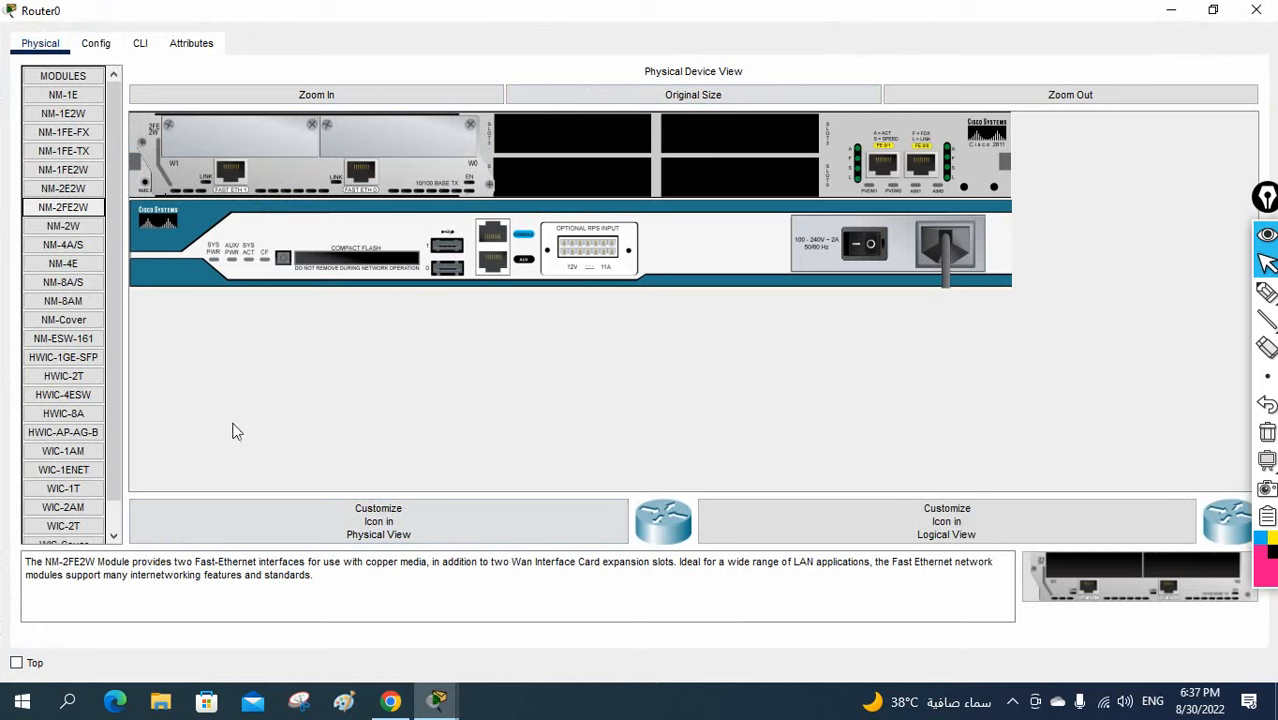
pyautogui.moveTo(172, 562); pyautogui.dragTo(252, 563)
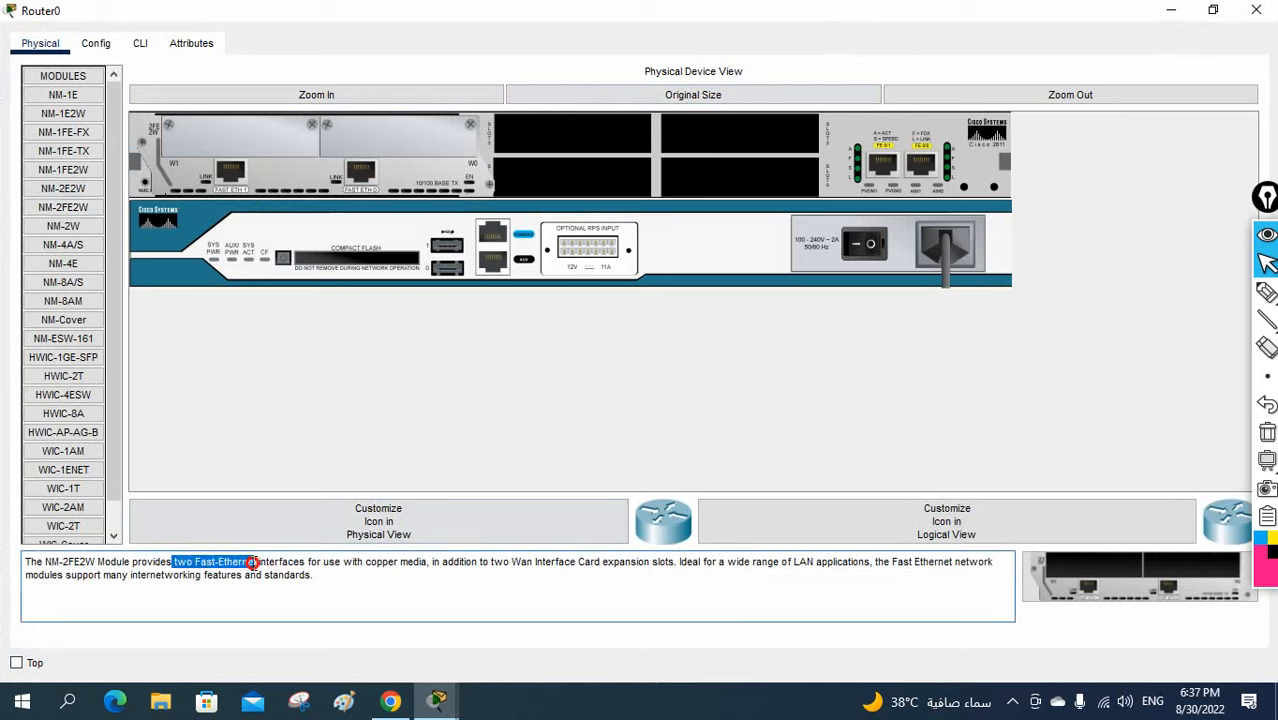
pyautogui.click(866, 244)
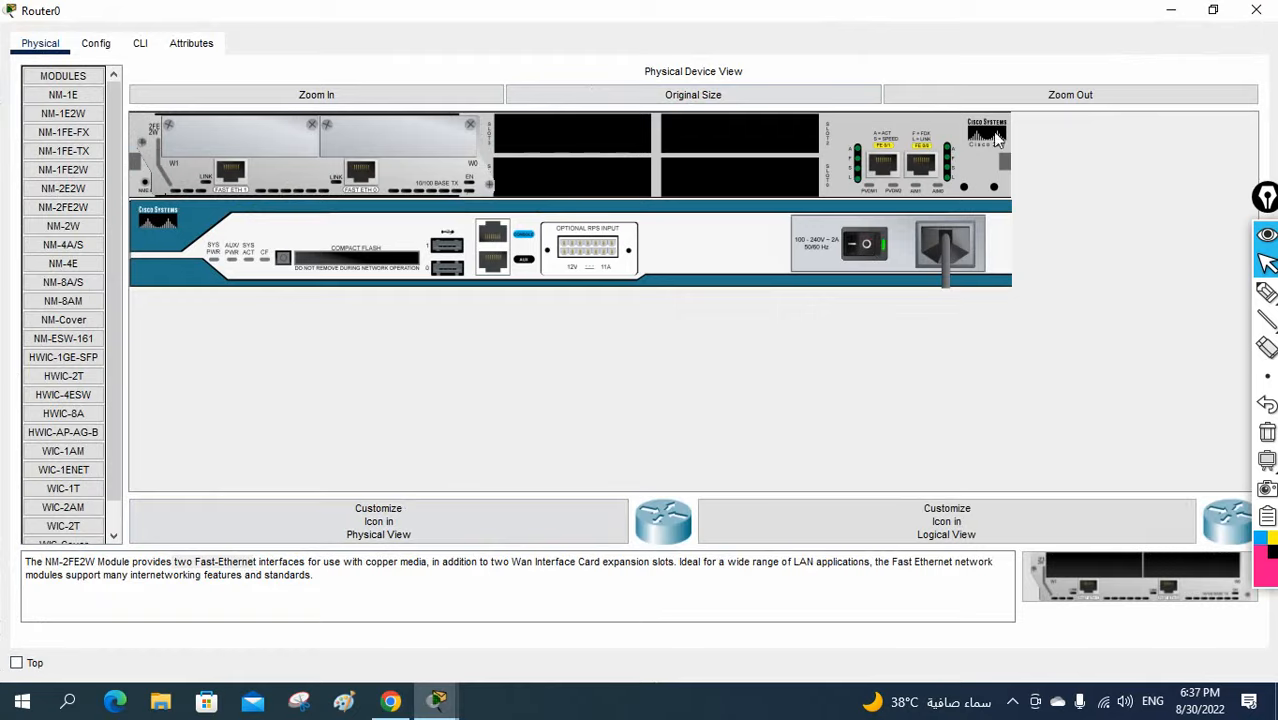
pyautogui.click(1256, 10)
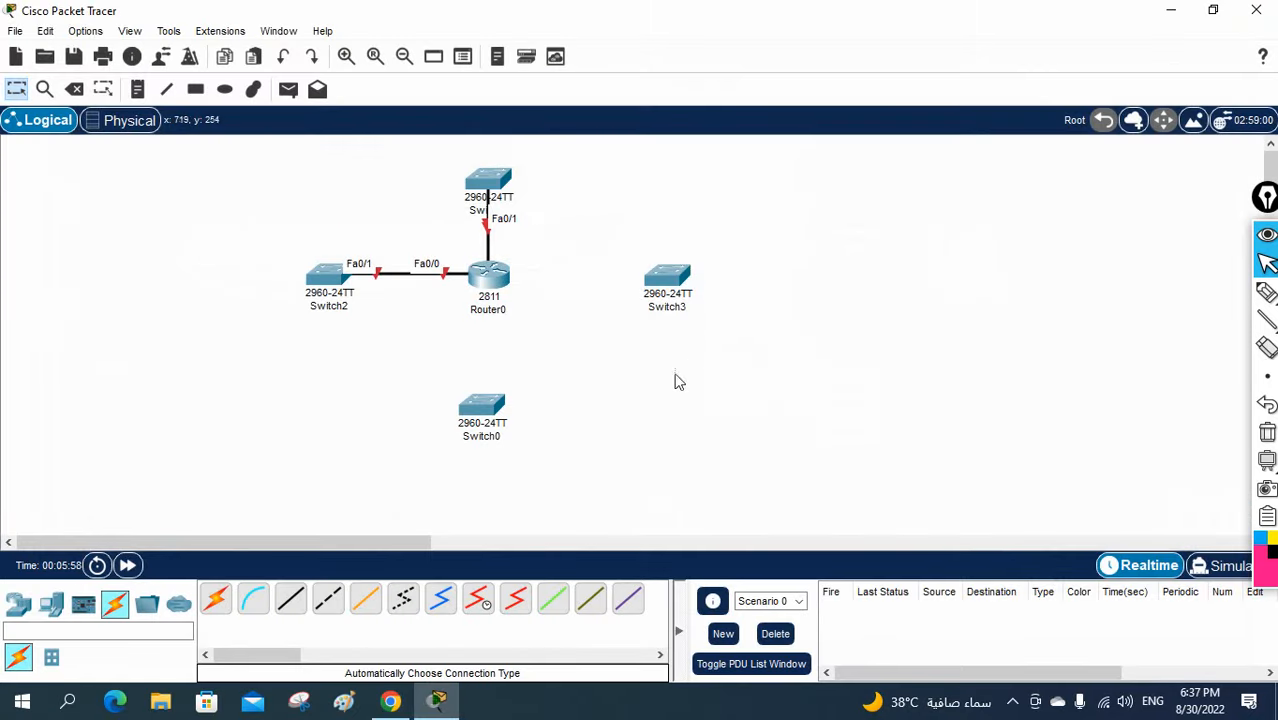
# Connect the router to Switch0 and Switch3 with automatically chosen cables.
pyautogui.click(215, 598)
pyautogui.click(490, 290)
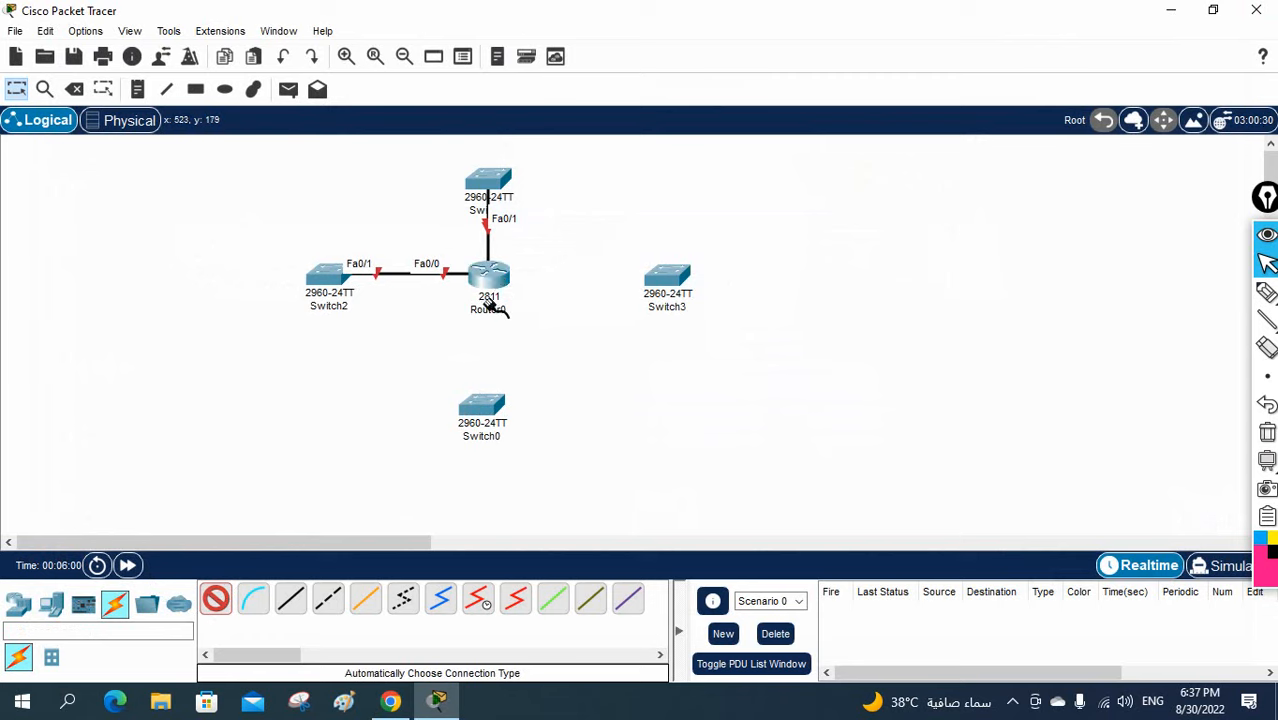
pyautogui.click(480, 405)
pyautogui.click(516, 296)
pyautogui.click(658, 281)
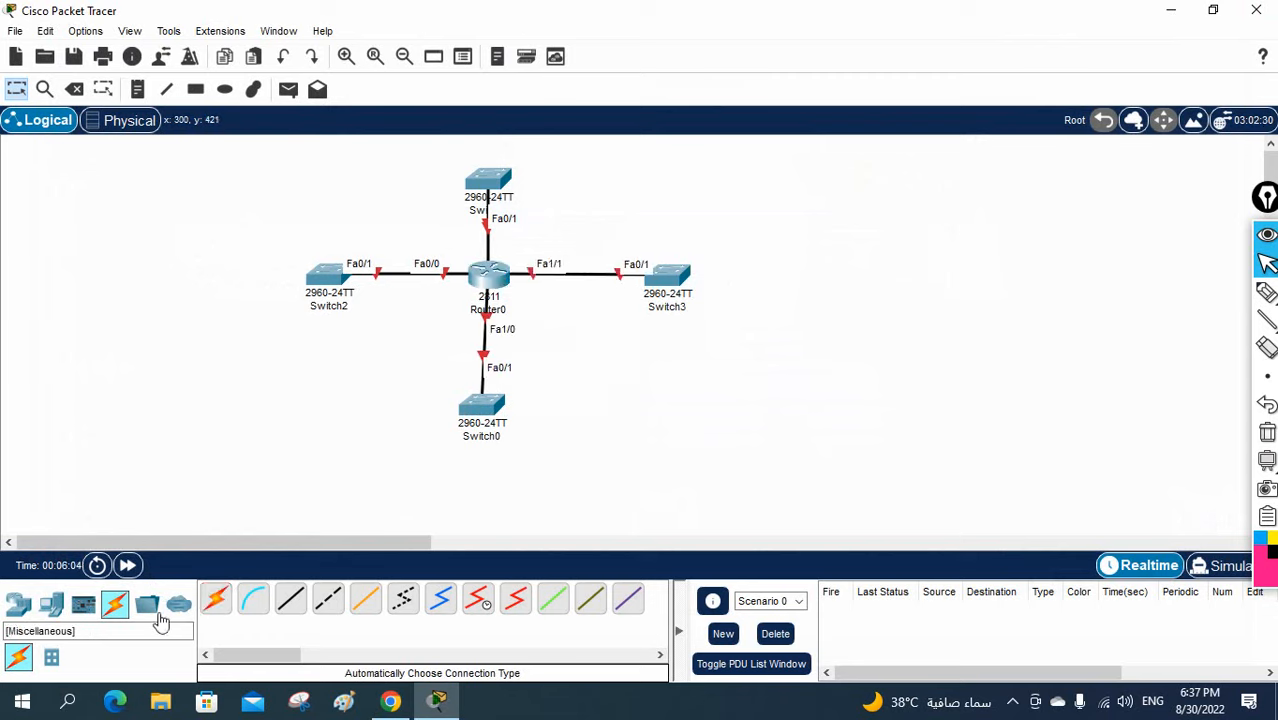
# Place two PCs each near Switch2, Switch0 and Switch3, and one server beside Switch1.
pyautogui.click(51, 606)
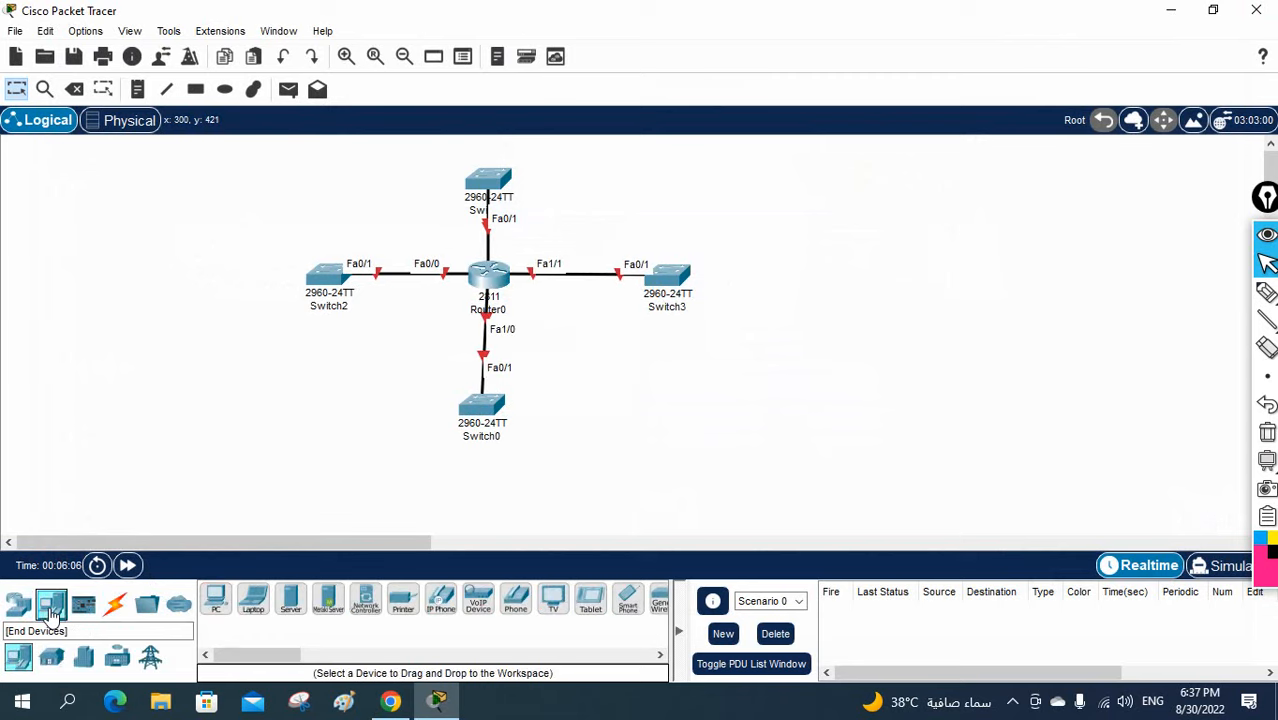
pyautogui.click(215, 598)
pyautogui.click(220, 224)
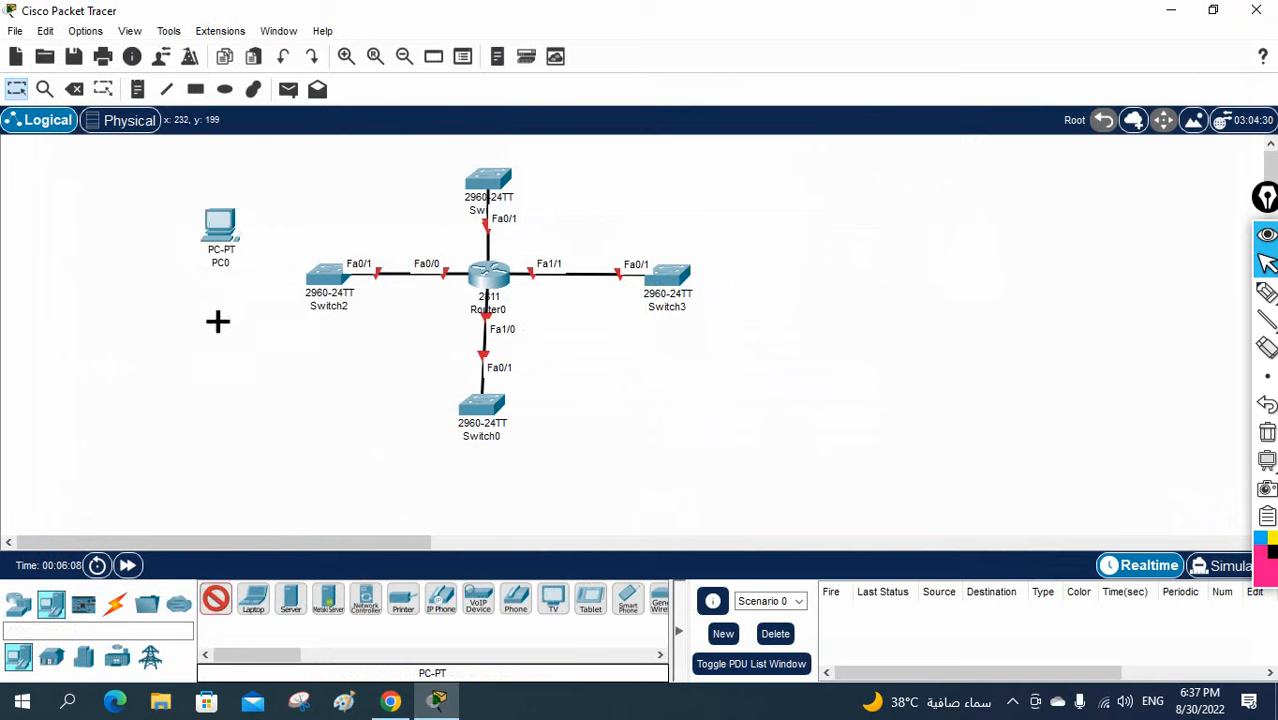
pyautogui.click(217, 323)
pyautogui.click(424, 500)
pyautogui.click(531, 500)
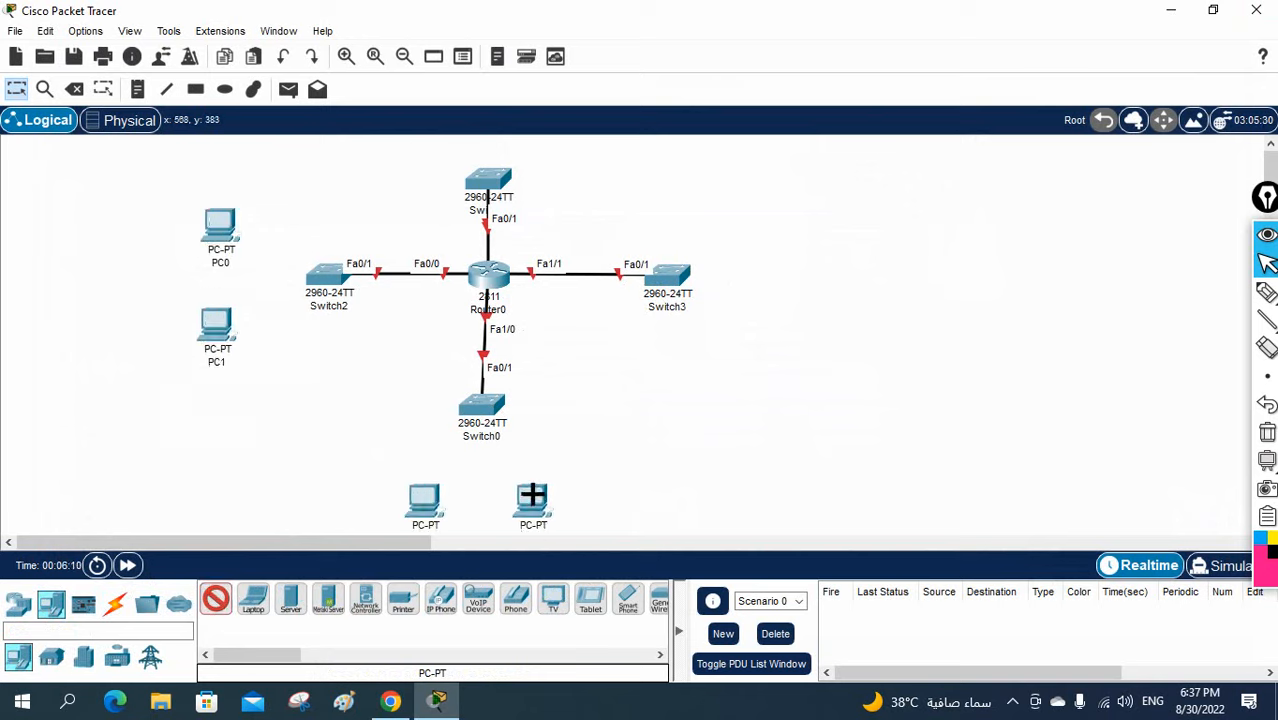
pyautogui.click(765, 205)
pyautogui.click(768, 332)
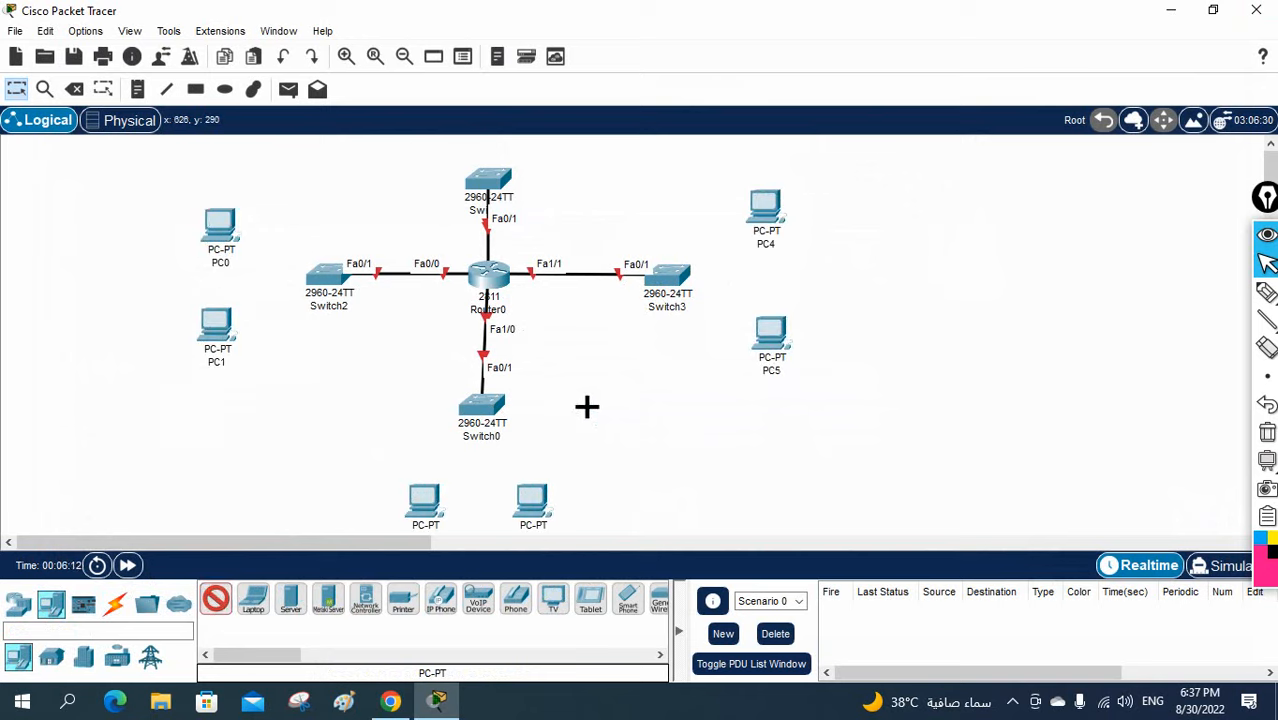
pyautogui.click(290, 598)
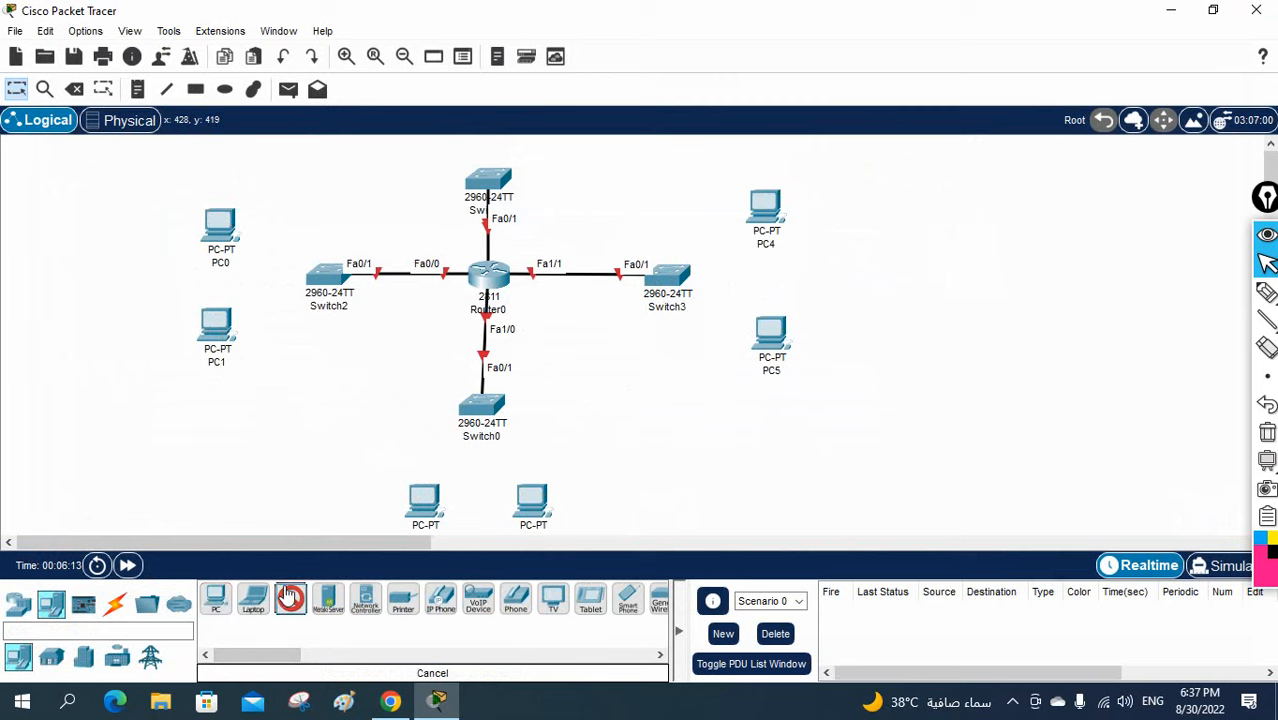
pyautogui.click(579, 152)
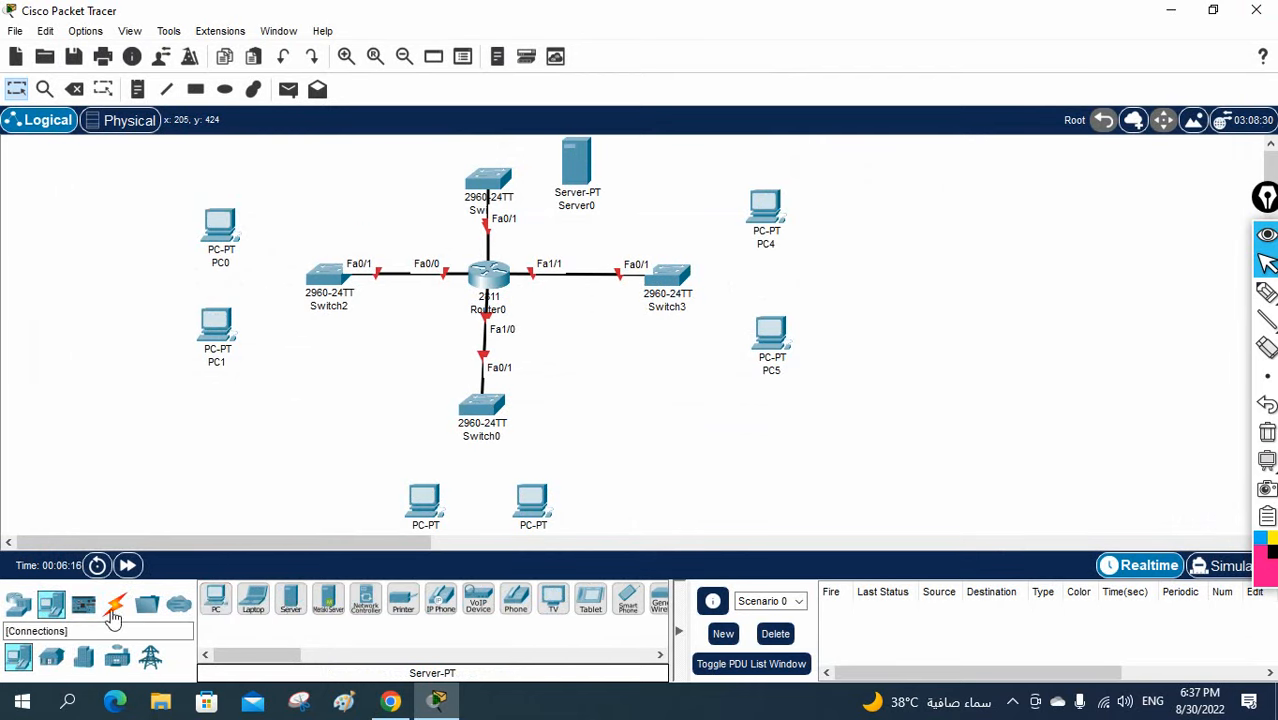
# Connect PC0 and PC1 to Switch2 with automatically chosen cables.
pyautogui.click(115, 600)
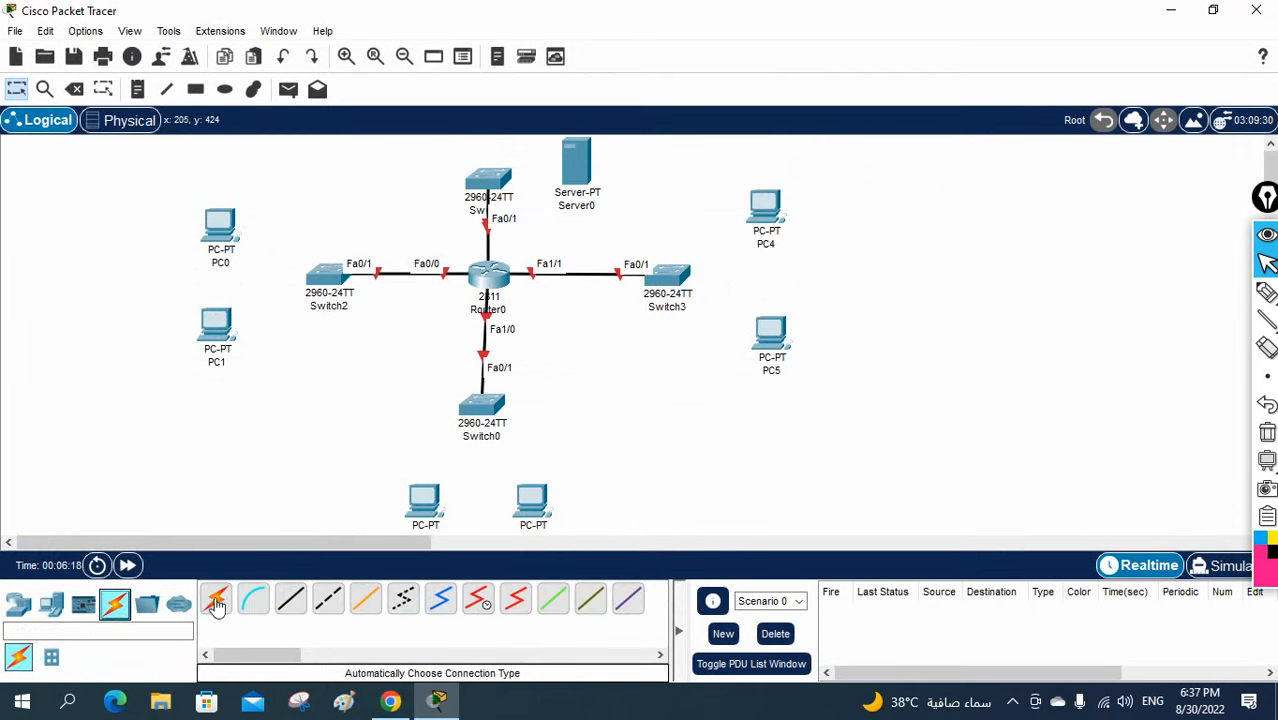
pyautogui.click(218, 598)
pyautogui.click(240, 226)
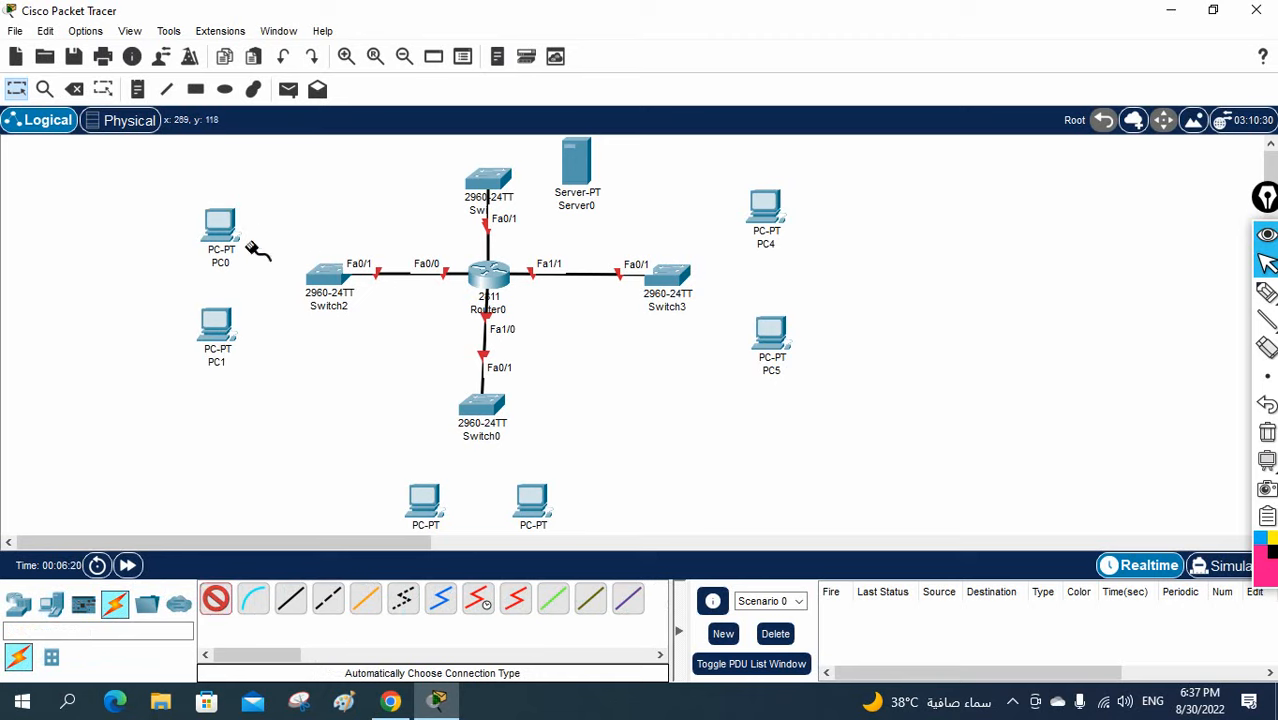
pyautogui.click(316, 288)
pyautogui.click(342, 278)
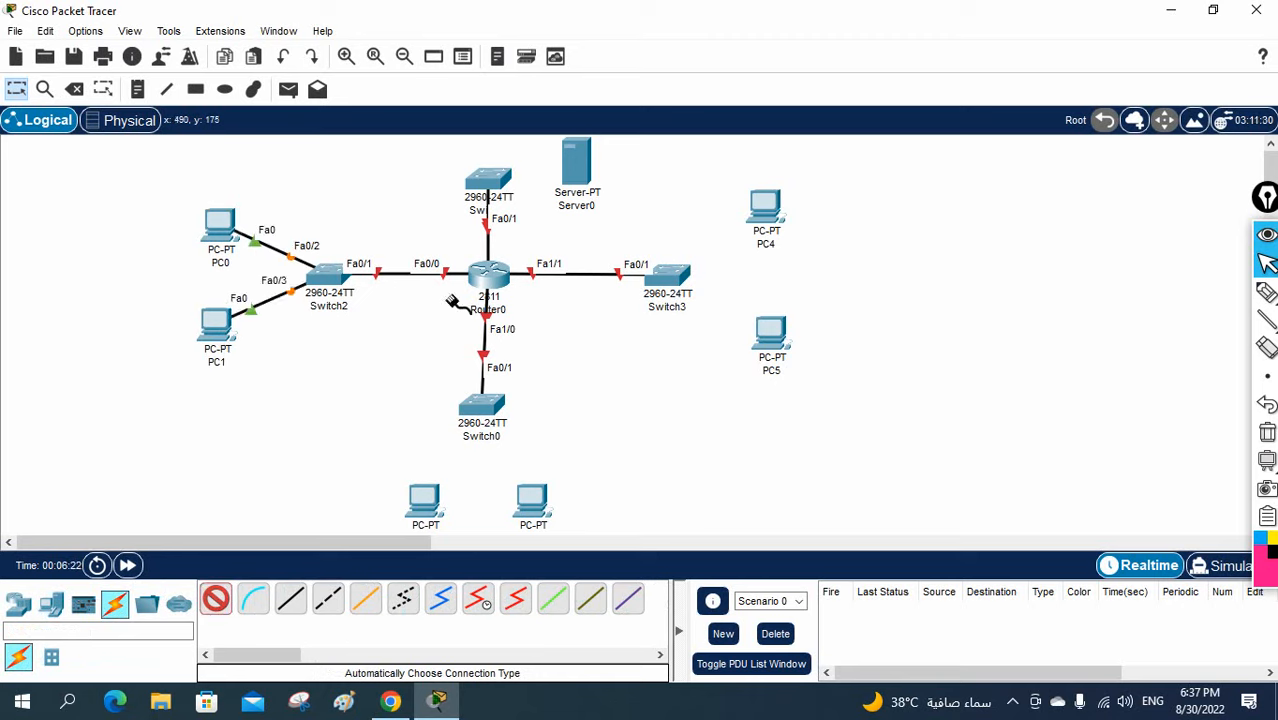
# Connect the two PCs below Switch0 to that switch, and PC4 and PC5 to Switch3, with automatically chosen cables.
pyautogui.click(425, 505)
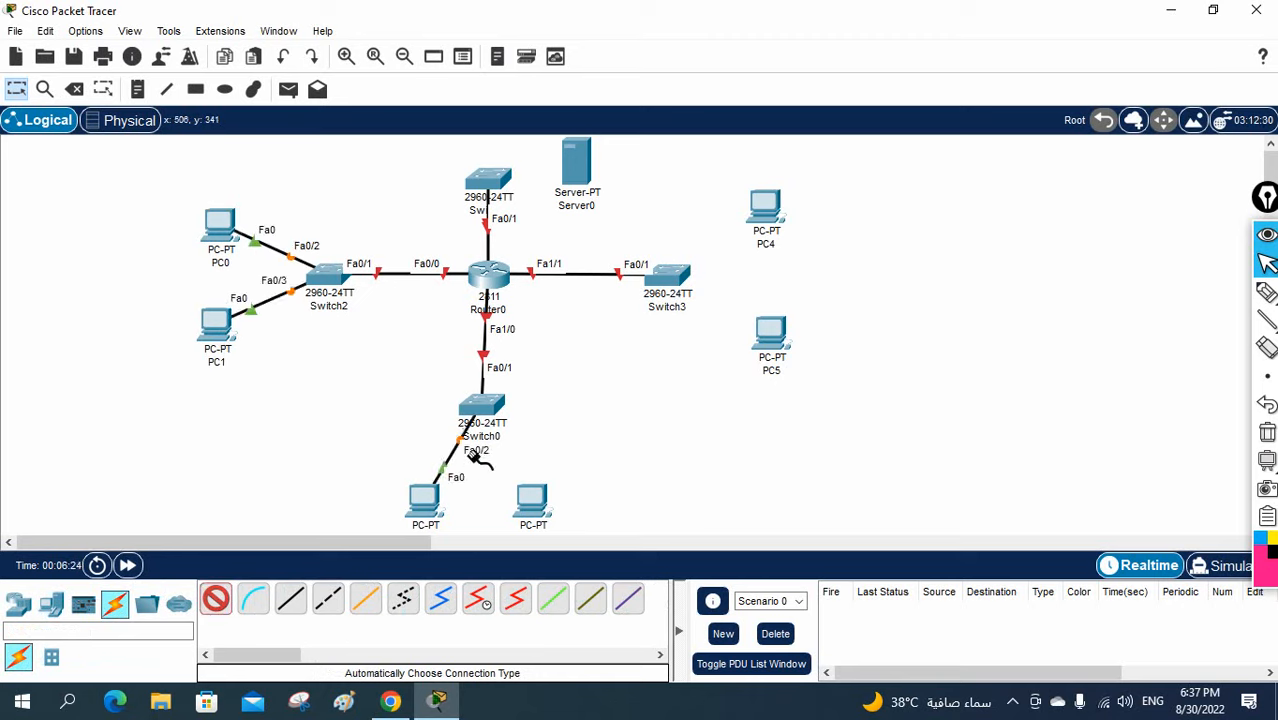
pyautogui.click(478, 410)
pyautogui.click(531, 502)
pyautogui.click(492, 412)
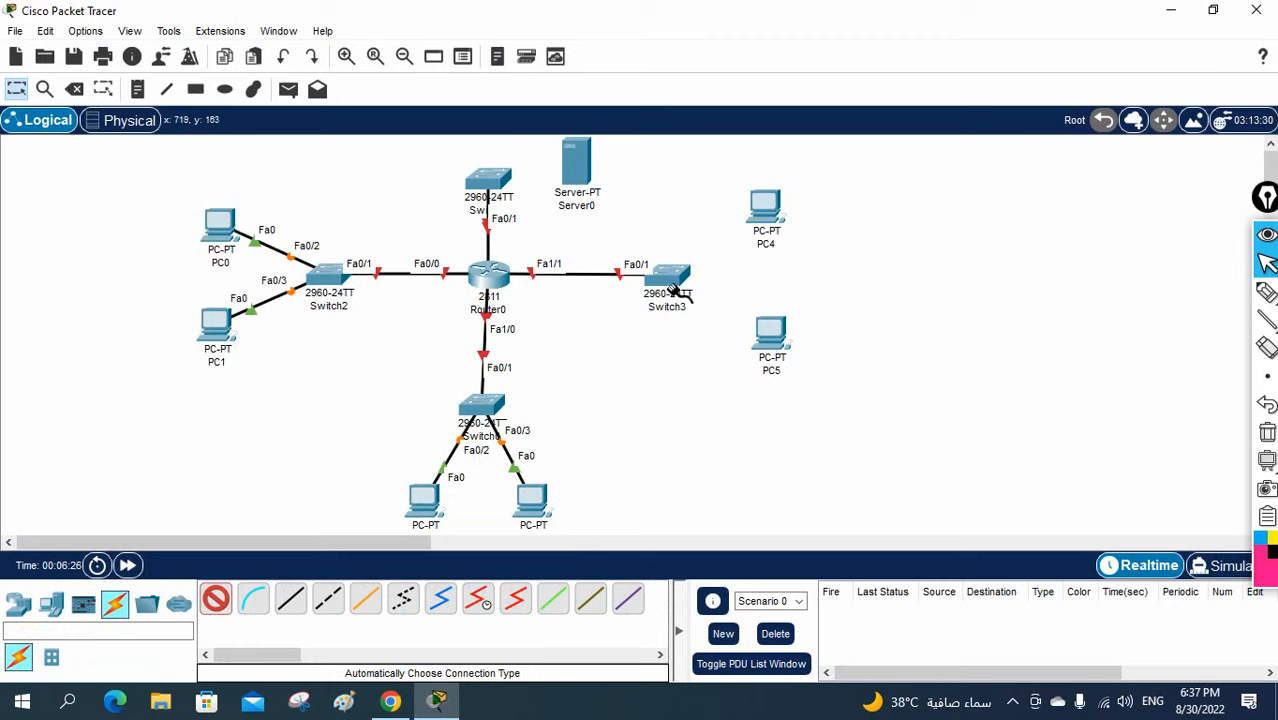
pyautogui.click(672, 286)
pyautogui.click(765, 207)
pyautogui.click(760, 335)
pyautogui.click(660, 278)
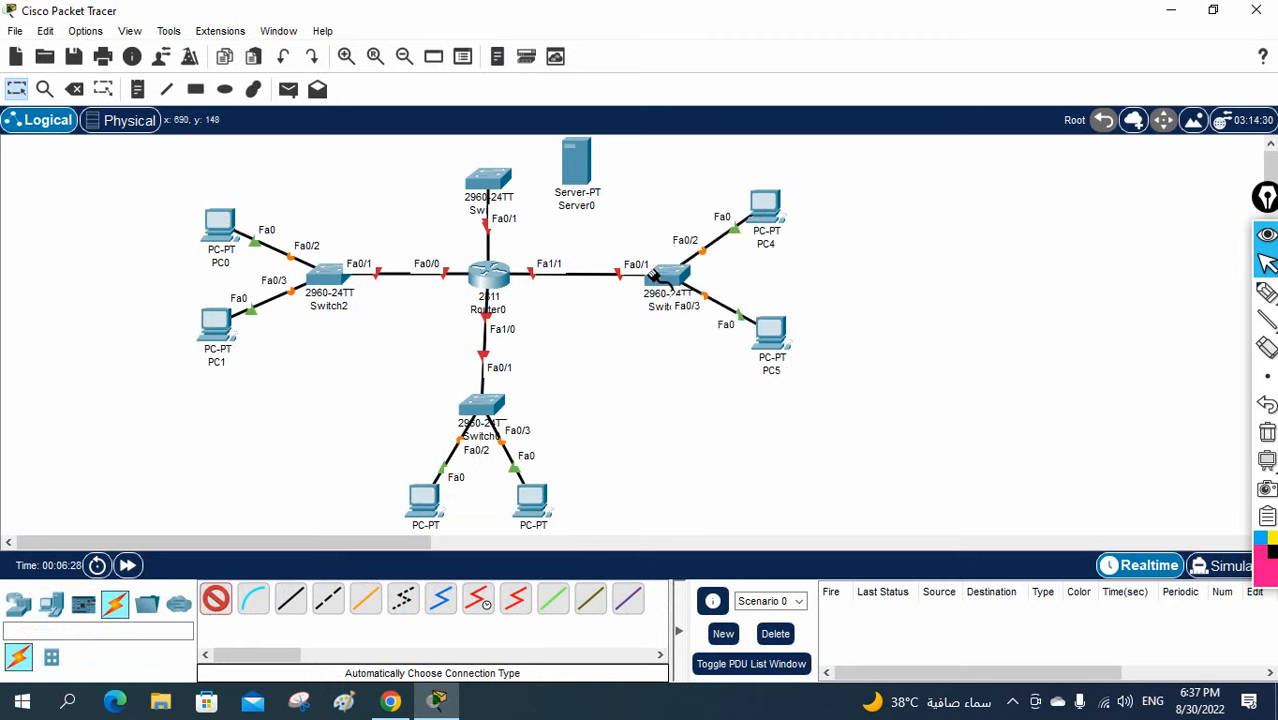
# Connect Switch1 to Server0 with an automatically chosen cable, and move the server farther away from the switch.
pyautogui.click(497, 180)
pyautogui.click(578, 163)
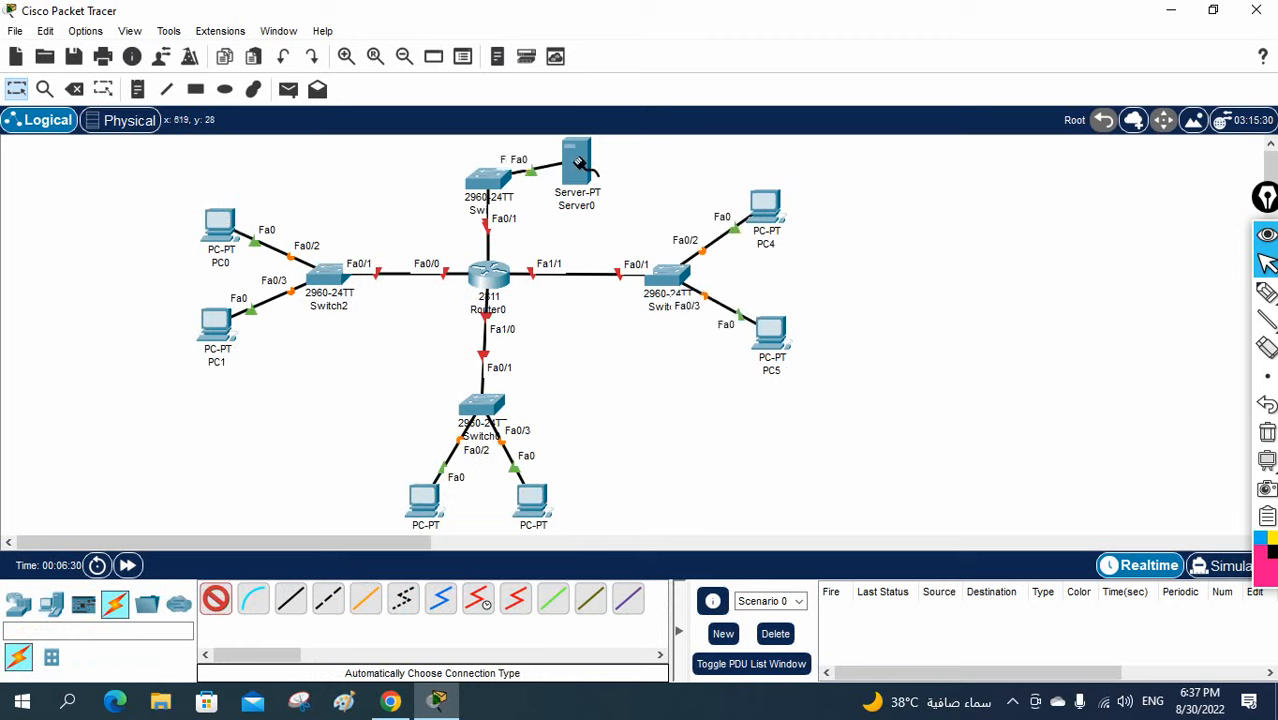
pyautogui.moveTo(568, 170); pyautogui.dragTo(618, 168)
# Rename the server's label to 192.168.1.100.
pyautogui.click(632, 205)
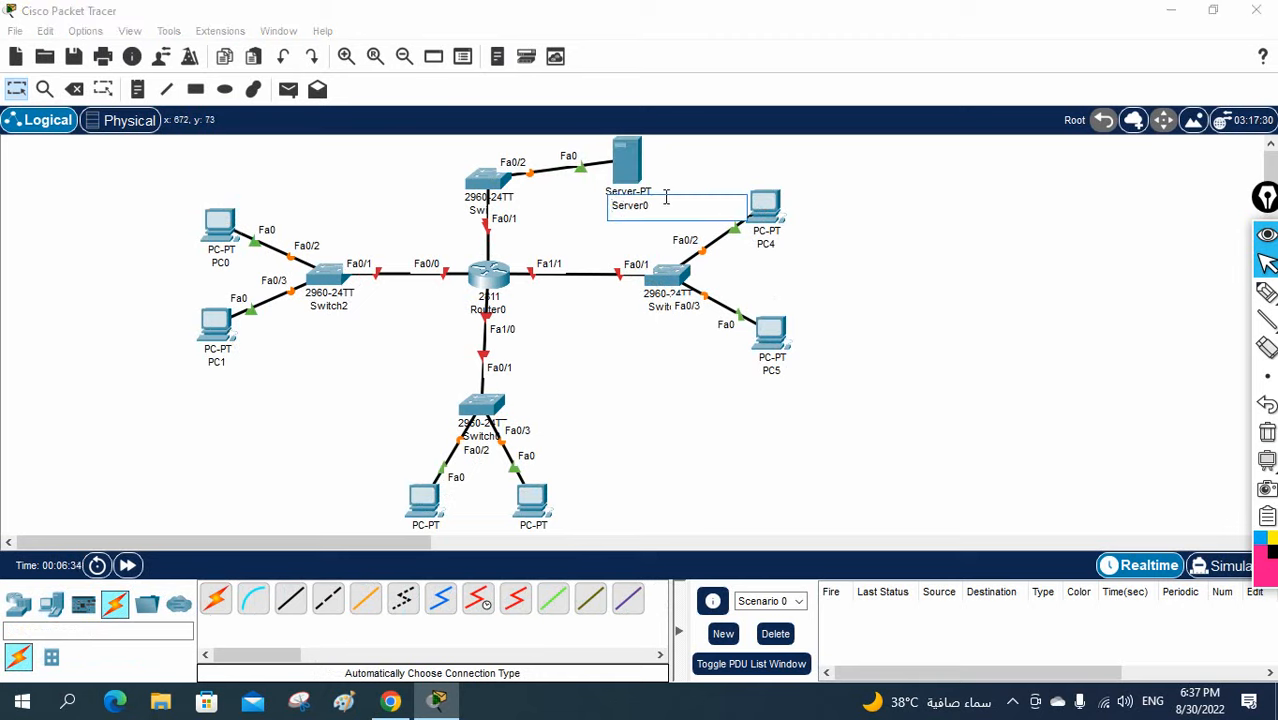
pyautogui.doubleClick(617, 206)
pyautogui.write('192.168.1.100')
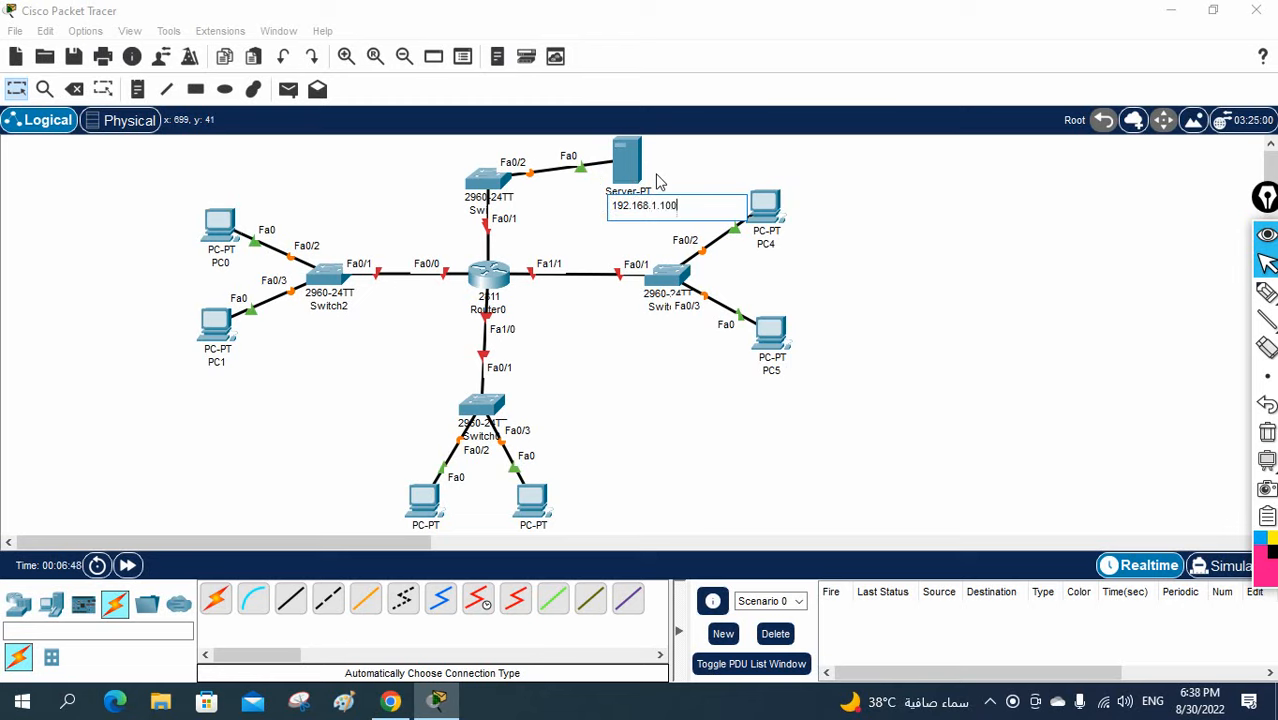
pyautogui.click(946, 342)
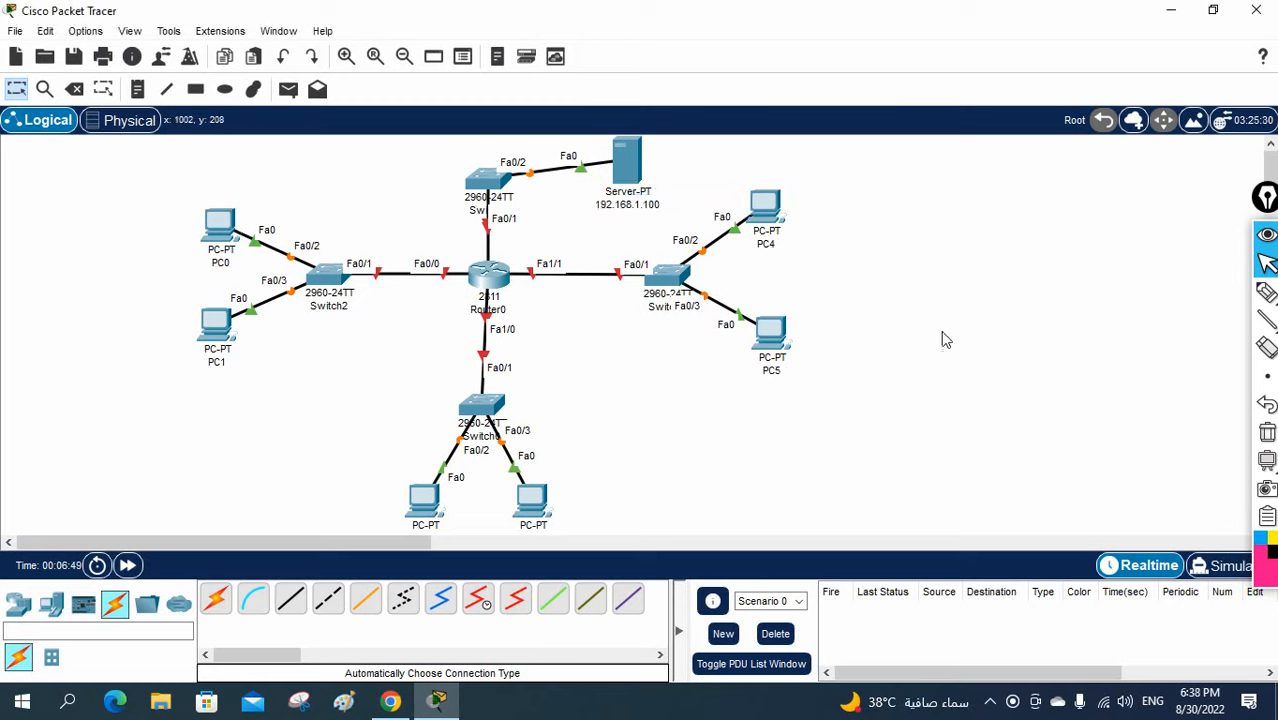
# Add the notes 192.168.1.1, 192.168.2.1 and 192.168.3.1 beside the router's links to Switch1, Switch2 and Switch0.
pyautogui.click(146, 91)
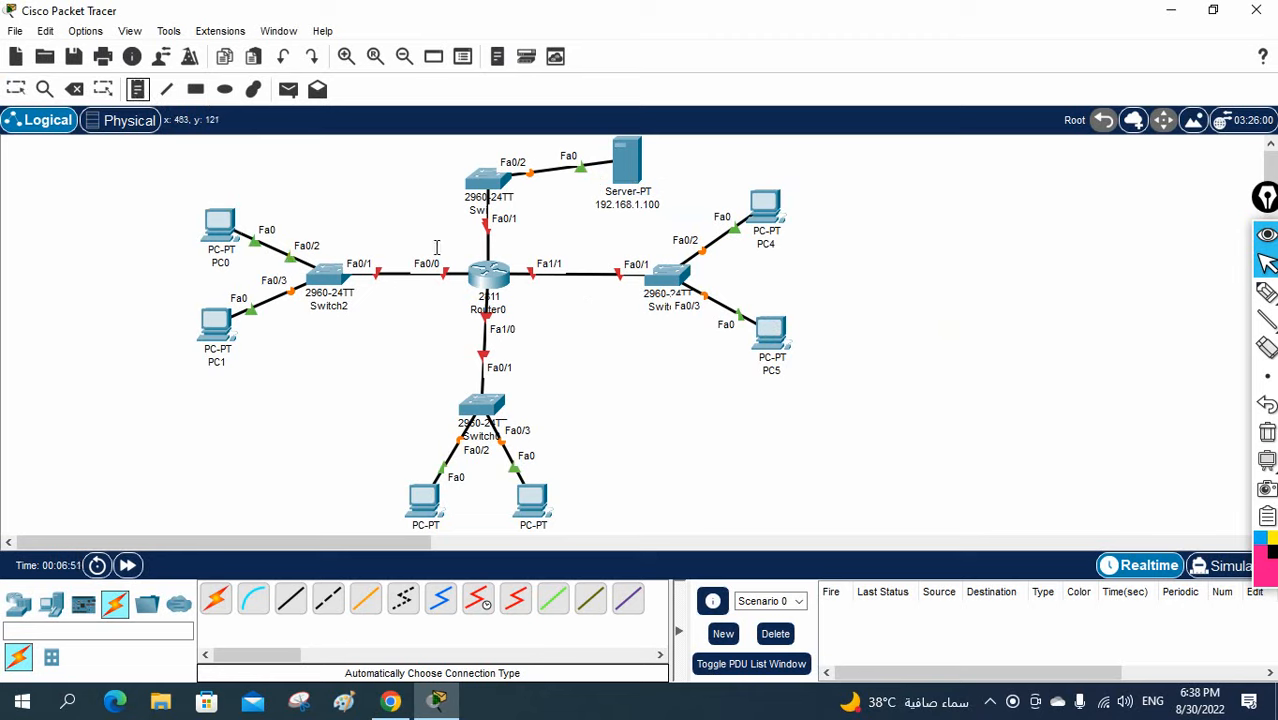
pyautogui.click(507, 234)
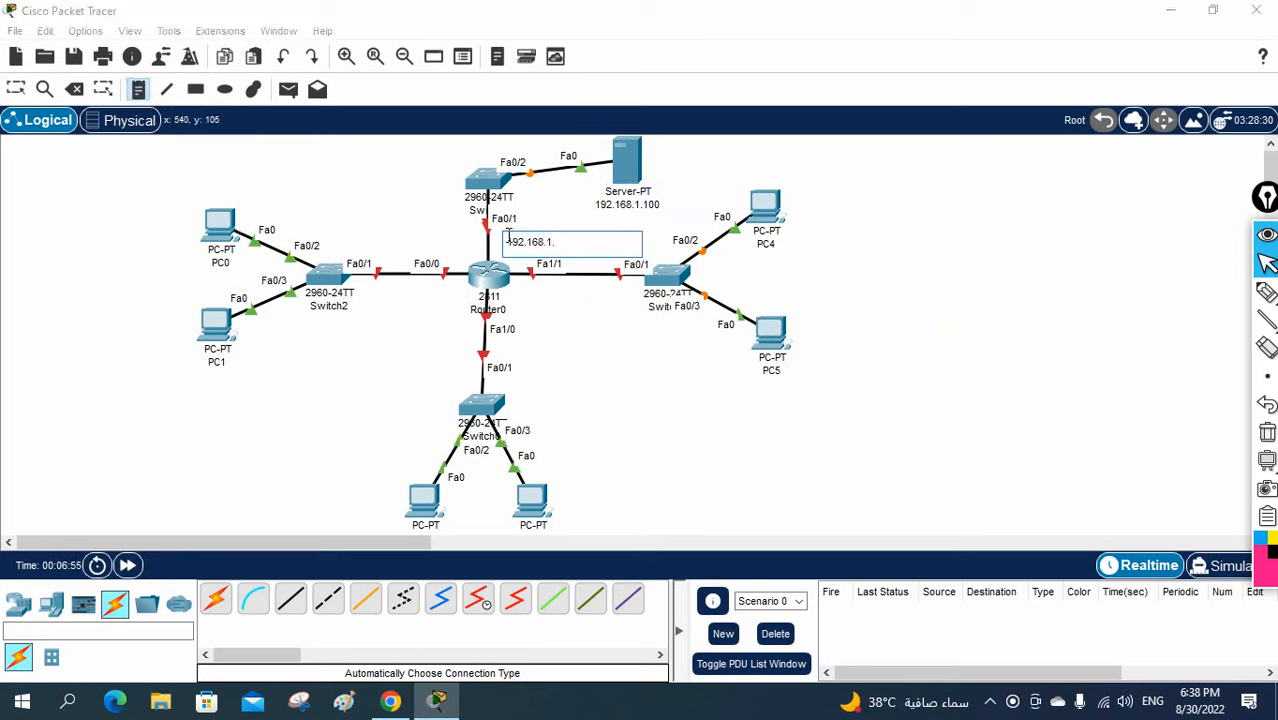
pyautogui.click(402, 243)
pyautogui.write('19')
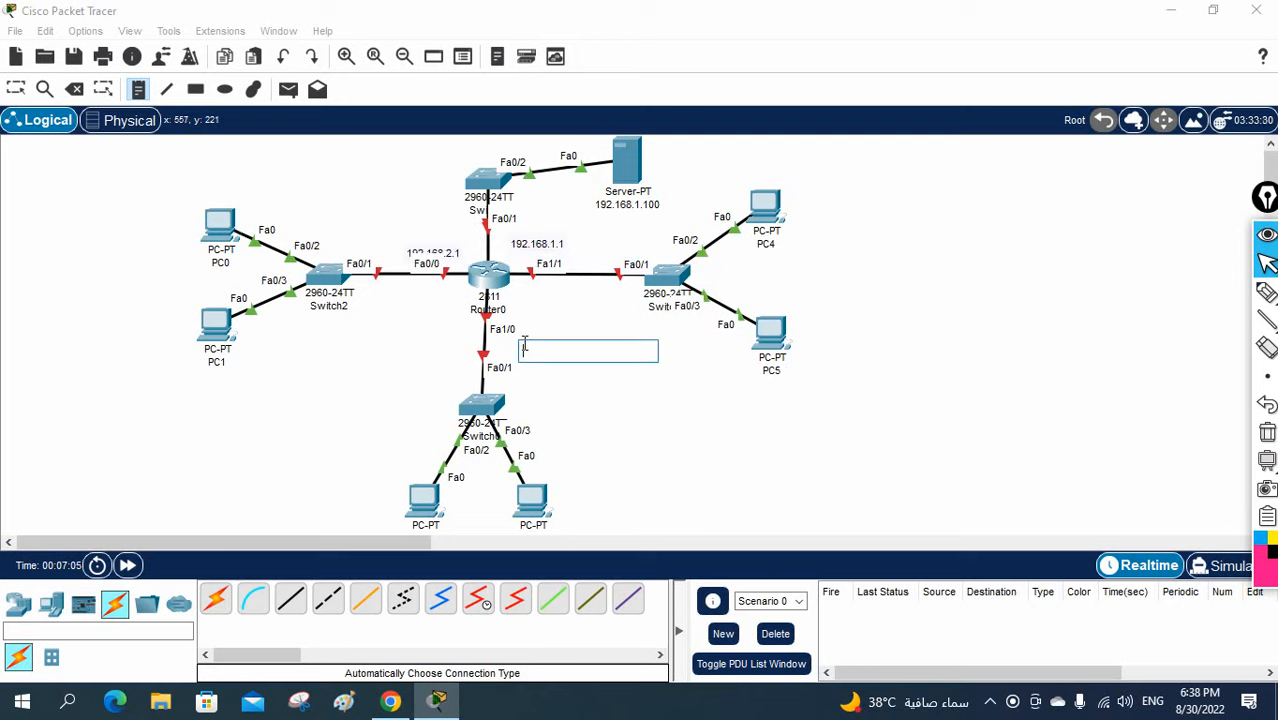
pyautogui.write('192.168.3.1')
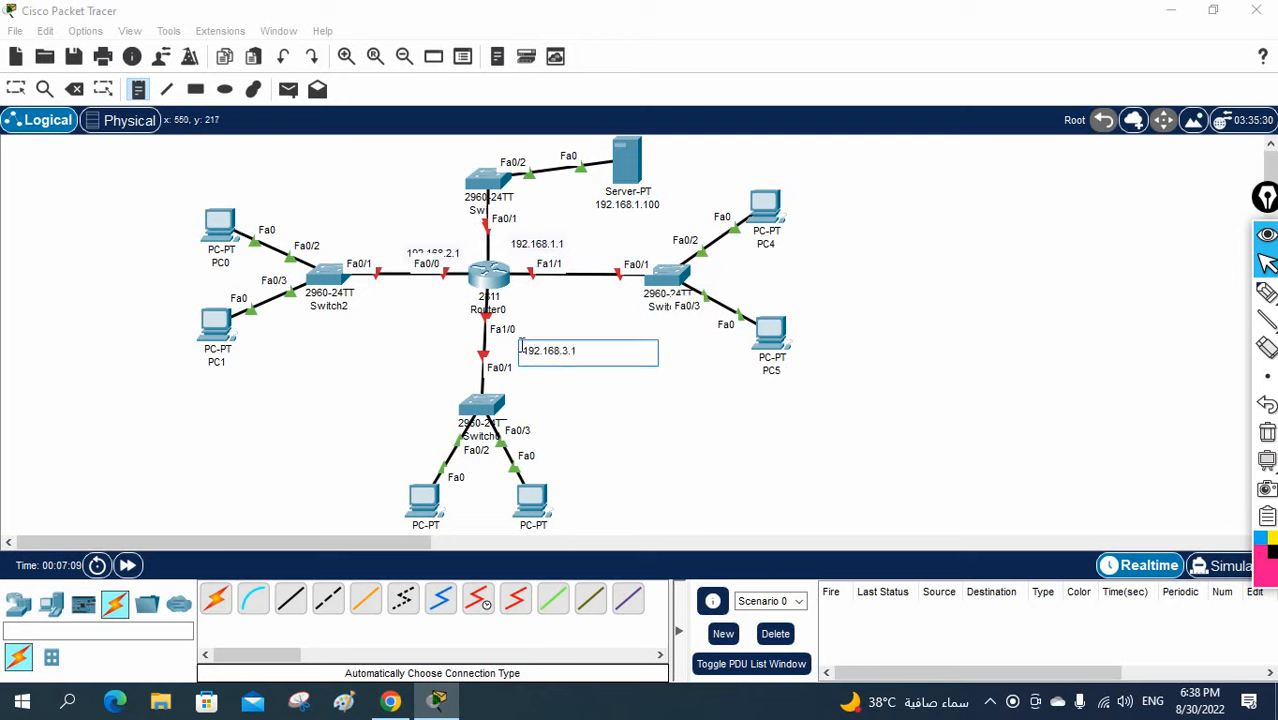
pyautogui.click(616, 458)
pyautogui.click(15, 88)
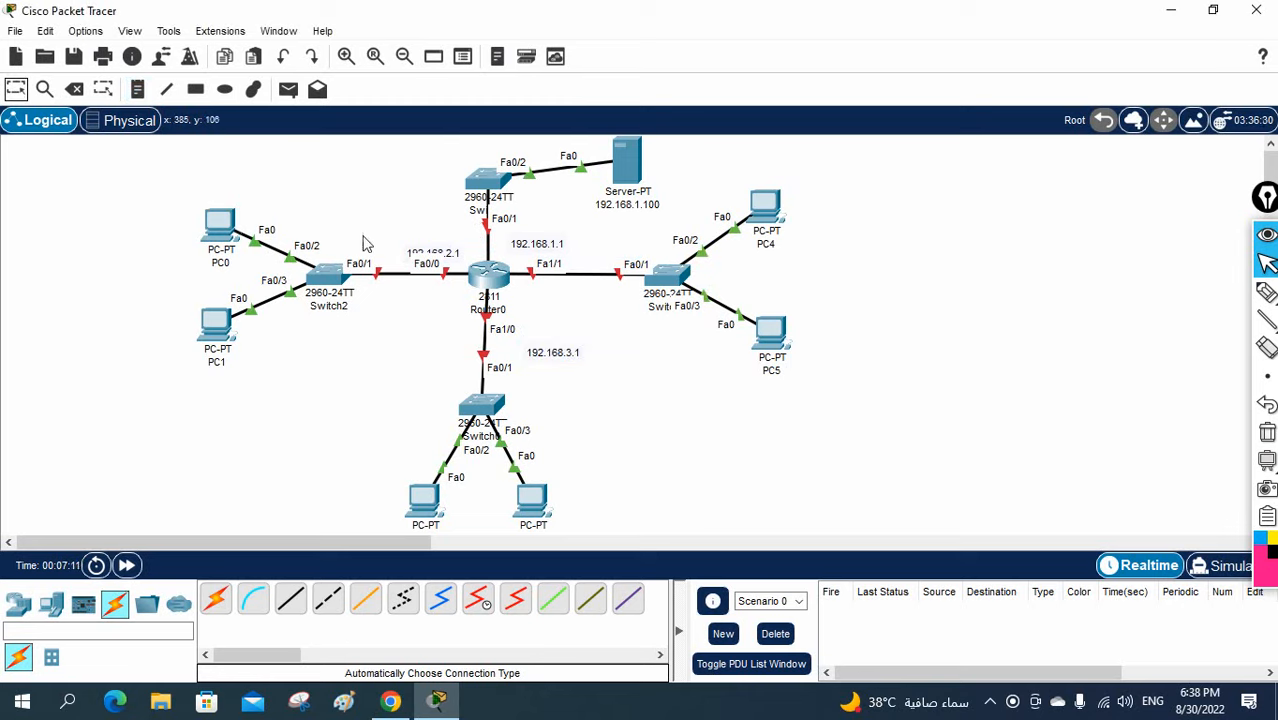
# Reposition the three address notes so each sits close to its own router interface.
pyautogui.moveTo(425, 260); pyautogui.dragTo(419, 298)
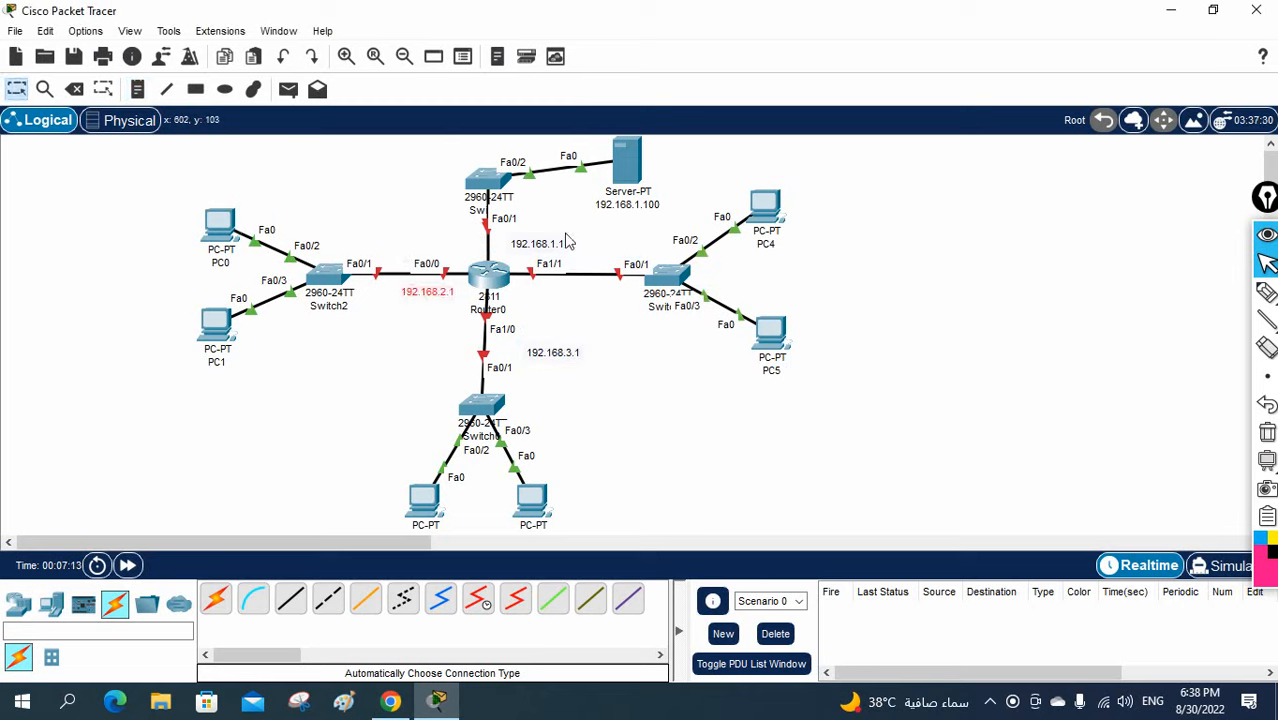
pyautogui.moveTo(543, 248); pyautogui.dragTo(491, 243)
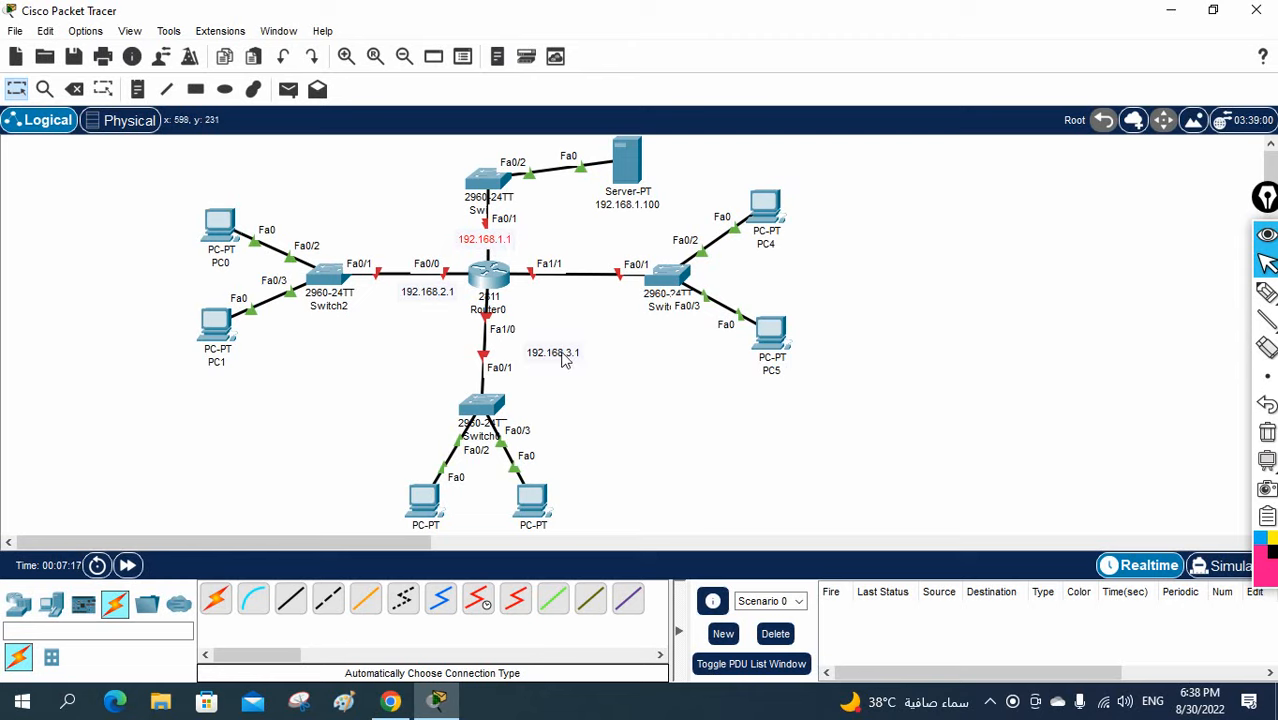
pyautogui.moveTo(563, 360); pyautogui.dragTo(474, 341)
pyautogui.click(323, 395)
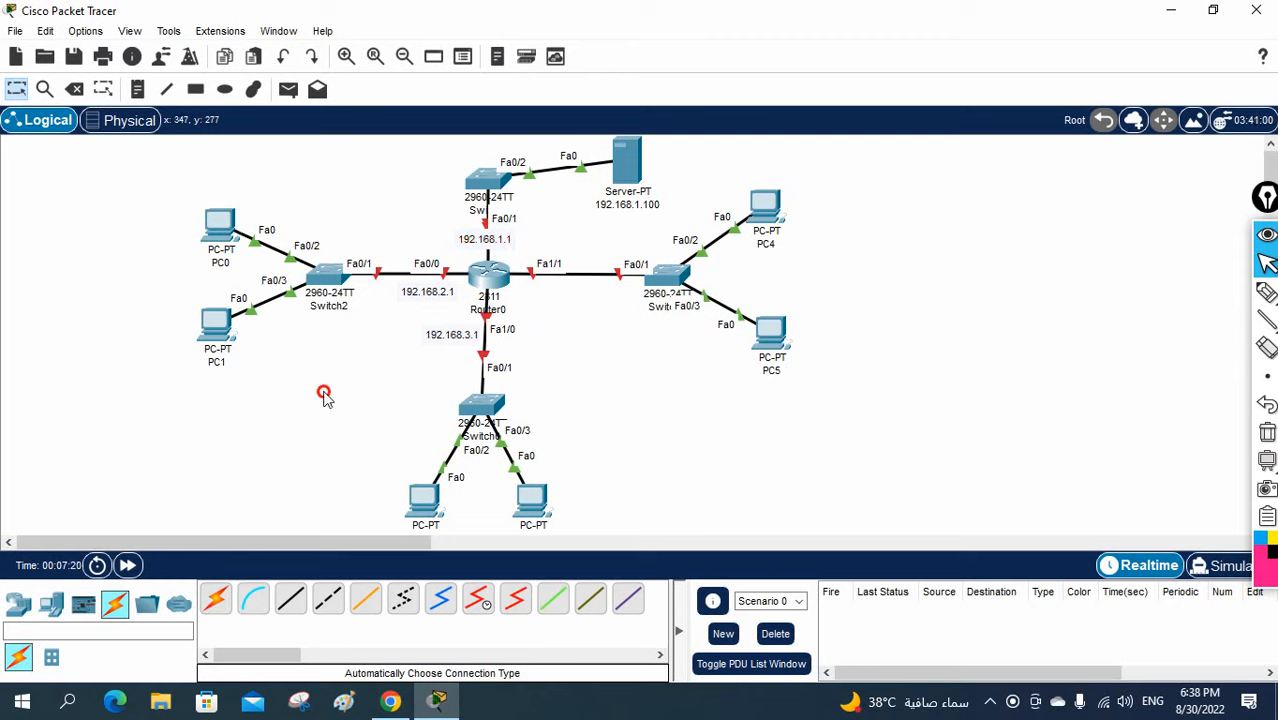
# Add the note 192.168.4.1 beneath the router's link to Switch3 and return to selection mode.
pyautogui.click(137, 89)
pyautogui.click(544, 292)
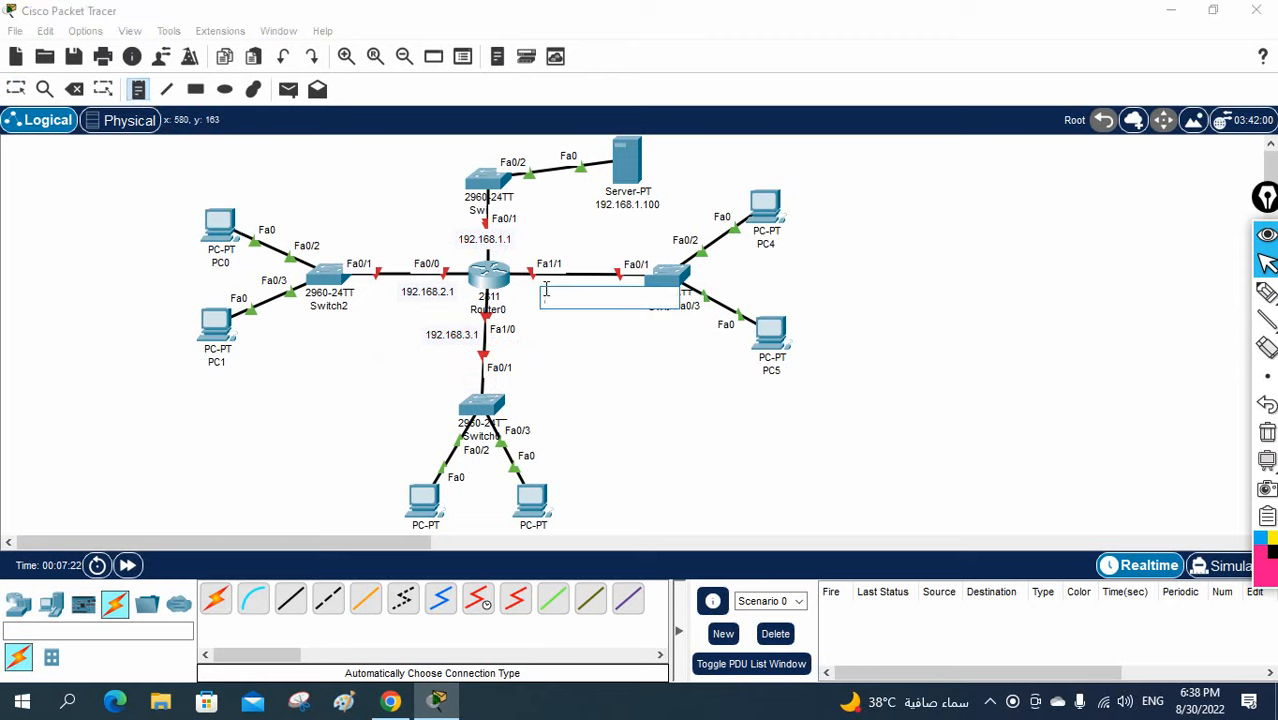
pyautogui.write('192.168.4.1')
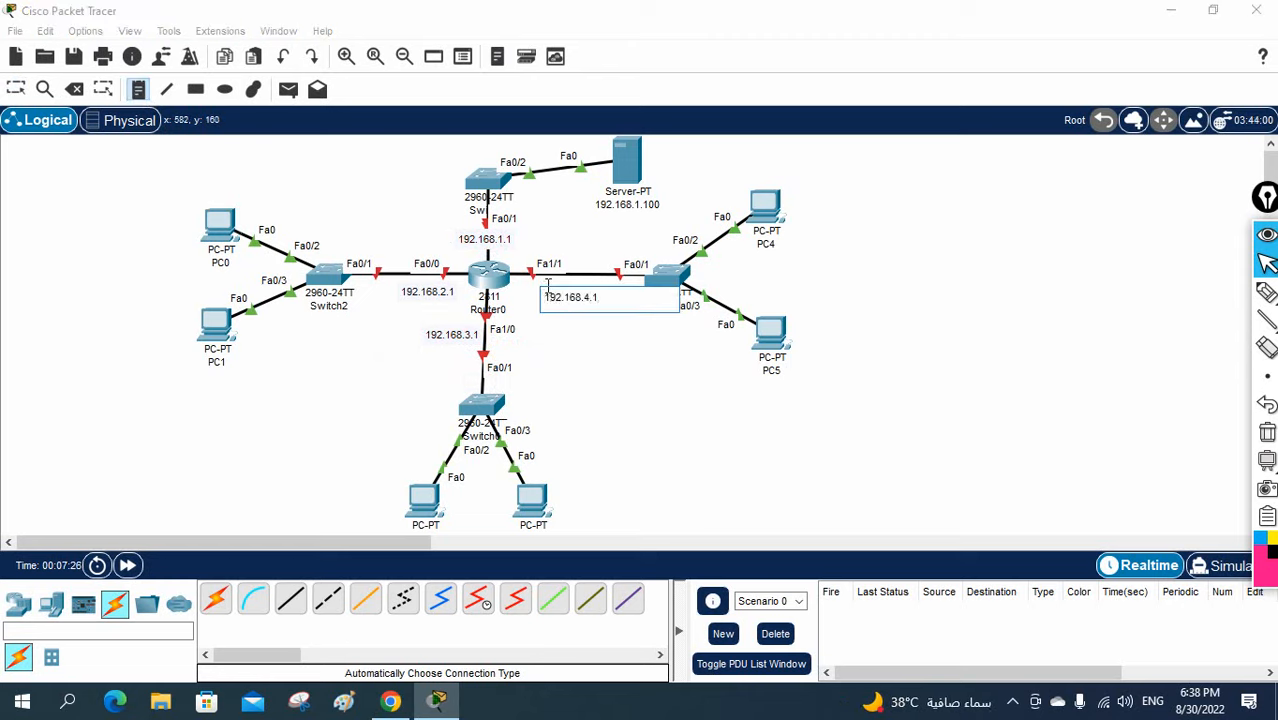
pyautogui.click(627, 422)
pyautogui.click(15, 88)
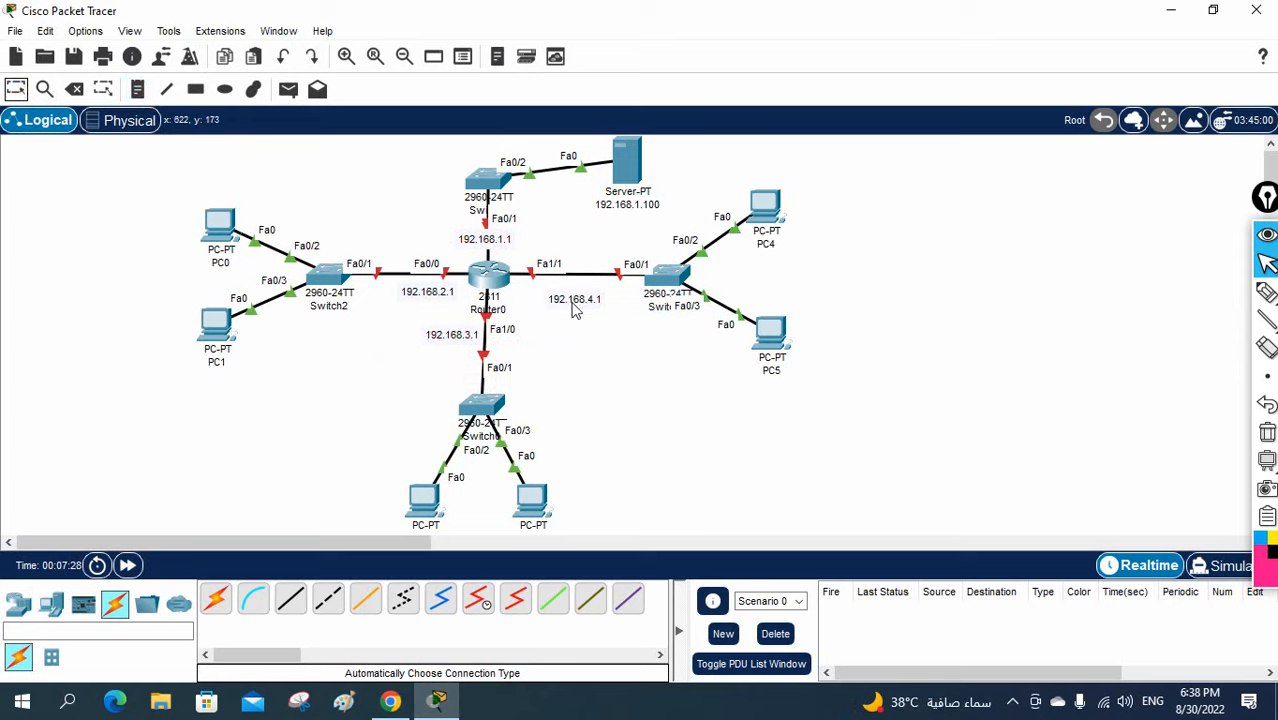
# Shift the whole topology left in the workspace, and move Switch1 and Switch0 slightly farther from the router.
pyautogui.moveTo(108, 146); pyautogui.dragTo(952, 545)
pyautogui.moveTo(488, 274); pyautogui.dragTo(303, 272)
pyautogui.click(590, 476)
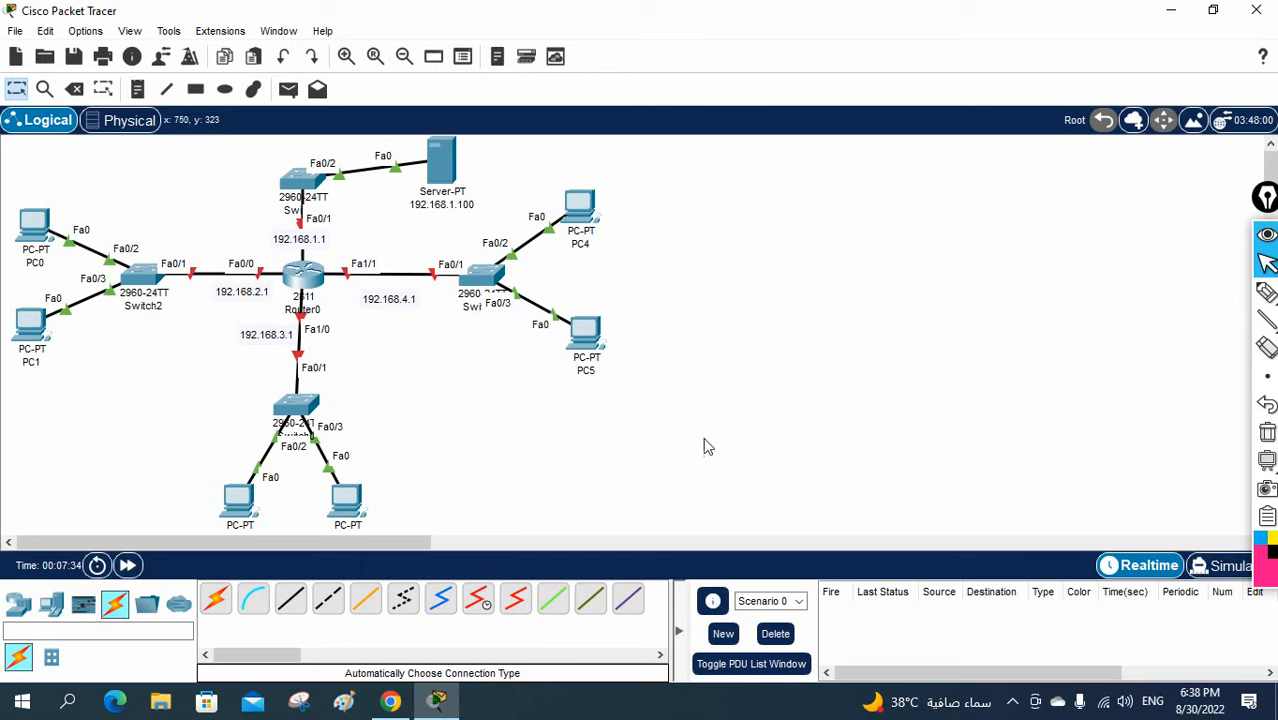
pyautogui.moveTo(312, 184); pyautogui.dragTo(307, 157)
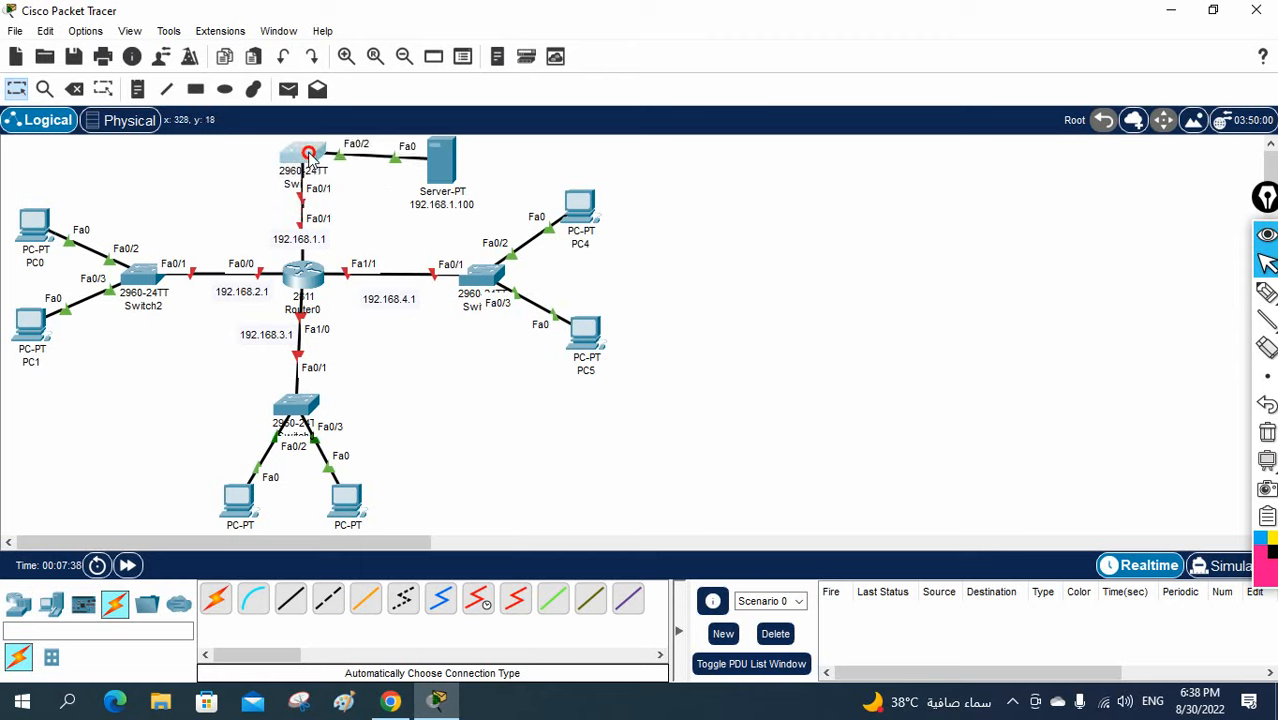
pyautogui.moveTo(289, 409); pyautogui.dragTo(288, 420)
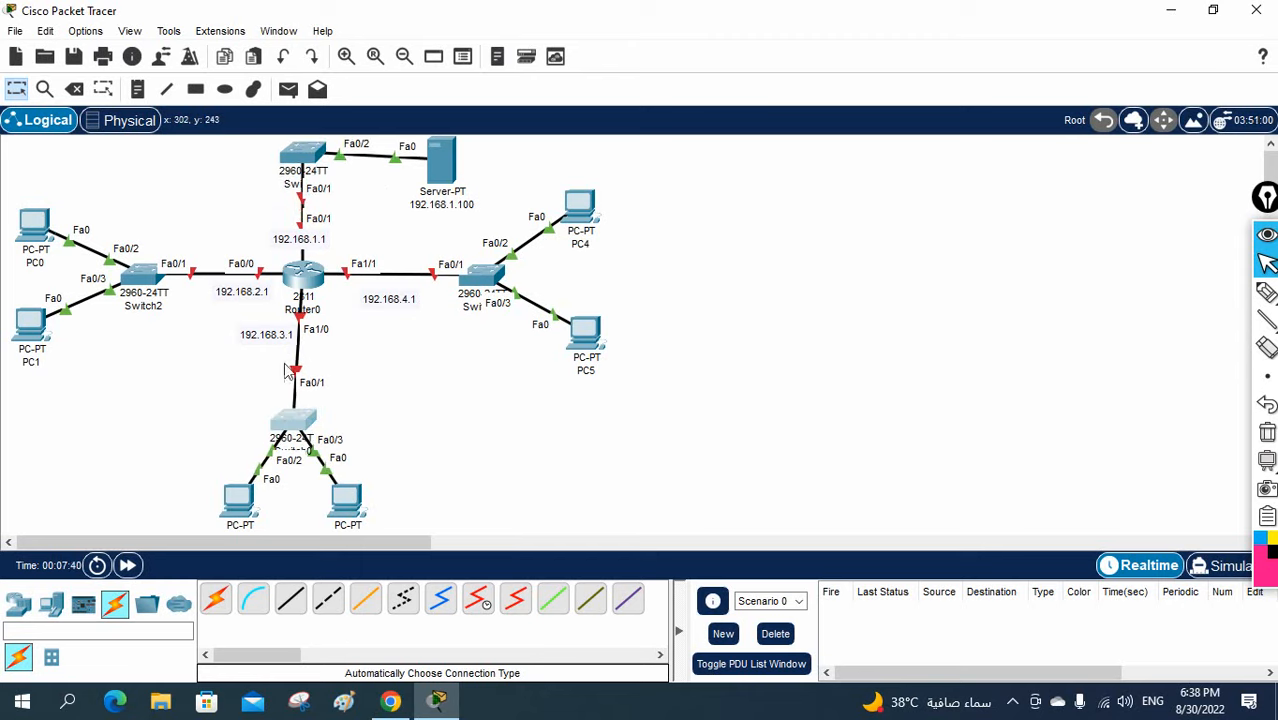
# Rename Router0 as R1.
pyautogui.click(292, 312)
pyautogui.write('R1')
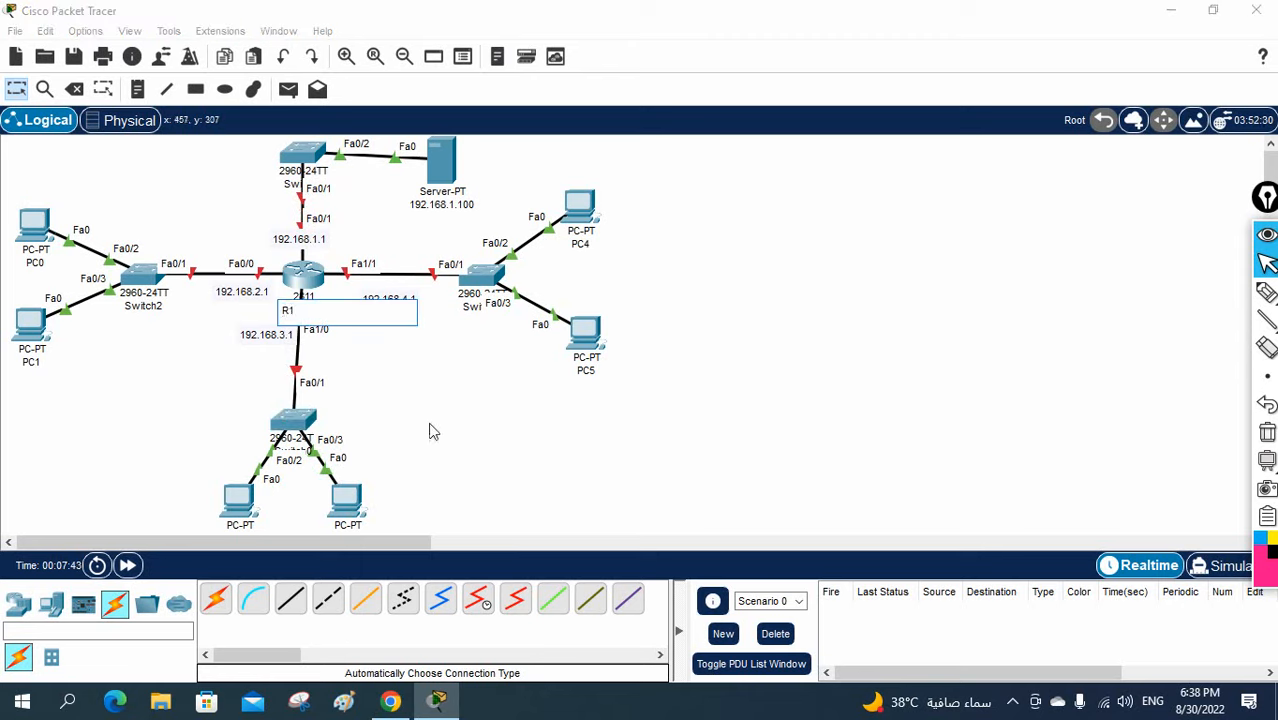
pyautogui.click(452, 432)
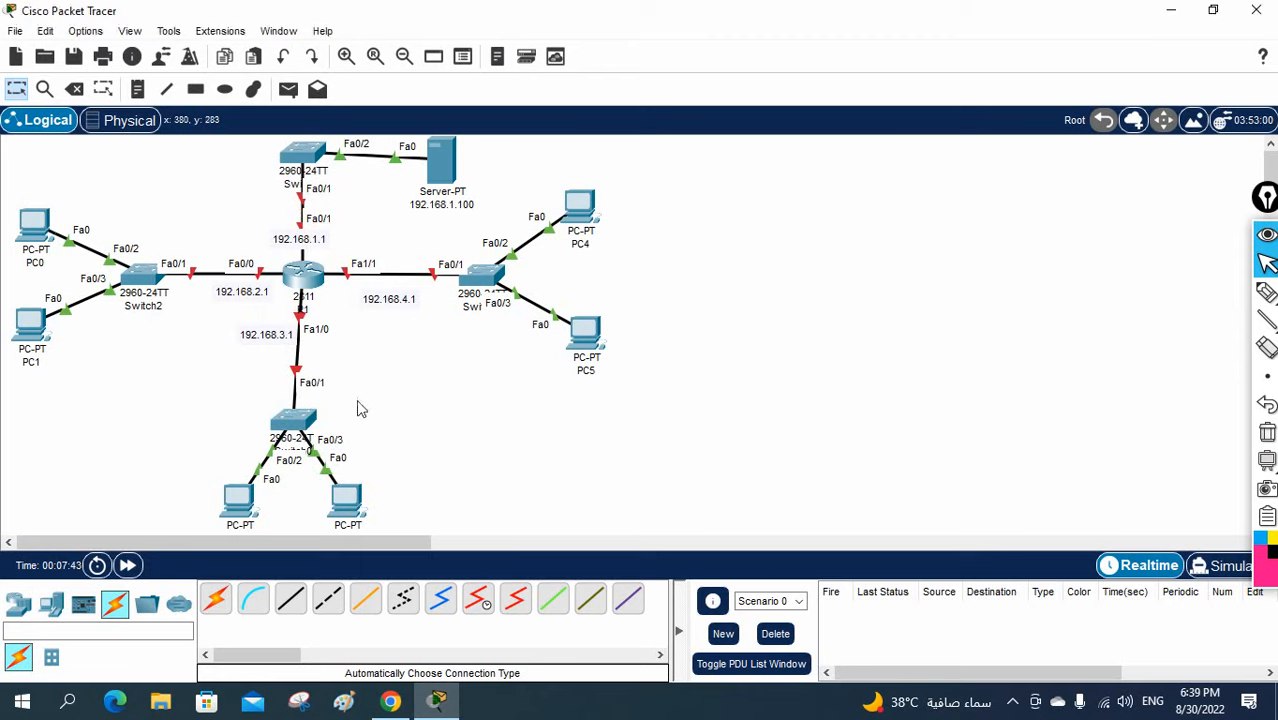
# Rename Switch2 as SW1 and Switch1 as SW2.
pyautogui.click(144, 309)
pyautogui.doubleClick(144, 309)
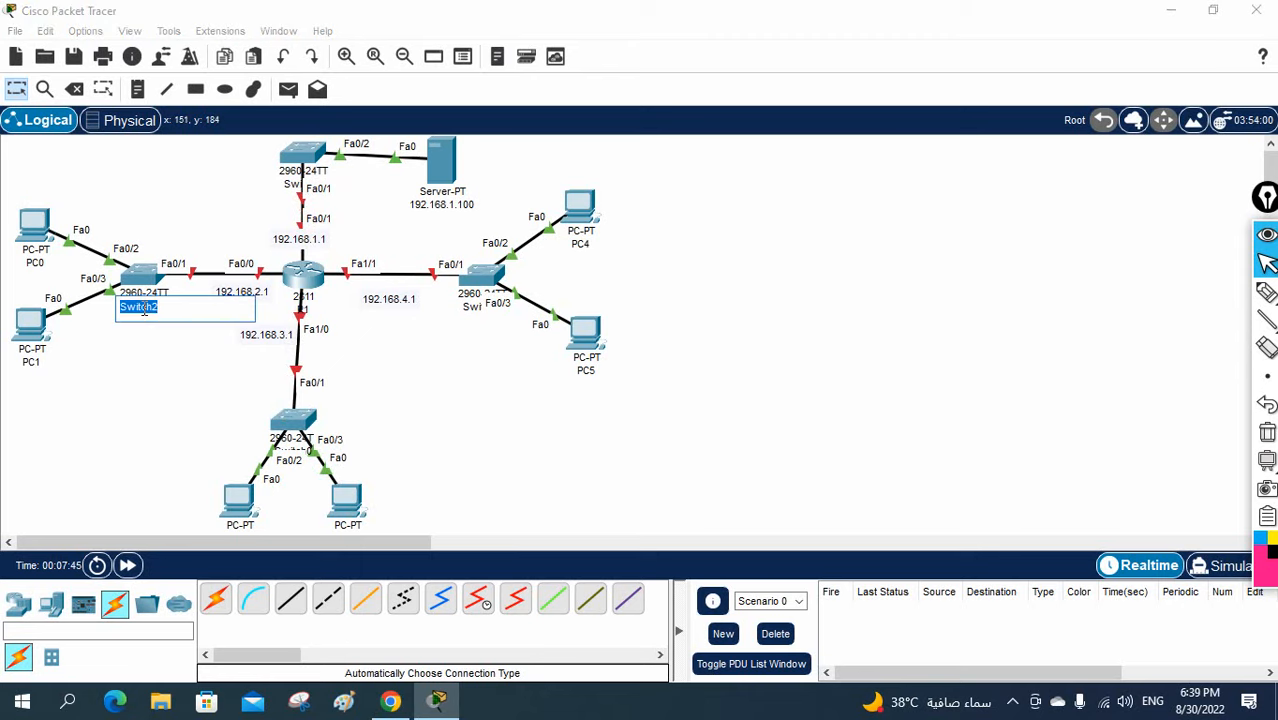
pyautogui.write('SW')
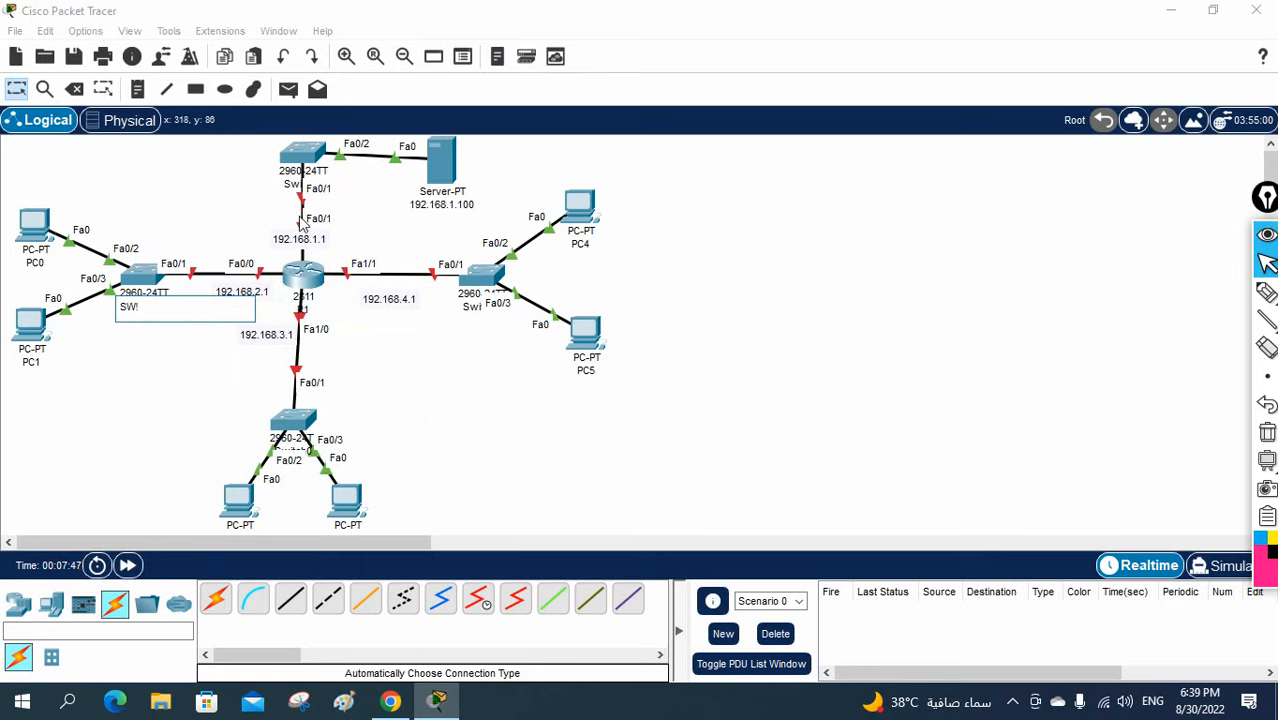
pyautogui.write('1')
pyautogui.click(290, 184)
pyautogui.moveTo(316, 189); pyautogui.dragTo(280, 181)
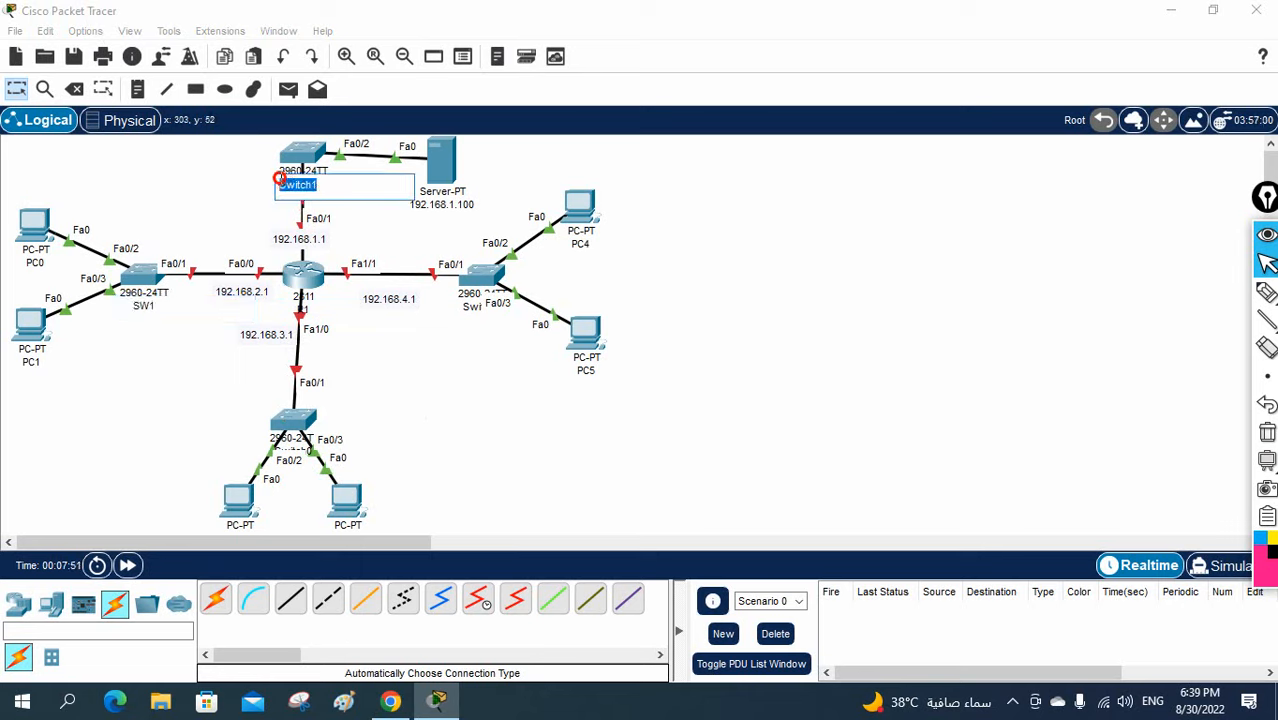
pyautogui.write('SW2')
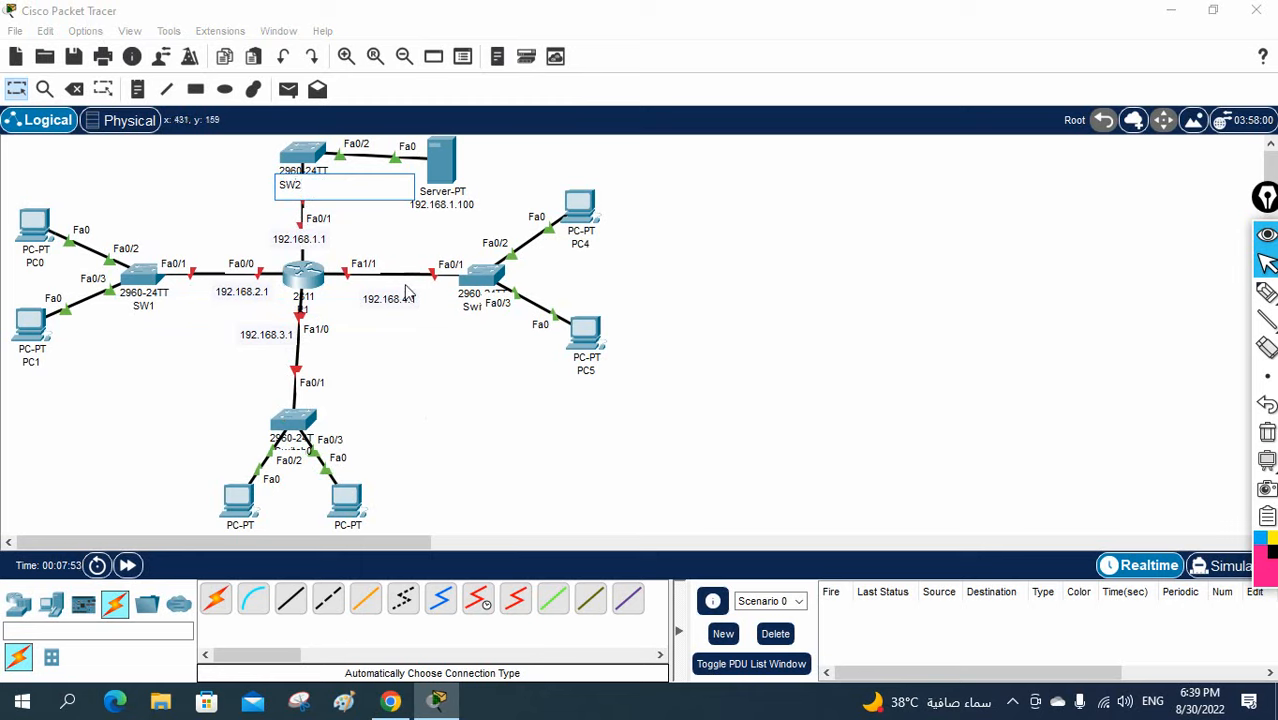
pyautogui.press('Return')
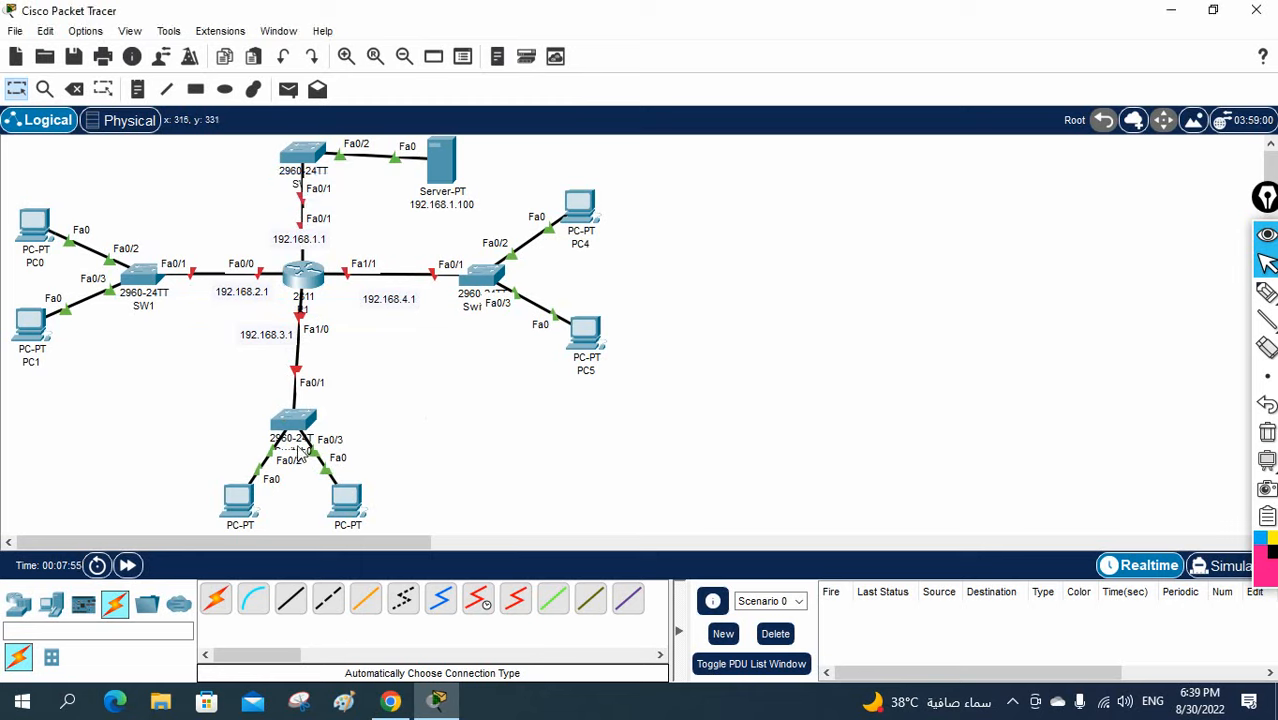
# Rename Switch0 as SW3 and the switch serving PC4 and PC5 as SW4.
pyautogui.click(300, 447)
pyautogui.moveTo(269, 452); pyautogui.dragTo(315, 452)
pyautogui.write('SW3')
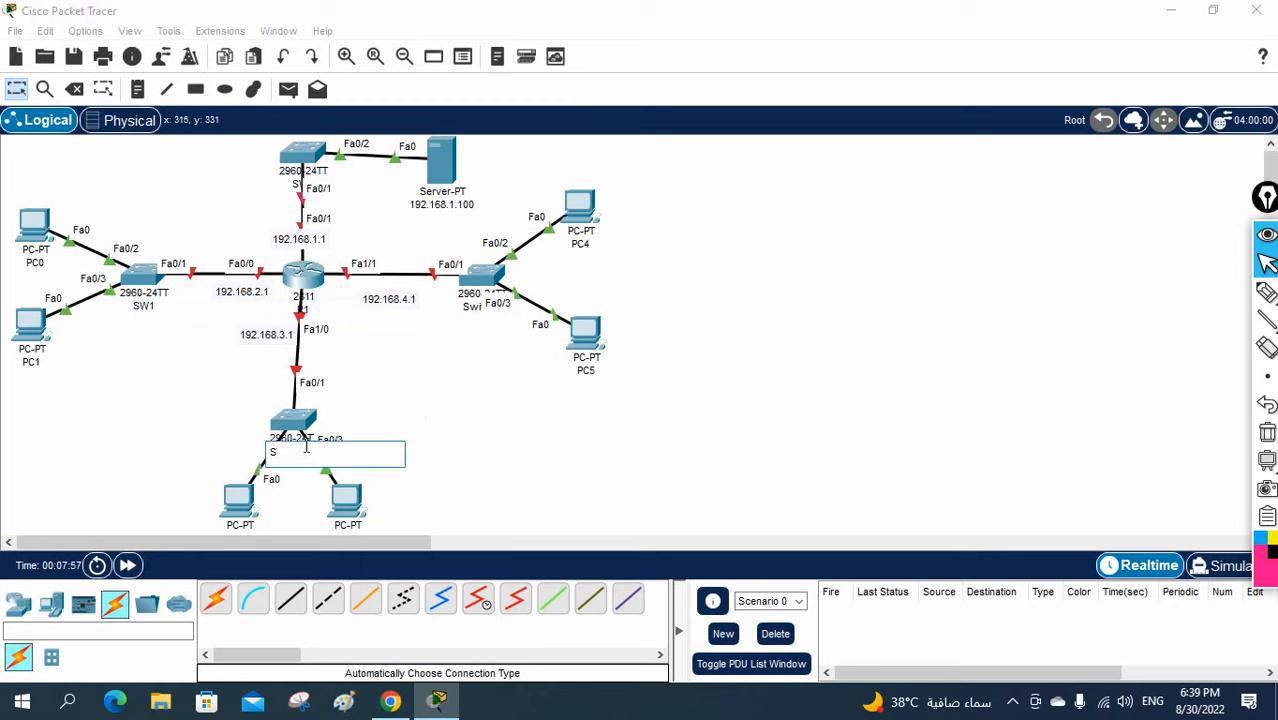
pyautogui.doubleClick(476, 309)
pyautogui.write('SW')
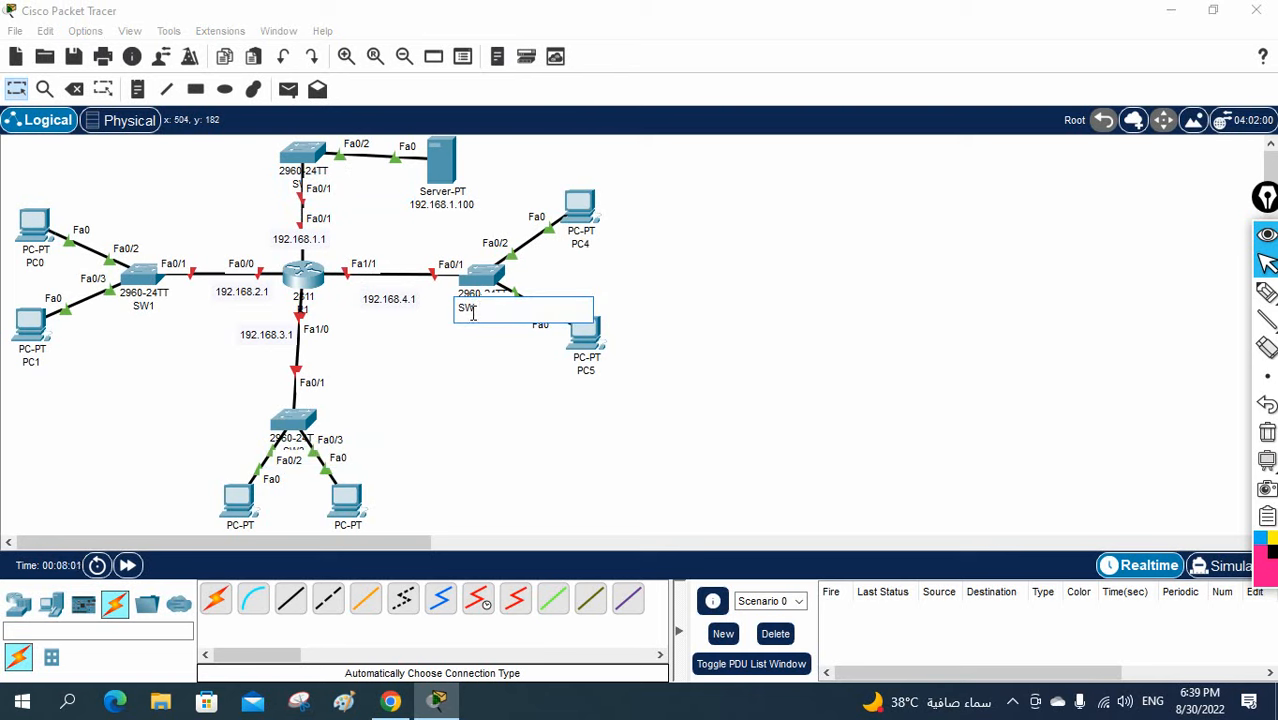
pyautogui.write('4')
pyautogui.click(839, 368)
# Open the server's IP configuration and set its static IPv4 address to 192.168.1.100.
pyautogui.click(445, 170)
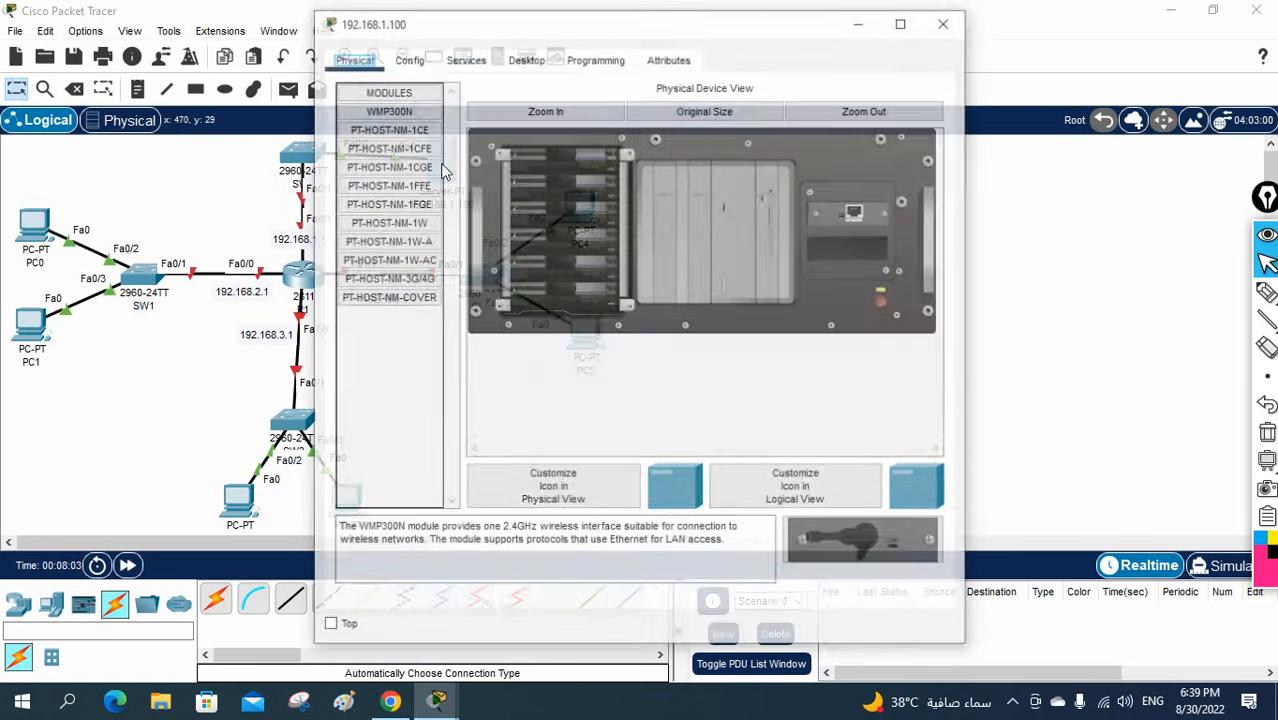
pyautogui.click(465, 59)
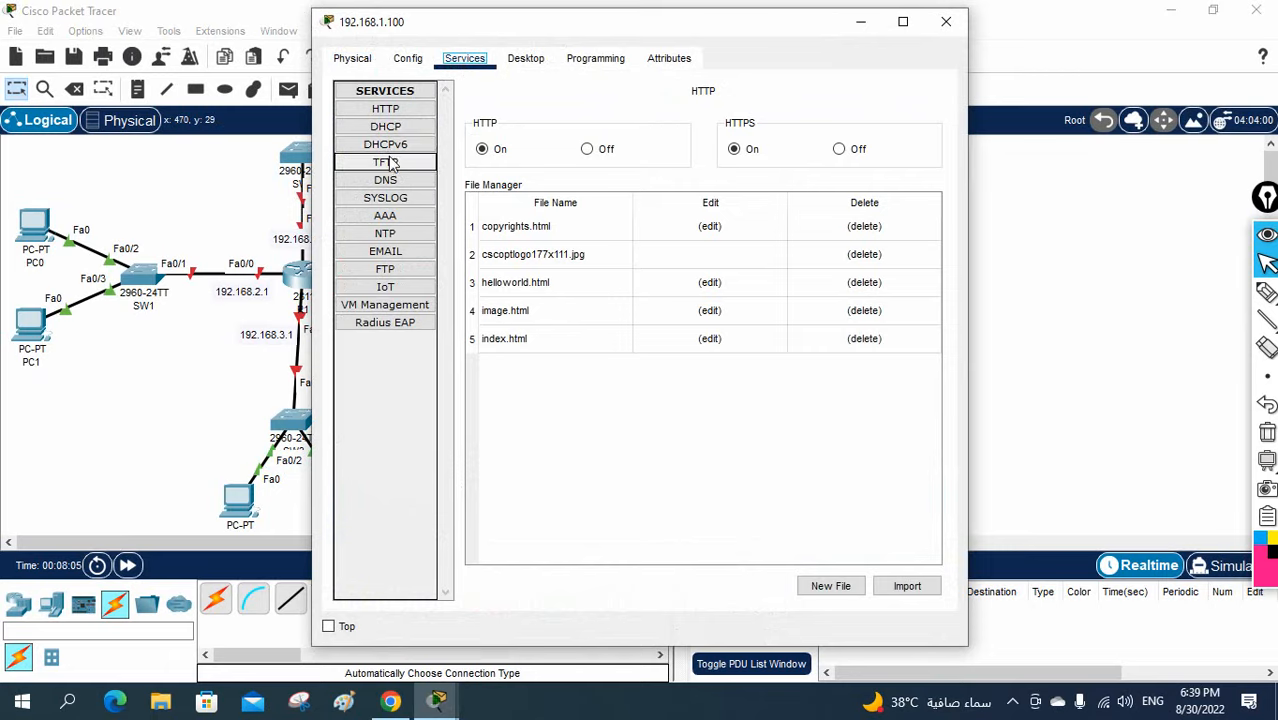
pyautogui.click(408, 58)
pyautogui.click(526, 58)
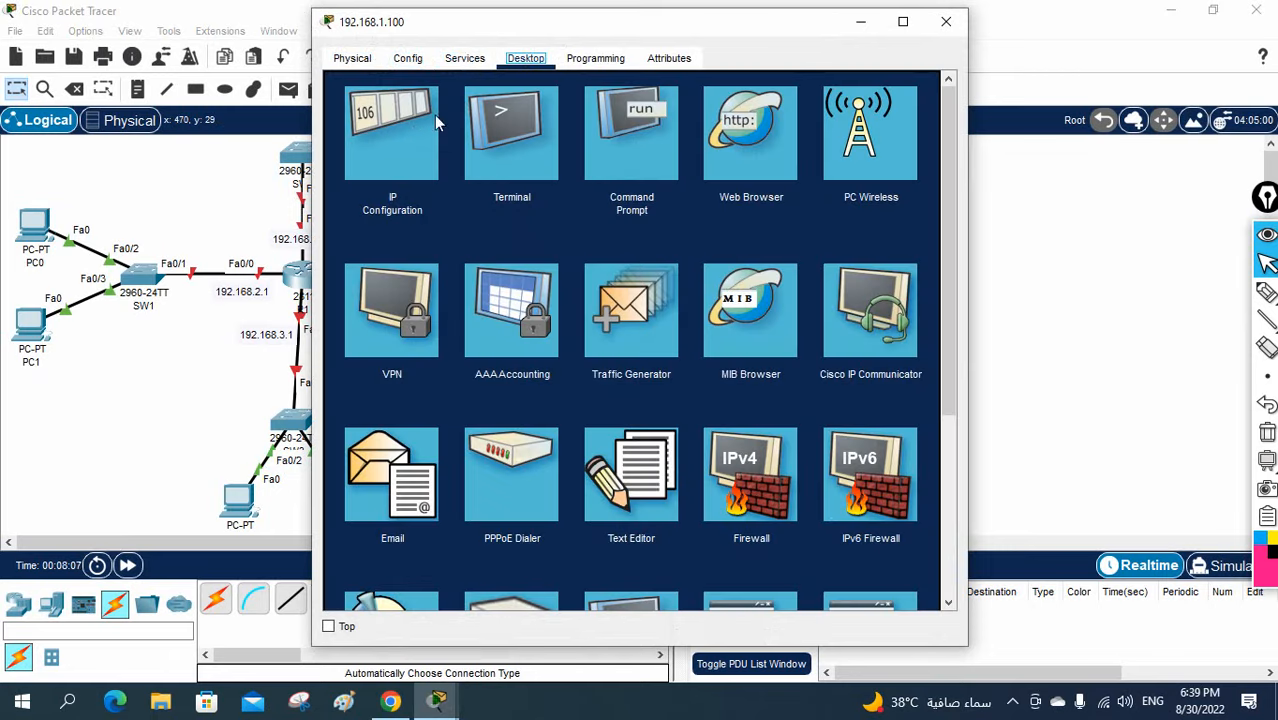
pyautogui.click(434, 116)
pyautogui.click(557, 166)
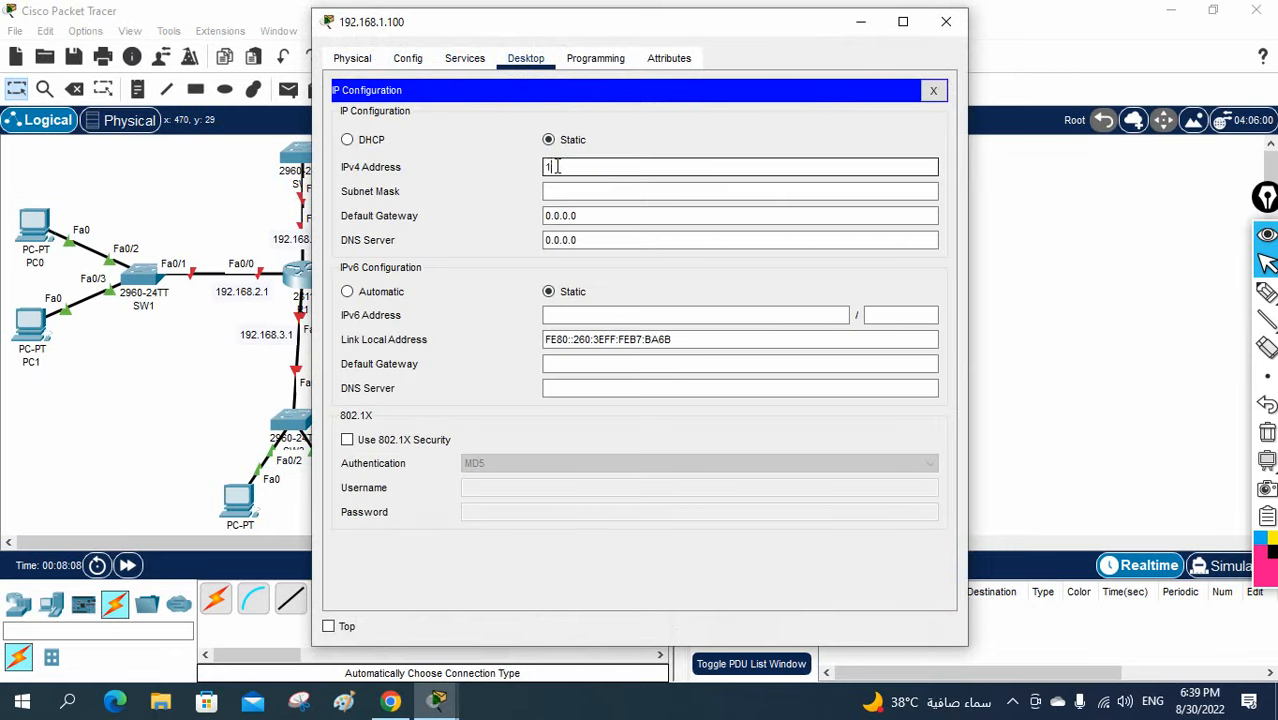
pyautogui.write('192.168.1.100')
pyautogui.press('Tab')
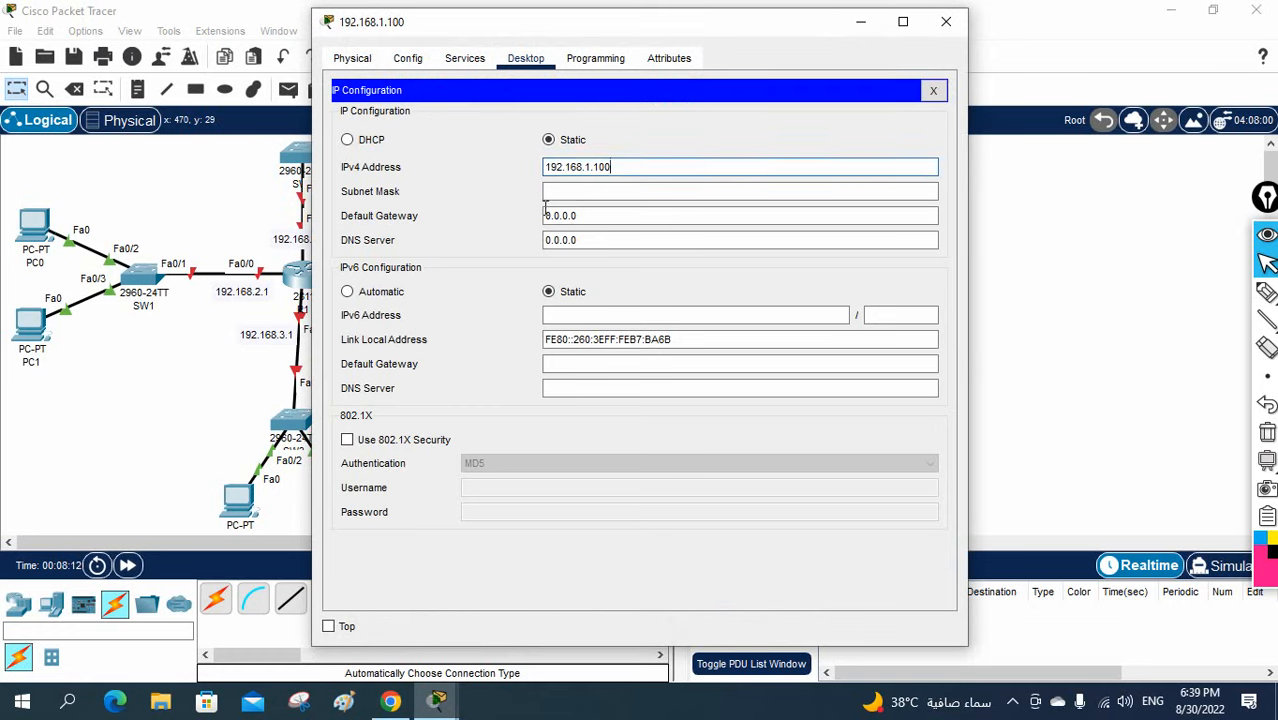
# Accept the server's subnet mask 255.255.255.0, set its default gateway to 192.168.1.1 and close its configuration.
pyautogui.press('Tab')
pyautogui.write('19')
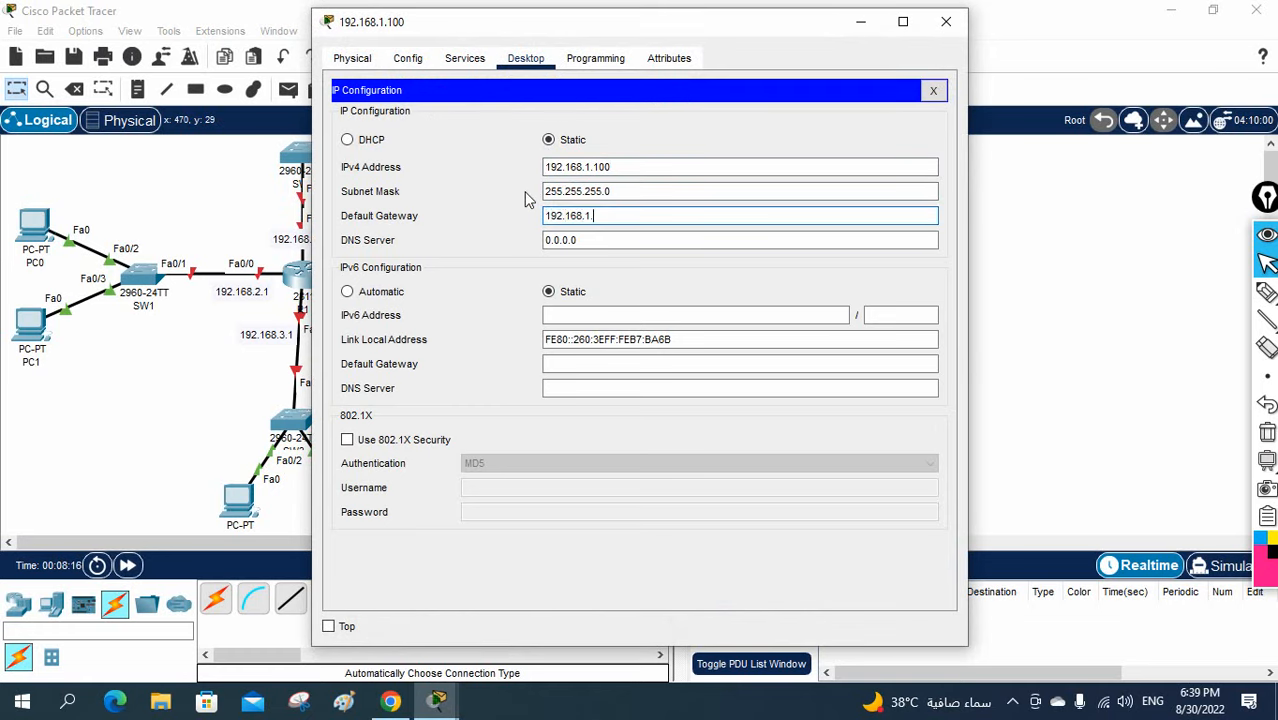
pyautogui.write('2.168.1.1')
pyautogui.click(602, 238)
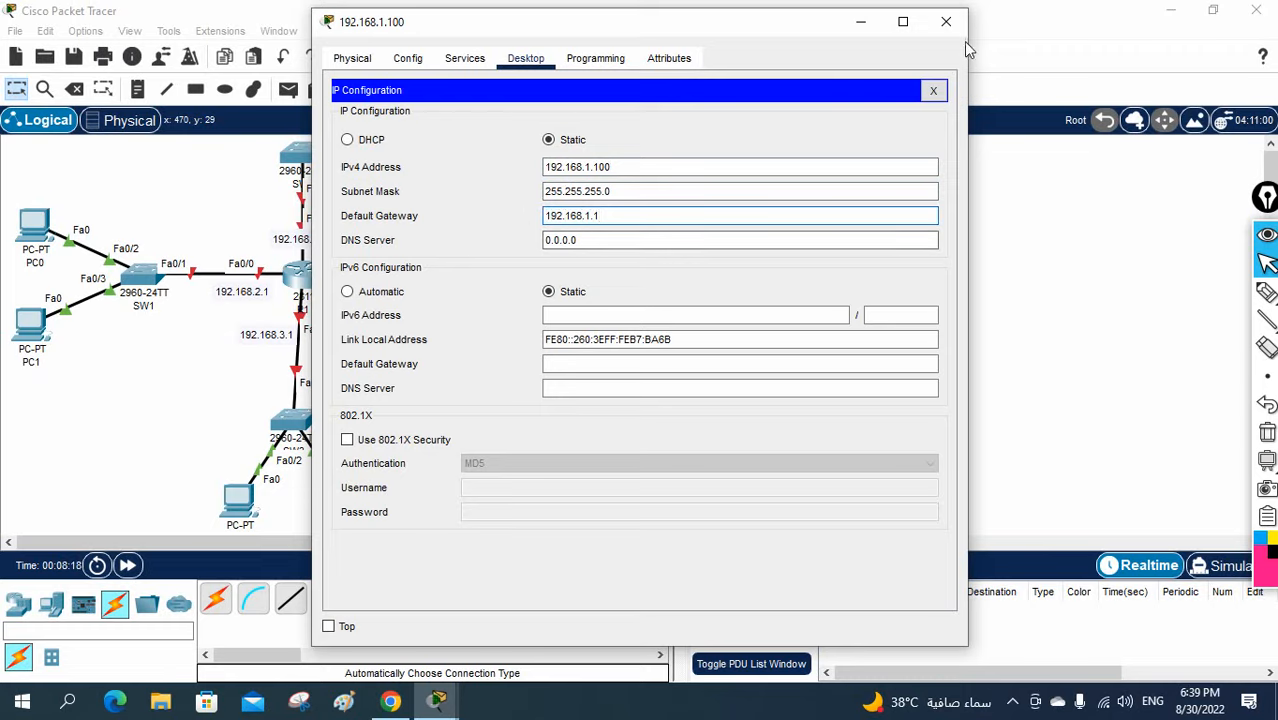
pyautogui.click(946, 21)
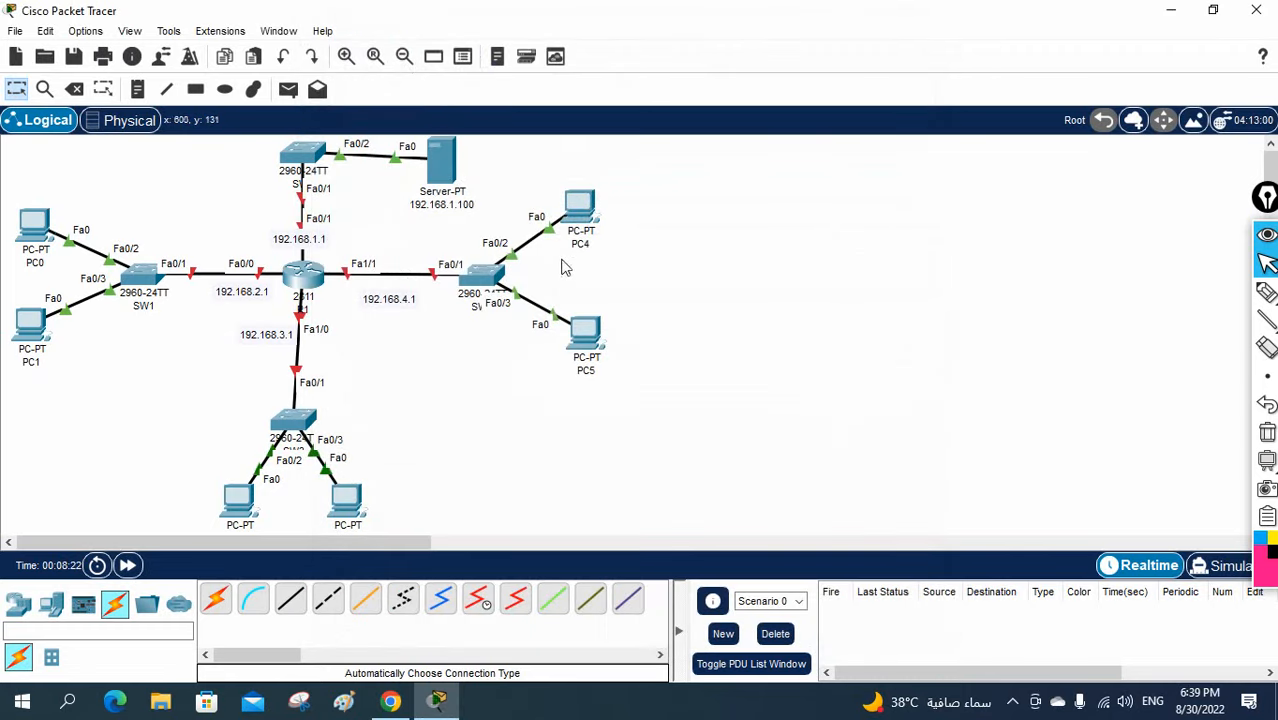
# Rename PC4's label to 192.168.4.2, matching the 192.168.4.1 segment, and copy that address.
pyautogui.doubleClick(388, 299)
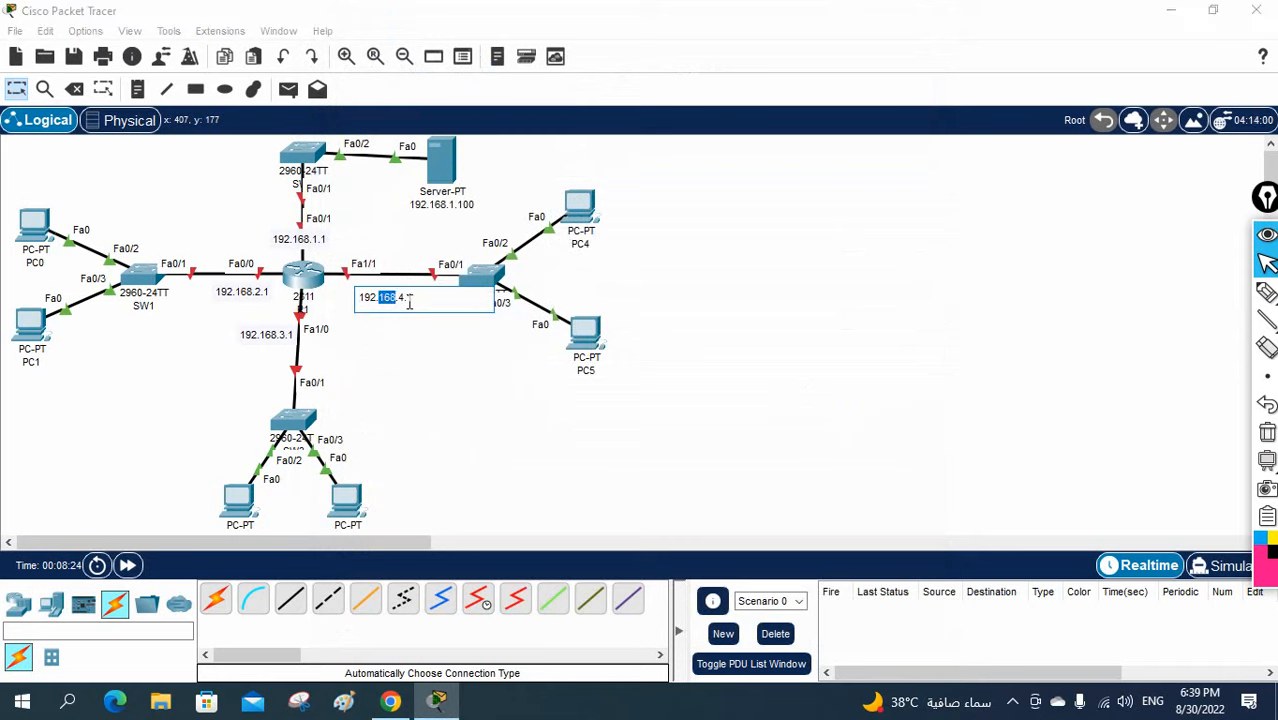
pyautogui.hotkey('ctrl', 'a')
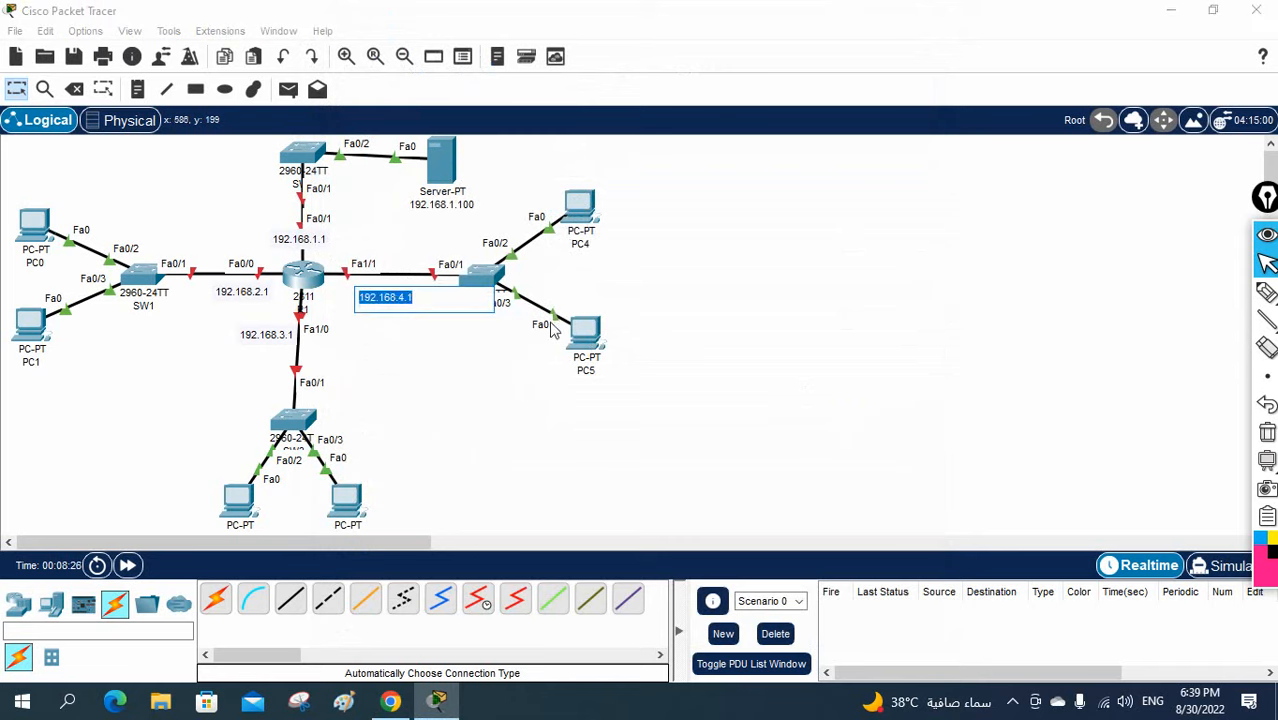
pyautogui.doubleClick(581, 244)
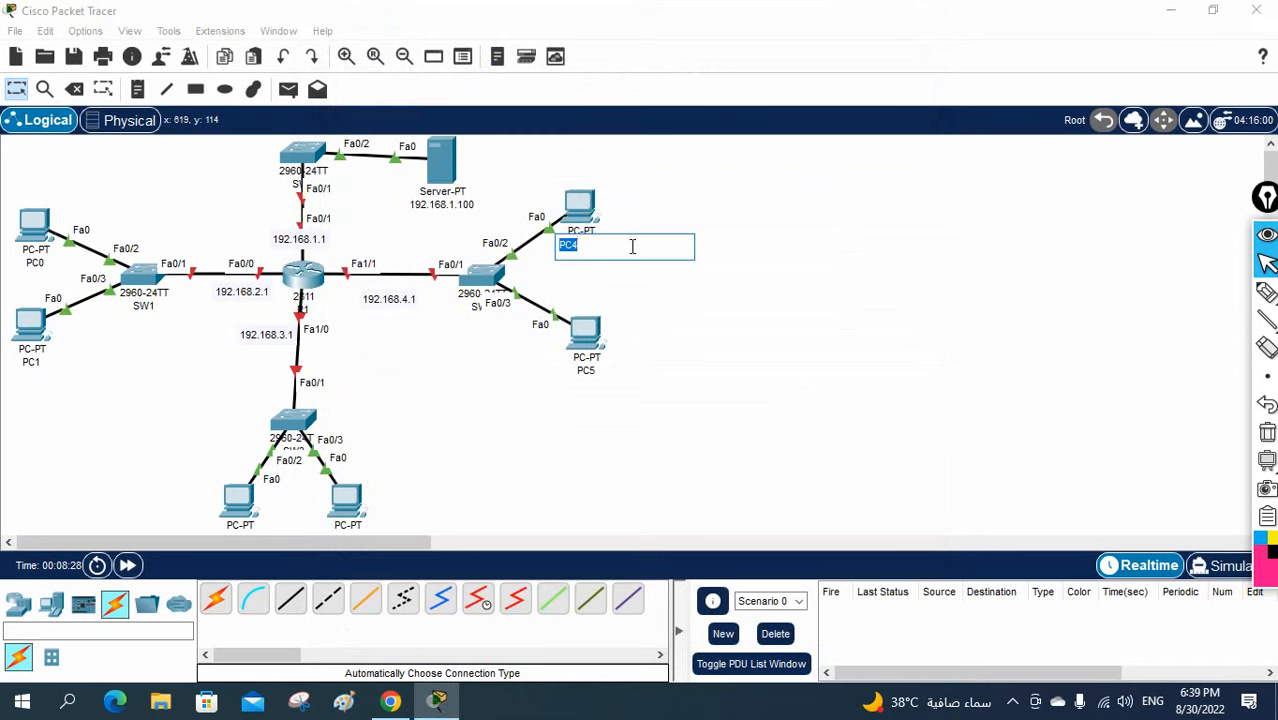
pyautogui.moveTo(610, 254); pyautogui.dragTo(555, 241)
pyautogui.write('192.168.4.2')
pyautogui.hotkey('ctrl', 'a')
pyautogui.hotkey('ctrl', 'c')
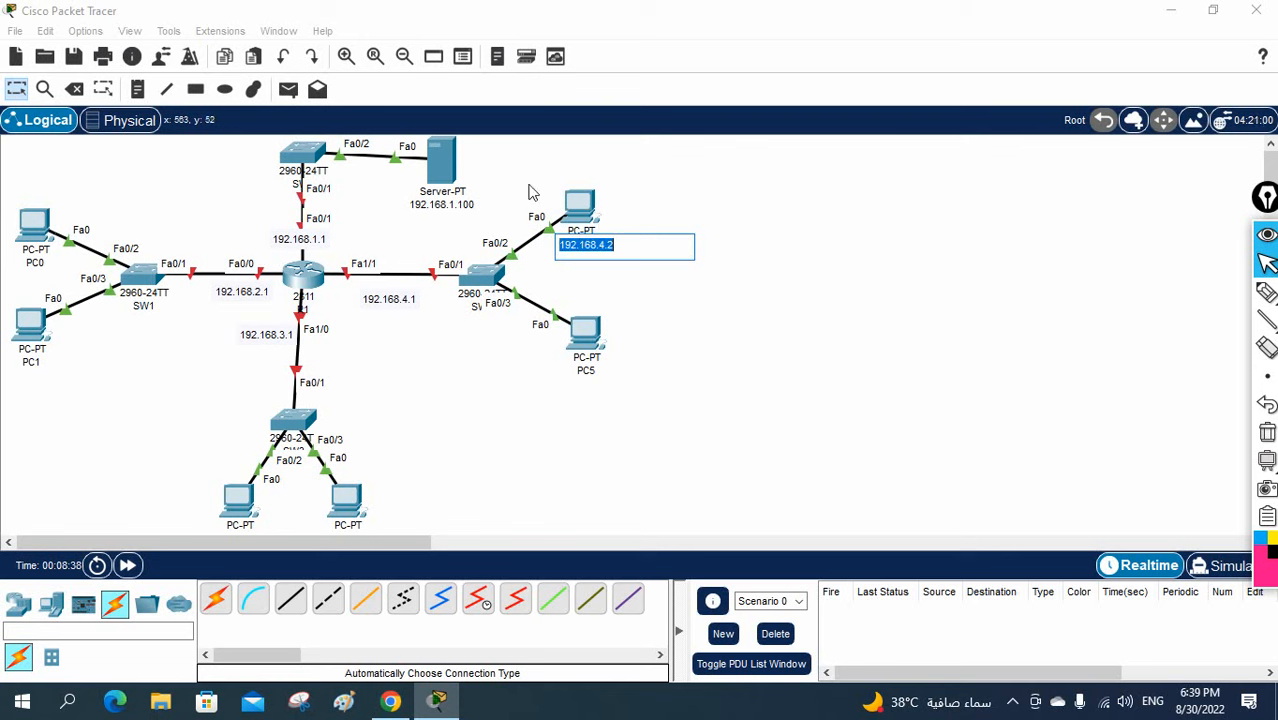
pyautogui.click(774, 289)
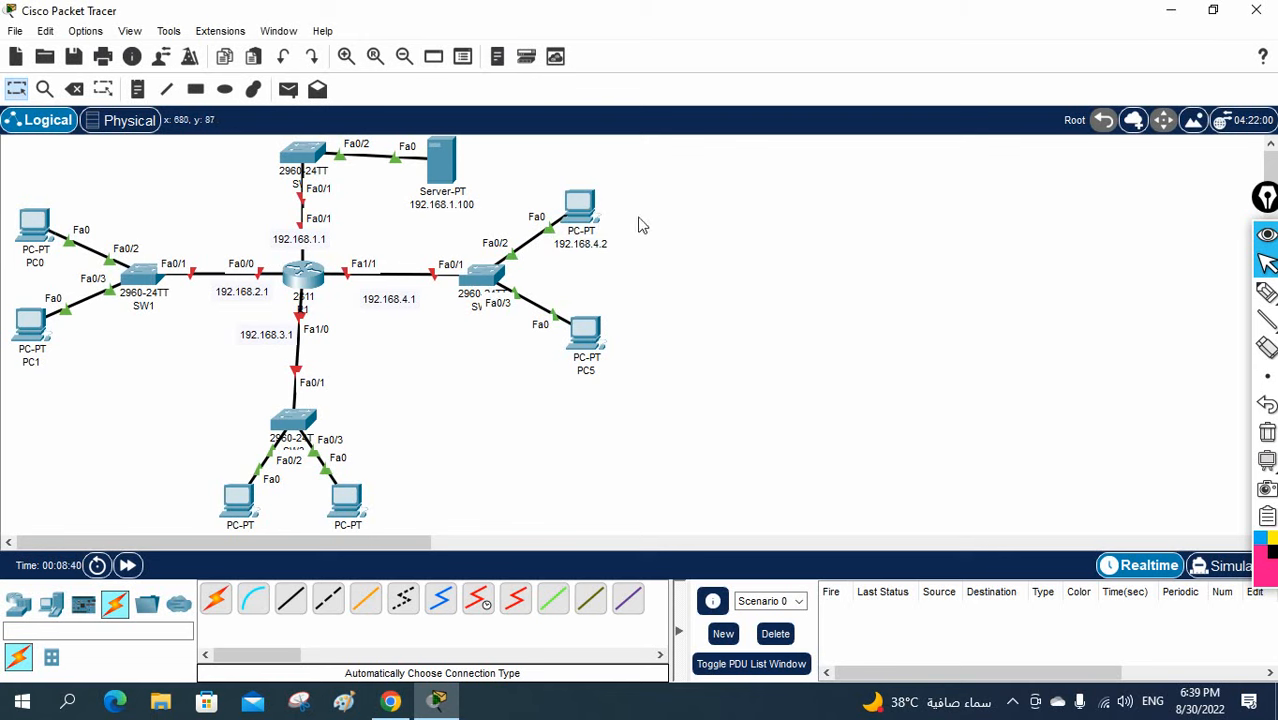
# Give the PC labelled 192.168.4.2 that same static IPv4 address with subnet mask 255.255.255.0.
pyautogui.click(588, 205)
pyautogui.click(463, 58)
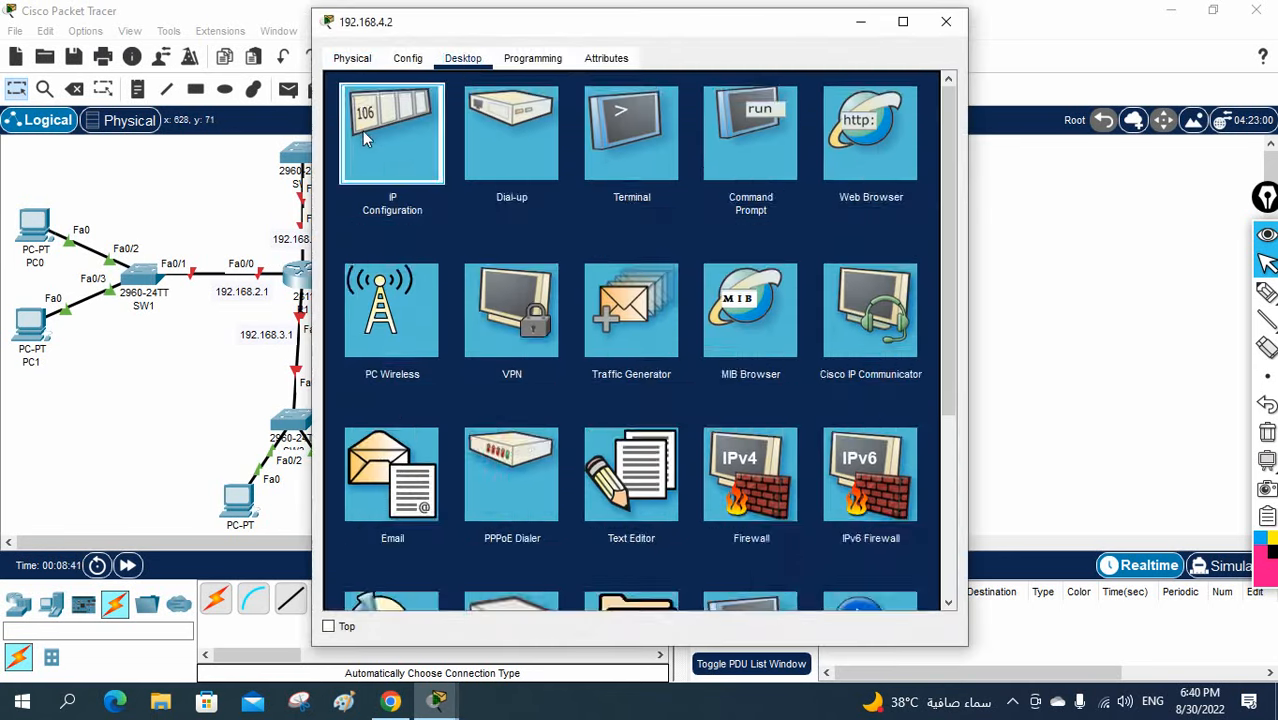
pyautogui.click(362, 131)
pyautogui.click(590, 187)
pyautogui.hotkey('ctrl', 'v')
pyautogui.press('Tab')
pyautogui.press('Tab')
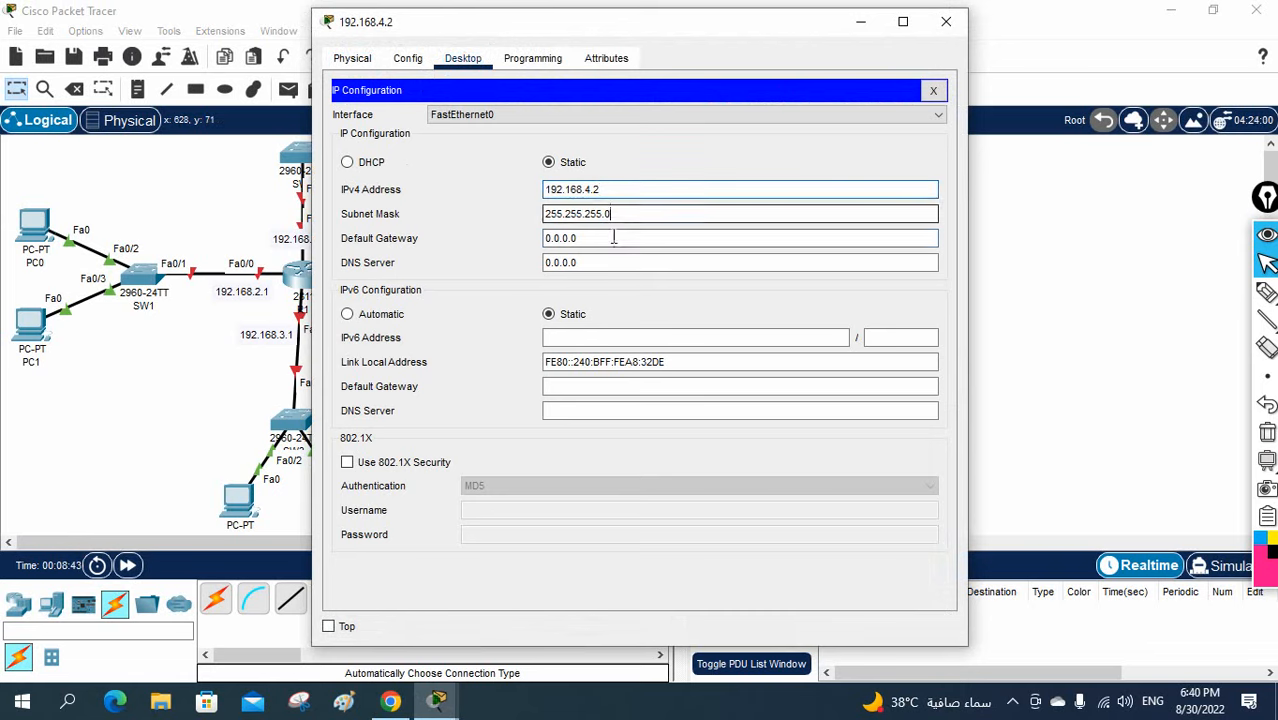
# Set the default gateway of PC 192.168.4.2 to 192.168.4.1 and close its configuration.
pyautogui.hotkey('ctrl', 'v')
pyautogui.press('BackSpace')
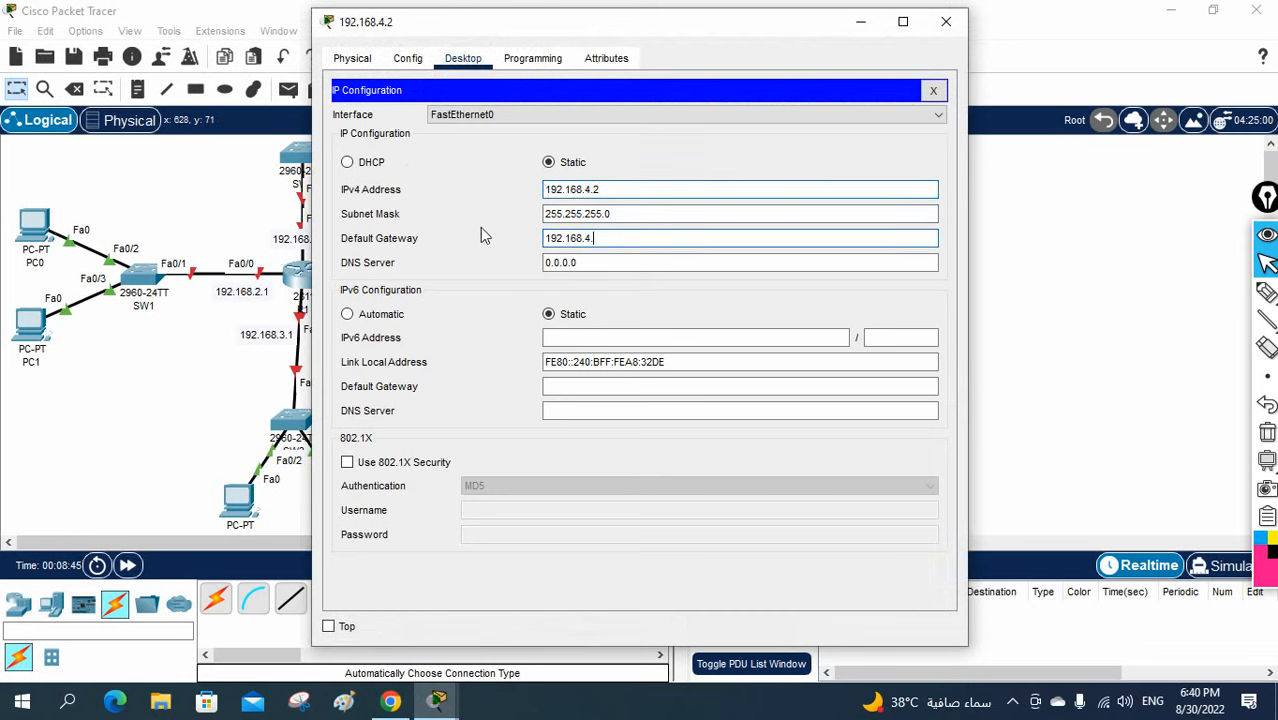
pyautogui.write('1')
pyautogui.click(933, 93)
pyautogui.click(946, 21)
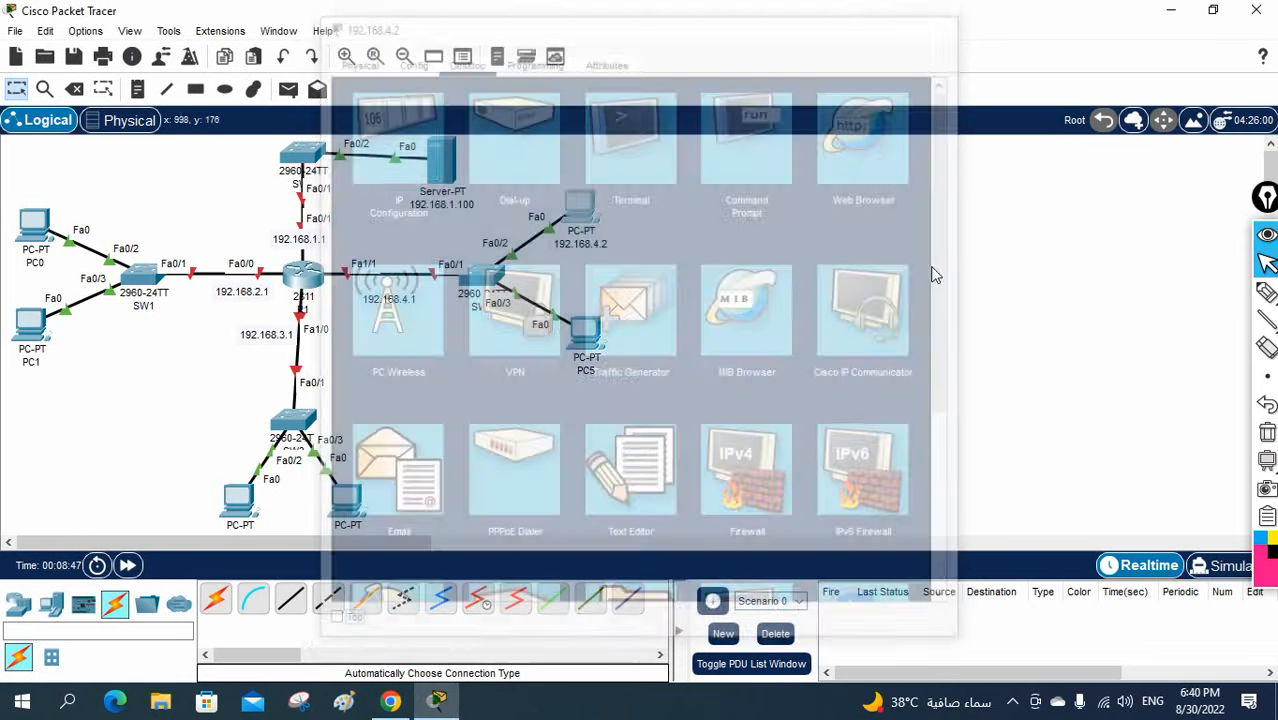
# Rename PC5's label to 192.168.4.3 and copy that address.
pyautogui.click(589, 370)
pyautogui.hotkey('ctrl', 'v')
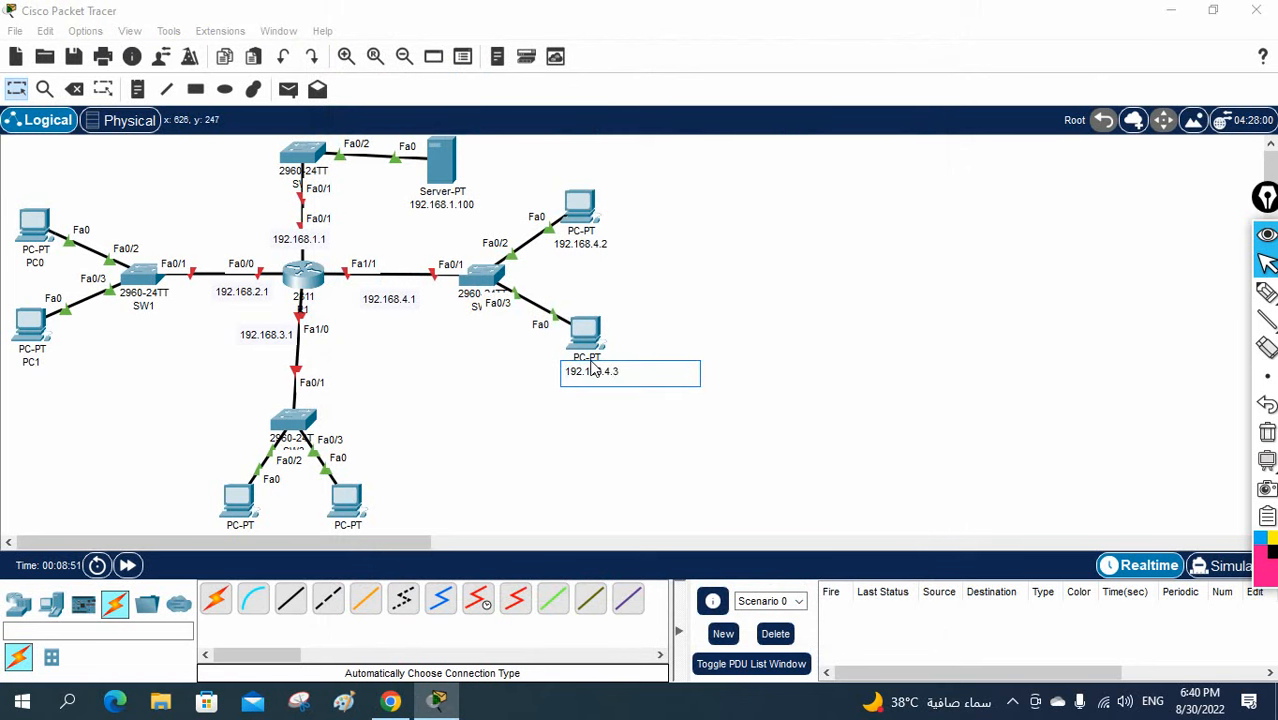
pyautogui.doubleClick(593, 370)
pyautogui.hotkey('ctrl', 'c')
# Give the PC labelled 192.168.4.3 that same static IPv4 address with subnet mask 255.255.255.0.
pyautogui.click(585, 335)
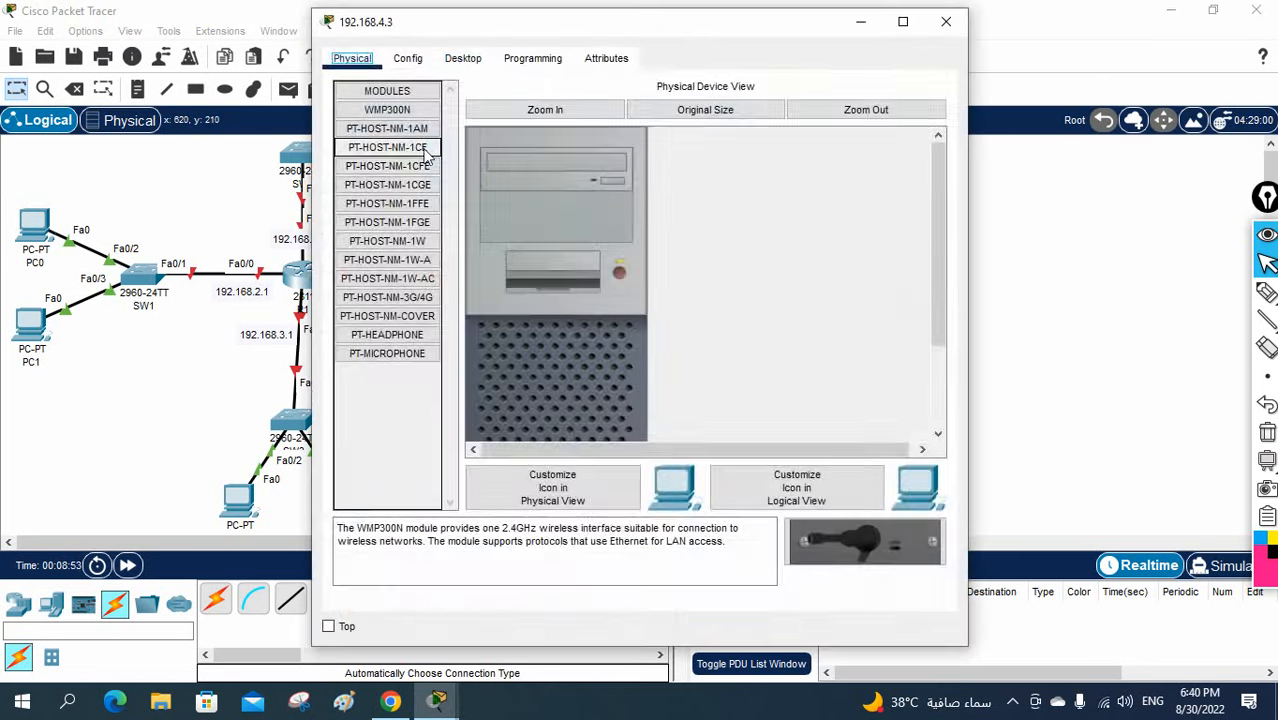
pyautogui.click(463, 58)
pyautogui.click(382, 122)
pyautogui.click(560, 190)
pyautogui.hotkey('ctrl', 'v')
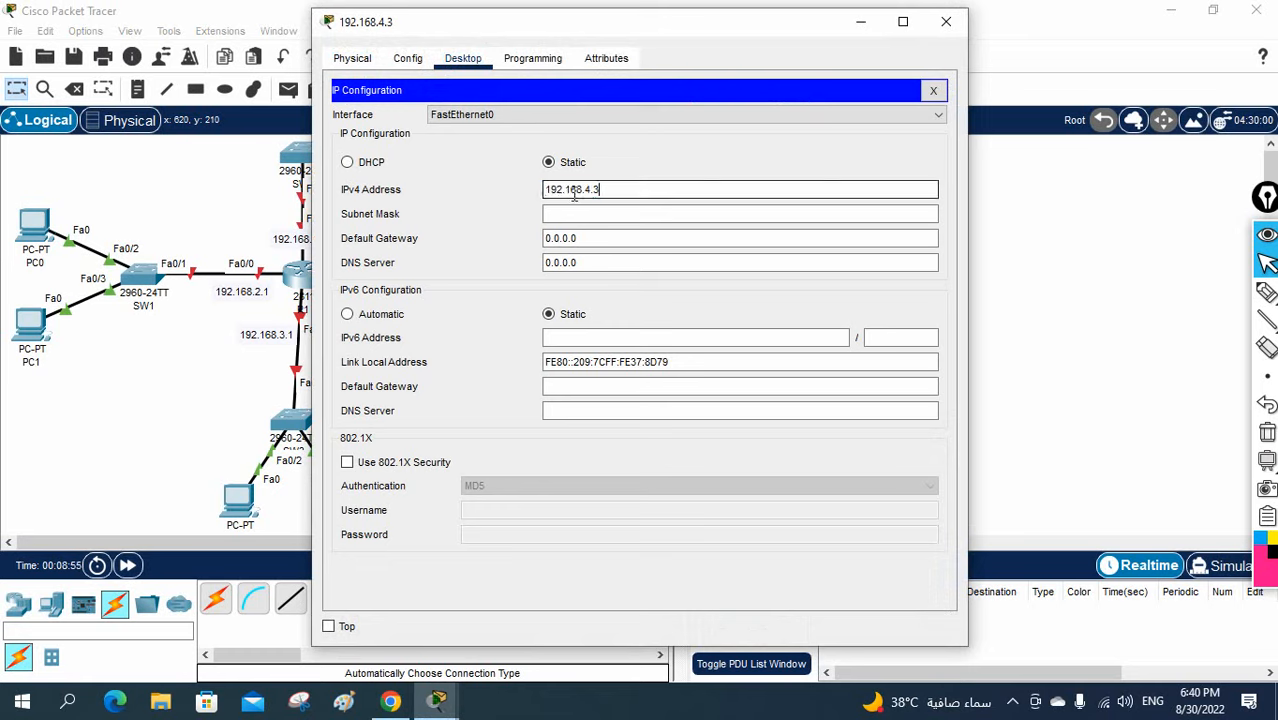
pyautogui.click(596, 212)
# Set the default gateway of PC 192.168.4.3 to 192.168.4.1 and close its configuration.
pyautogui.doubleClick(596, 238)
pyautogui.hotkey('ctrl', 'v')
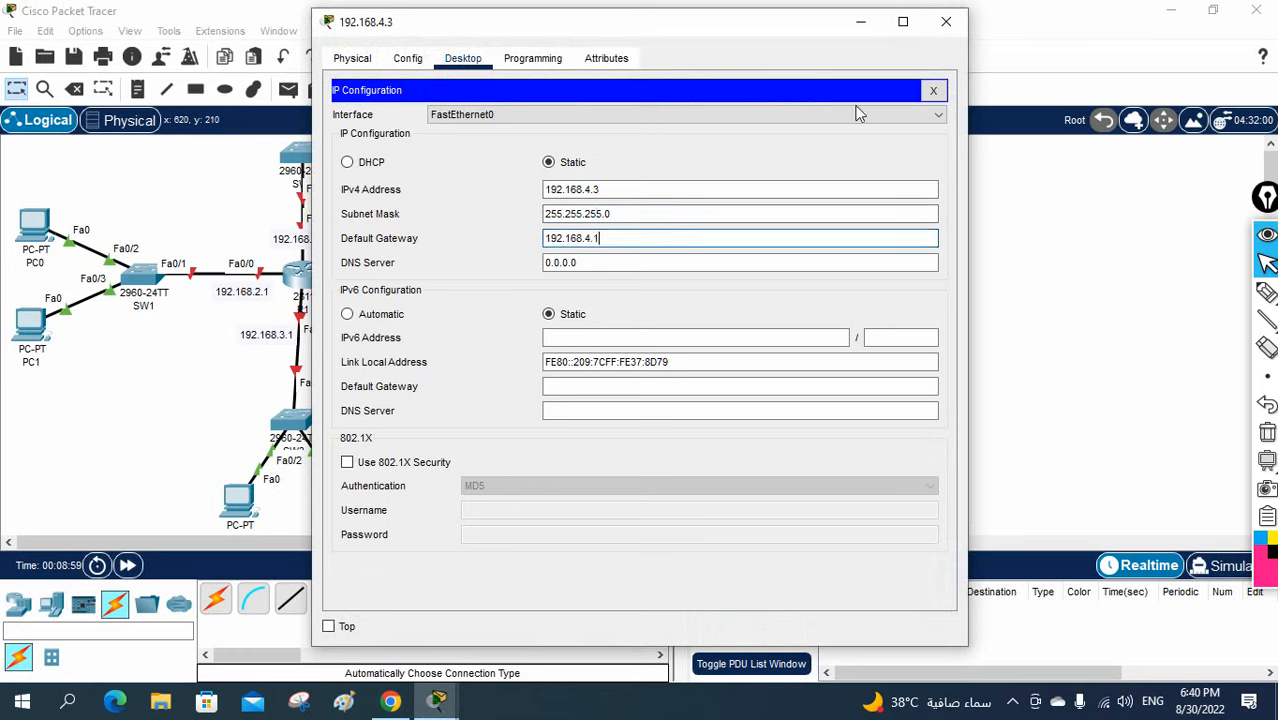
pyautogui.click(946, 21)
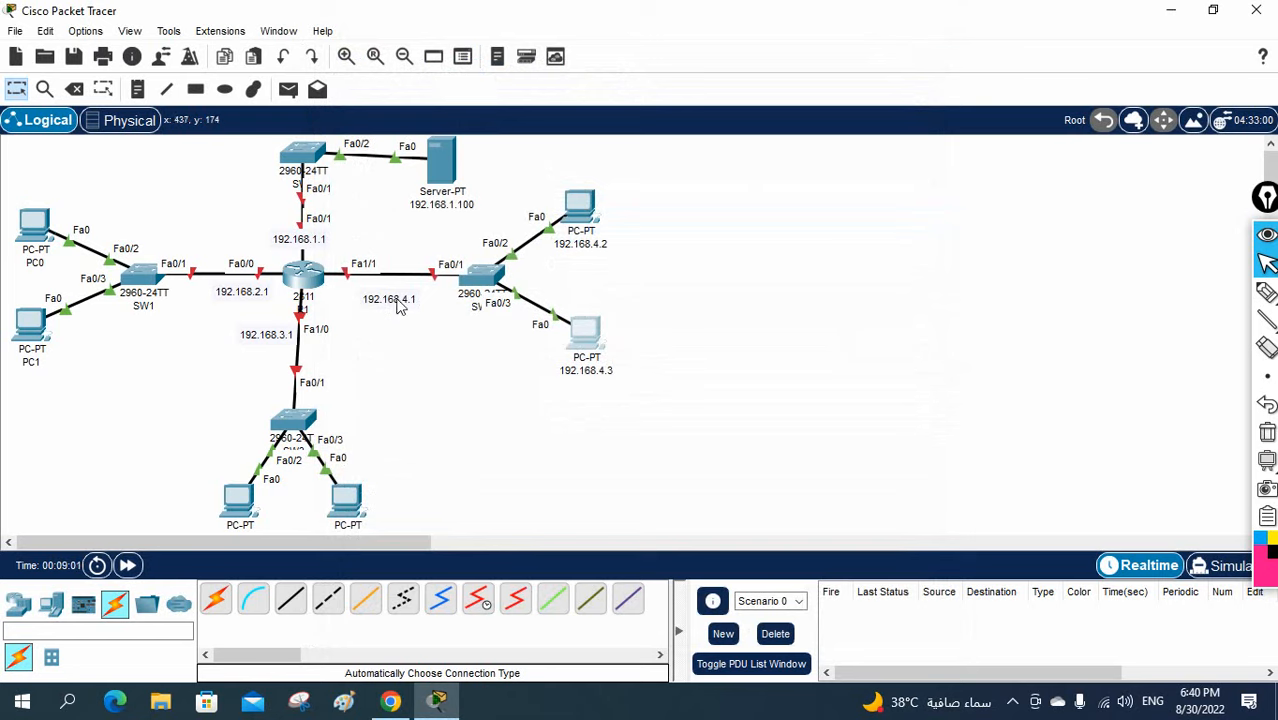
pyautogui.scroll(-2, 575, 355)
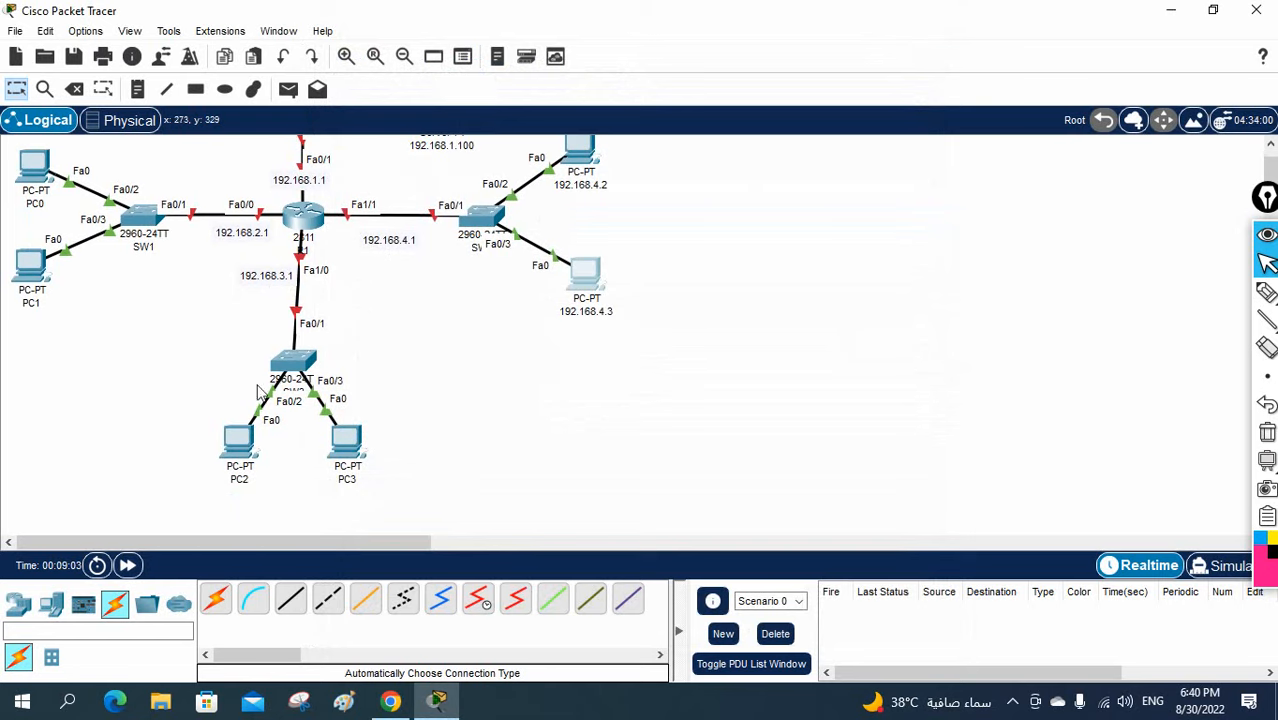
# Copy the 192.168.3.1 interface note and rename PC2's label to 192.168.3.2.
pyautogui.doubleClick(275, 276)
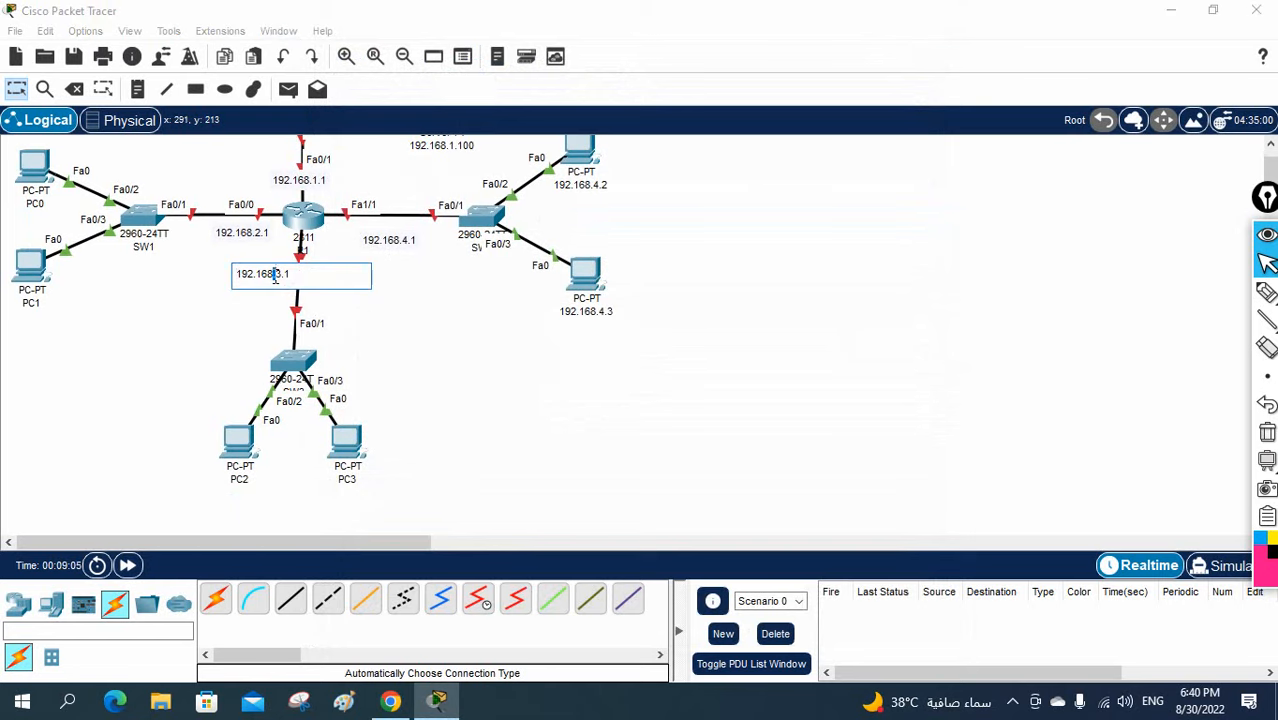
pyautogui.click(243, 481)
pyautogui.doubleClick(243, 481)
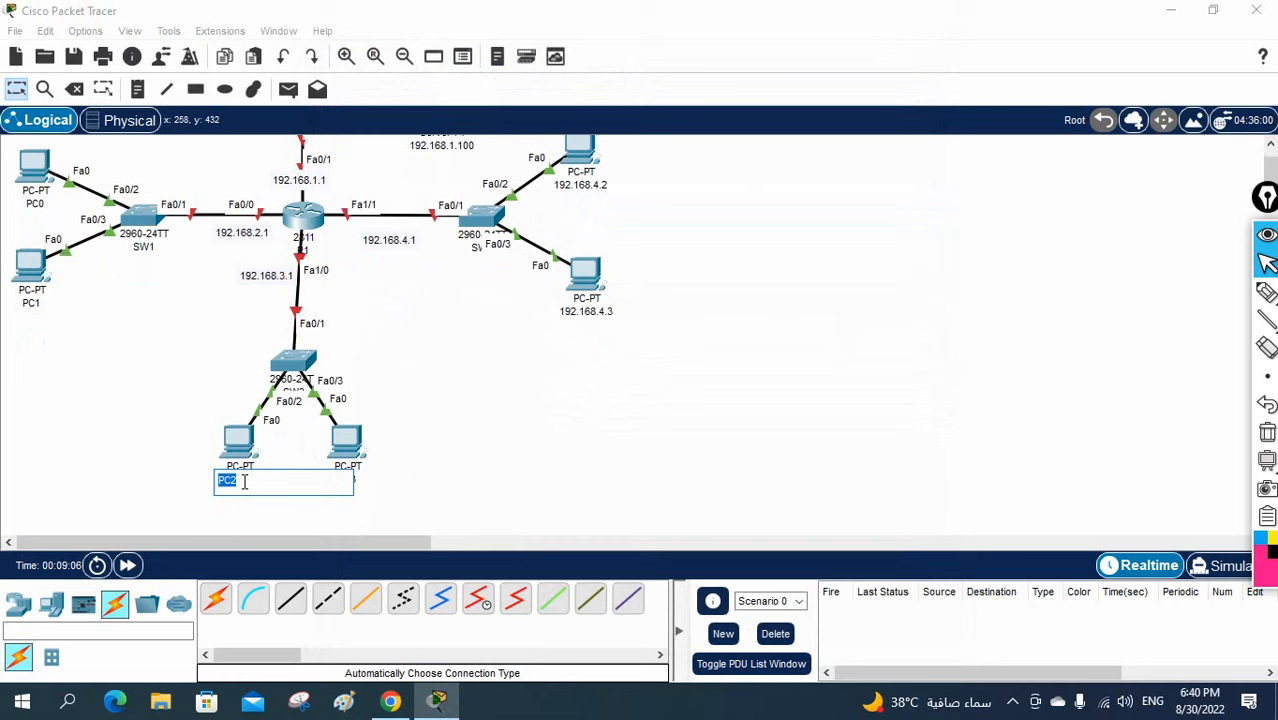
pyautogui.write('192.168.3.1')
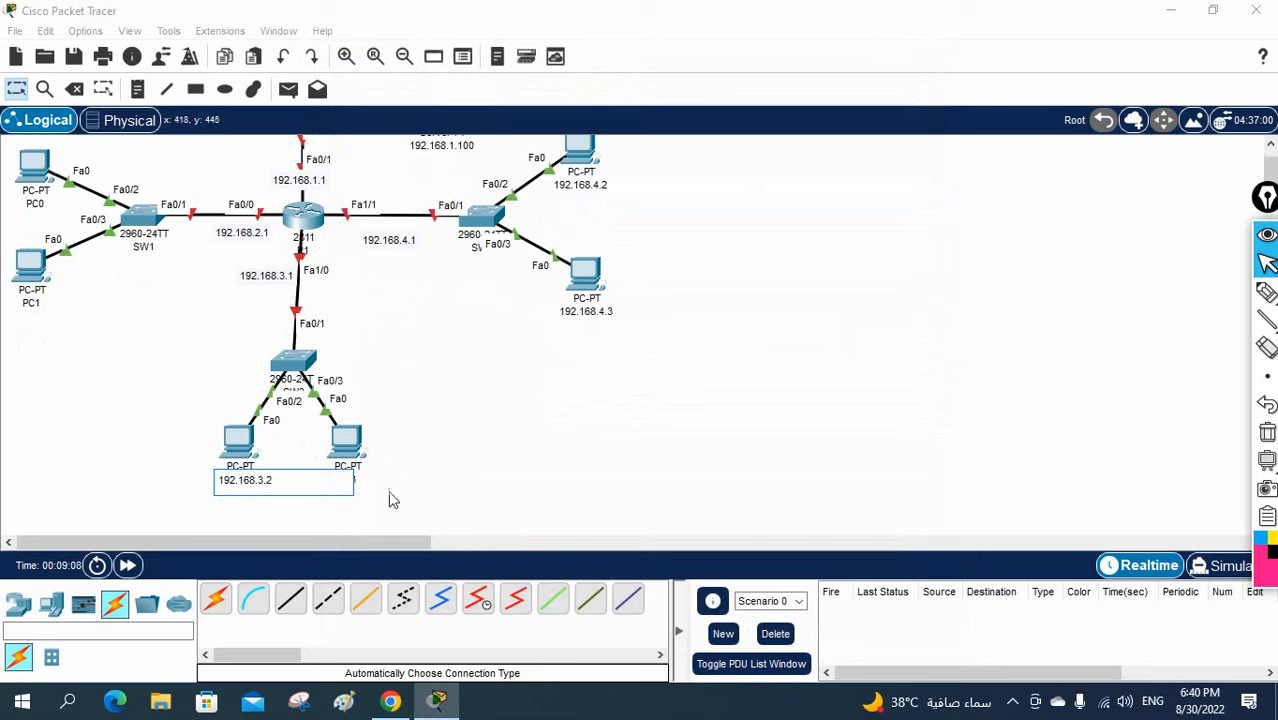
# Rename PC3's label to 192.168.3.3.
pyautogui.click(362, 485)
pyautogui.doubleClick(338, 480)
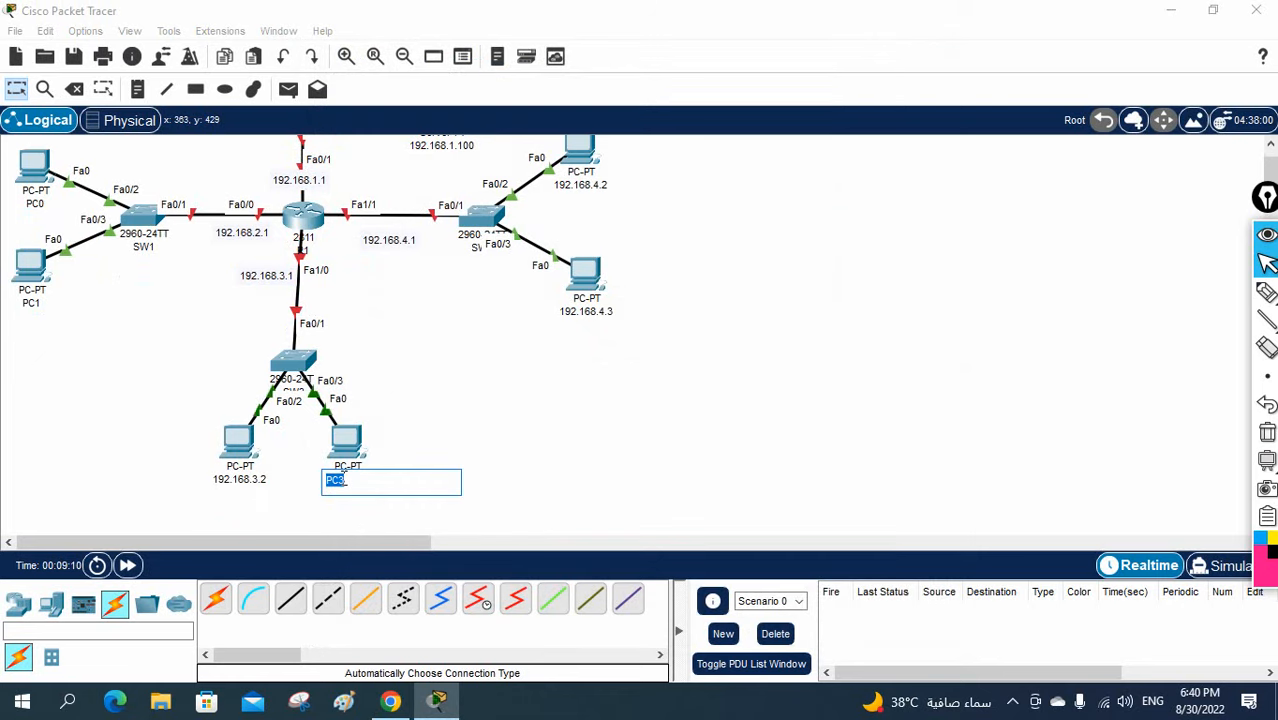
pyautogui.write('192.168.3.1')
pyautogui.press('BackSpace')
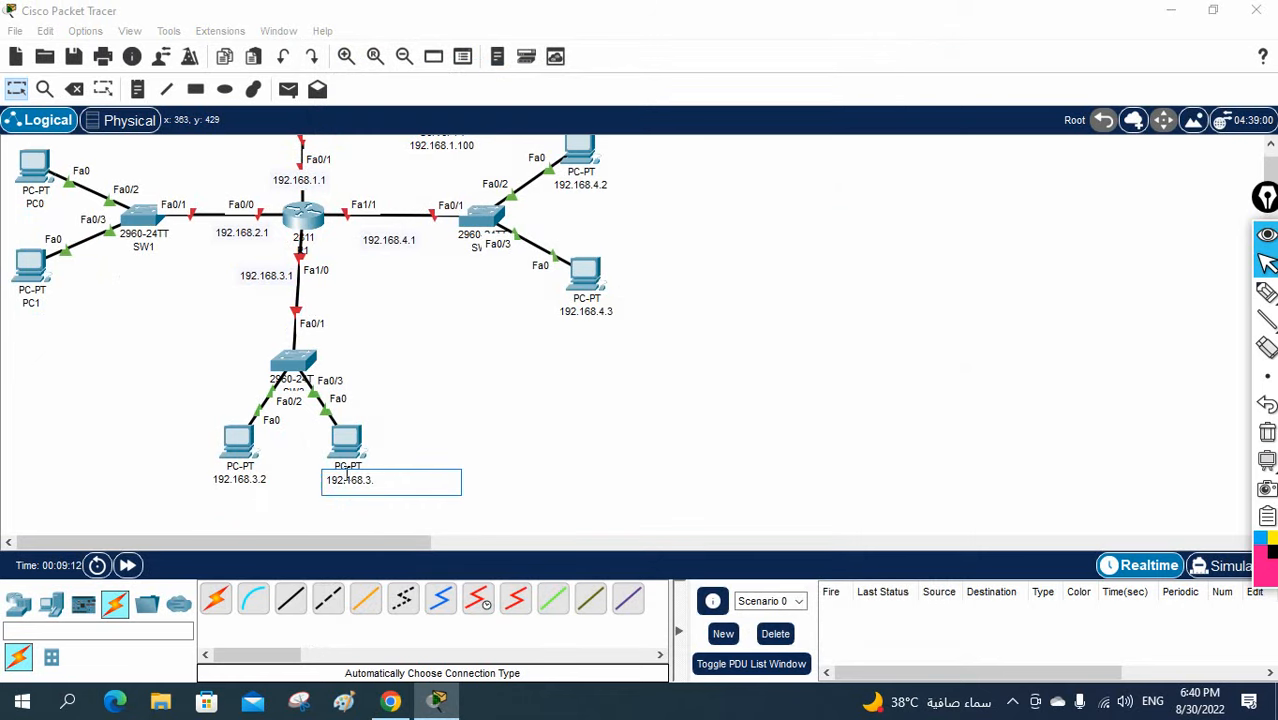
pyautogui.write('3')
# Give the PC labelled 192.168.3.2 that same static IPv4 address with subnet mask 255.255.255.0.
pyautogui.click(243, 456)
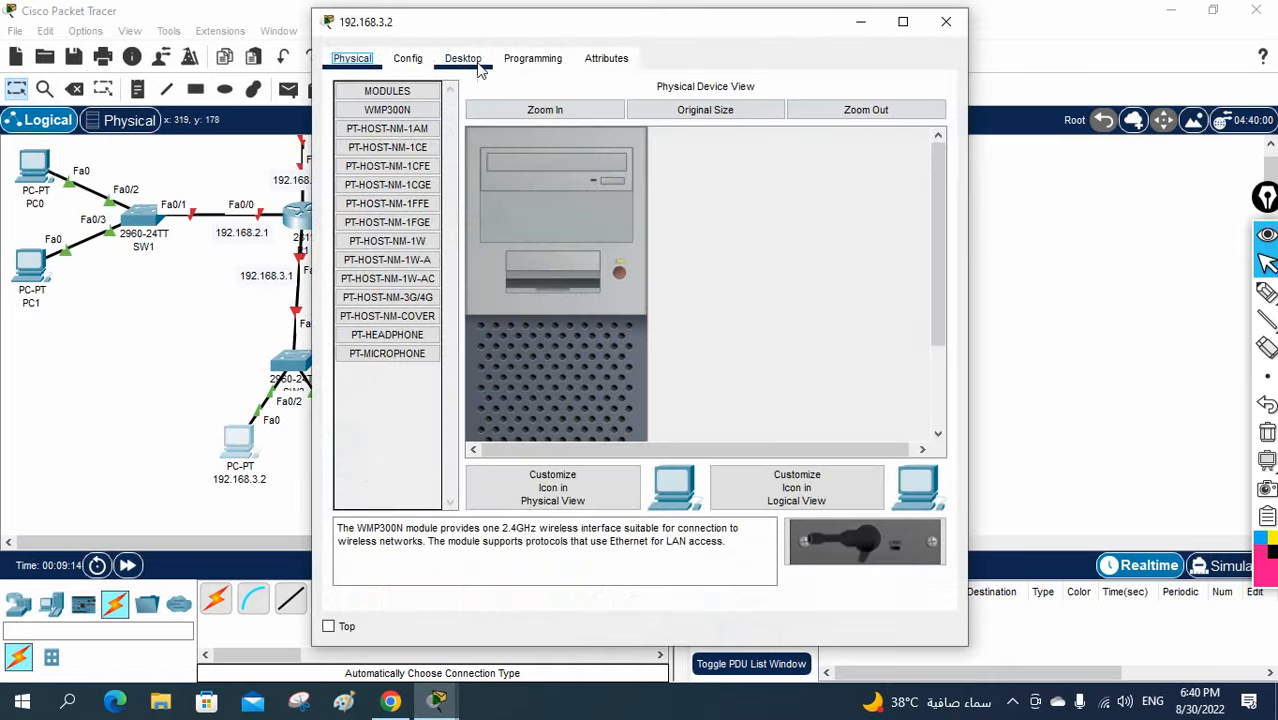
pyautogui.click(479, 64)
pyautogui.click(420, 130)
pyautogui.write('192.168.3.1')
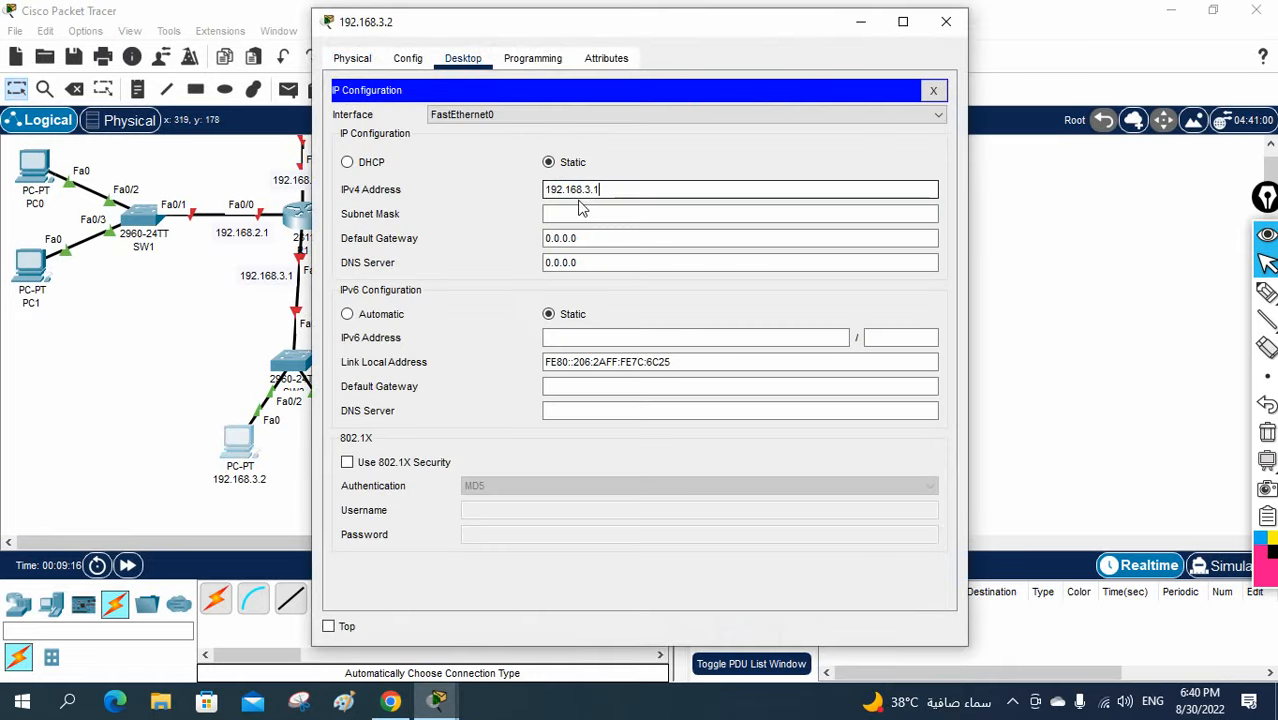
pyautogui.press('BackSpace')
pyautogui.write('2')
pyautogui.click(597, 209)
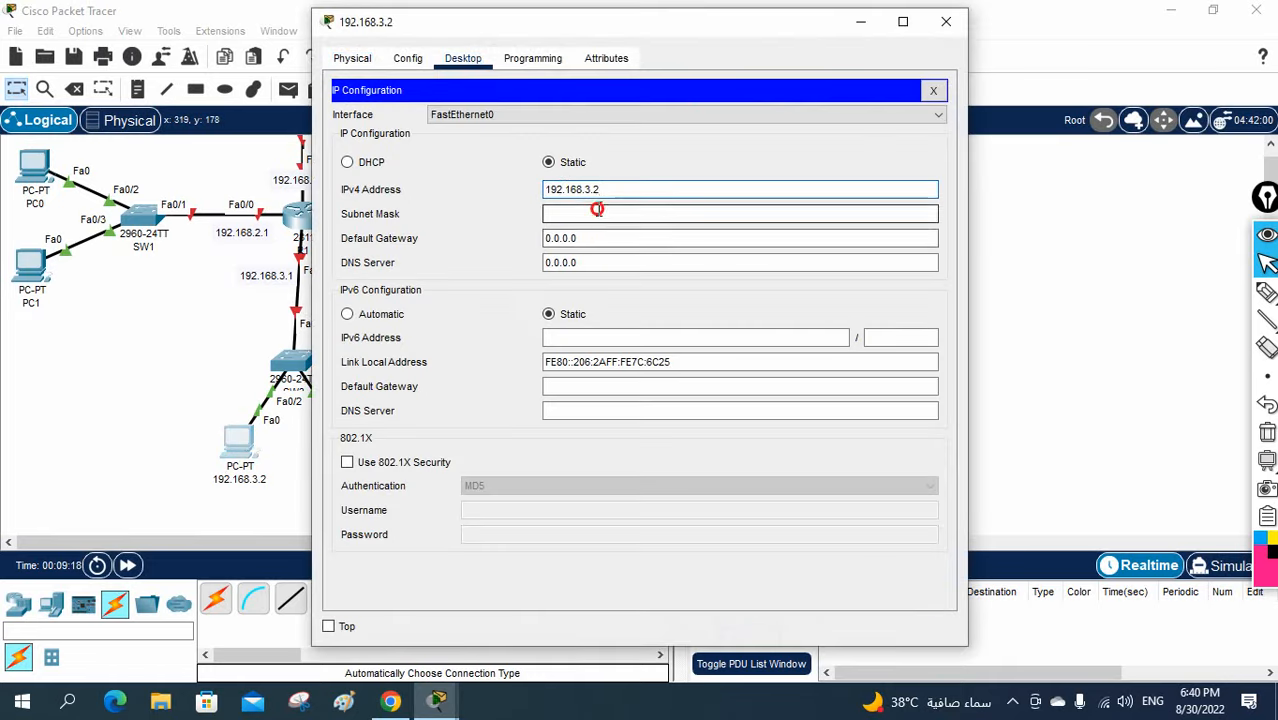
# Set the default gateway of PC 192.168.3.2 to 192.168.3.1 and close its configuration.
pyautogui.press('Tab')
pyautogui.write('192.168.3.1')
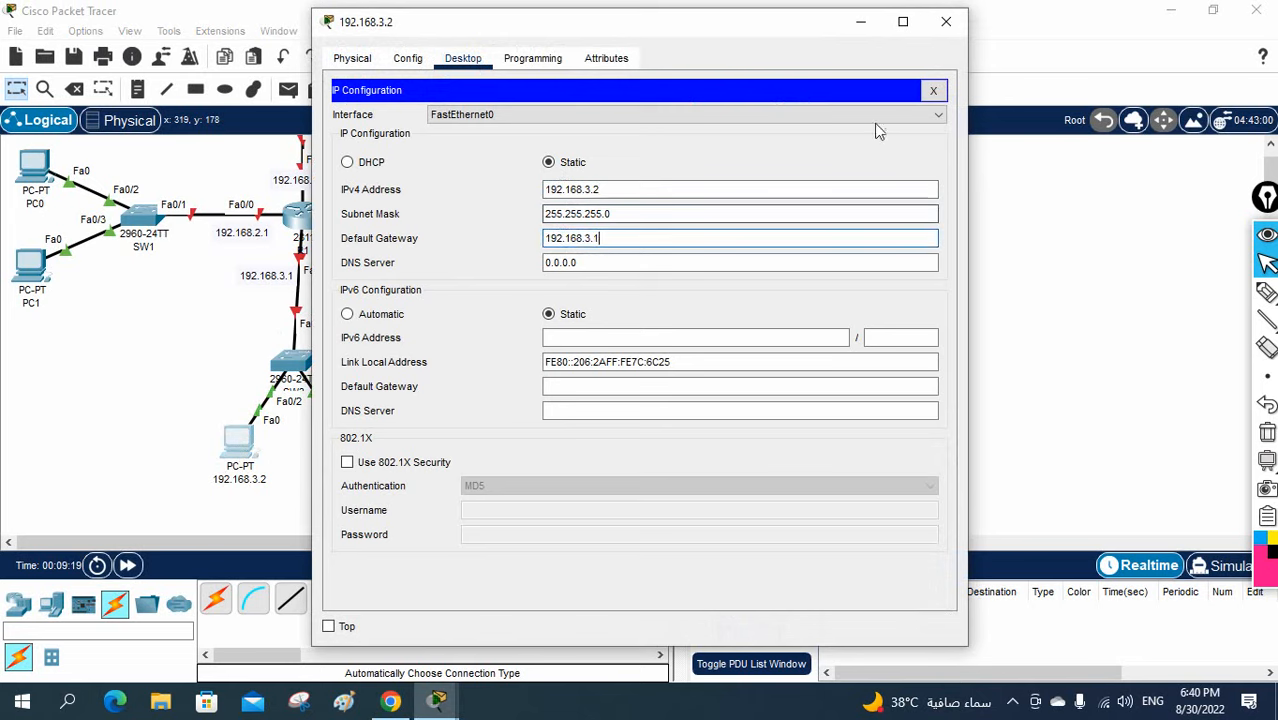
pyautogui.click(933, 90)
pyautogui.click(945, 21)
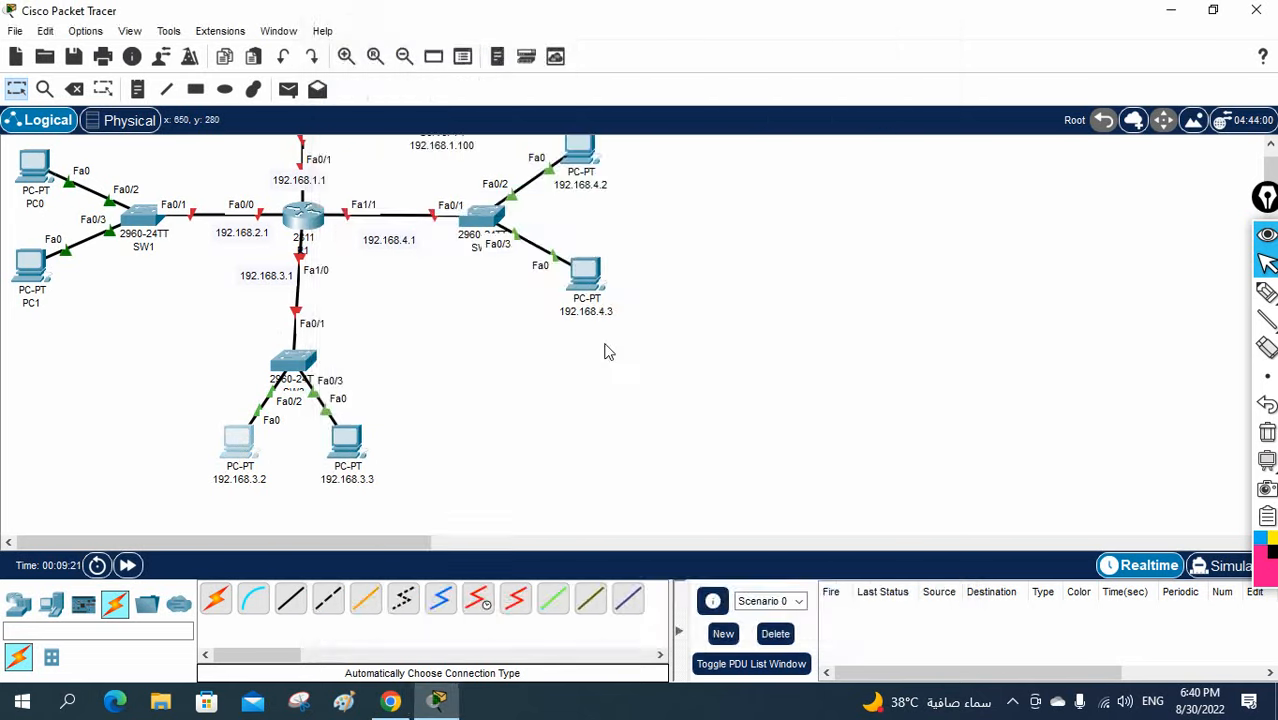
# Give the PC labelled 192.168.3.3 that same static IPv4 address with subnet mask 255.255.255.0.
pyautogui.click(360, 458)
pyautogui.click(465, 59)
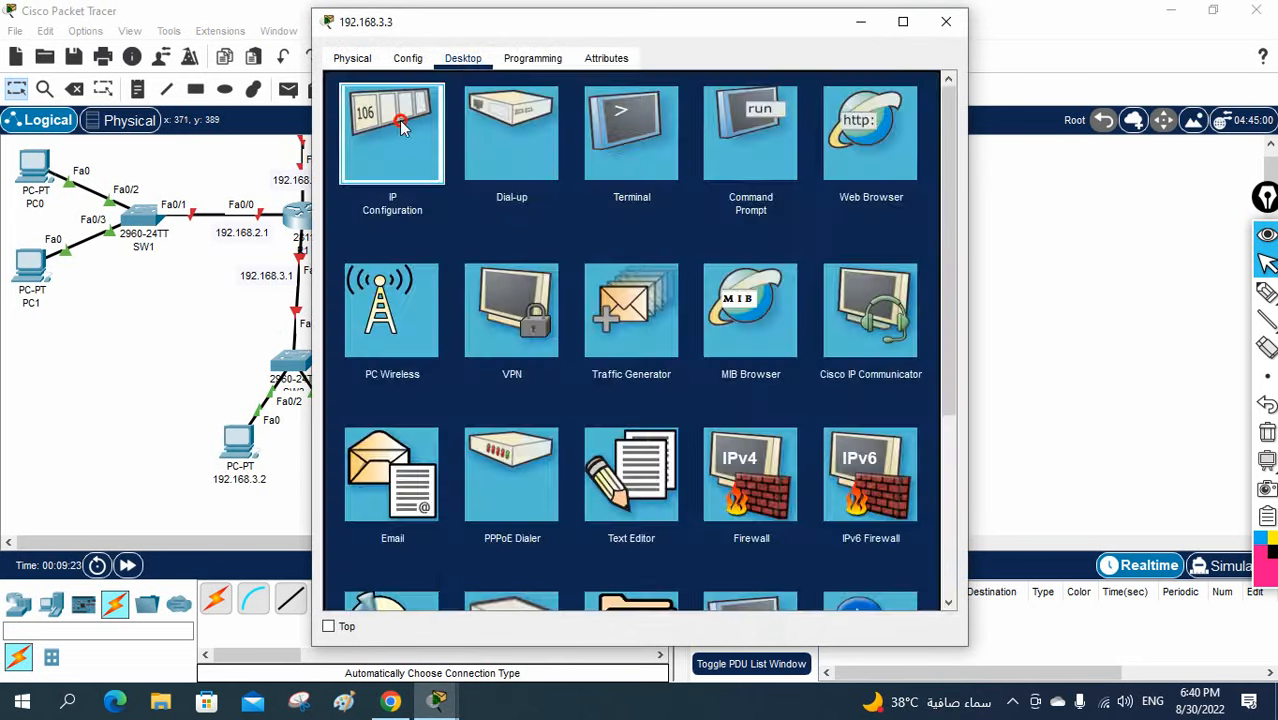
pyautogui.click(391, 128)
pyautogui.click(576, 188)
pyautogui.write('192.168.3.1')
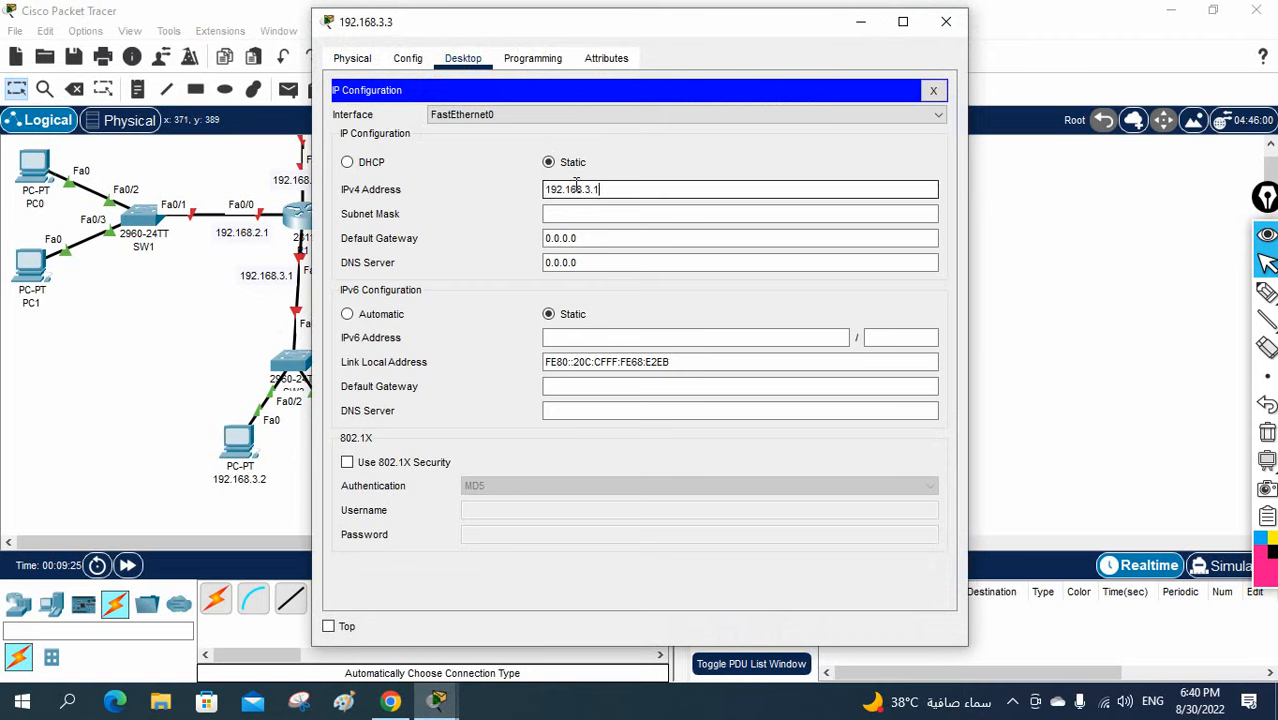
pyautogui.write('3')
pyautogui.press('Tab')
# Set the default gateway of PC 192.168.3.3 to 192.168.3.1 and close its configuration.
pyautogui.press('Tab')
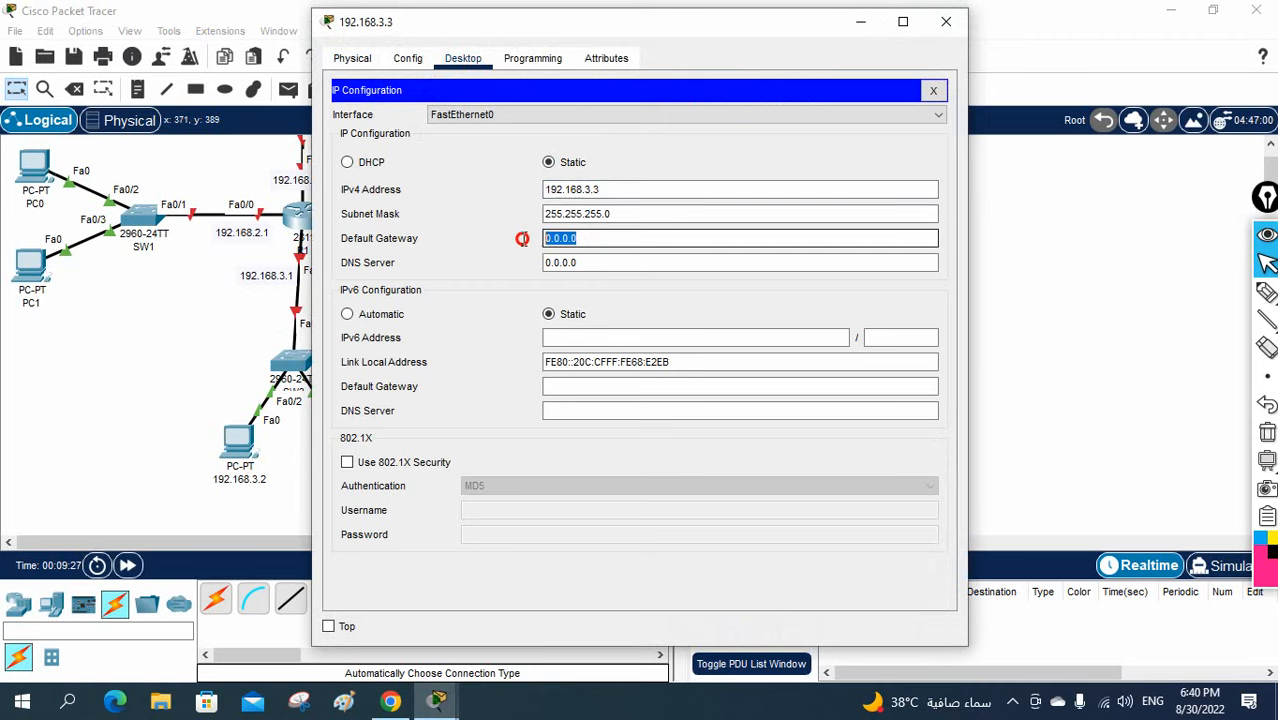
pyautogui.write('192.168.3.')
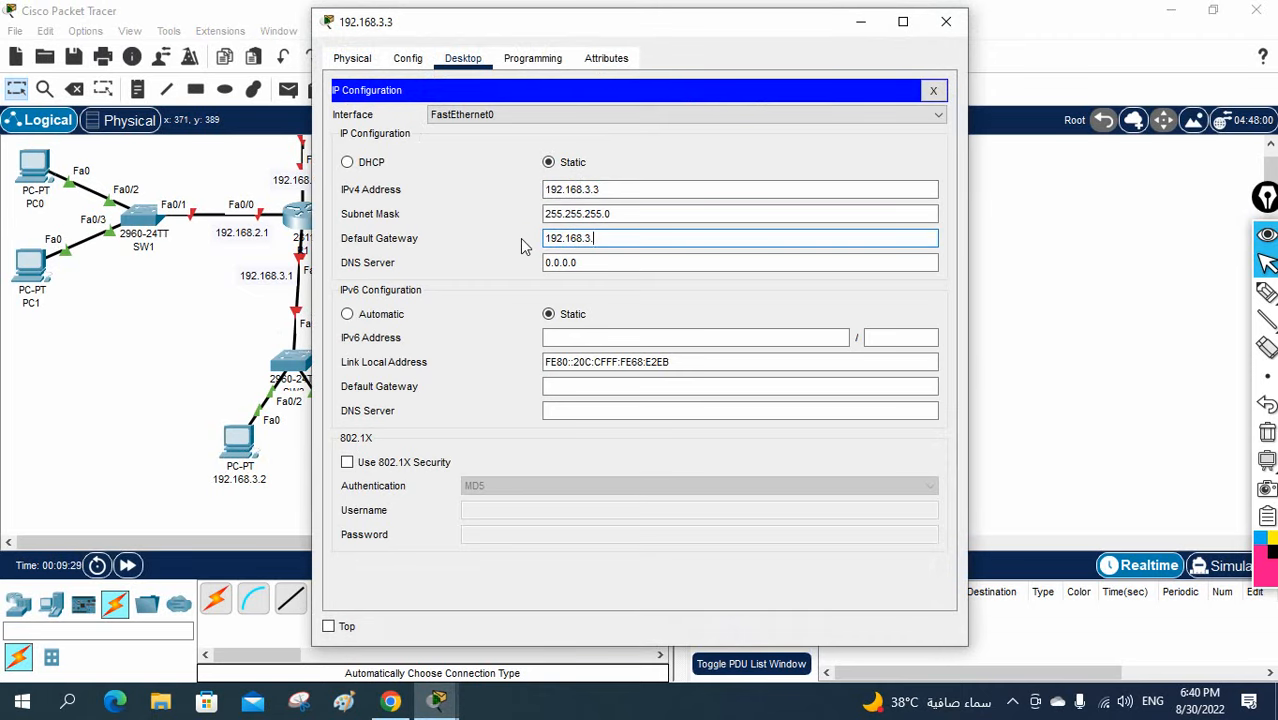
pyautogui.write('1')
pyautogui.click(946, 21)
# Rename PC0's label to 192.168.2.2 and PC1's label to 192.168.2.3.
pyautogui.scroll(3, 35, 258)
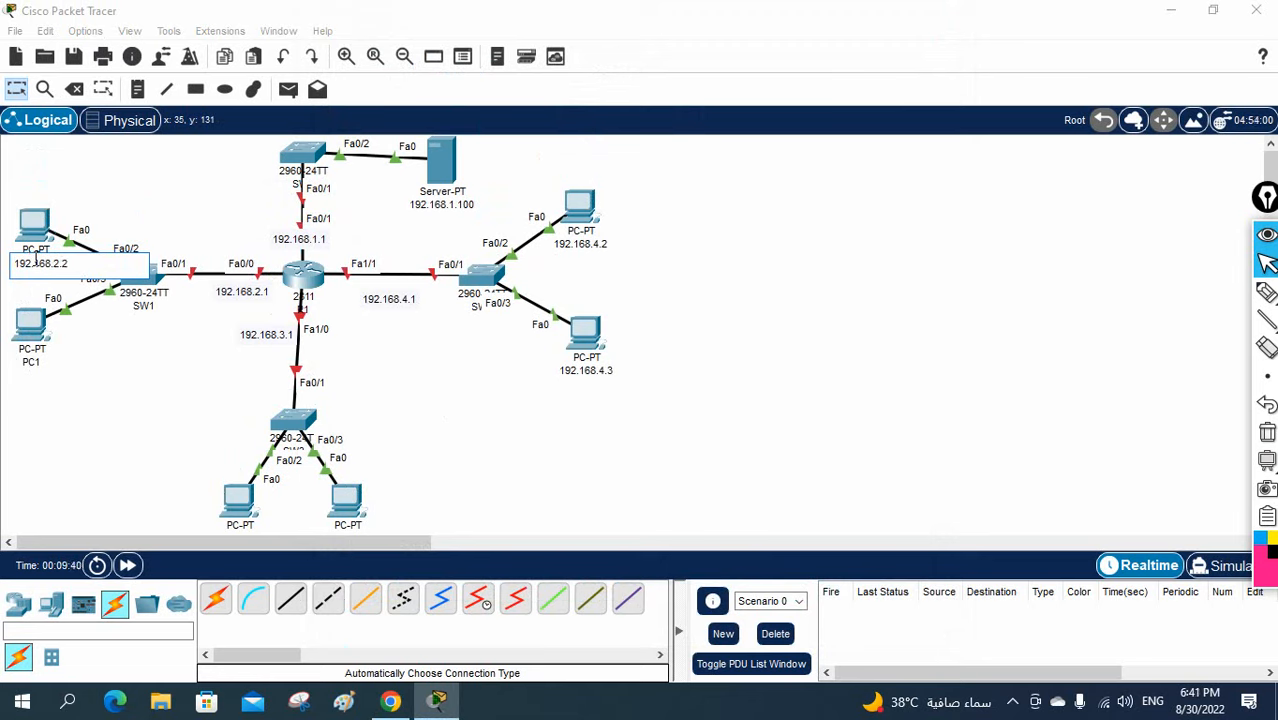
pyautogui.click(33, 362)
pyautogui.write('192.168.2.2')
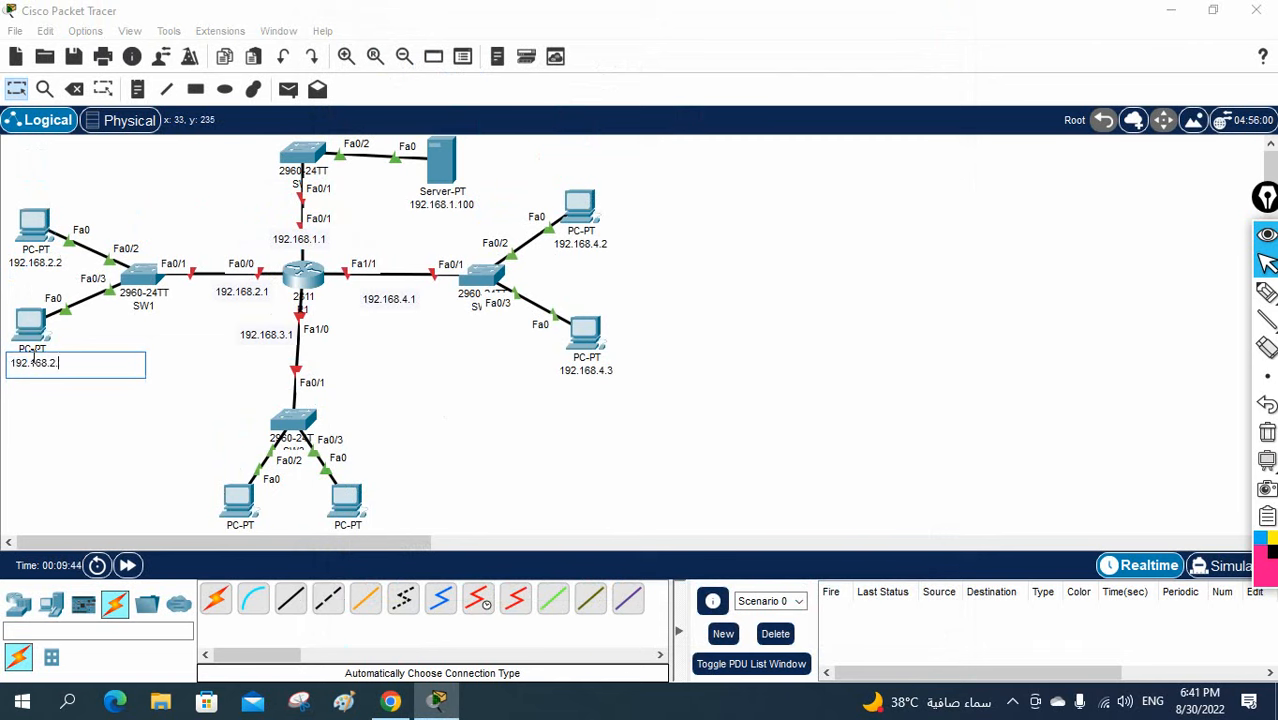
pyautogui.click(92, 461)
# Give the PC labelled 192.168.2.2 that same static IPv4 address with subnet mask 255.255.255.0.
pyautogui.click(30, 222)
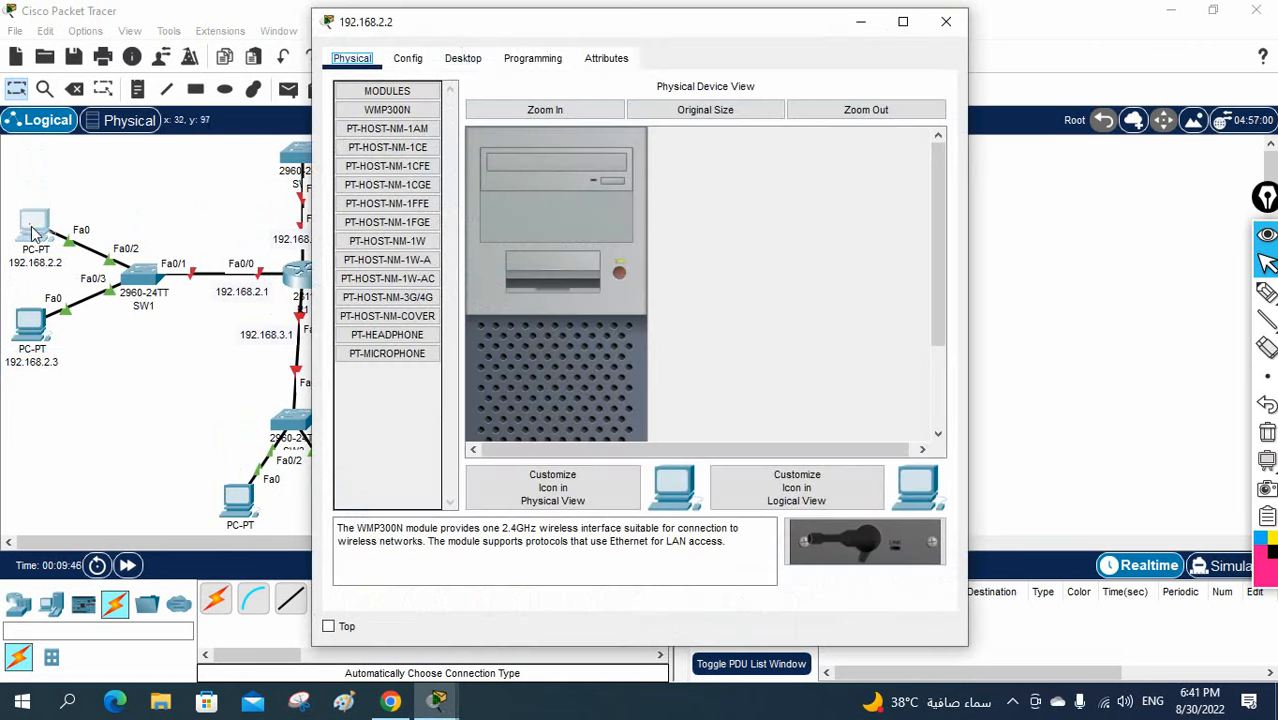
pyautogui.click(463, 57)
pyautogui.click(410, 124)
pyautogui.click(553, 190)
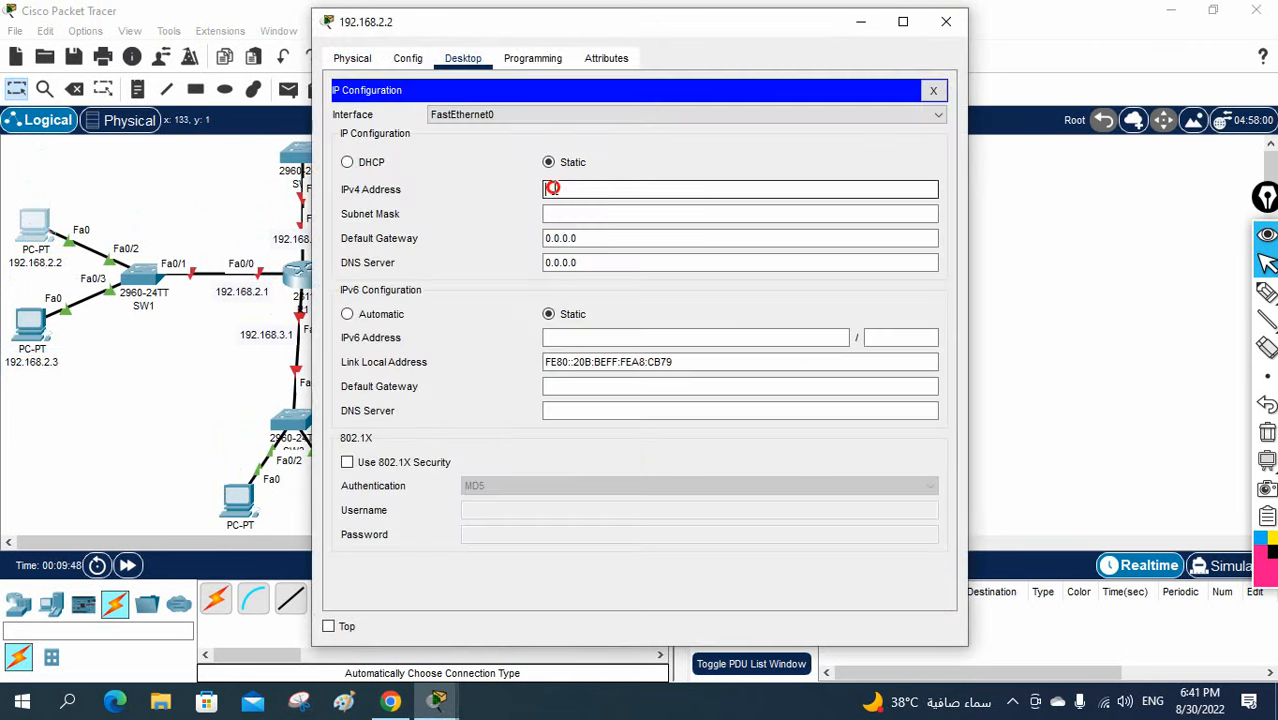
pyautogui.write('192.168.2.2')
pyautogui.press('BackSpace')
pyautogui.click(593, 214)
# Set the default gateway of PC 192.168.2.2 to 192.168.2.1 and close its configuration.
pyautogui.press('Tab')
pyautogui.write('192.168.2.2')
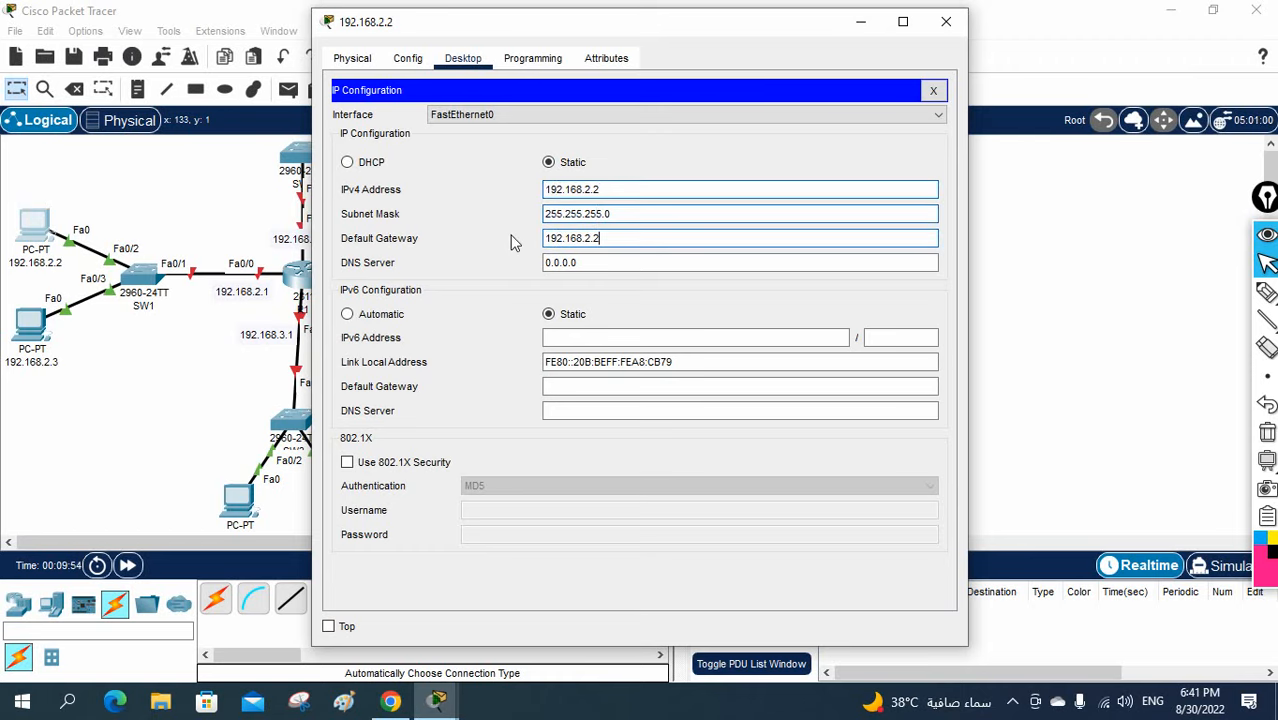
pyautogui.write('1')
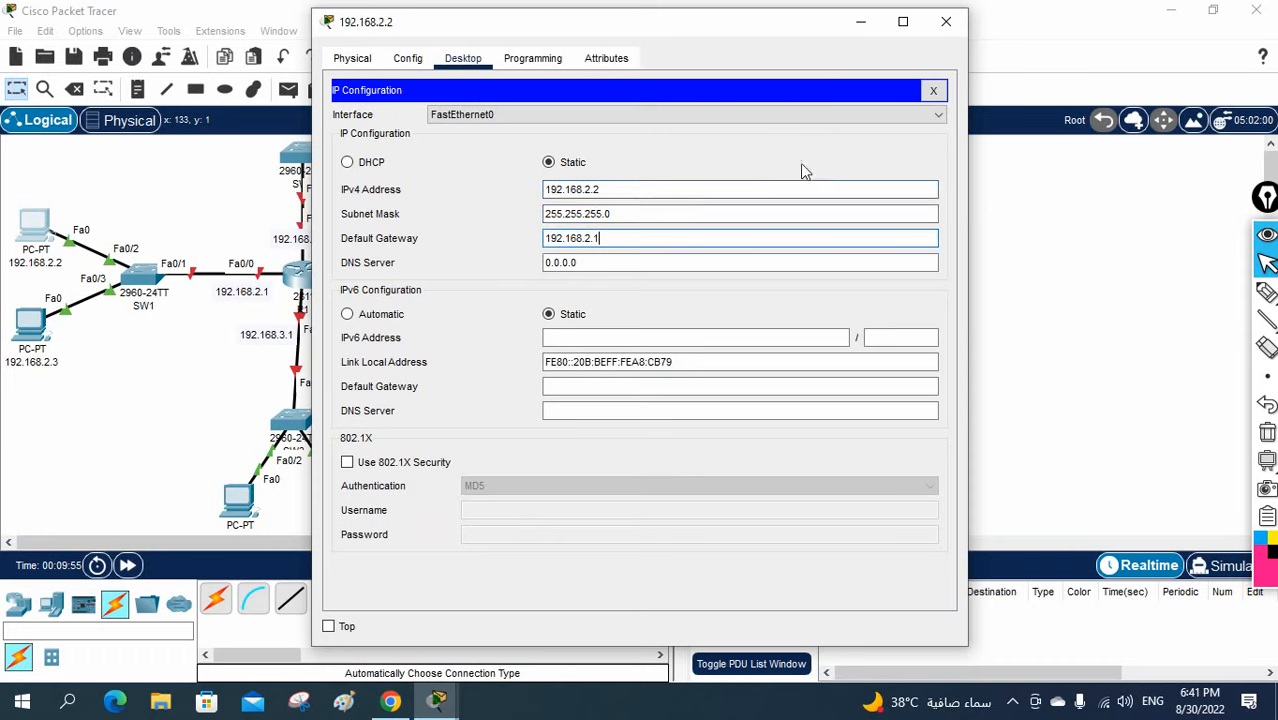
pyautogui.click(933, 90)
pyautogui.click(945, 22)
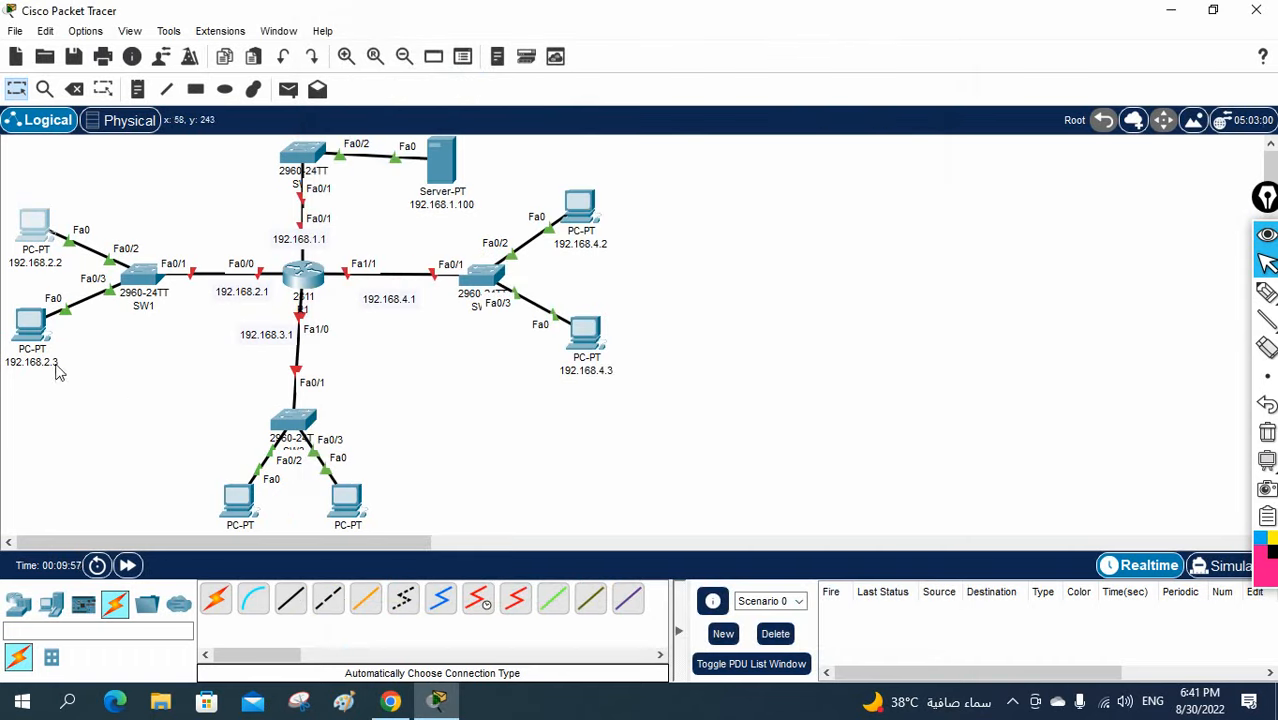
# Give the PC labelled 192.168.2.3 that same static IPv4 address with subnet mask 255.255.255.0.
pyautogui.click(30, 325)
pyautogui.click(468, 58)
pyautogui.click(392, 133)
pyautogui.click(595, 189)
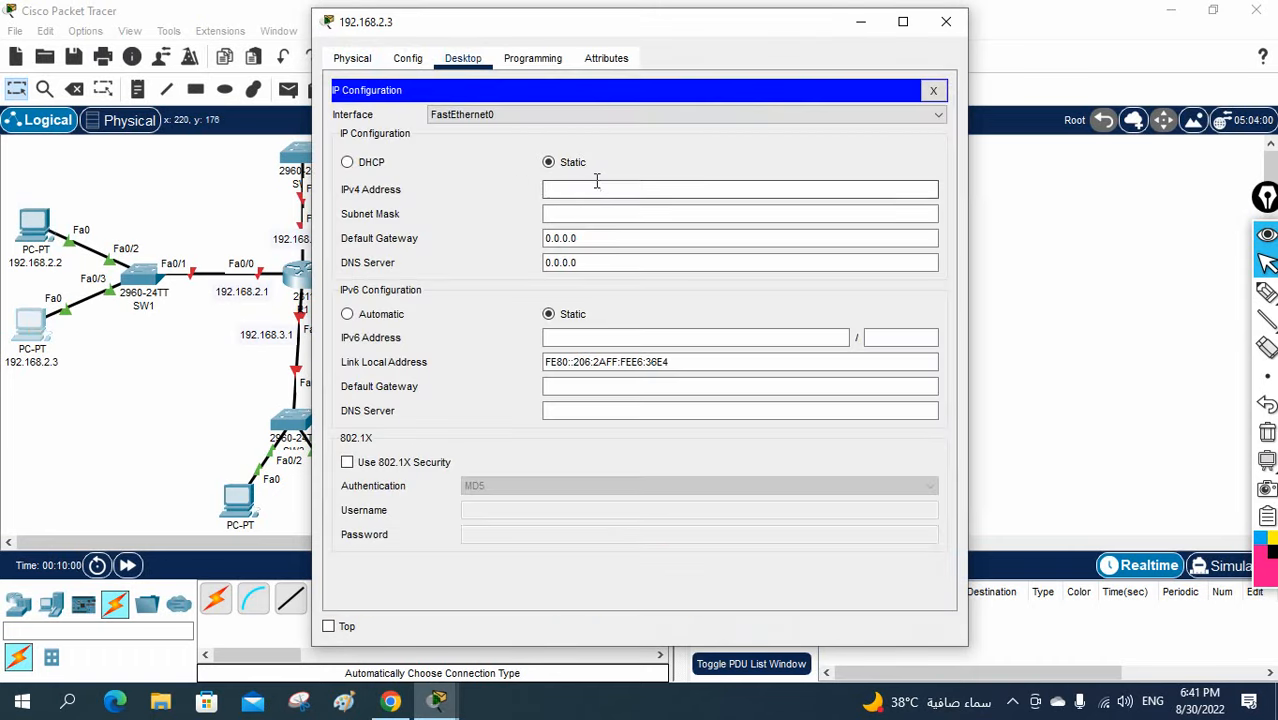
pyautogui.write('192.168.2.2')
pyautogui.click(624, 218)
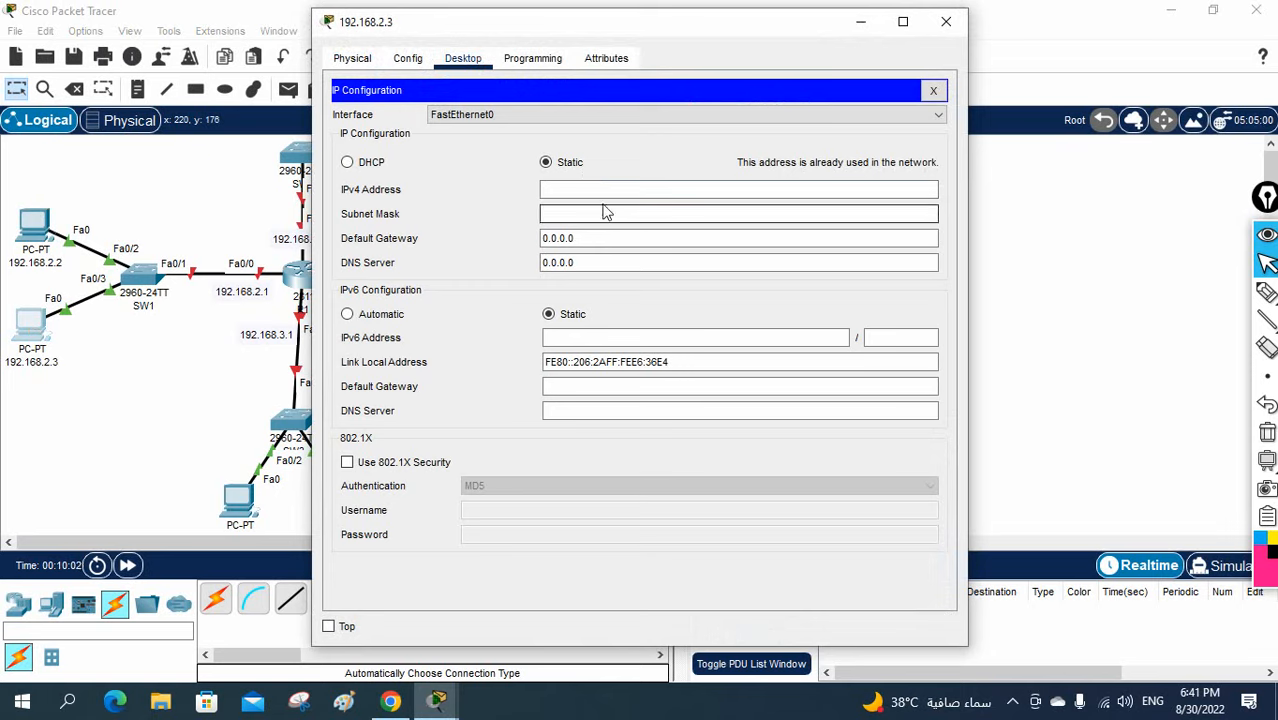
pyautogui.click(602, 195)
pyautogui.write('192.168.2.2')
pyautogui.press('BackSpace')
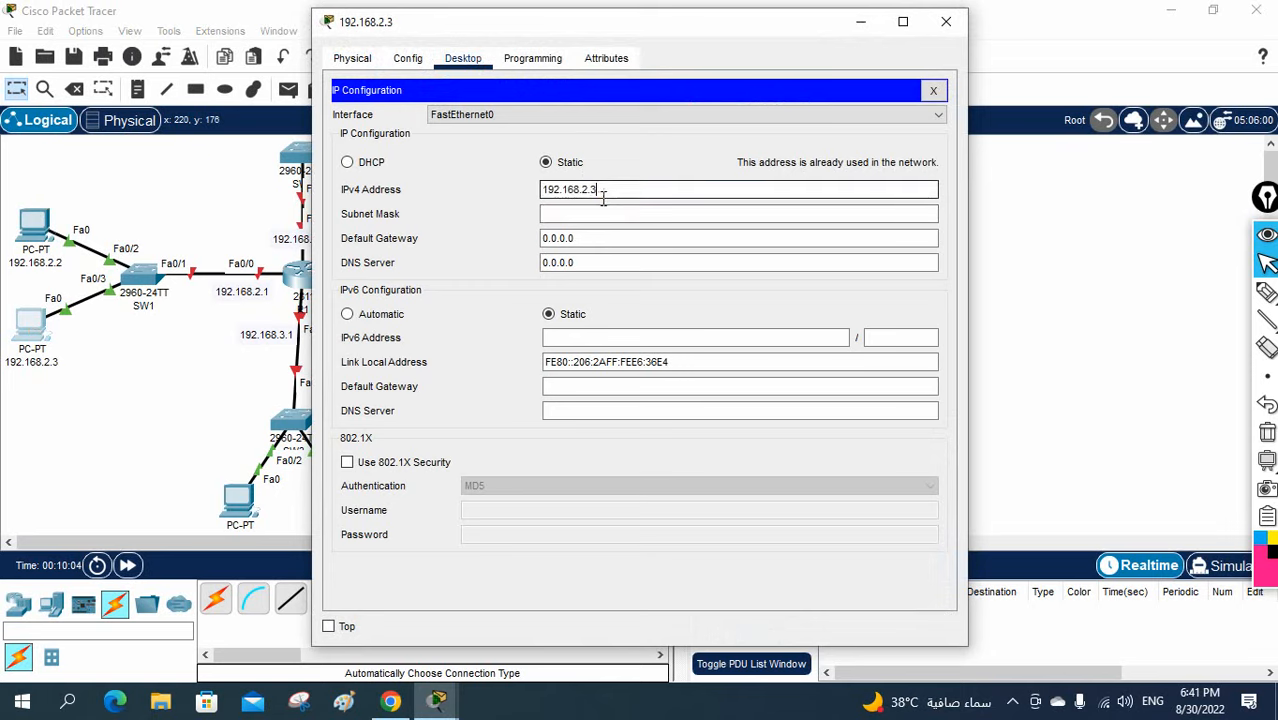
pyautogui.click(603, 214)
# Set the default gateway of PC 192.168.2.3 to 192.168.2.1 and close its configuration.
pyautogui.click(610, 238)
pyautogui.moveTo(575, 238); pyautogui.dragTo(505, 240)
pyautogui.write('192.168.2.2')
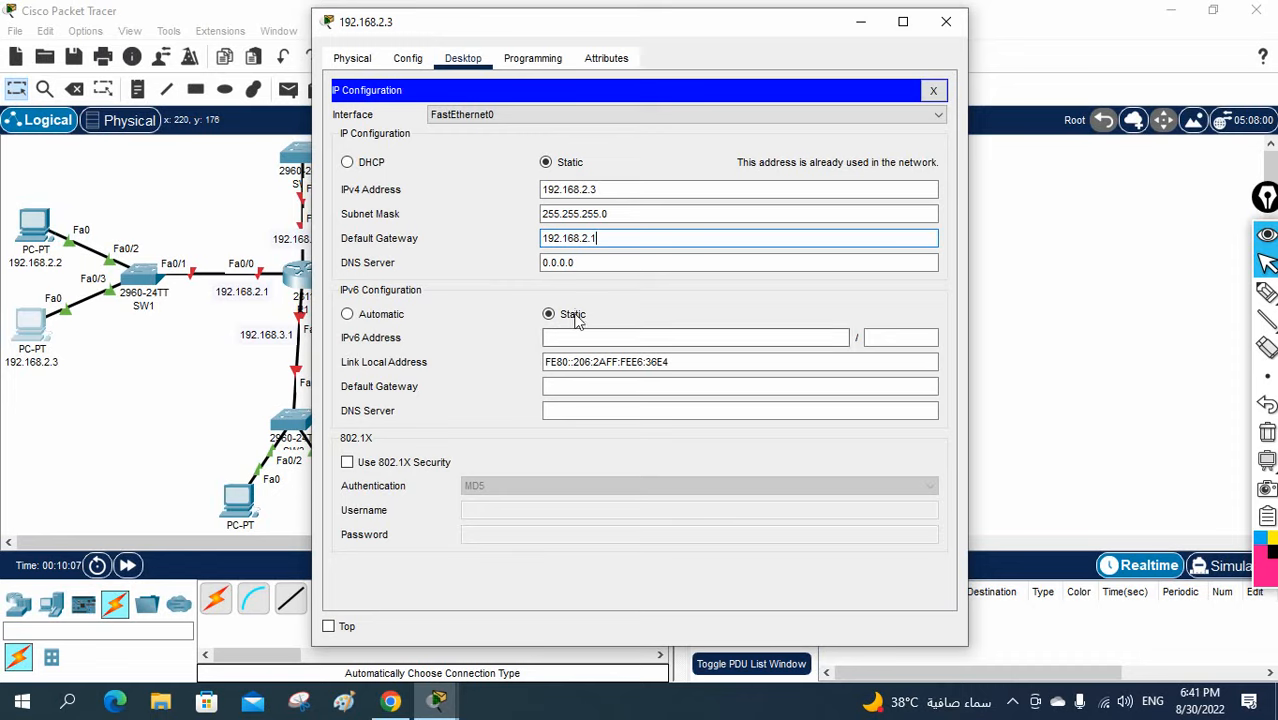
pyautogui.click(946, 21)
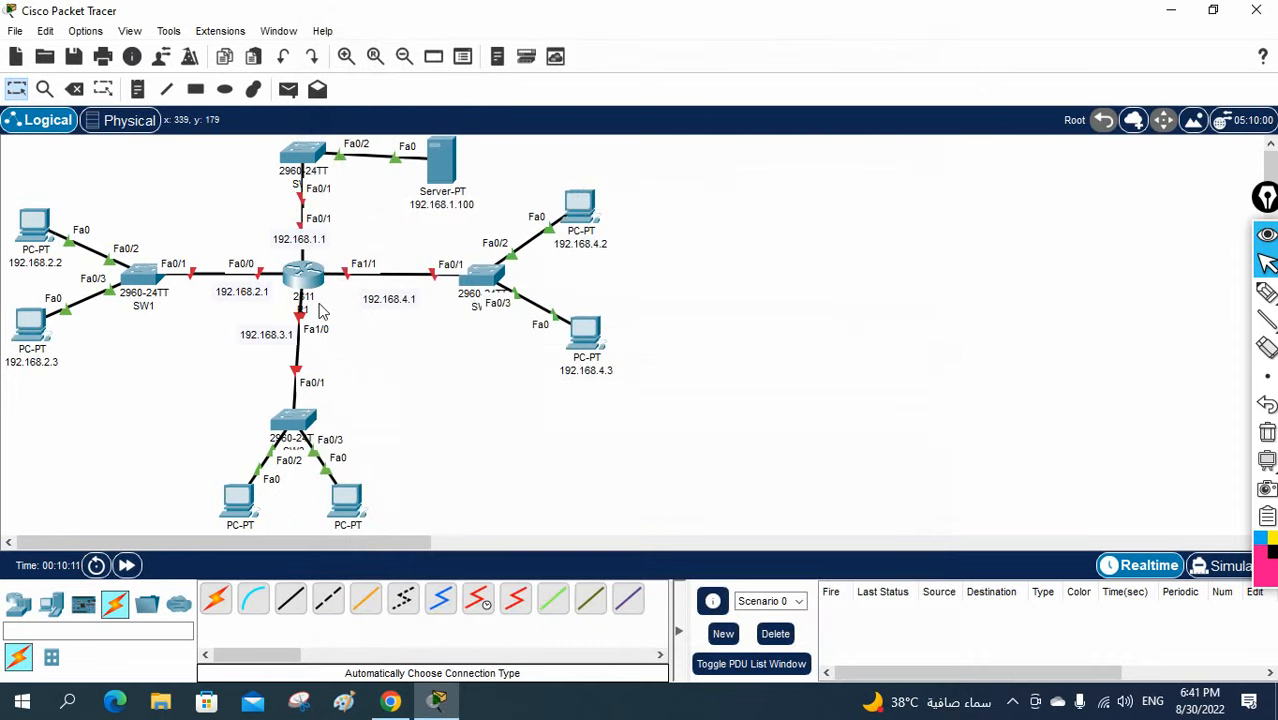
# Open the command line of router R1, then widen its window and place it beside the topology.
pyautogui.click(304, 273)
pyautogui.click(458, 60)
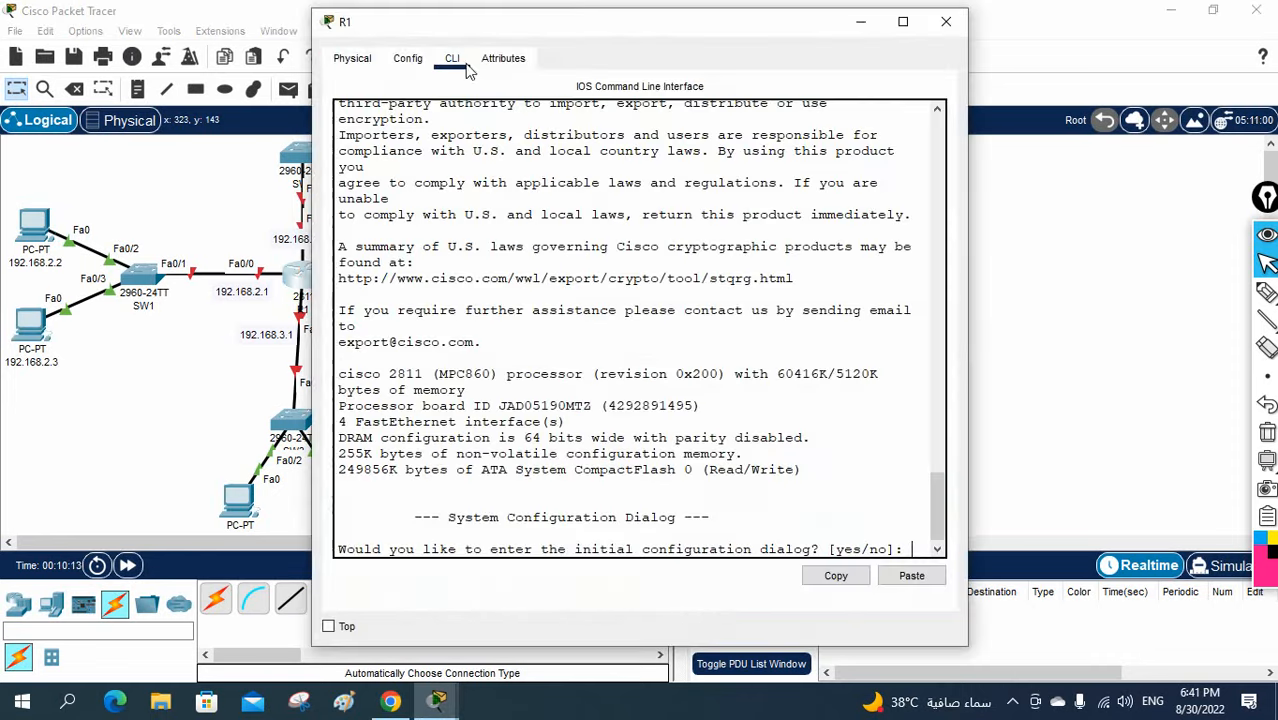
pyautogui.moveTo(572, 26); pyautogui.dragTo(763, 50)
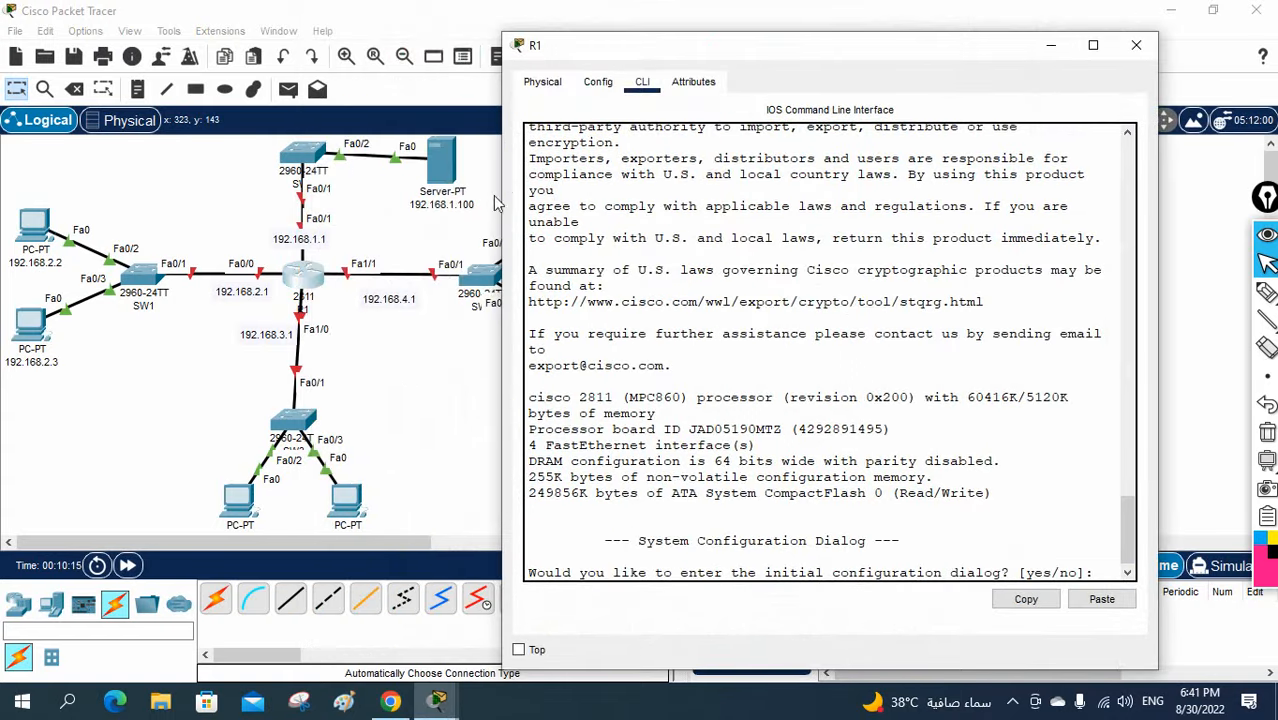
pyautogui.moveTo(499, 191); pyautogui.dragTo(416, 185)
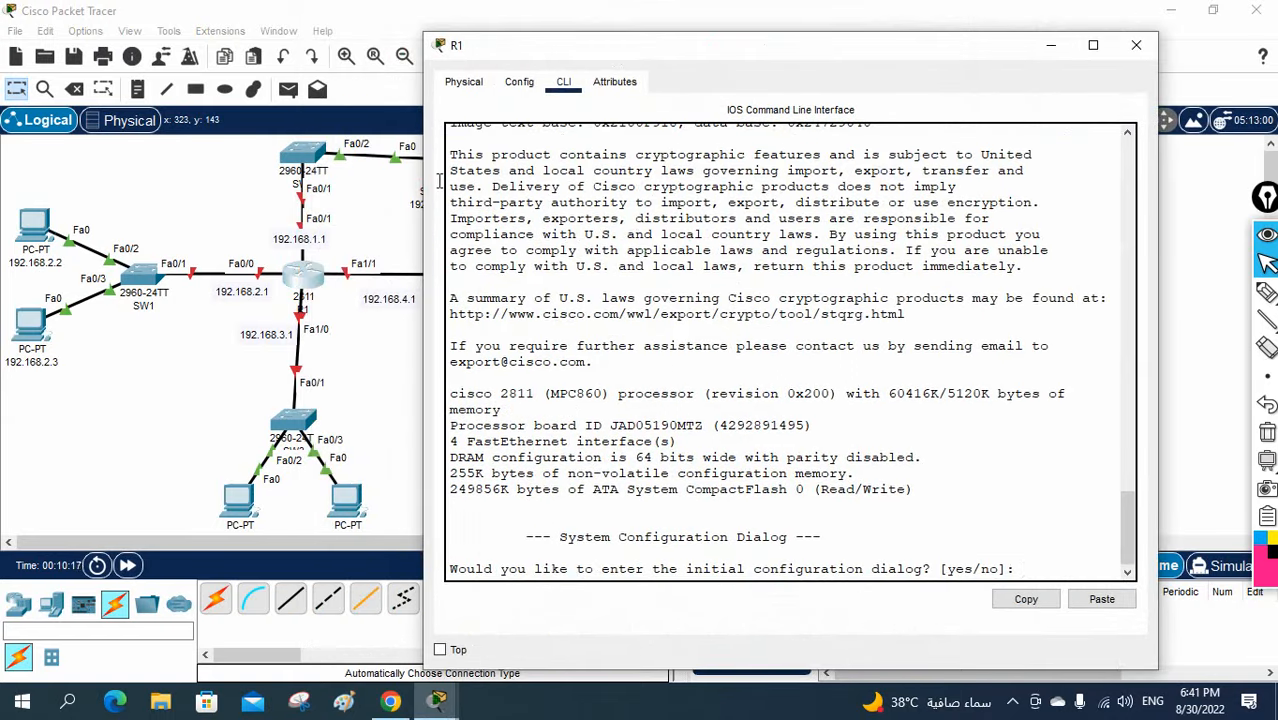
pyautogui.moveTo(607, 50); pyautogui.dragTo(810, 57)
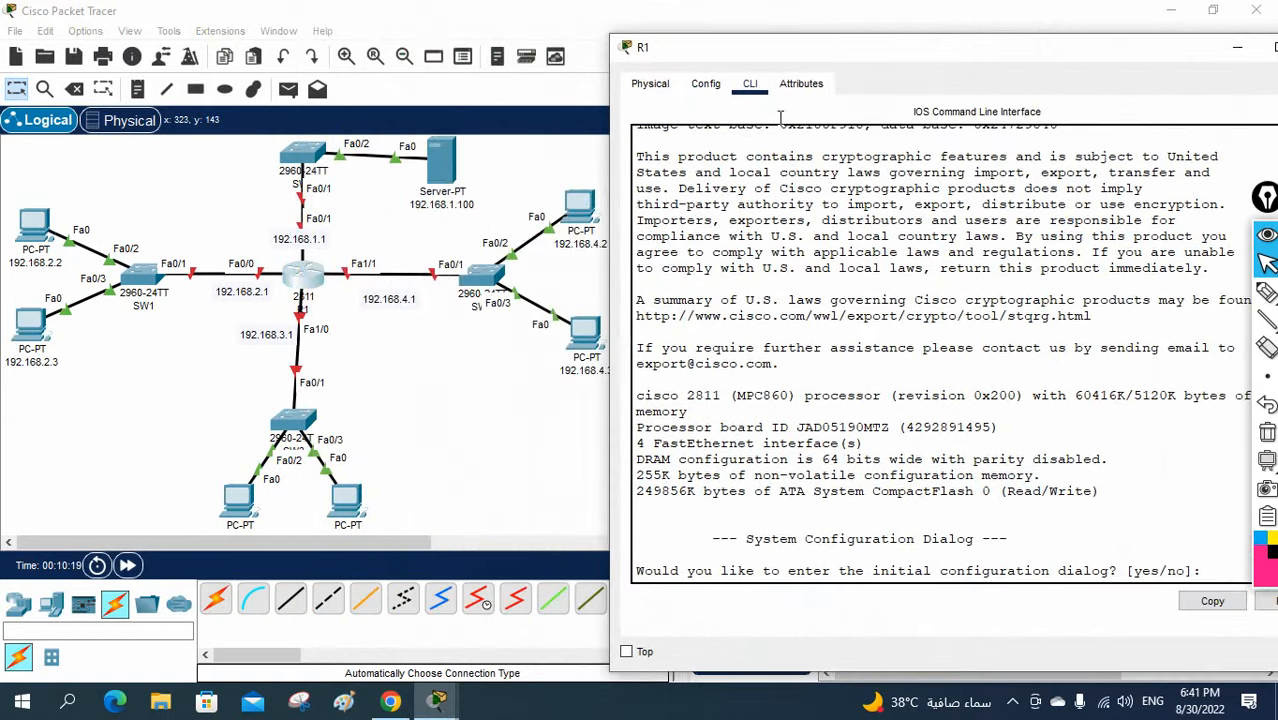
pyautogui.moveTo(619, 205); pyautogui.dragTo(530, 200)
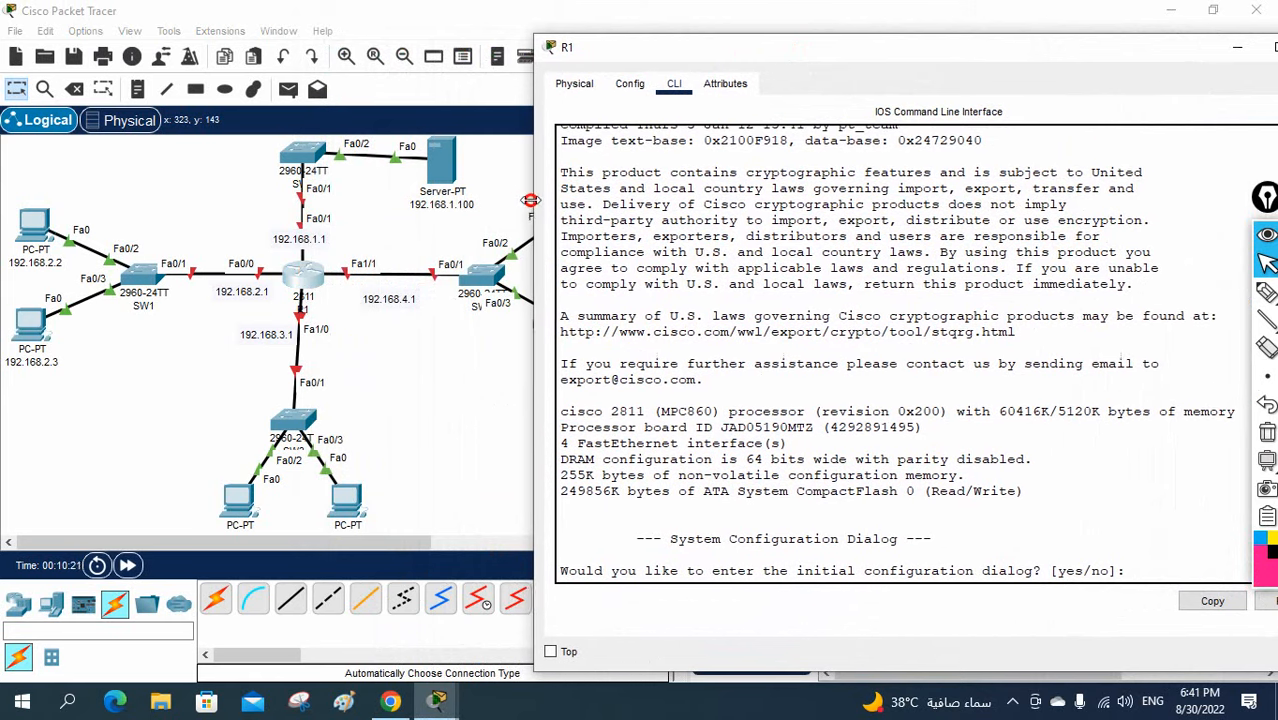
# Set the CLI font size to 12 in the preferences, apply it and close the preferences.
pyautogui.click(87, 34)
pyautogui.click(102, 56)
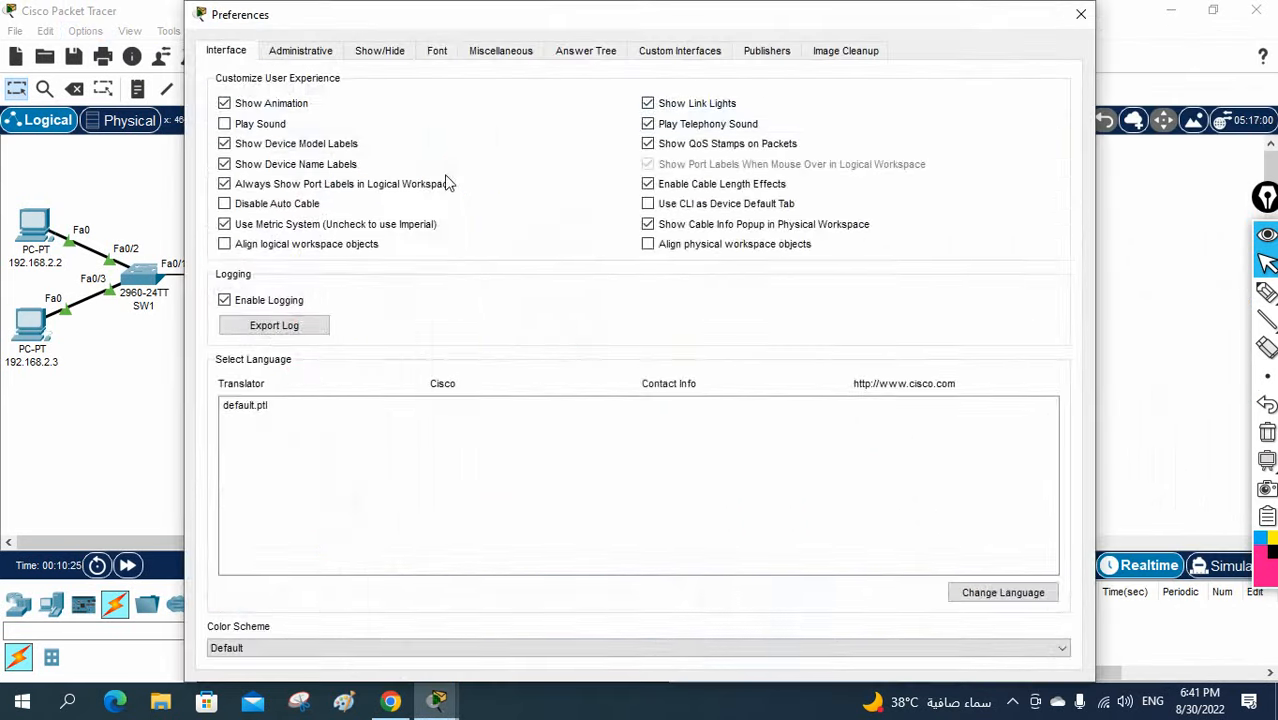
pyautogui.click(438, 51)
pyautogui.click(786, 205)
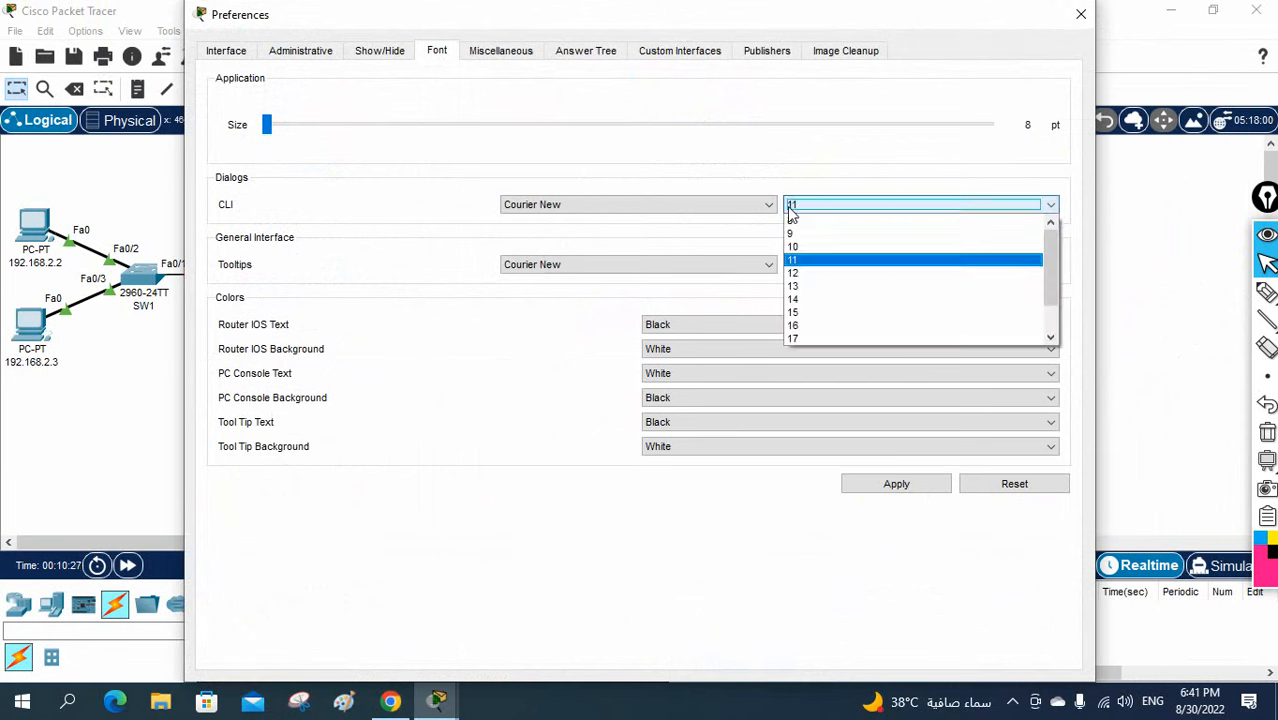
pyautogui.click(795, 274)
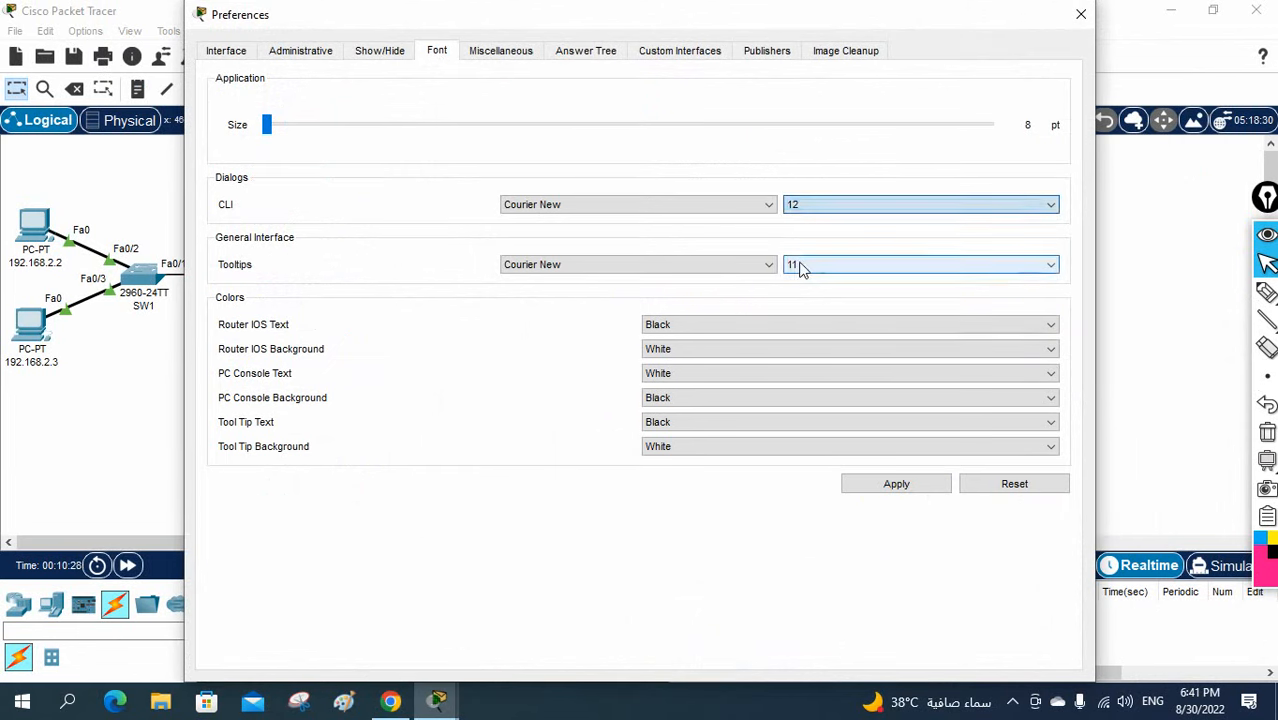
pyautogui.click(920, 487)
pyautogui.click(1085, 16)
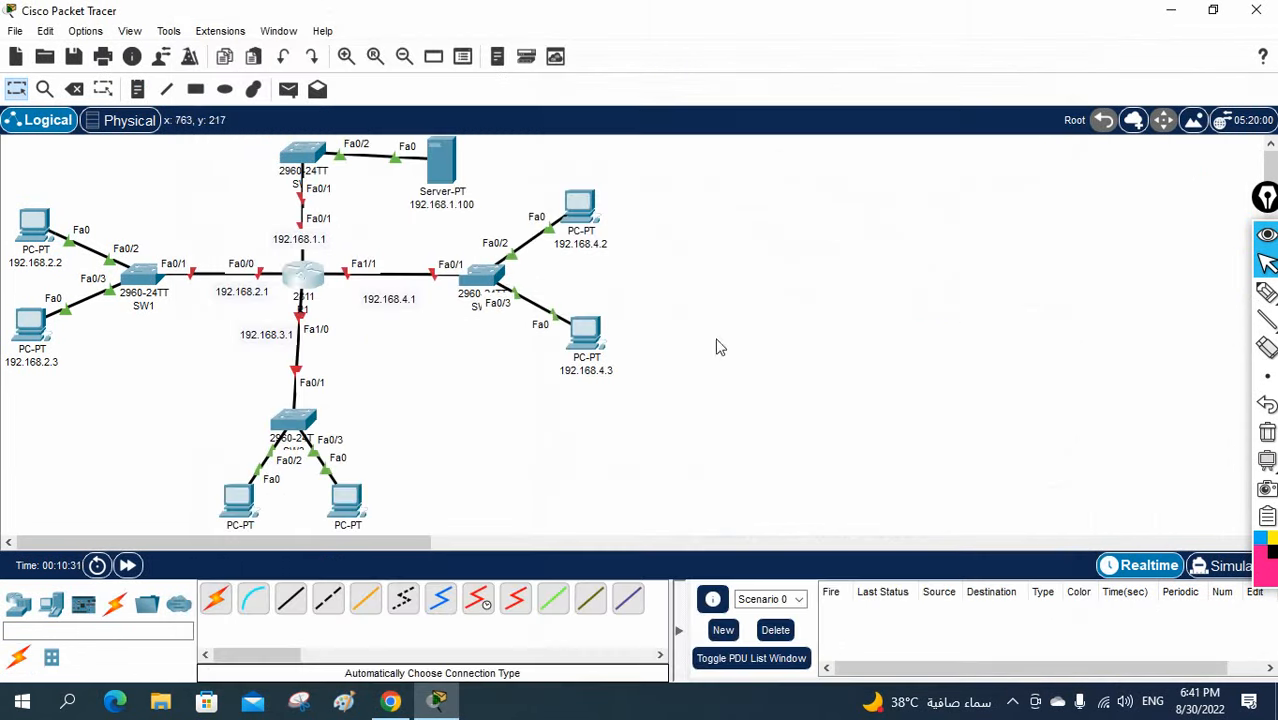
# Reopen the command line of router R1, widen its window and move it clear of the topology's devices.
pyautogui.click(296, 274)
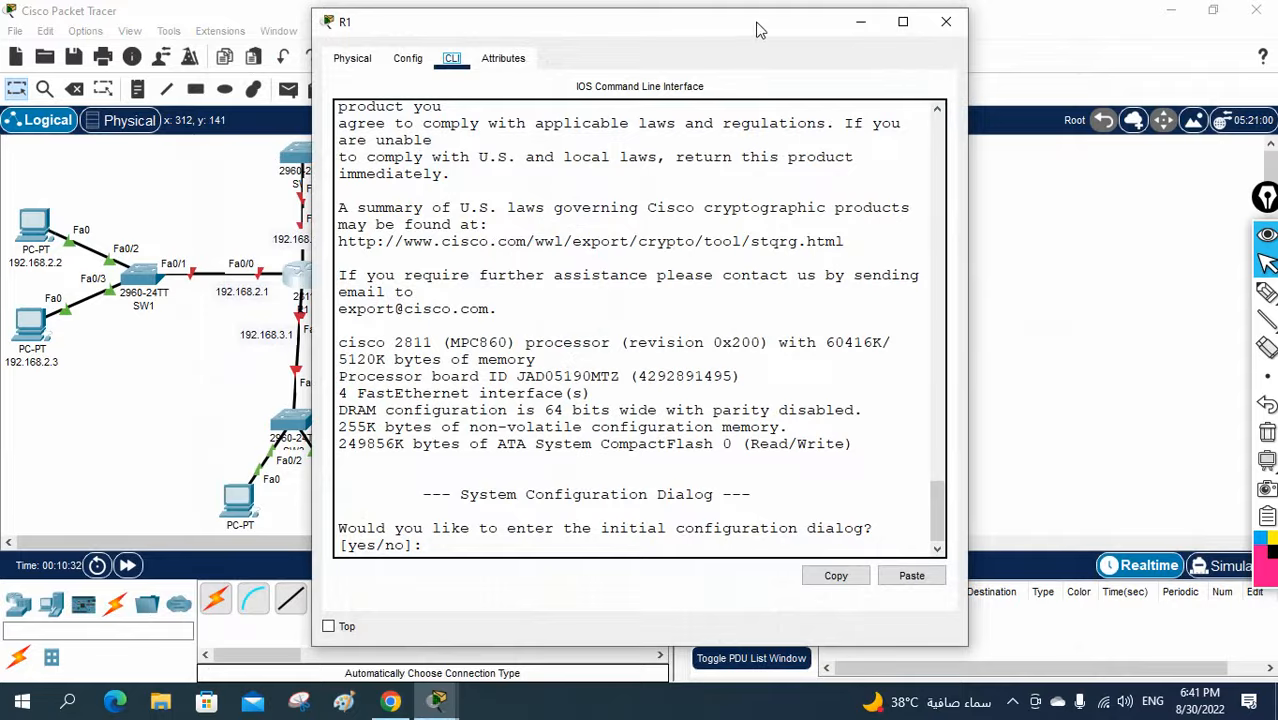
pyautogui.moveTo(757, 22); pyautogui.dragTo(1001, 48)
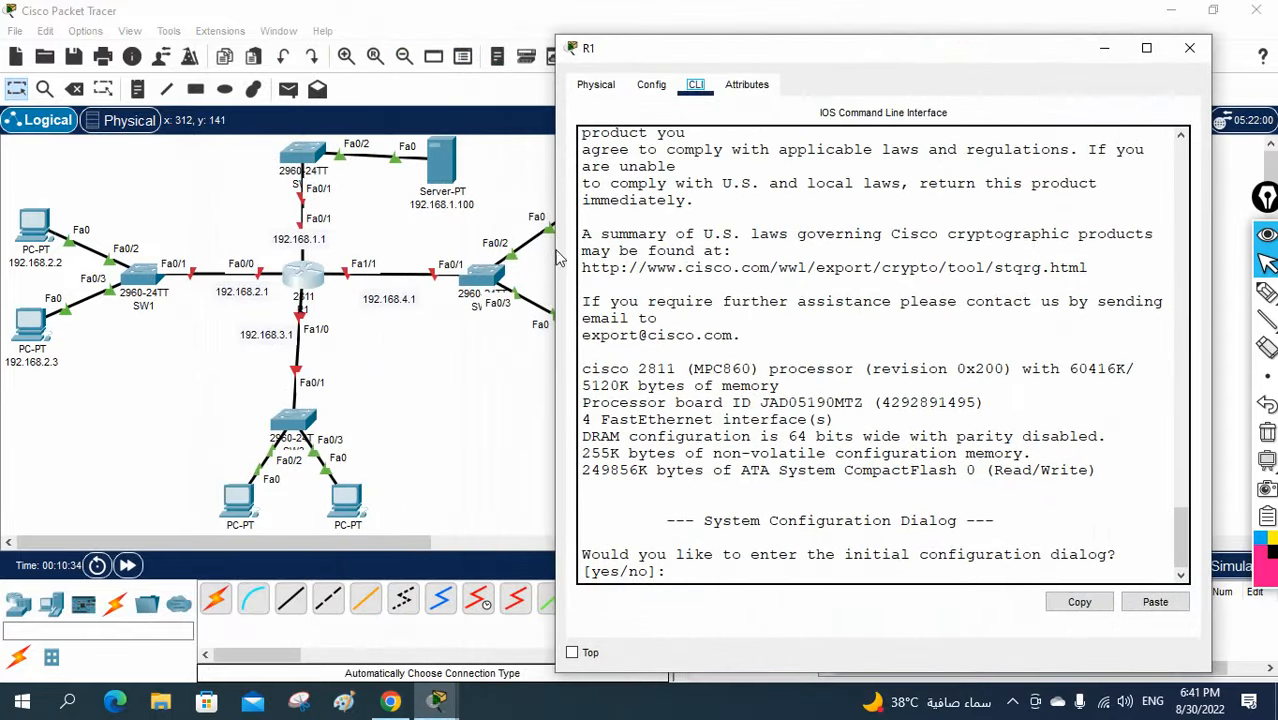
pyautogui.moveTo(555, 250); pyautogui.dragTo(362, 255)
pyautogui.moveTo(675, 50); pyautogui.dragTo(781, 40)
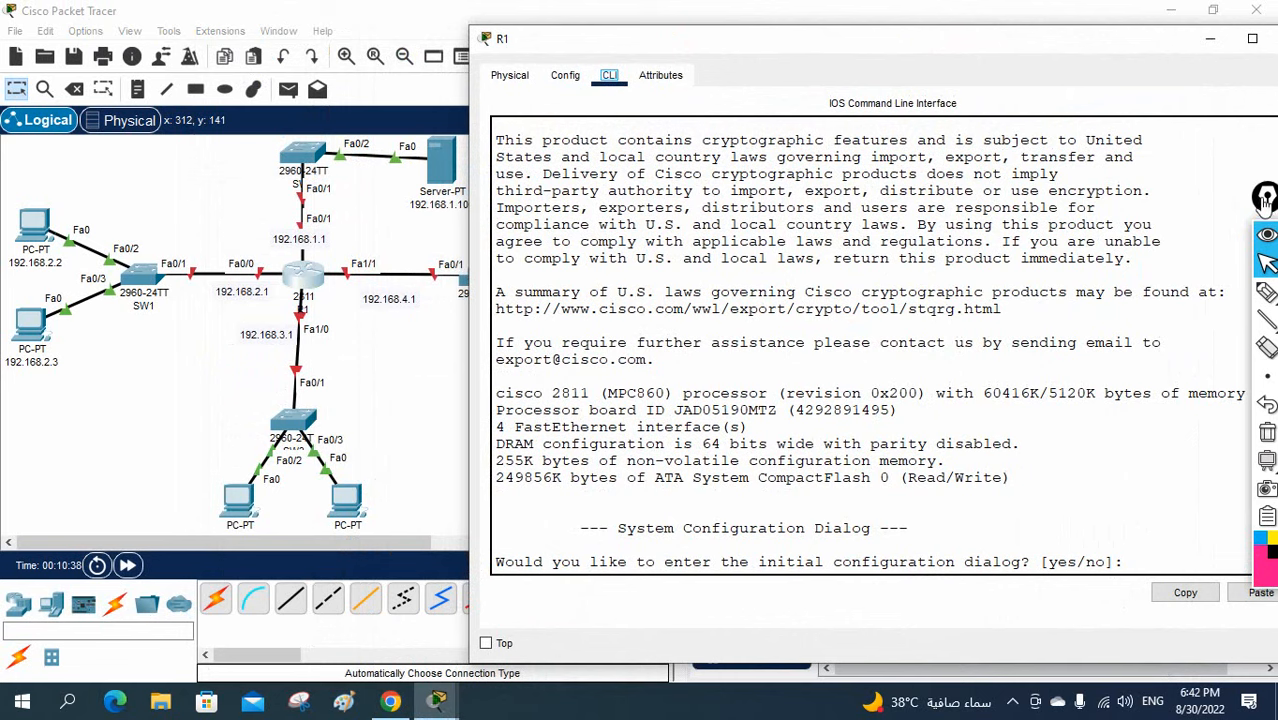
pyautogui.moveTo(1257, 251)
pyautogui.mouseDown()
pyautogui.moveTo(494, 301)
pyautogui.moveTo(8, 462)
pyautogui.mouseUp()
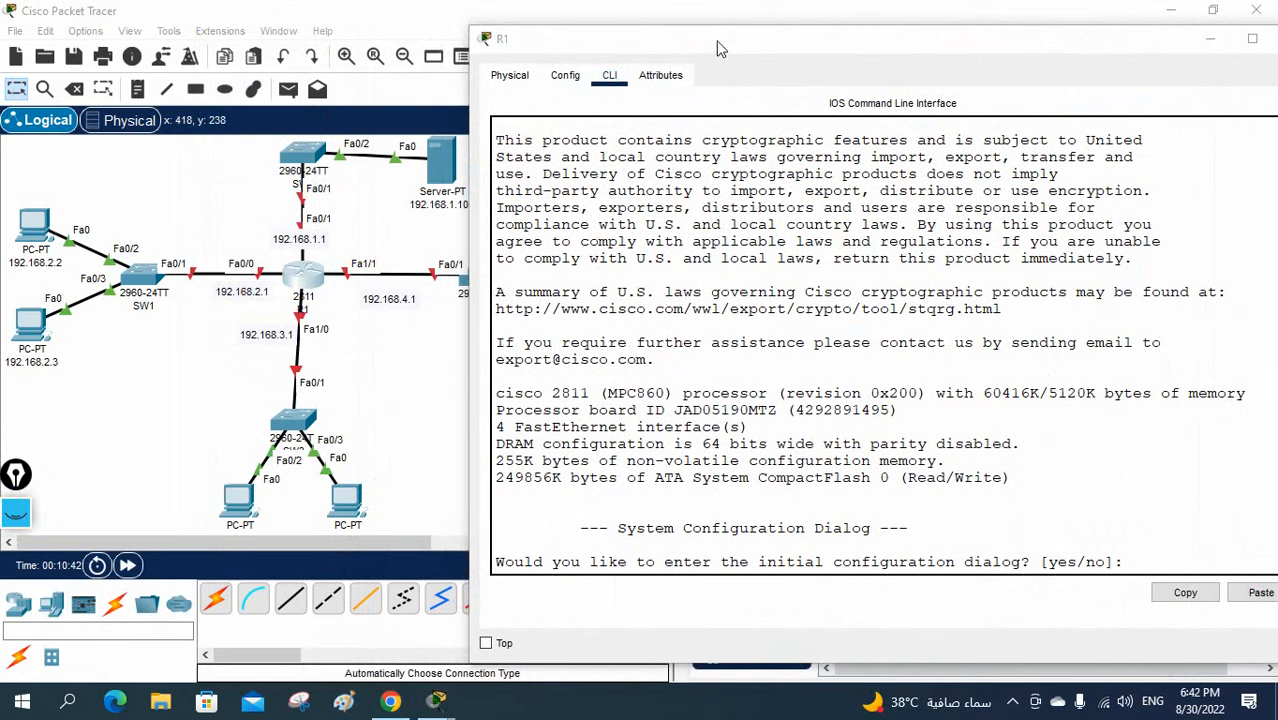
pyautogui.moveTo(719, 44); pyautogui.dragTo(857, 35)
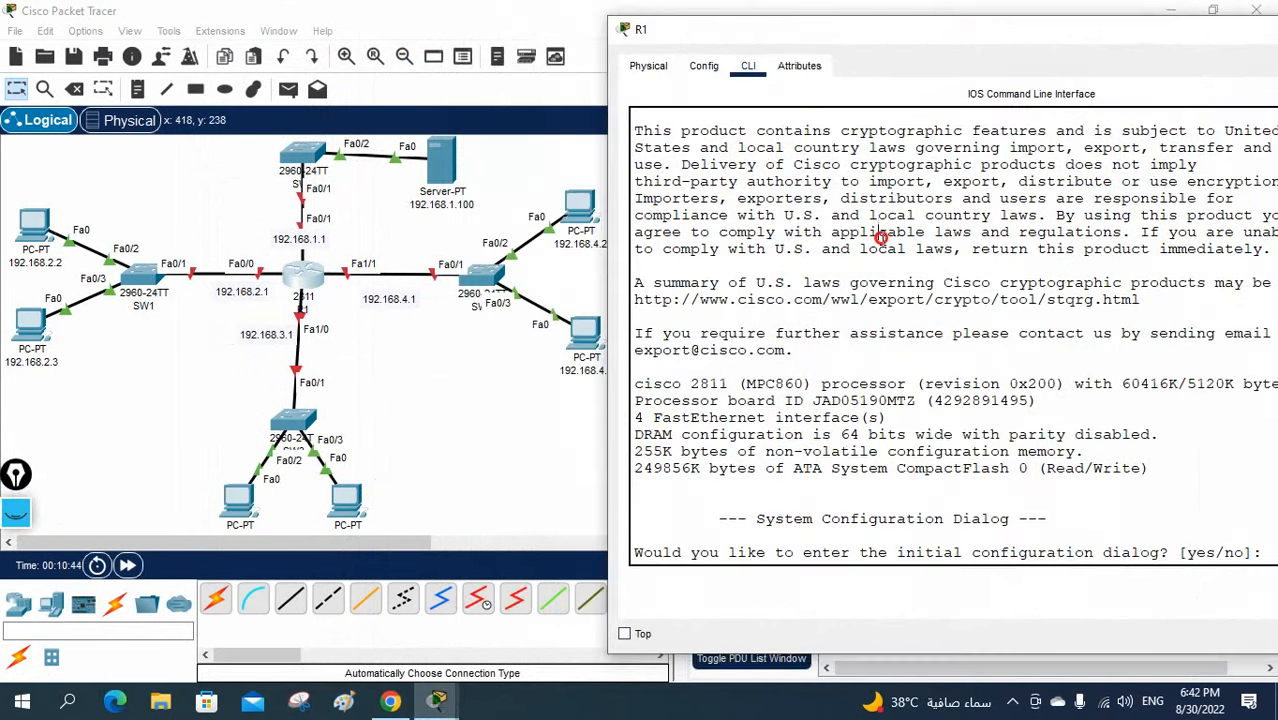
# Answer no to the initial configuration dialog and bring up the router's user prompt.
pyautogui.press('Return')
pyautogui.write('no')
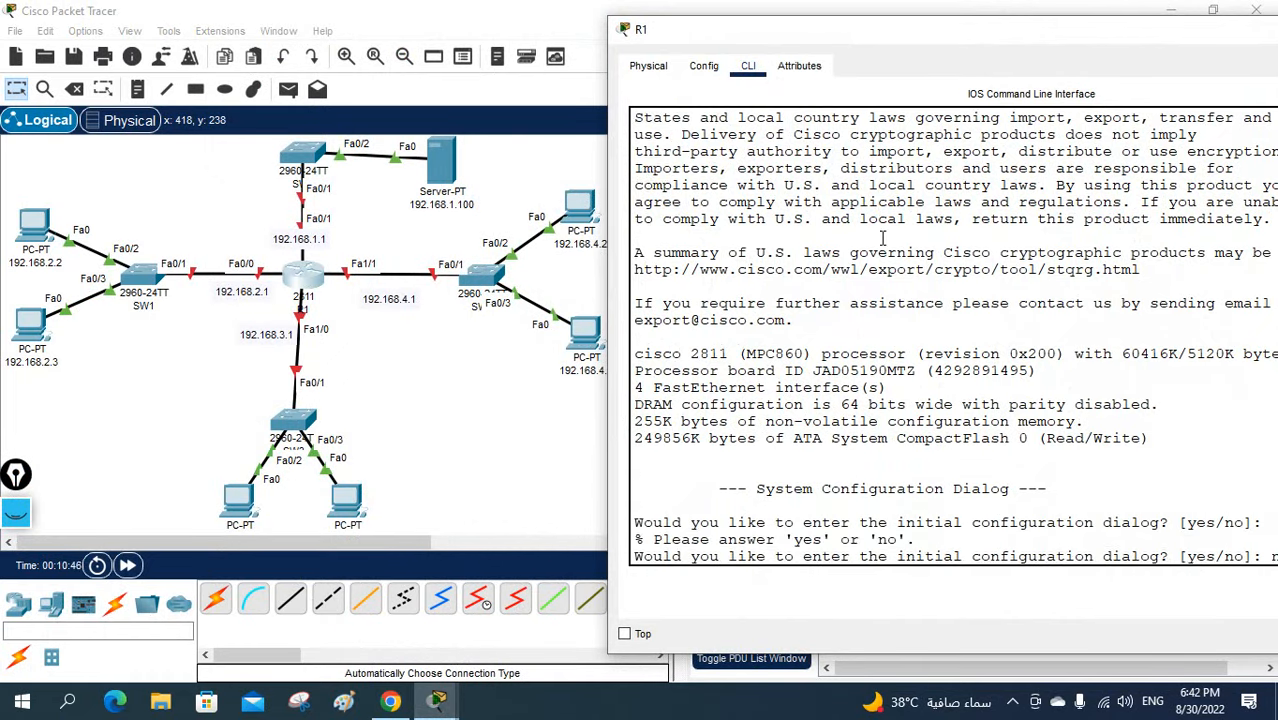
pyautogui.press('Return')
pyautogui.press('Return')
pyautogui.press('Return')
pyautogui.press('Return')
pyautogui.press('Return')
pyautogui.press('Return')
# Enter privileged and global configuration mode and set the router's hostname to R1.
pyautogui.write('en')
pyautogui.press('Return')
pyautogui.write('co')
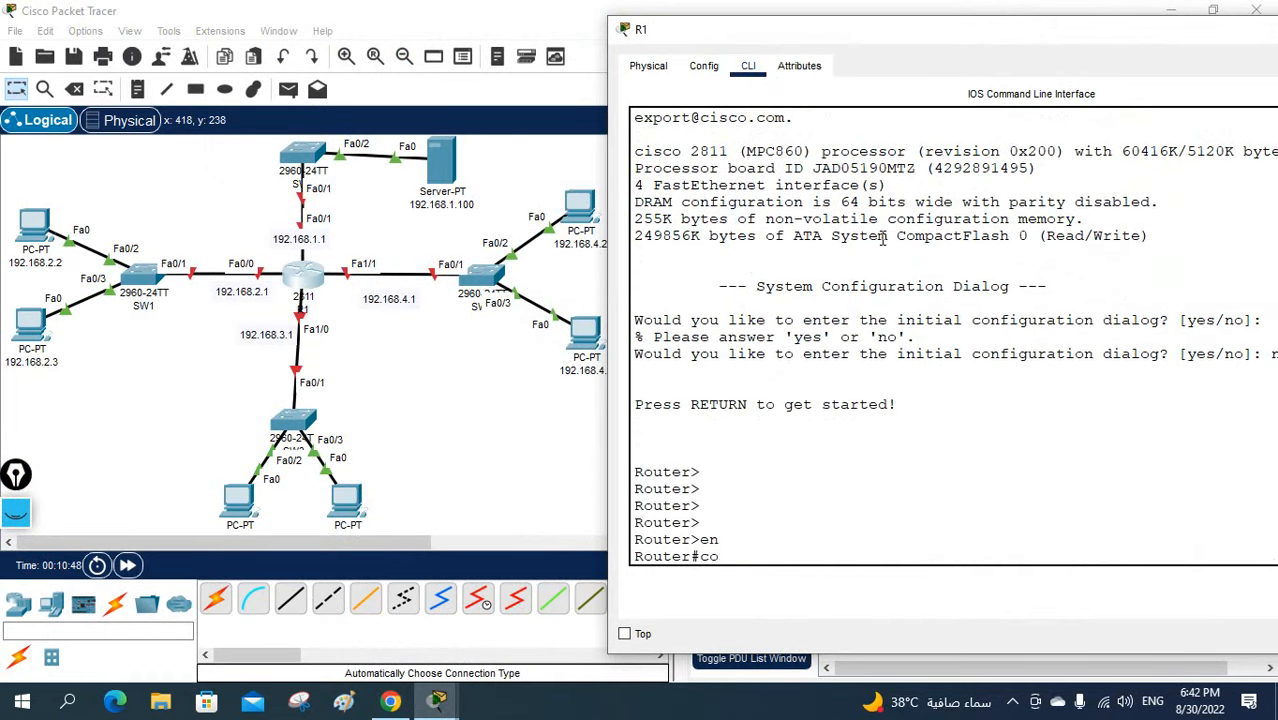
pyautogui.write('nfig t')
pyautogui.press('Return')
pyautogui.write('host')
pyautogui.press('Tab')
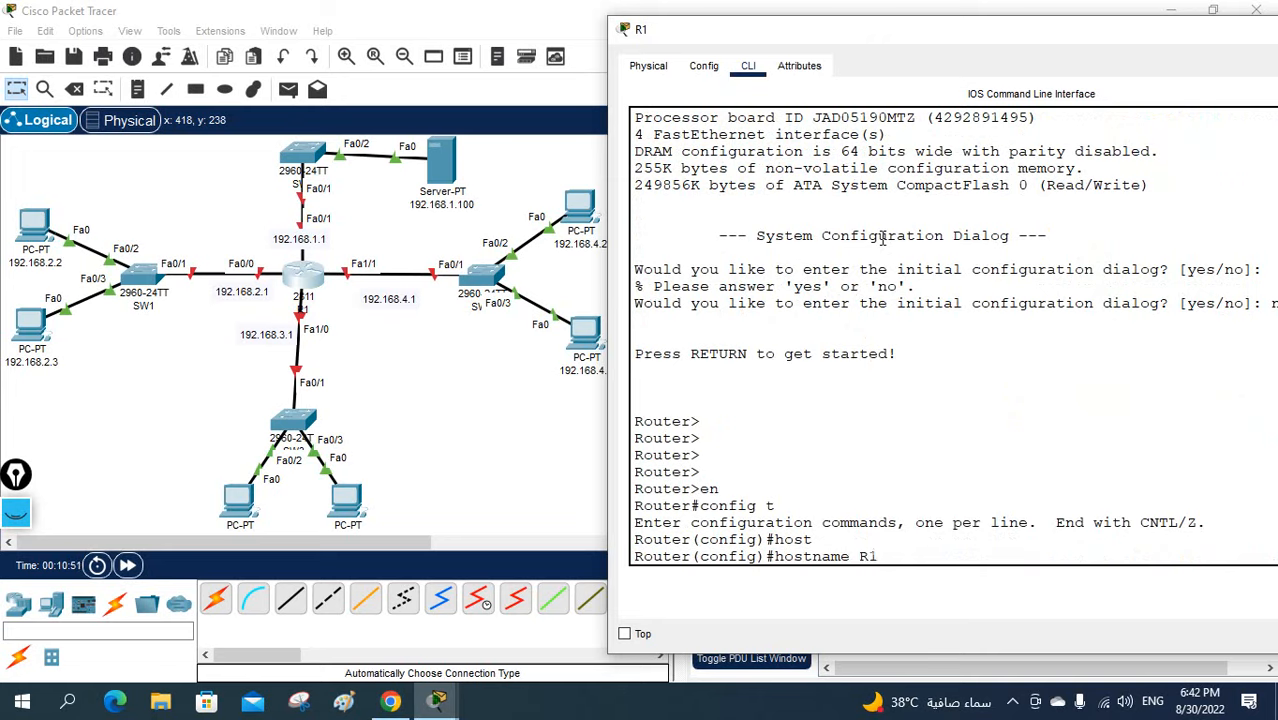
pyautogui.write('R1')
pyautogui.press('Return')
pyautogui.press('Return')
# Give interface f0/0 the address 192.168.2.1 with mask 255.255.255.0 and enable it with no shutdown.
pyautogui.write('int f0/0')
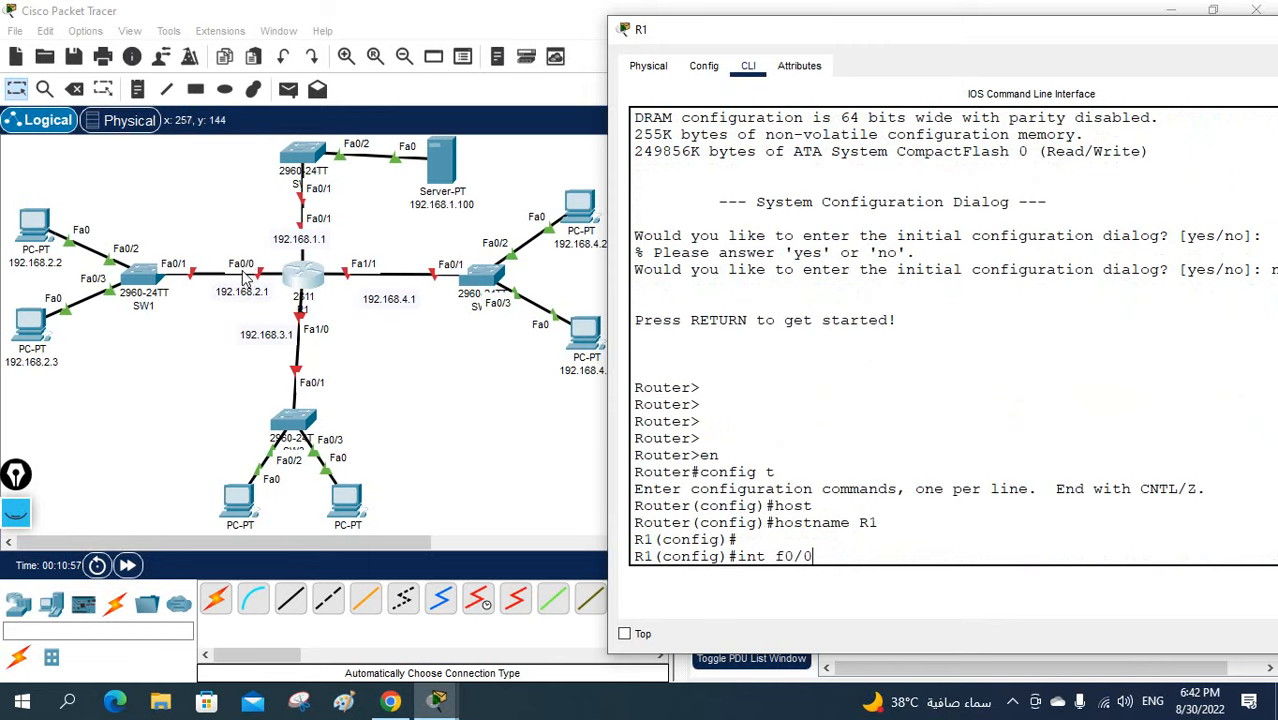
pyautogui.press('Return')
pyautogui.write('ip ')
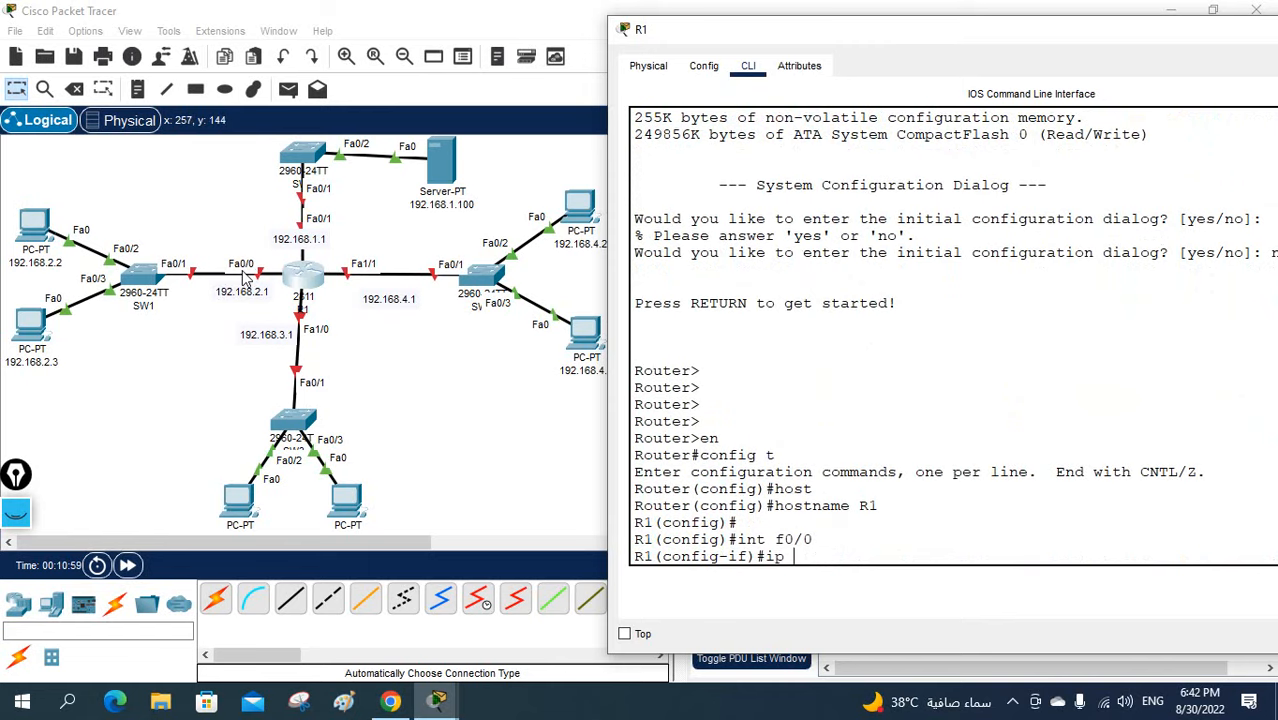
pyautogui.write('add 1')
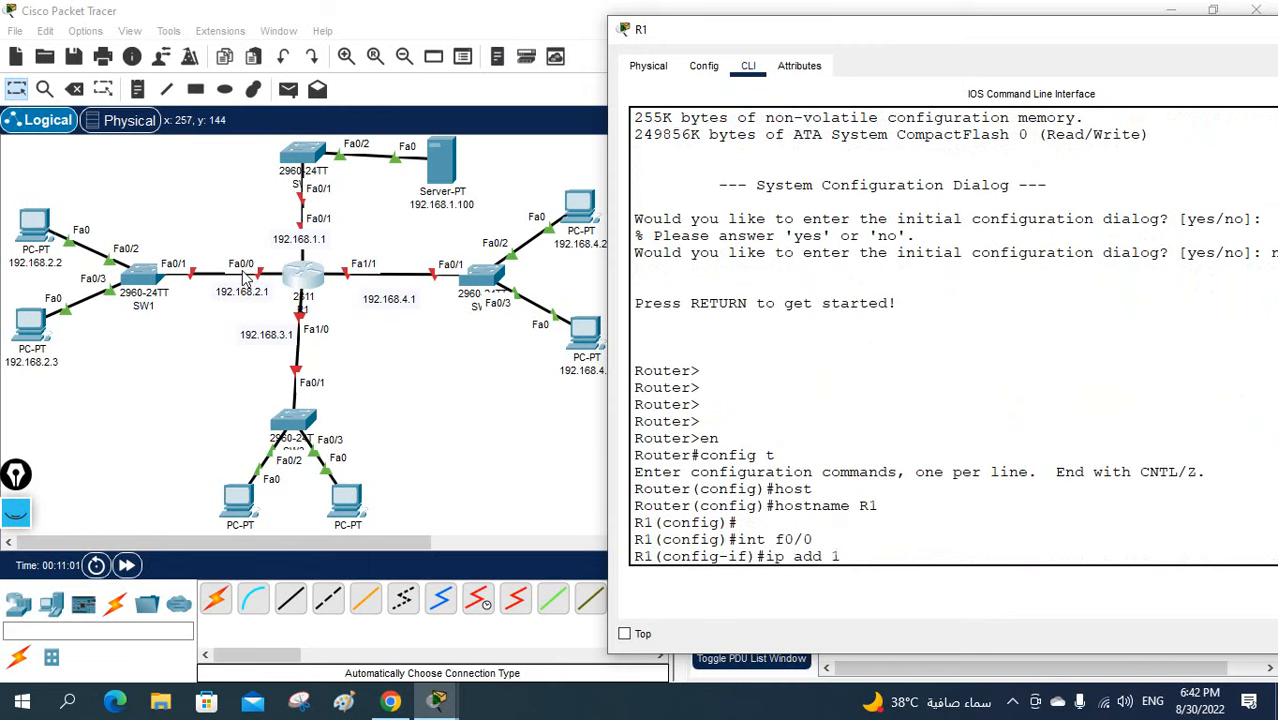
pyautogui.write('92.168.2.1 255.255')
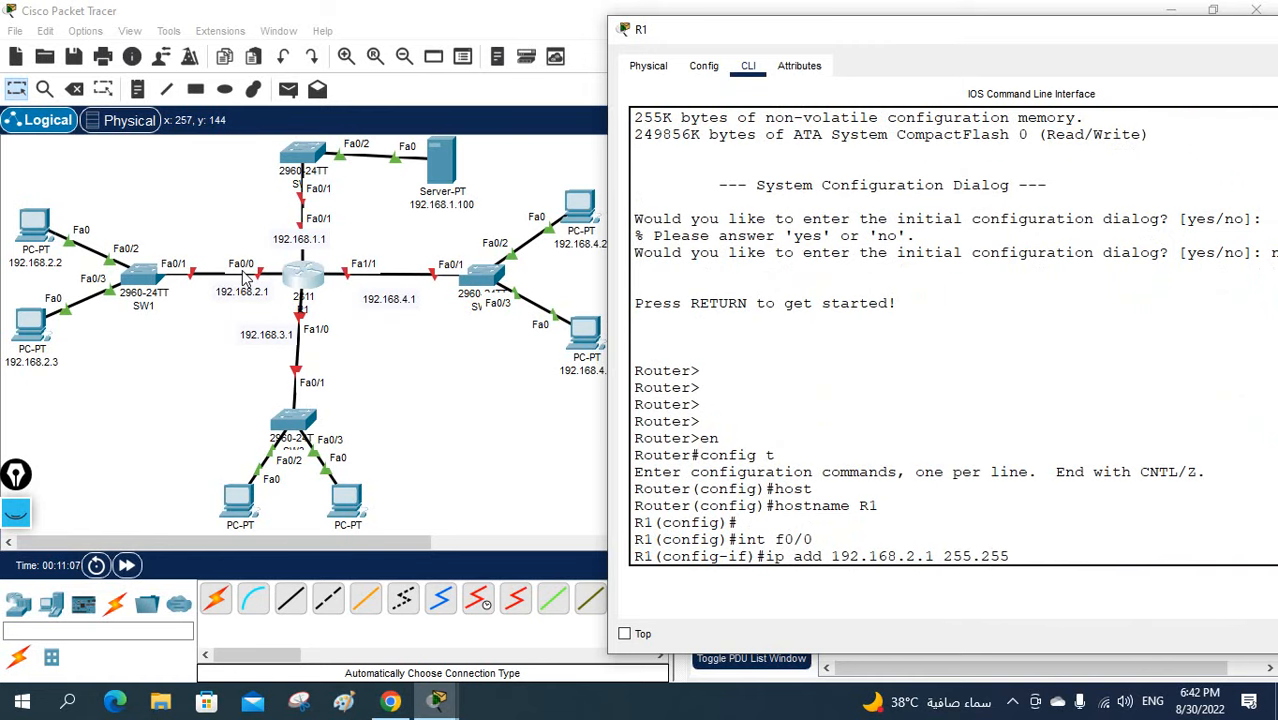
pyautogui.write('.255.0')
pyautogui.press('Return')
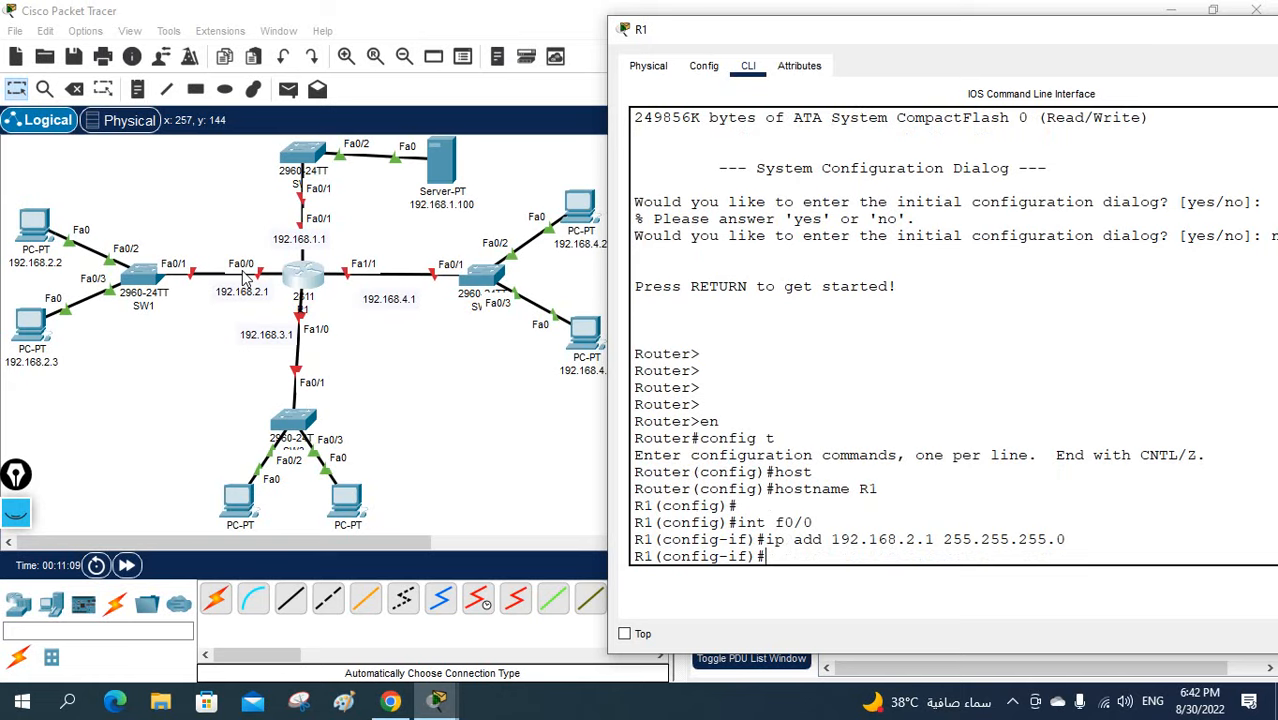
pyautogui.write('no sh')
pyautogui.press('Return')
pyautogui.press('Return')
pyautogui.press('Return')
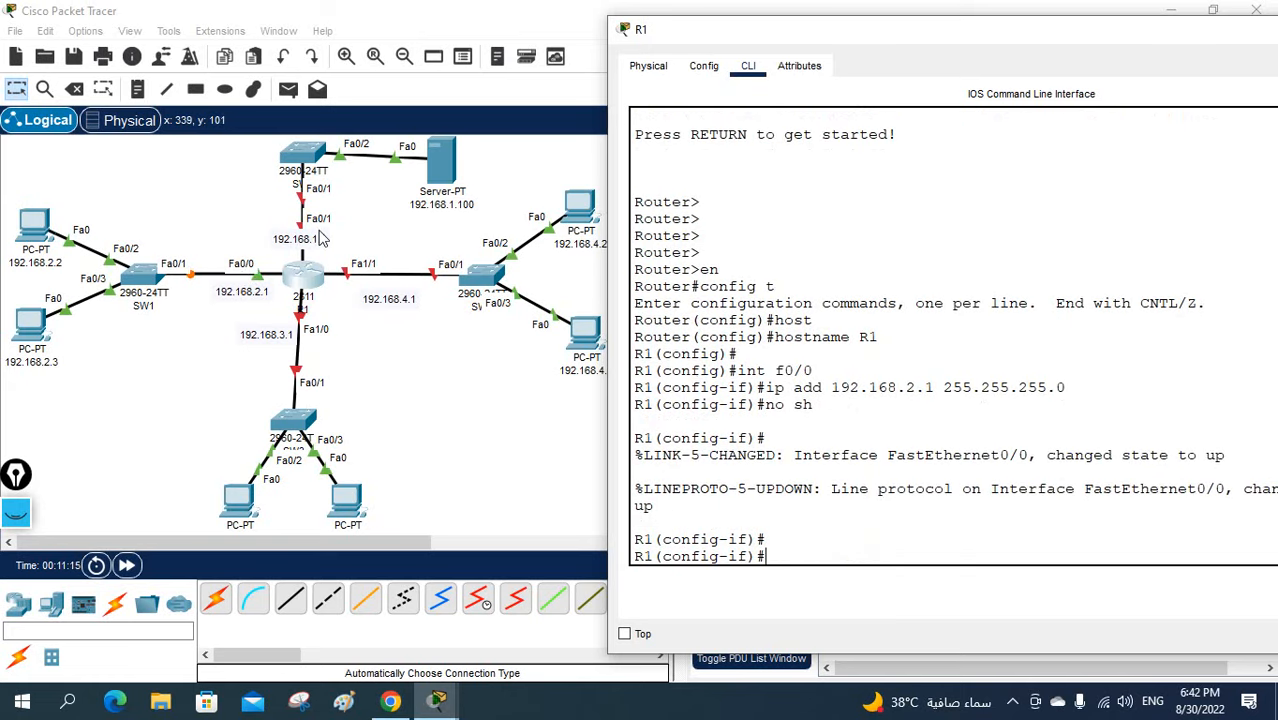
# Assign 192.168.1.1 with mask 255.255.255.0 to interface f0/1 and enable the interface.
pyautogui.write('int f0/1')
pyautogui.press('Return')
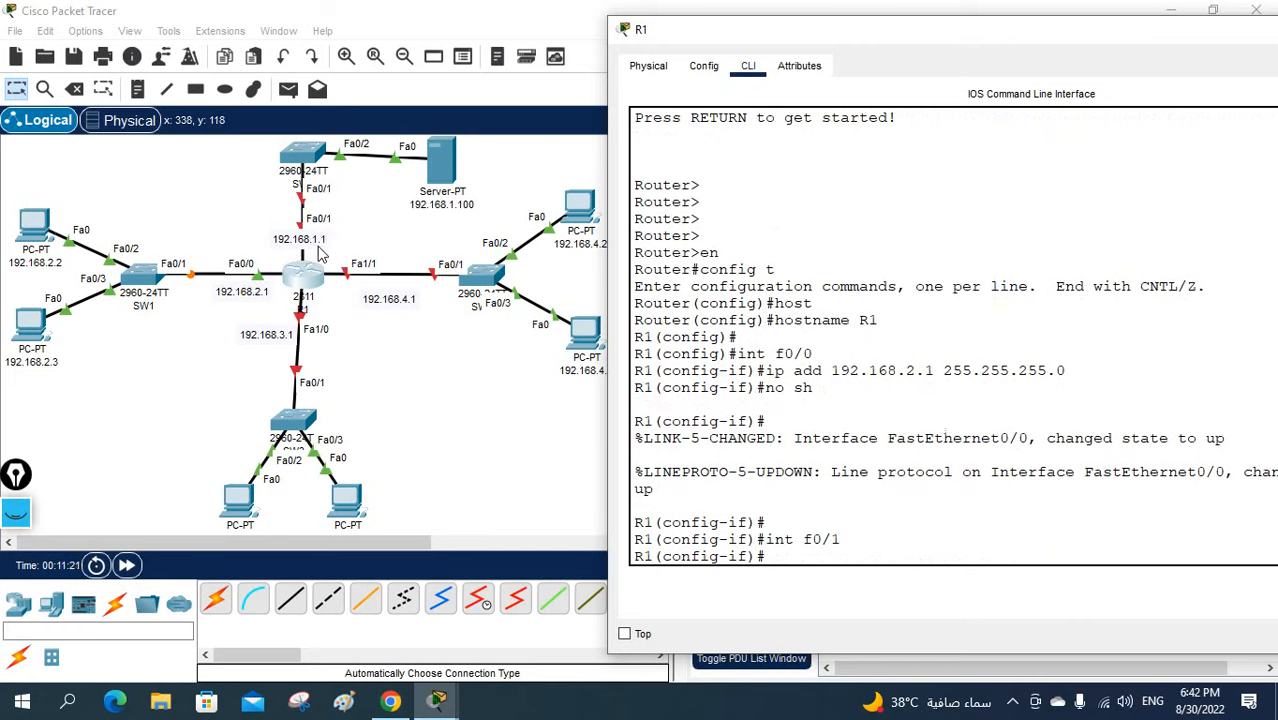
pyautogui.write('ip add 192.168.')
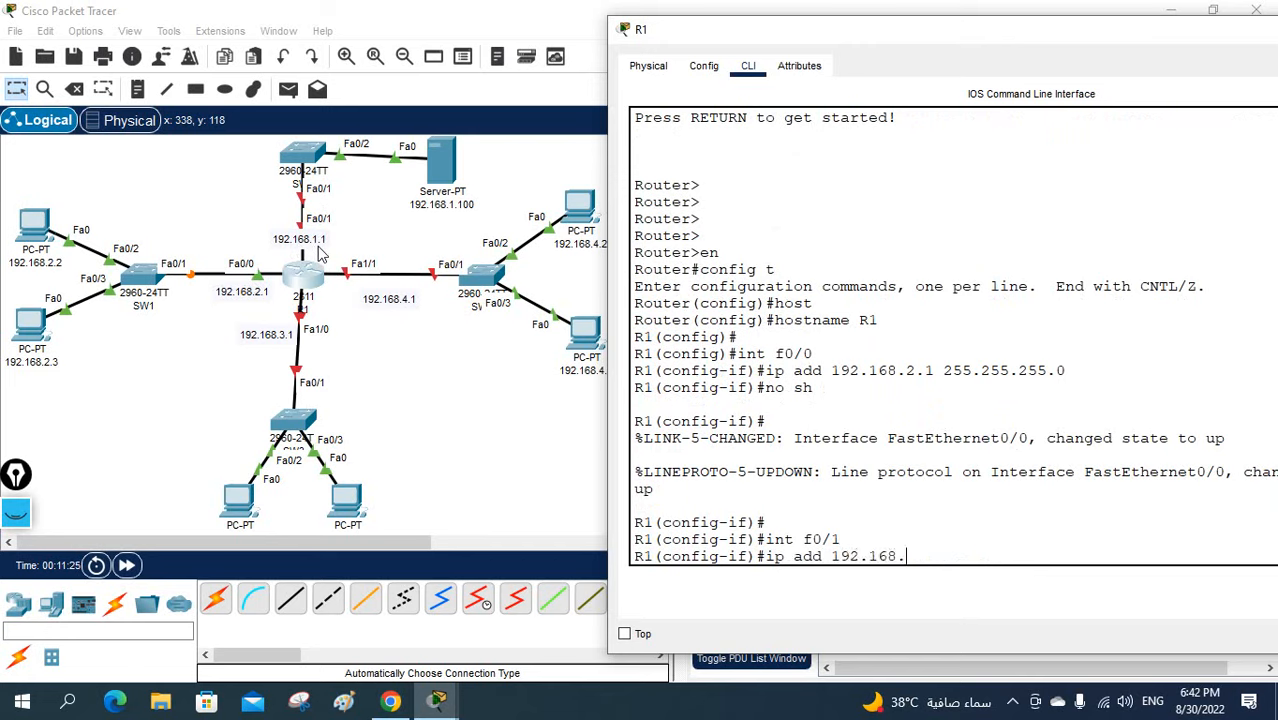
pyautogui.write('1.1 255.255.255.0')
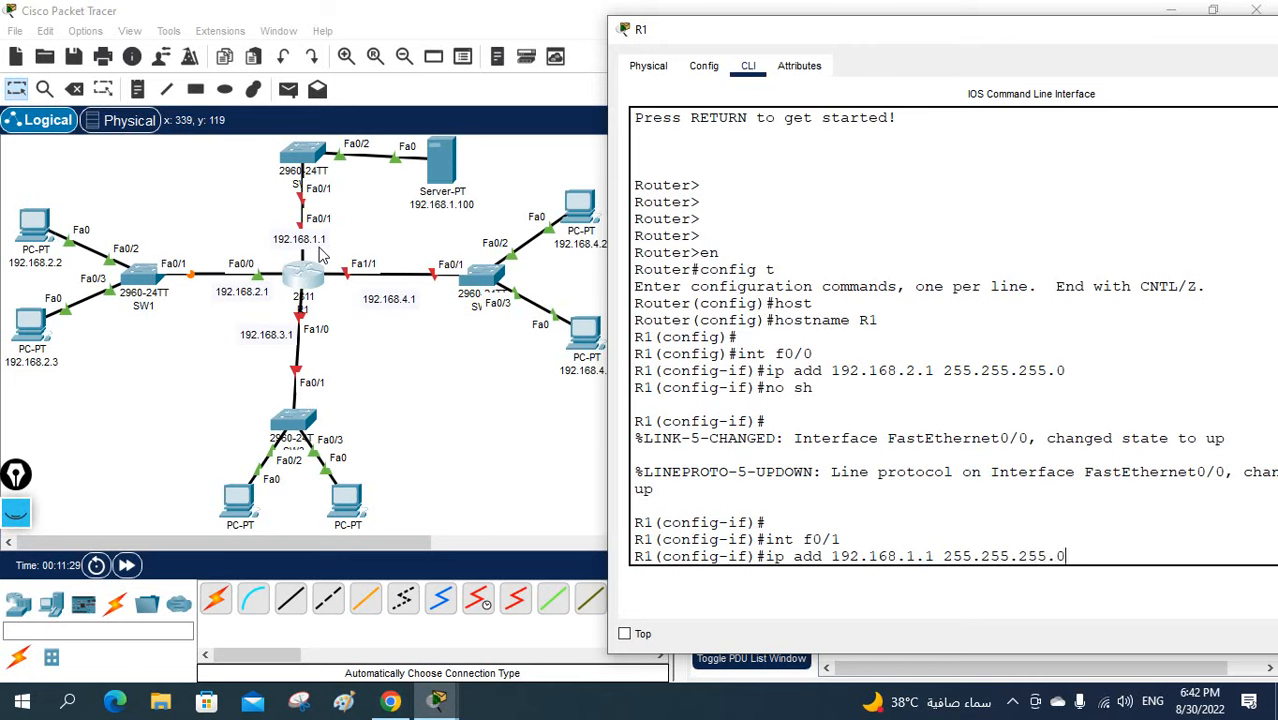
pyautogui.press('Return')
pyautogui.write('no sh')
pyautogui.press('Return')
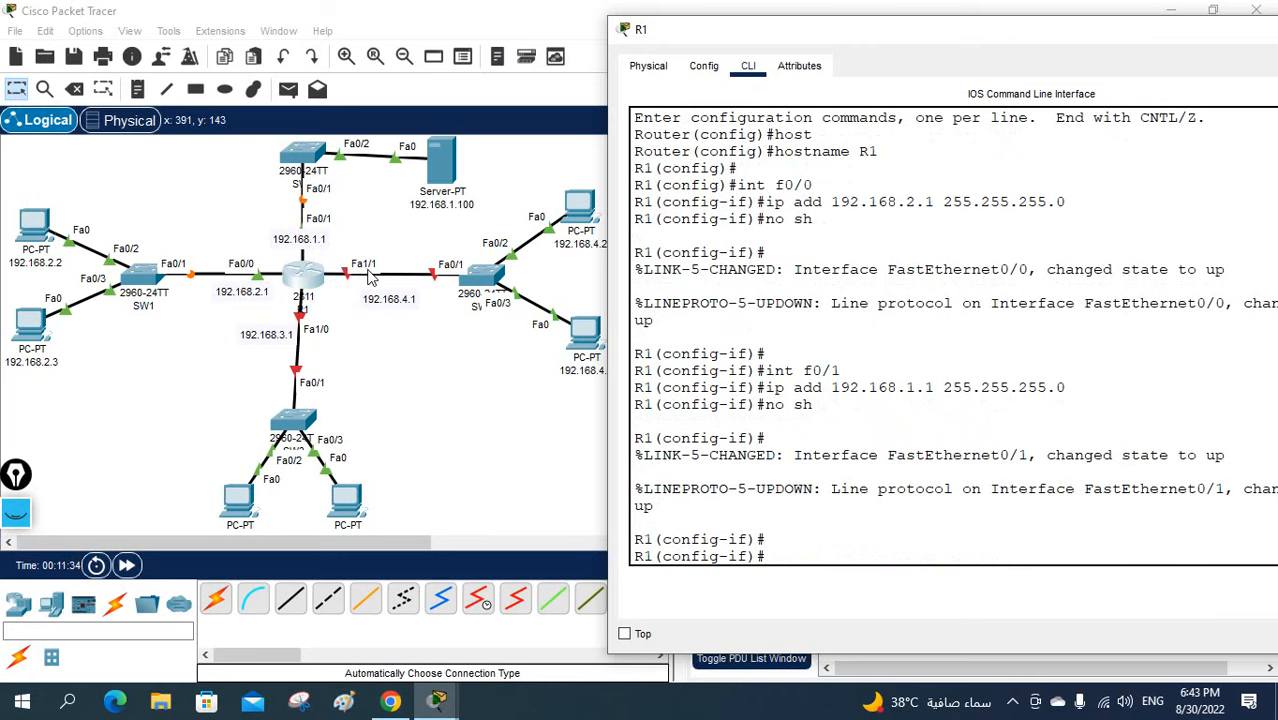
# Assign 192.168.4.1 with mask 255.255.255.0 to interface f1/1 and enable the interface.
pyautogui.write('f0')
pyautogui.press('Return')
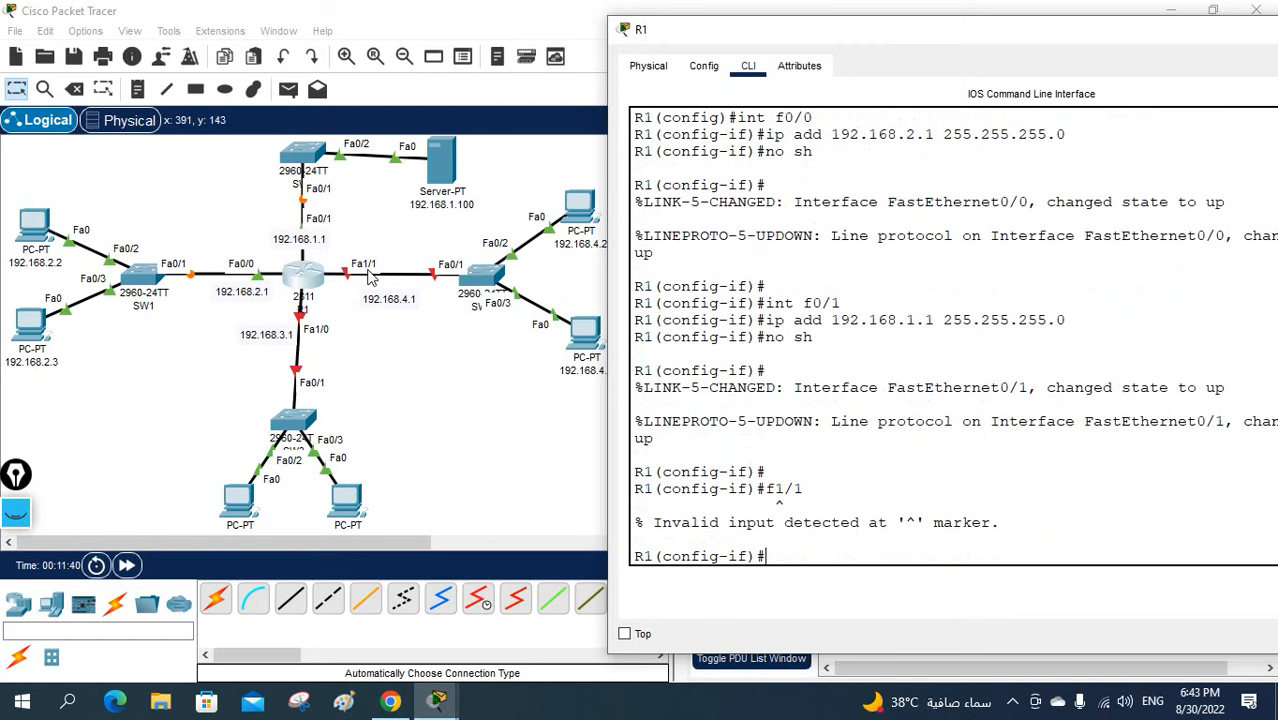
pyautogui.write('int f1/1')
pyautogui.press('Return')
pyautogui.write('i')
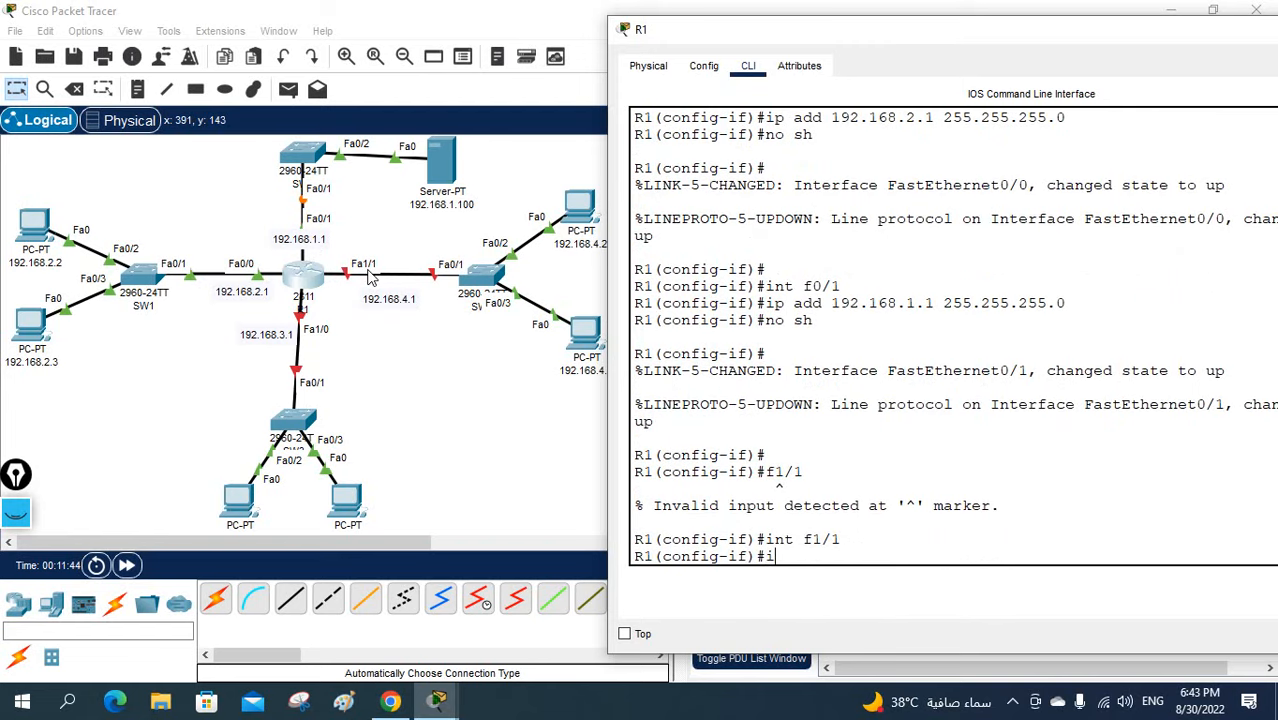
pyautogui.write('p add 192.168.')
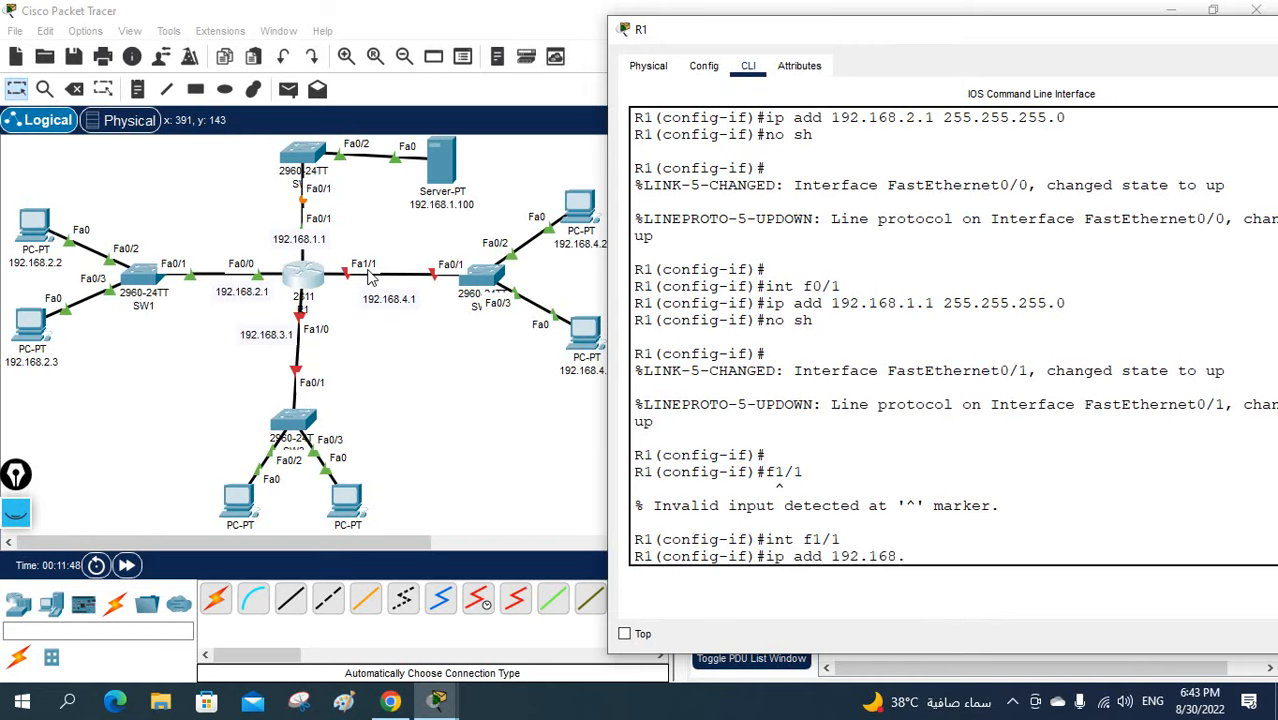
pyautogui.write('4.1 255.255.255.0')
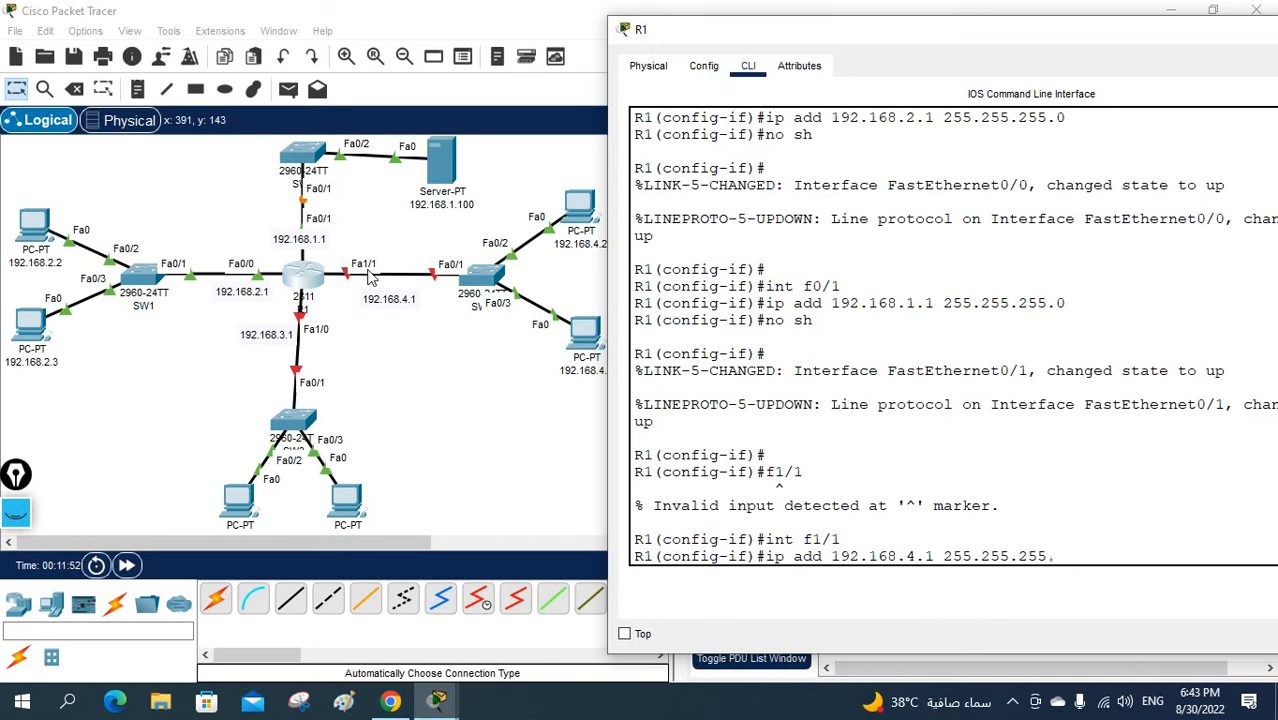
pyautogui.press('Return')
pyautogui.write('no sh')
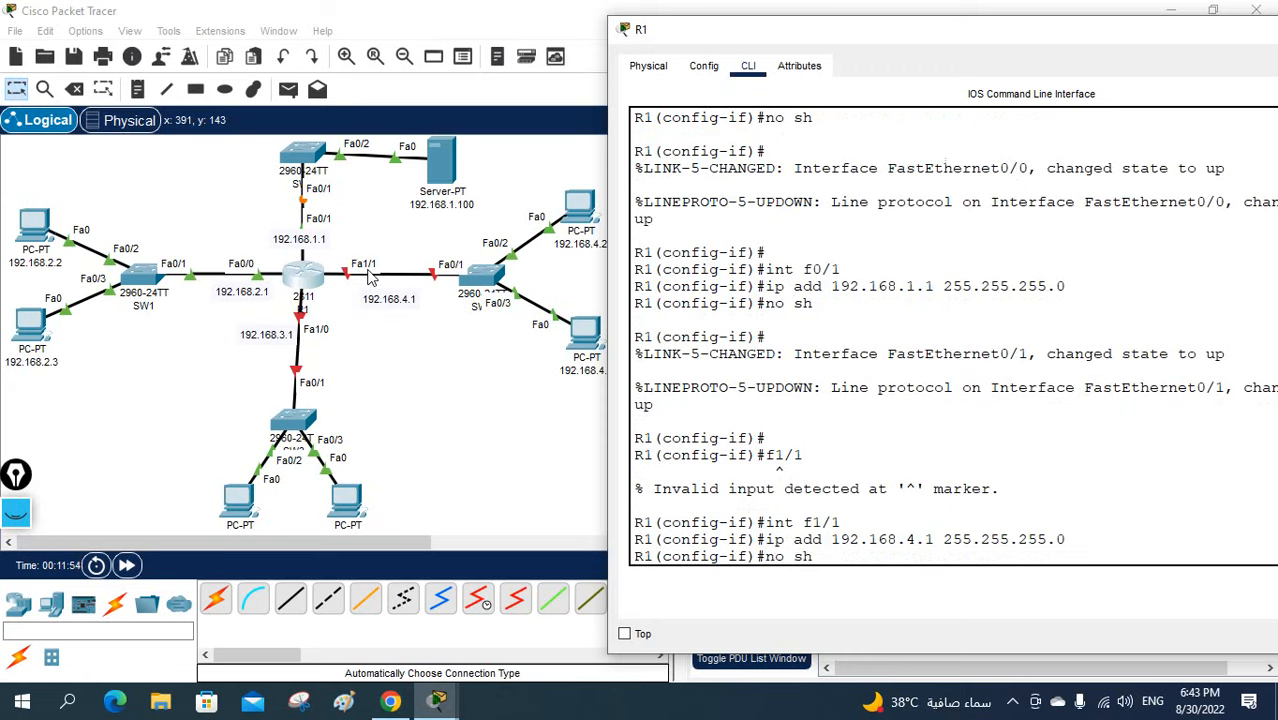
pyautogui.press('Return')
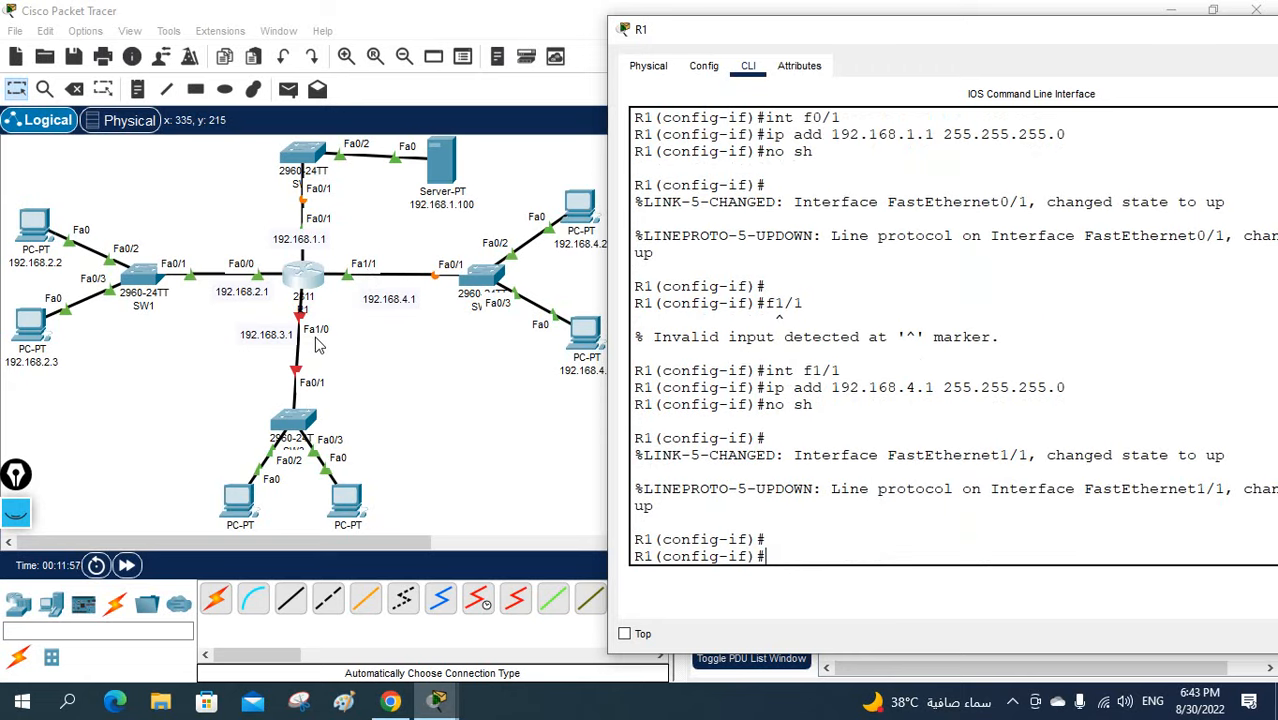
# Assign 192.168.3.1 with mask 255.255.255.0 to interface f1/0 and enable the interface.
pyautogui.write('int f1/0')
pyautogui.press('Return')
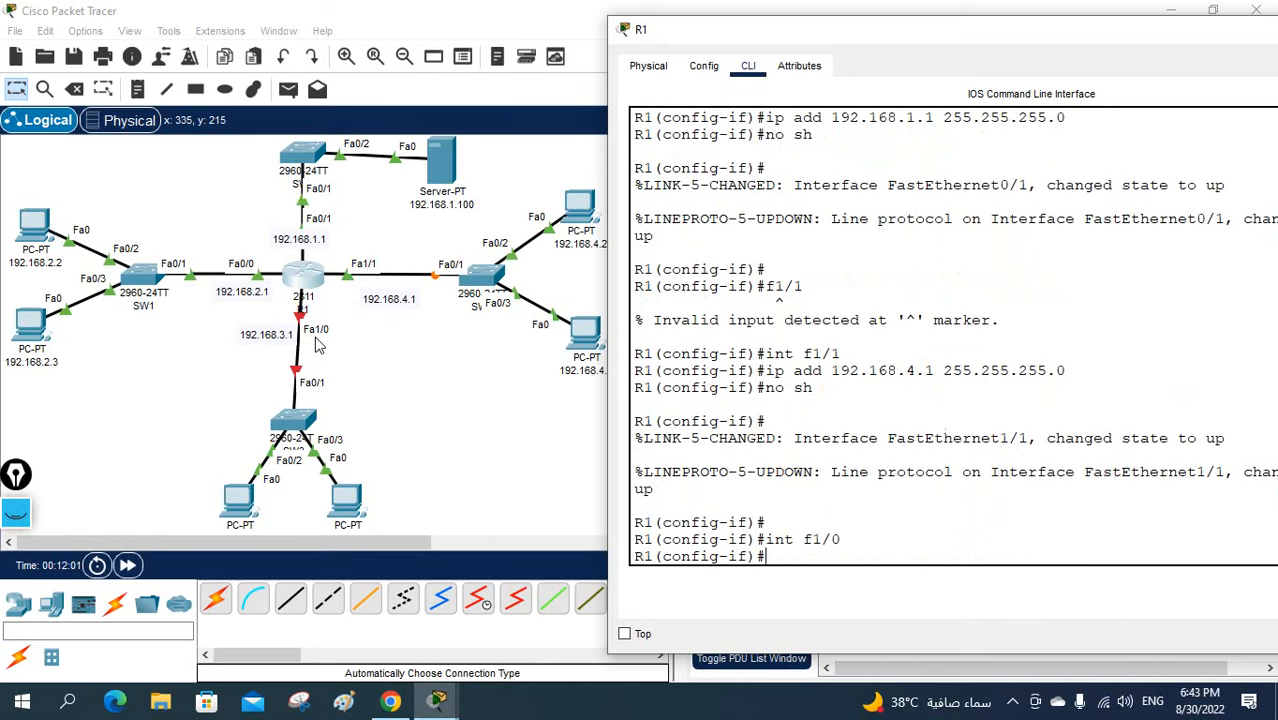
pyautogui.write('ip add')
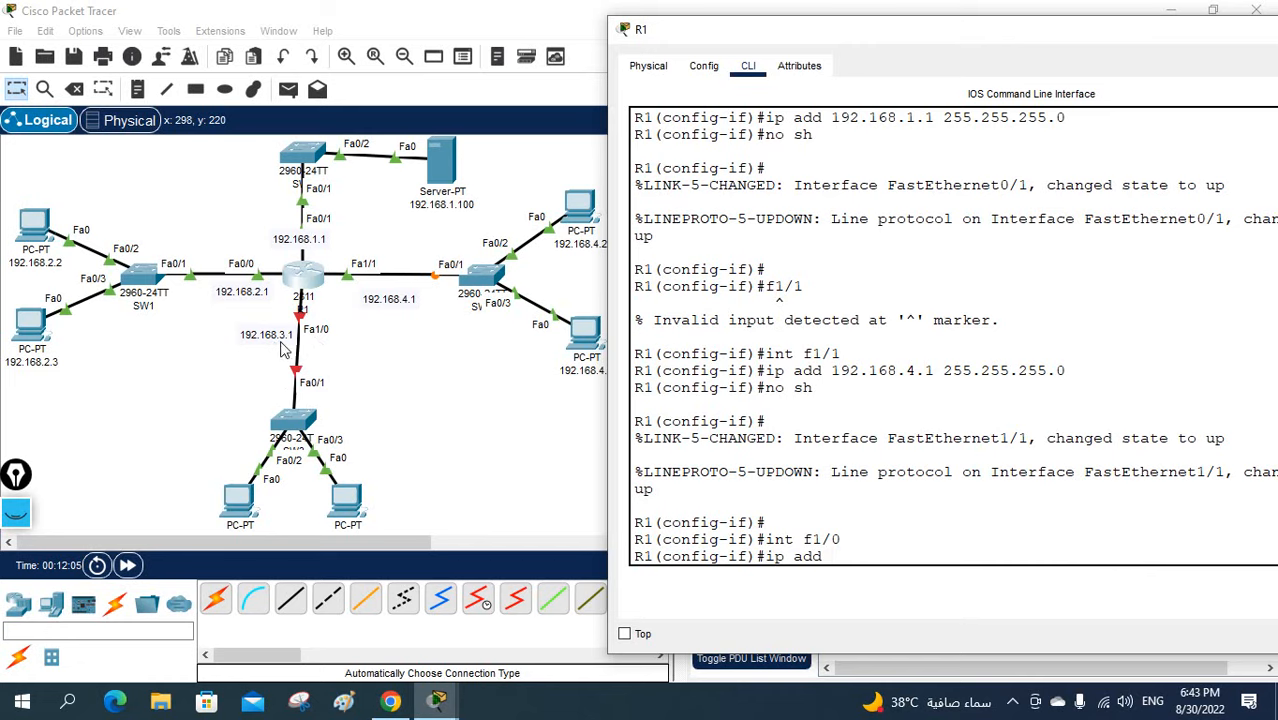
pyautogui.write(' 192.168.3.1 255.25')
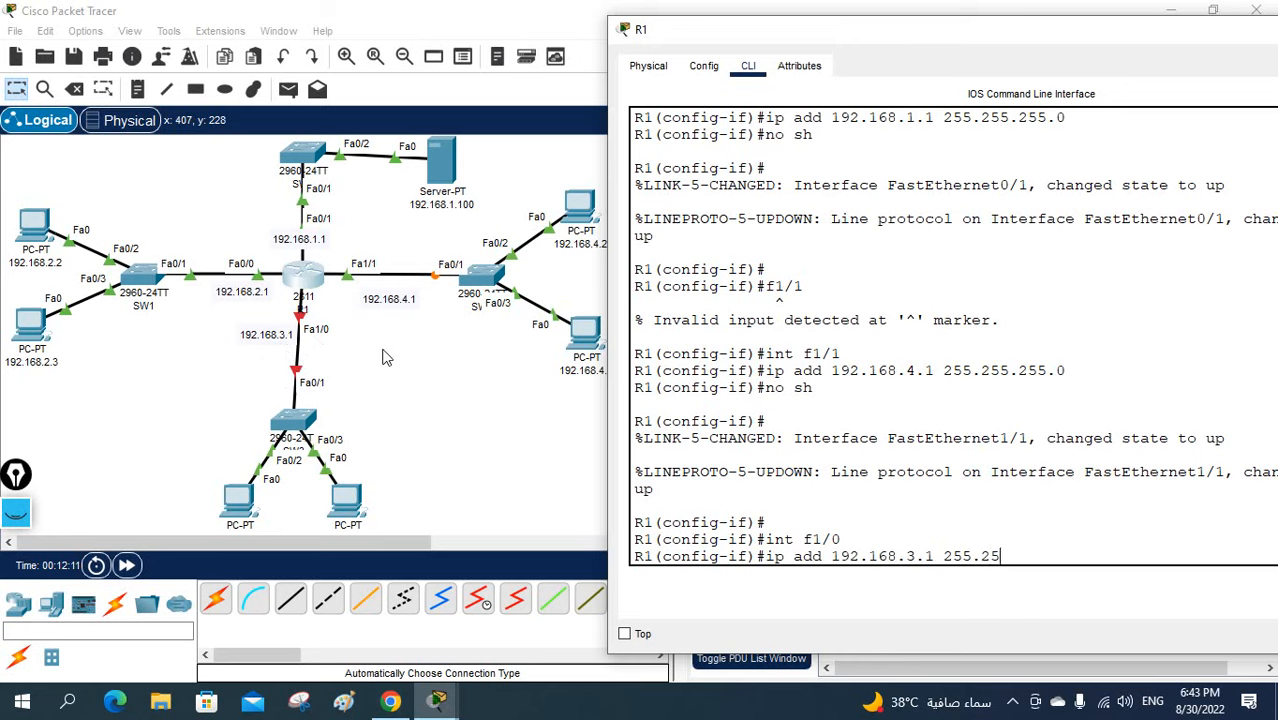
pyautogui.write('5.255.0')
pyautogui.press('Return')
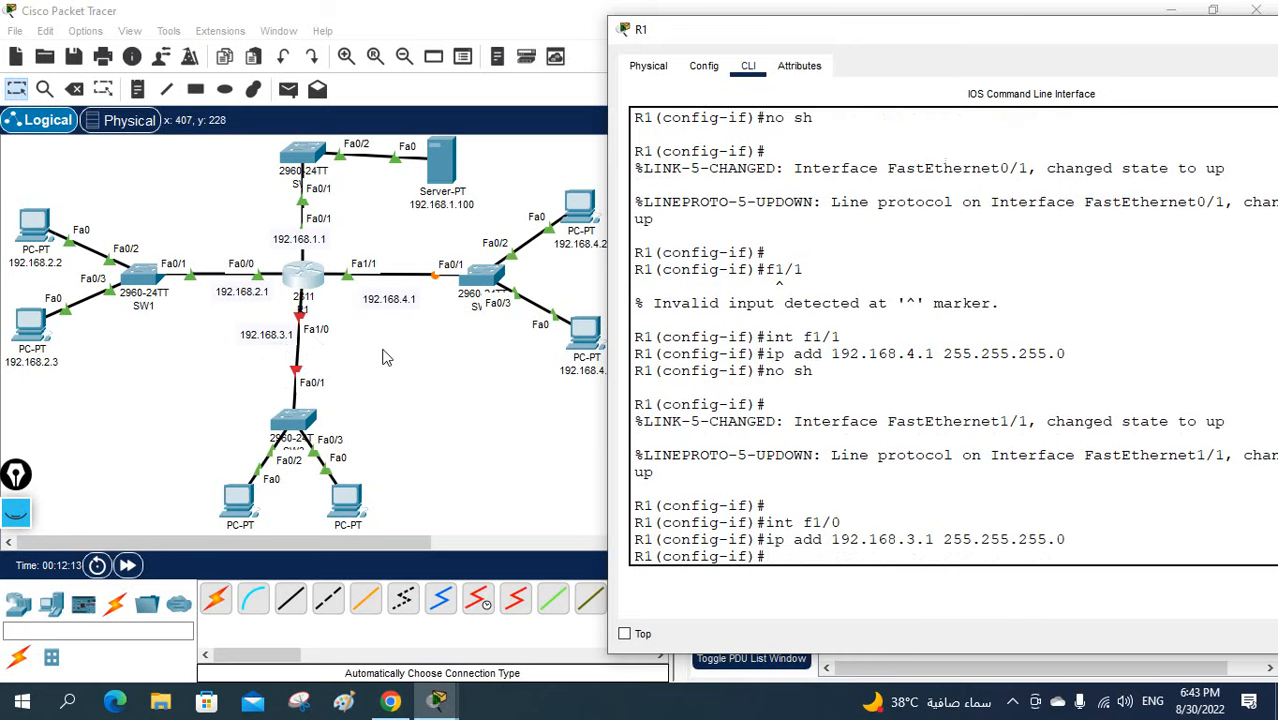
pyautogui.write('no sh')
pyautogui.press('Return')
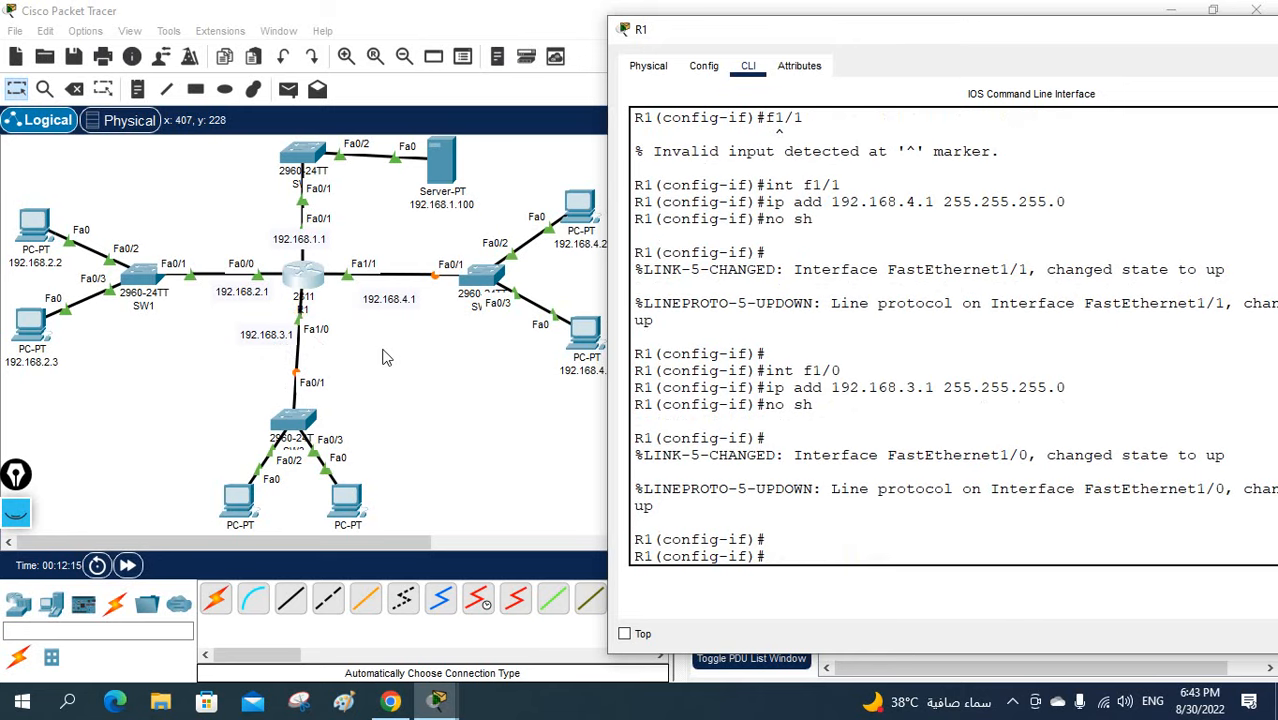
pyautogui.press('Return')
pyautogui.press('Return')
pyautogui.press('Return')
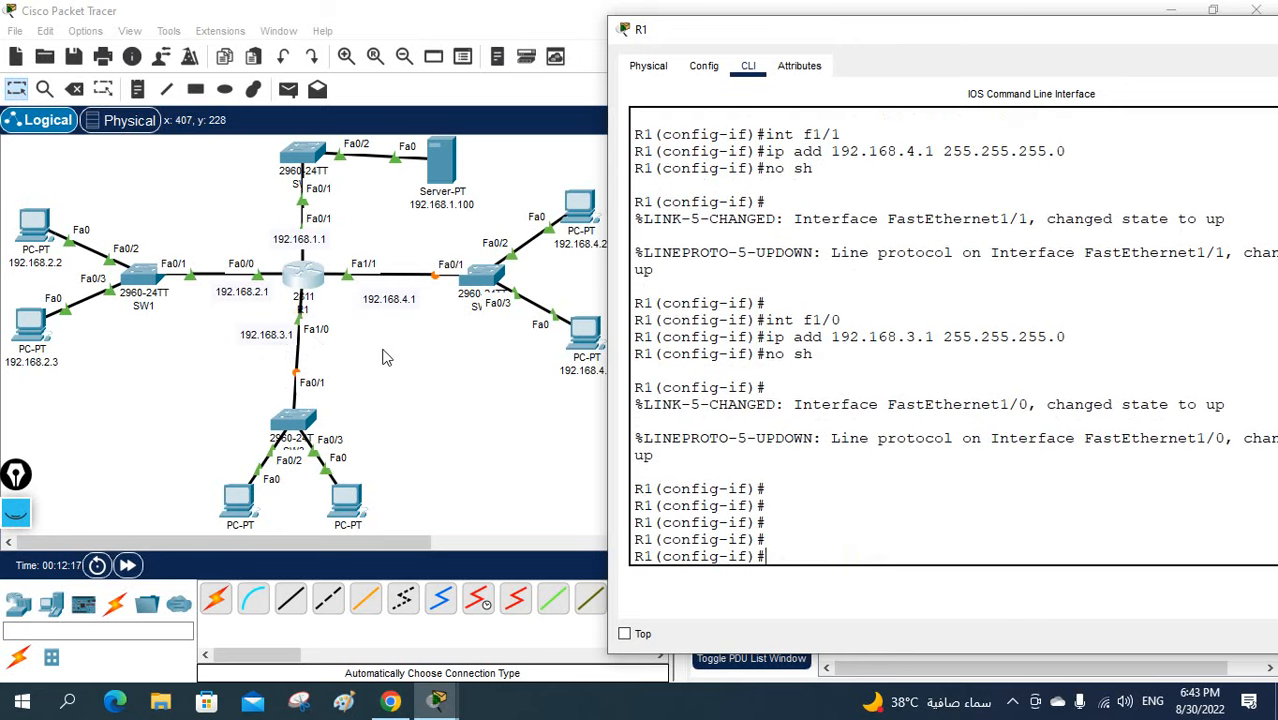
# Leave interface and global configuration modes to return to R1's privileged prompt.
pyautogui.write('exit')
pyautogui.press('Return')
pyautogui.press('Return')
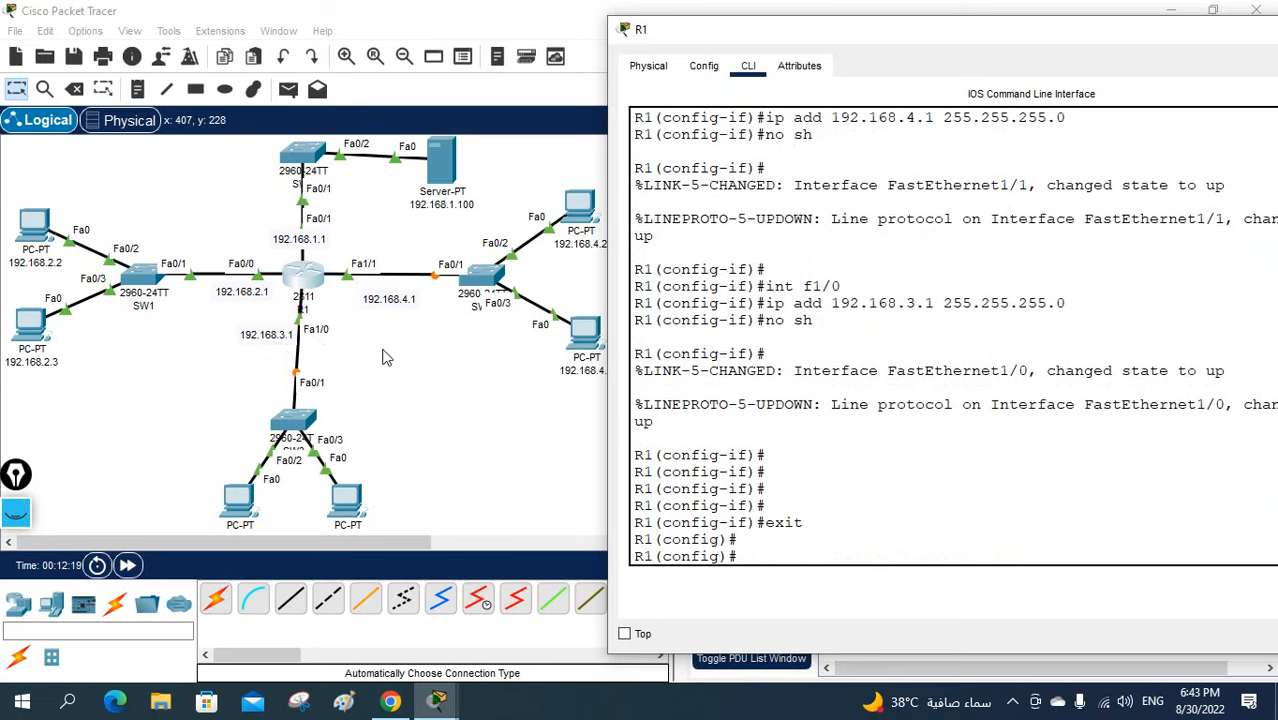
pyautogui.hotkey('ctrl', 'z')
pyautogui.press('Return')
pyautogui.press('Return')
# Display the brief IP summary of R1's interfaces with sh ip int br.
pyautogui.write('sh i')
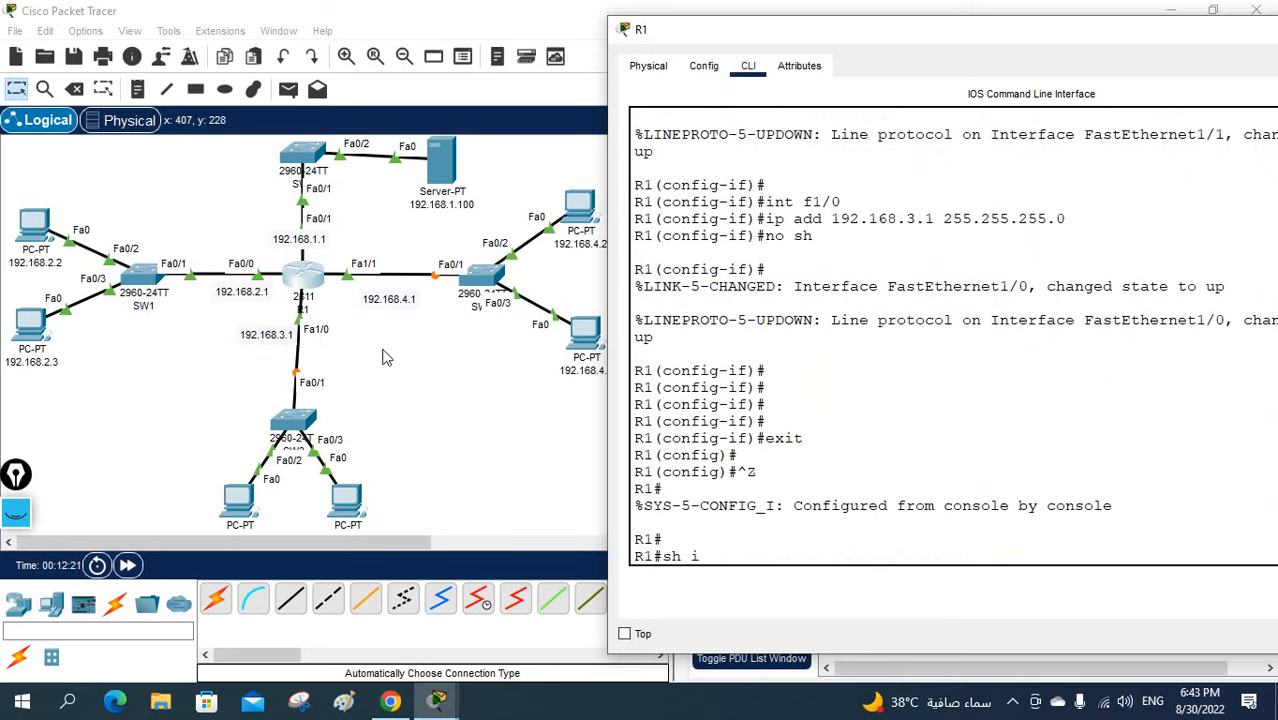
pyautogui.write('p int br')
pyautogui.press('Return')
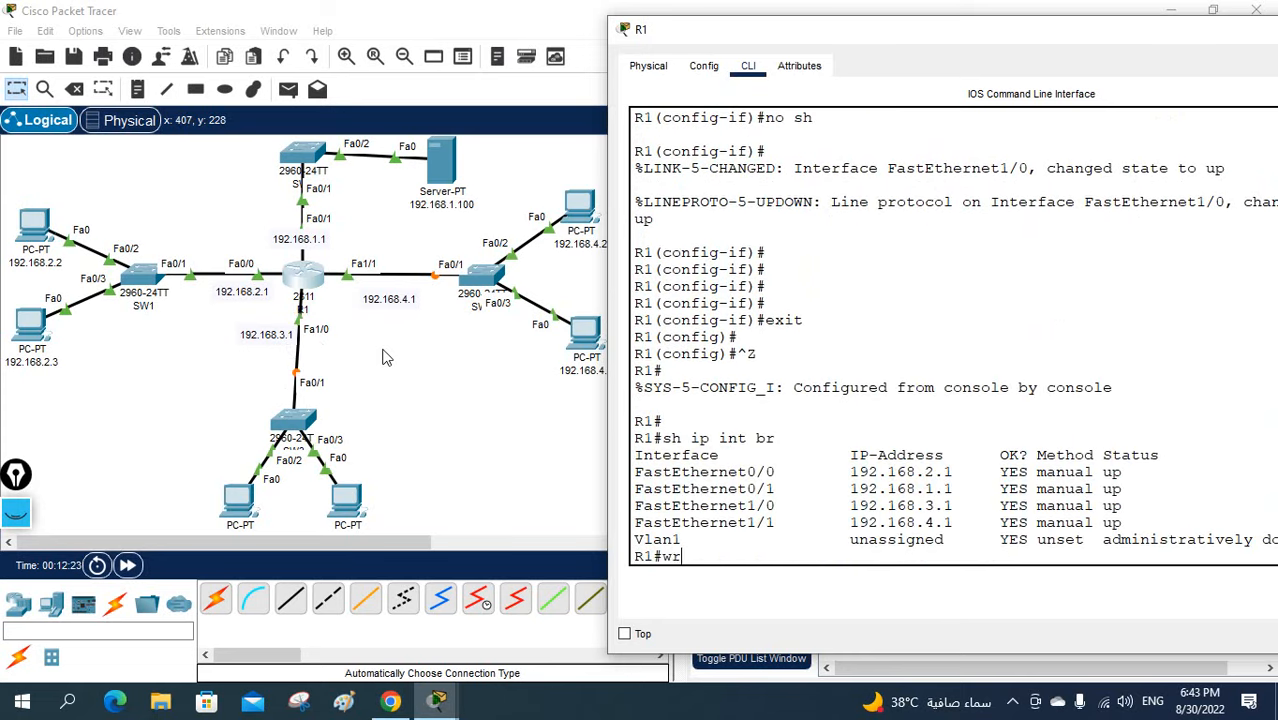
# Save R1's running configuration with wr and highlight the FastEthernet0/0 entry in the interface summary.
pyautogui.write('wr')
pyautogui.press('Return')
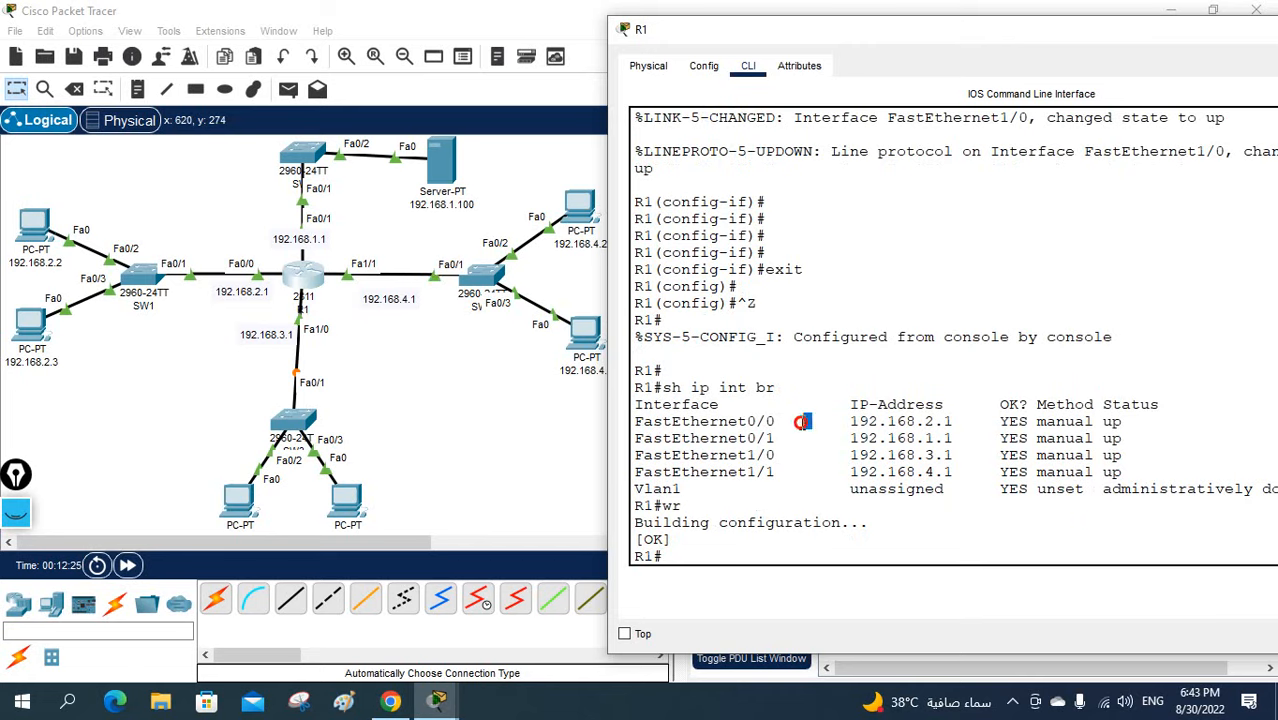
pyautogui.moveTo(803, 421); pyautogui.dragTo(672, 421)
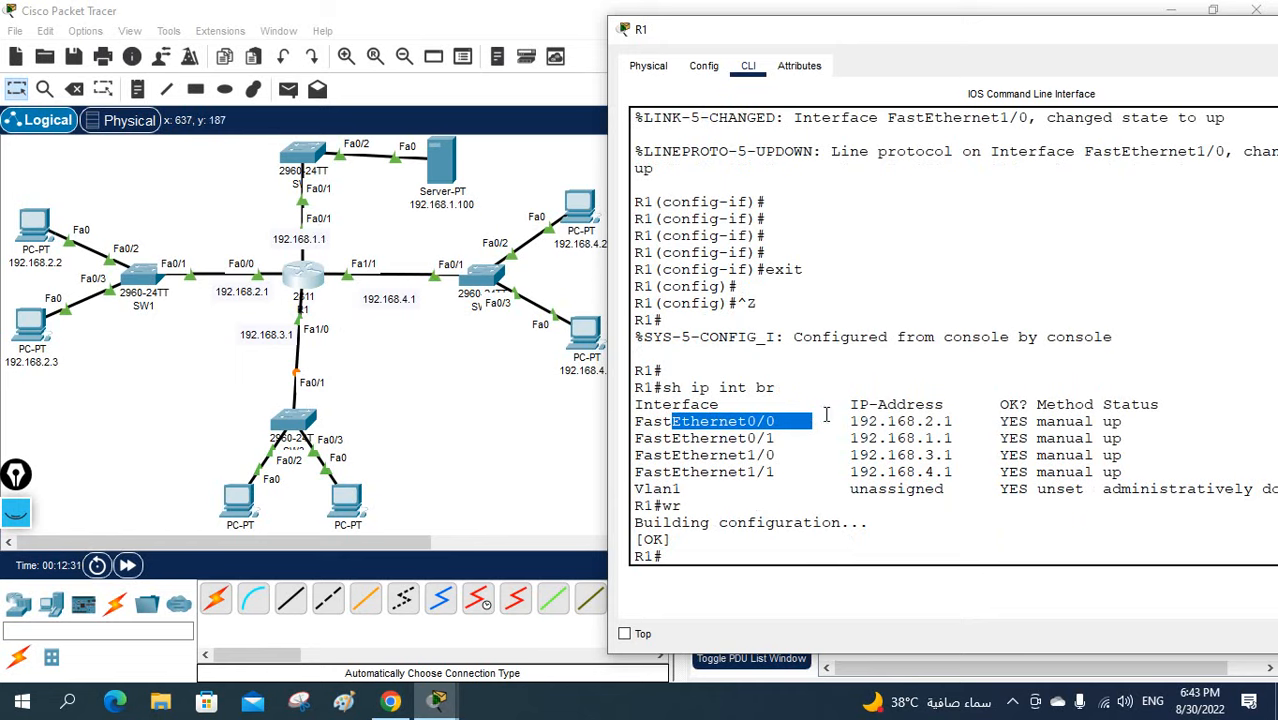
# Review the remaining interface addresses in R1's brief IP summary against the topology labels and close R1's window.
pyautogui.moveTo(957, 441); pyautogui.dragTo(858, 439)
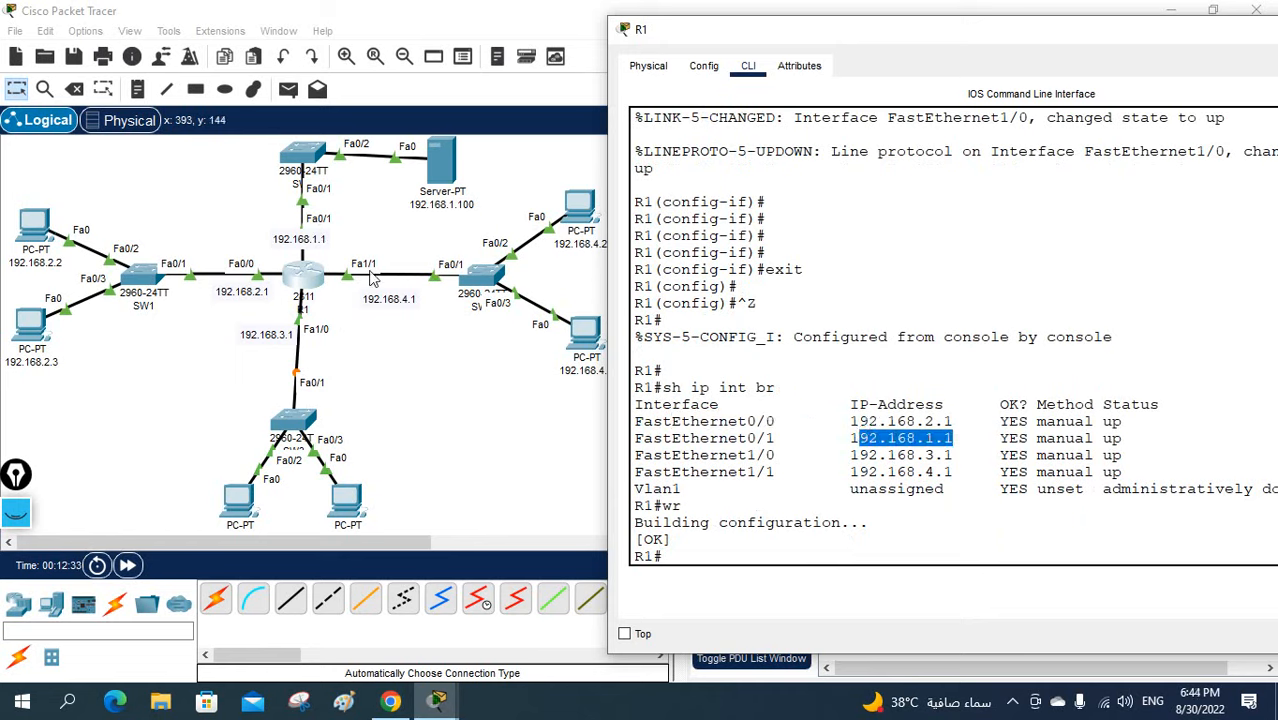
pyautogui.moveTo(796, 471); pyautogui.dragTo(940, 472)
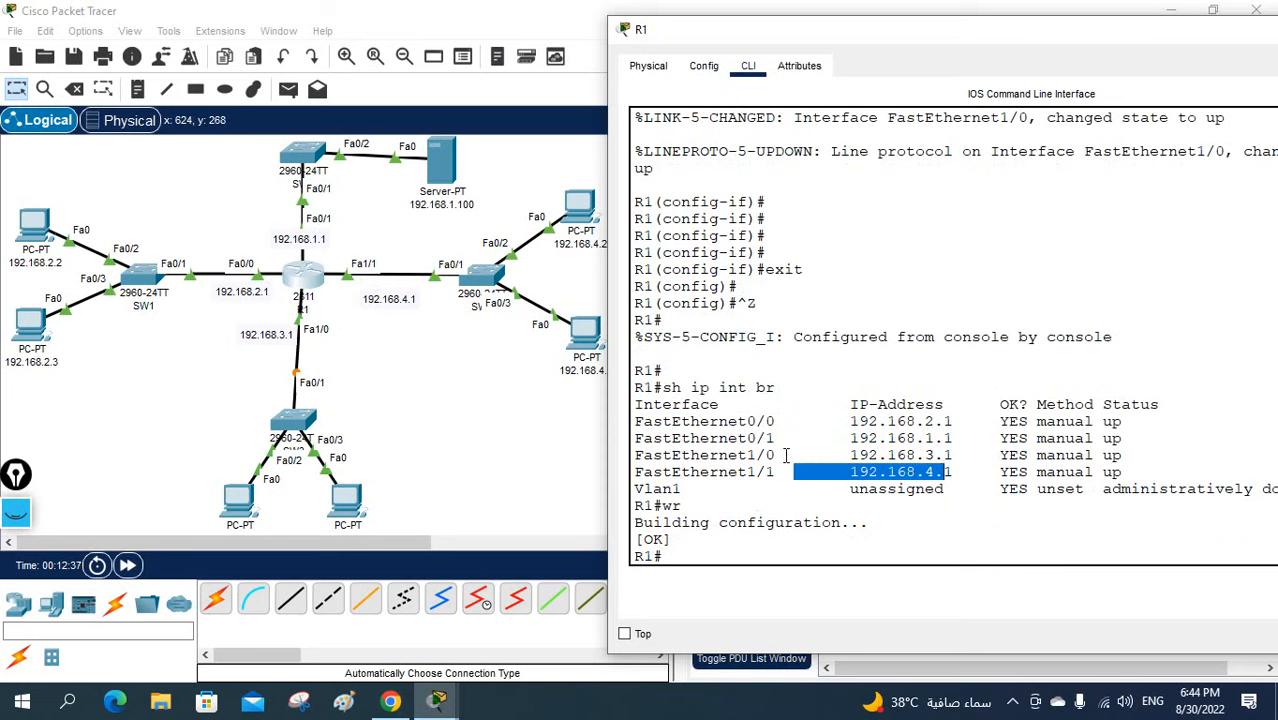
pyautogui.moveTo(786, 455); pyautogui.dragTo(708, 454)
pyautogui.click(1026, 470)
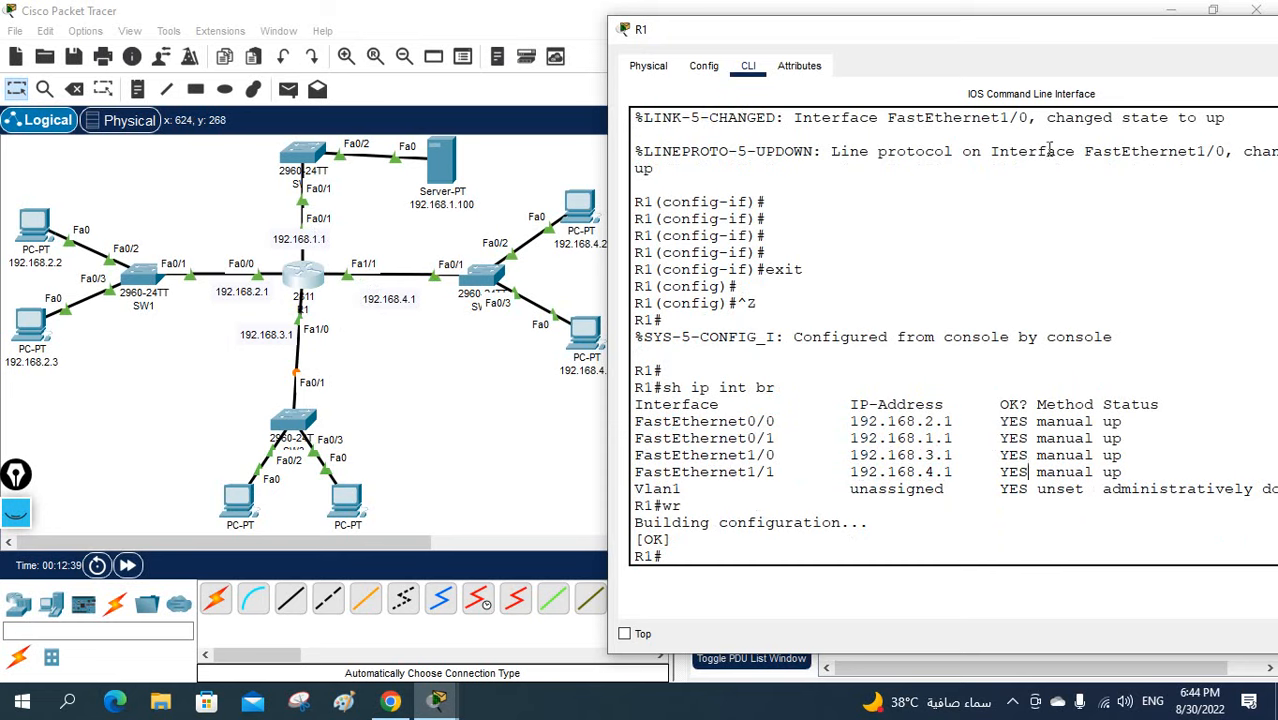
pyautogui.moveTo(1026, 345); pyautogui.dragTo(1018, 340)
pyautogui.moveTo(972, 33); pyautogui.dragTo(729, 57)
pyautogui.click(1191, 54)
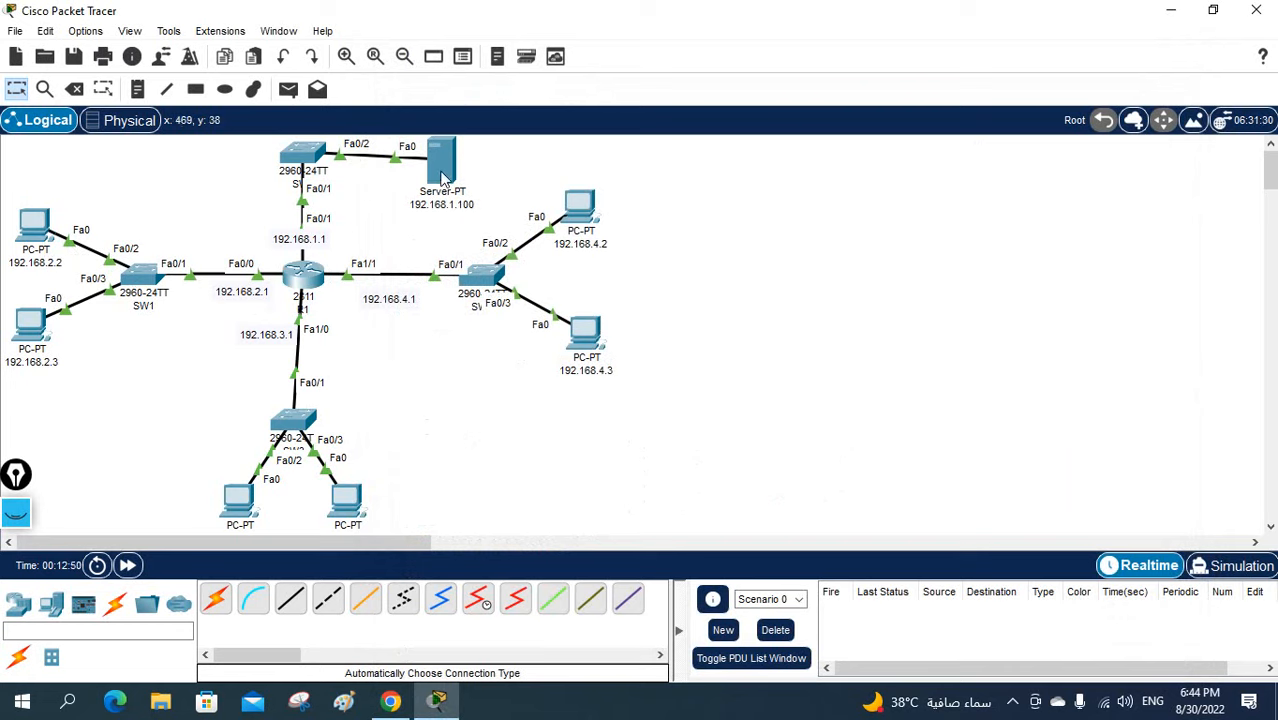
# Copy the server's address 192.168.1.100 from its label and ping it from the command prompt of PC 192.168.2.2.
pyautogui.click(462, 205)
pyautogui.hotkey('ctrl', 'c')
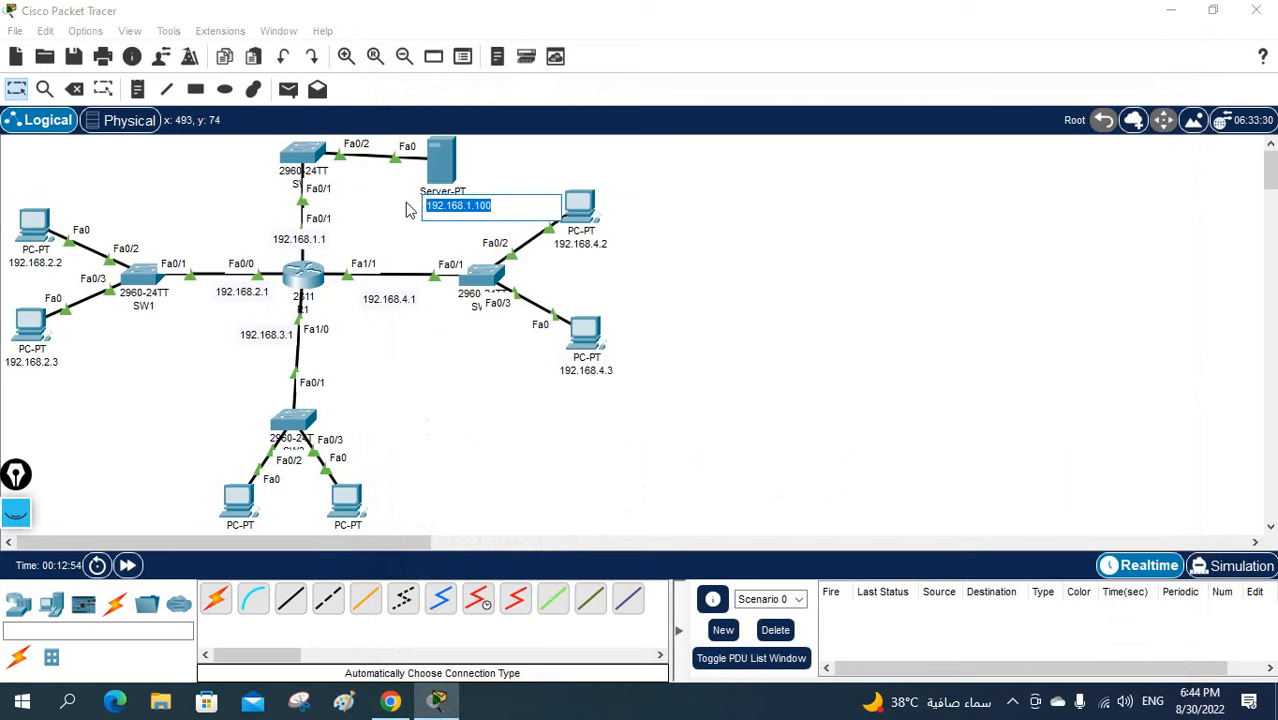
pyautogui.click(40, 228)
pyautogui.click(735, 140)
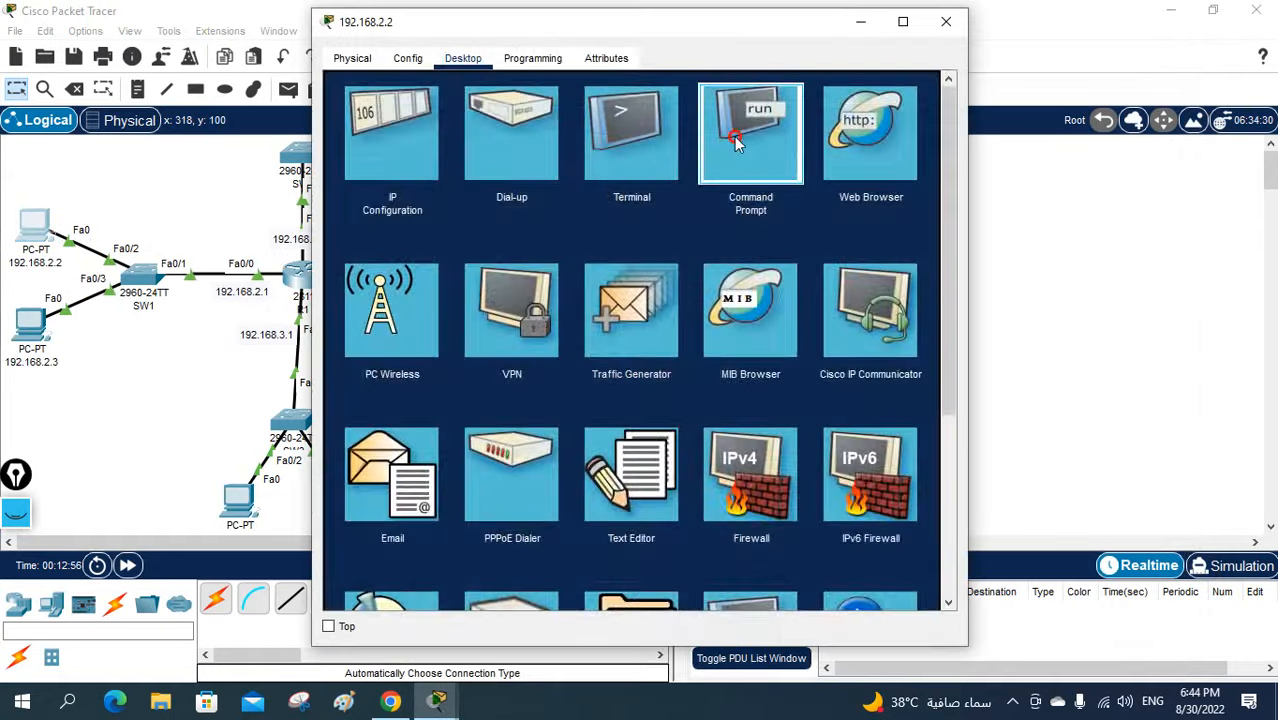
pyautogui.write('ping')
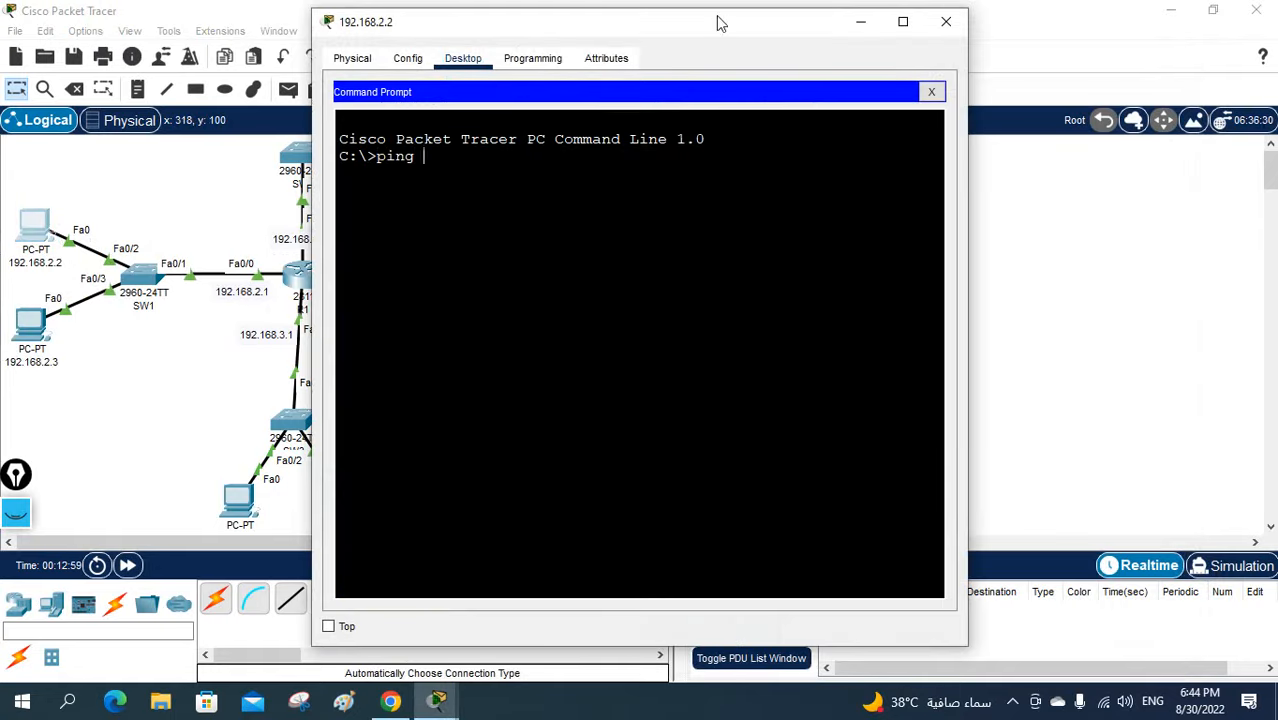
pyautogui.moveTo(719, 23); pyautogui.dragTo(1034, 75)
pyautogui.write('ng')
pyautogui.rightClick(772, 240)
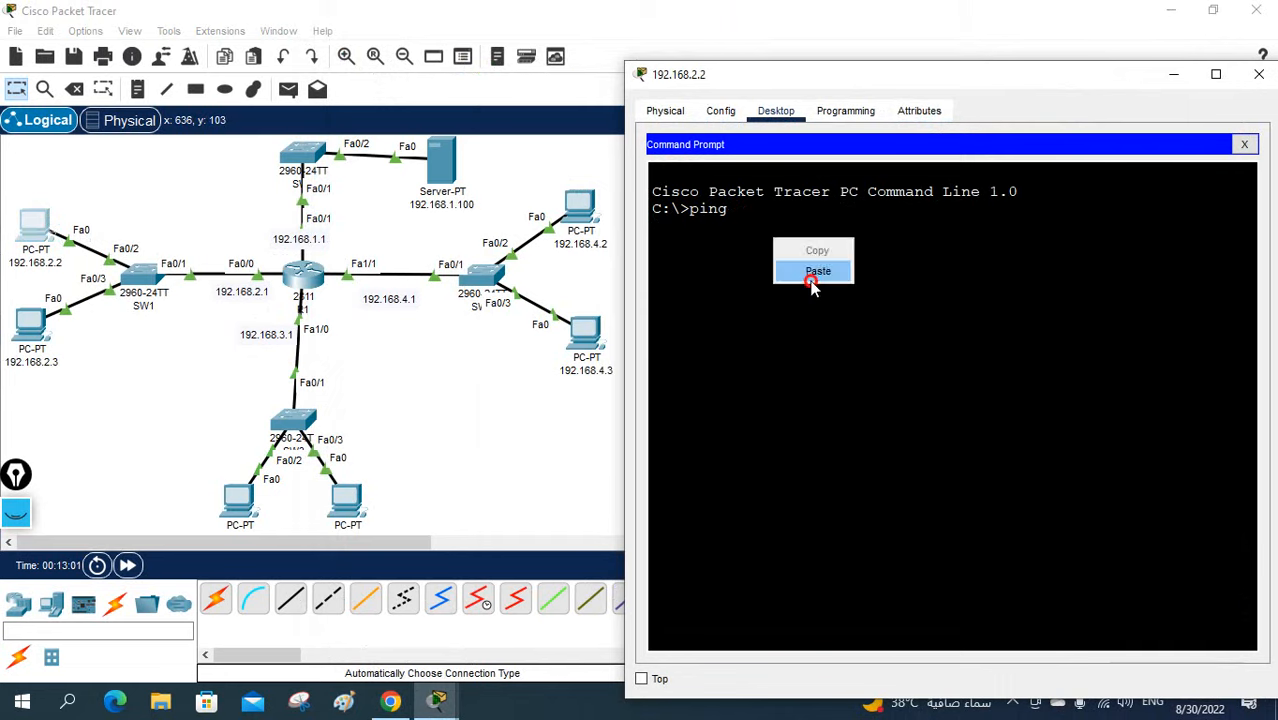
pyautogui.click(805, 278)
pyautogui.press('Return')
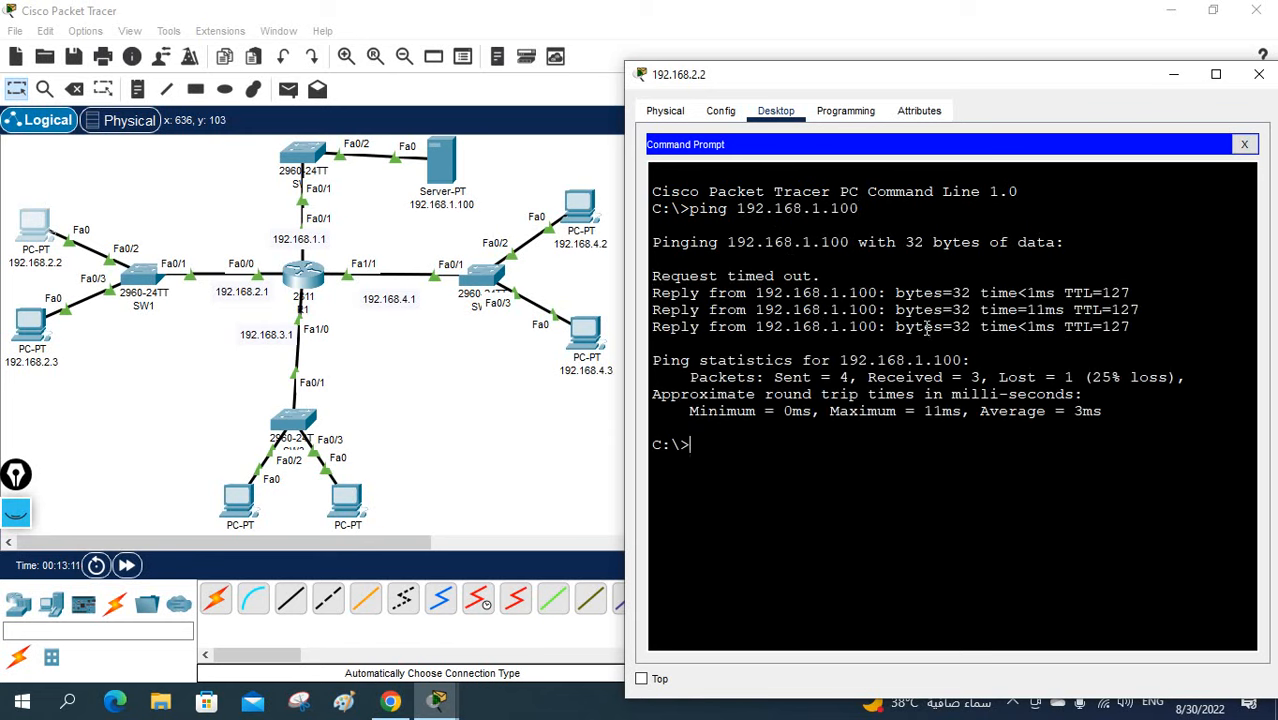
pyautogui.click(451, 170)
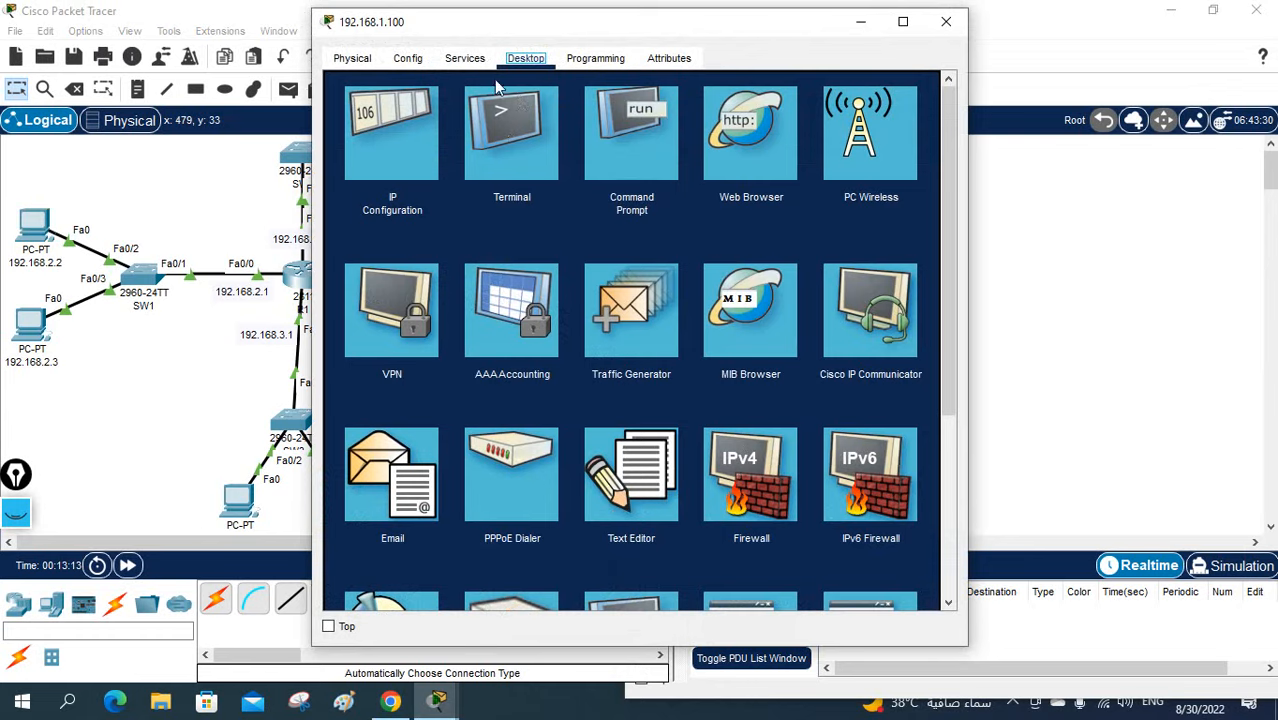
pyautogui.click(465, 58)
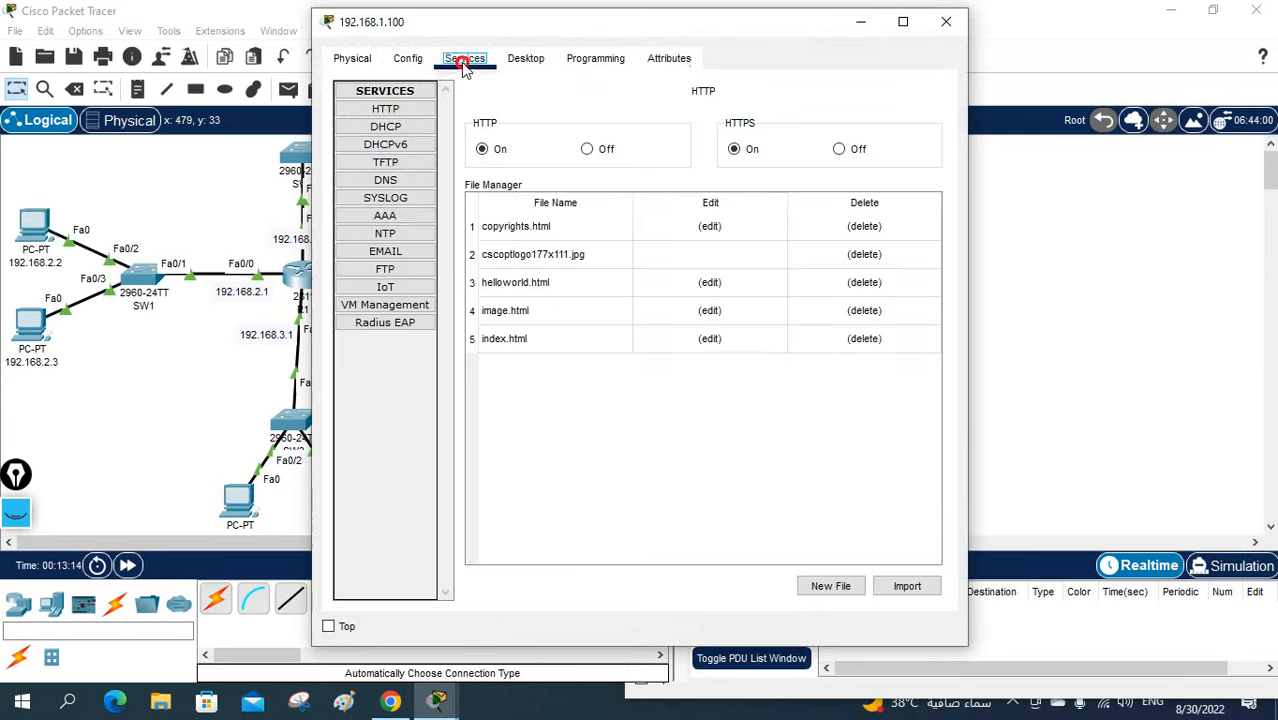
pyautogui.click(392, 183)
pyautogui.click(620, 176)
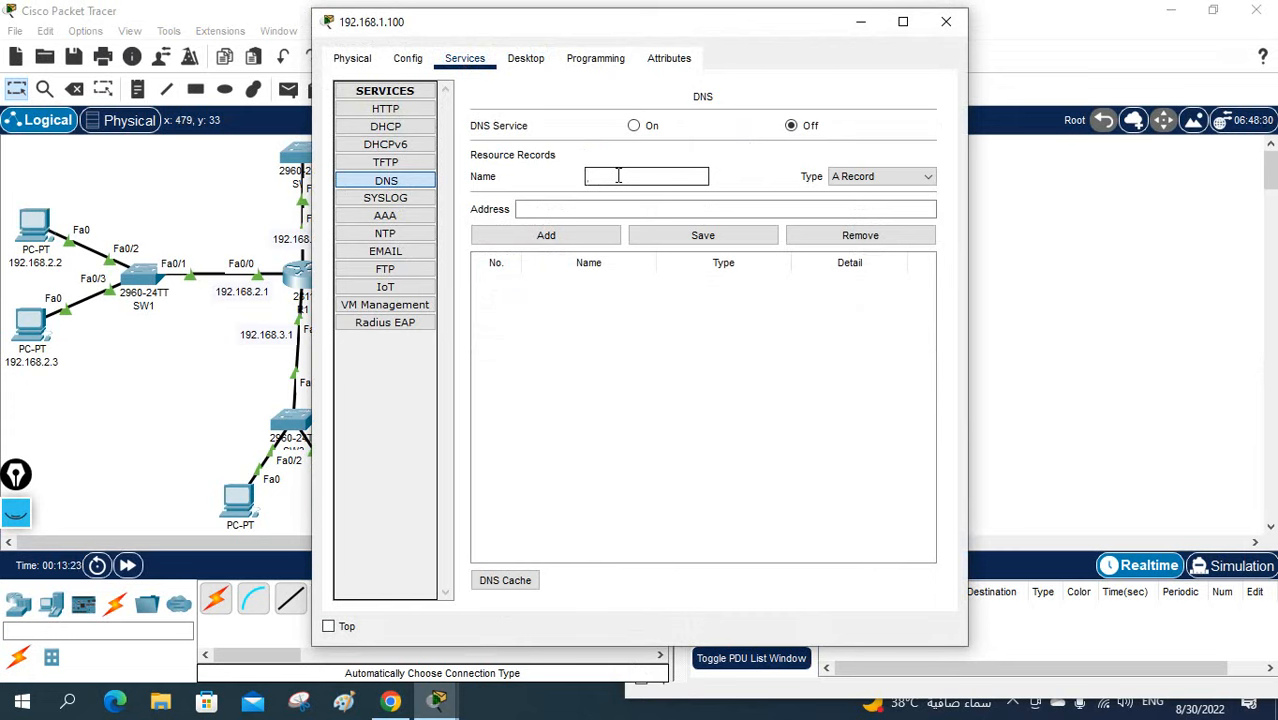
pyautogui.write('www.google.com')
pyautogui.click(588, 205)
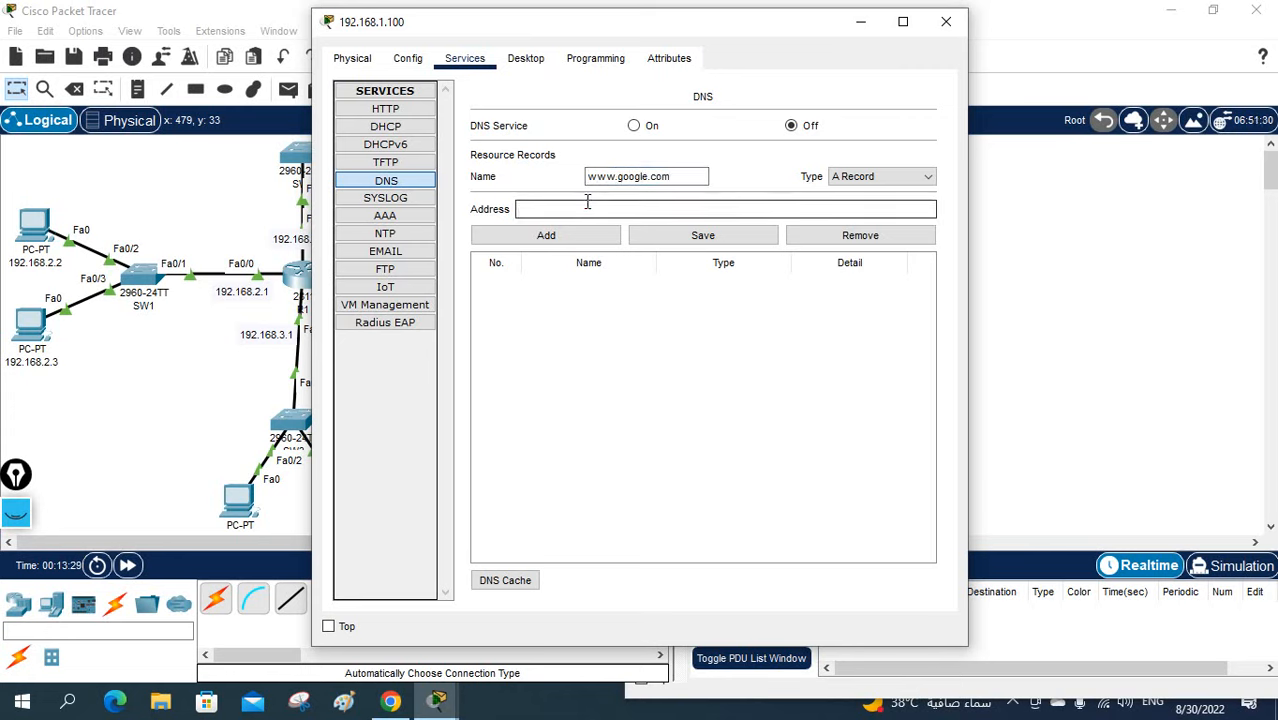
pyautogui.hotkey('ctrl', 'v')
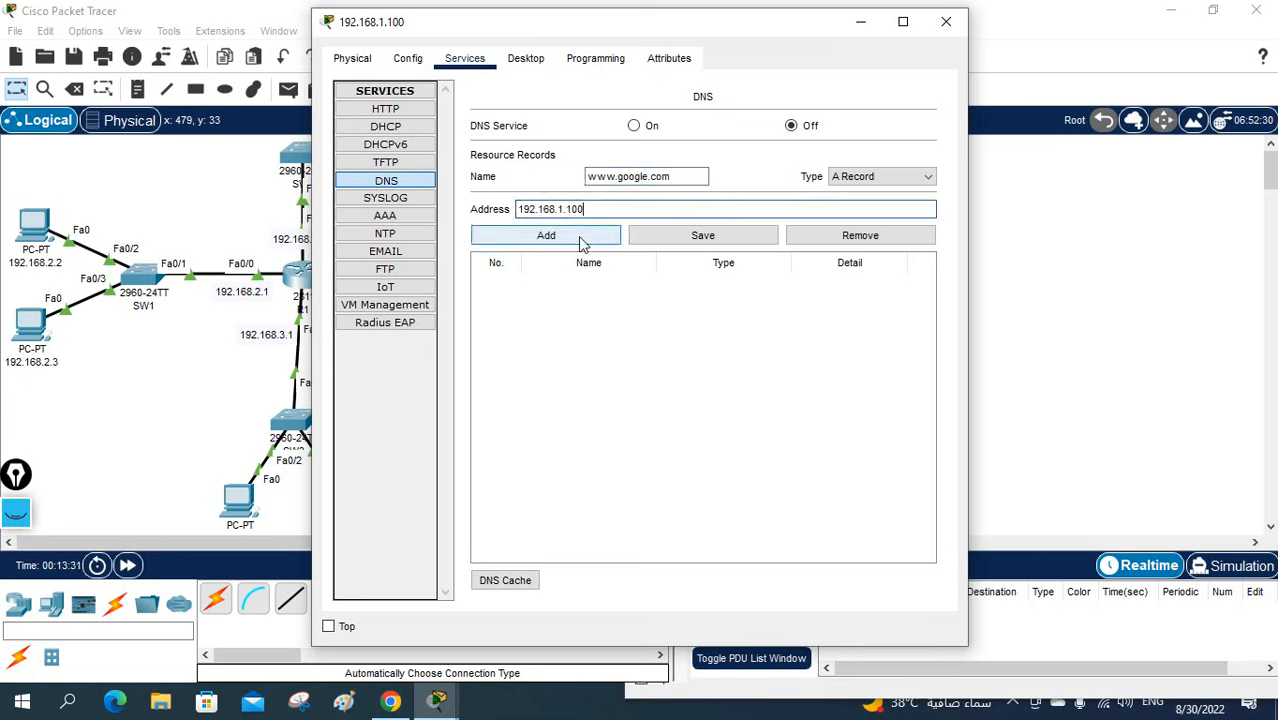
pyautogui.click(578, 236)
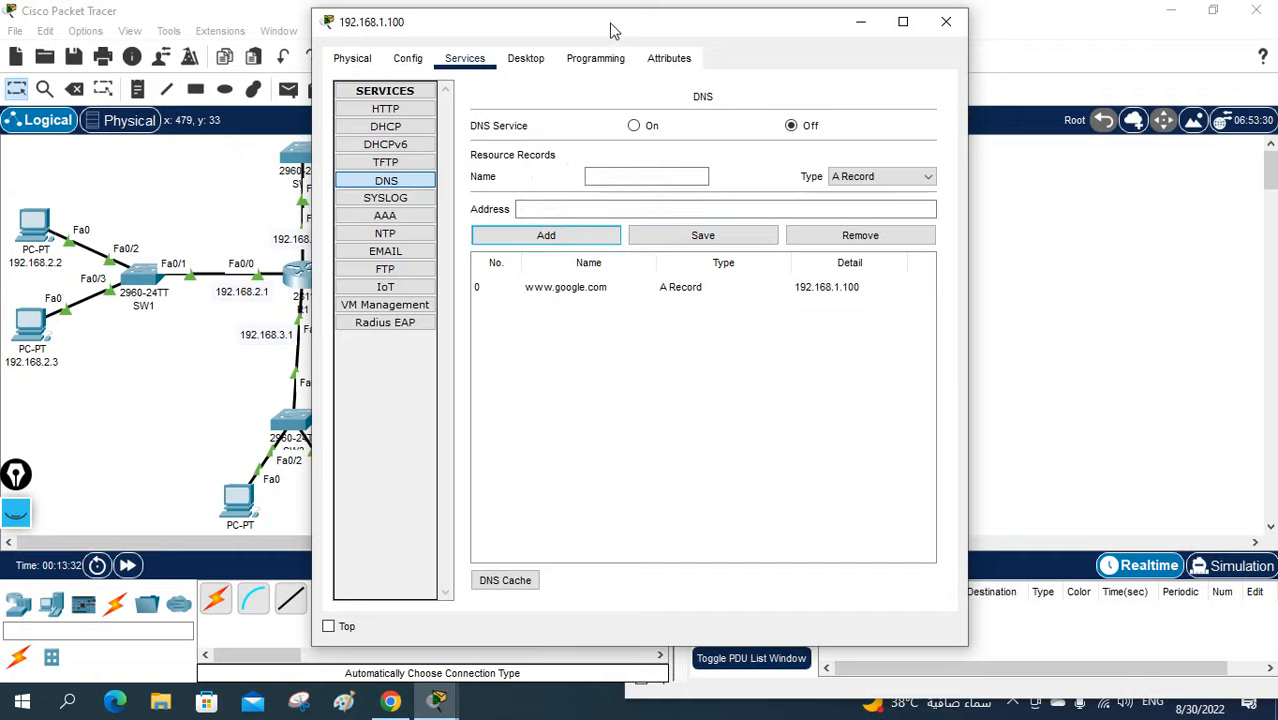
pyautogui.moveTo(607, 26); pyautogui.dragTo(822, 45)
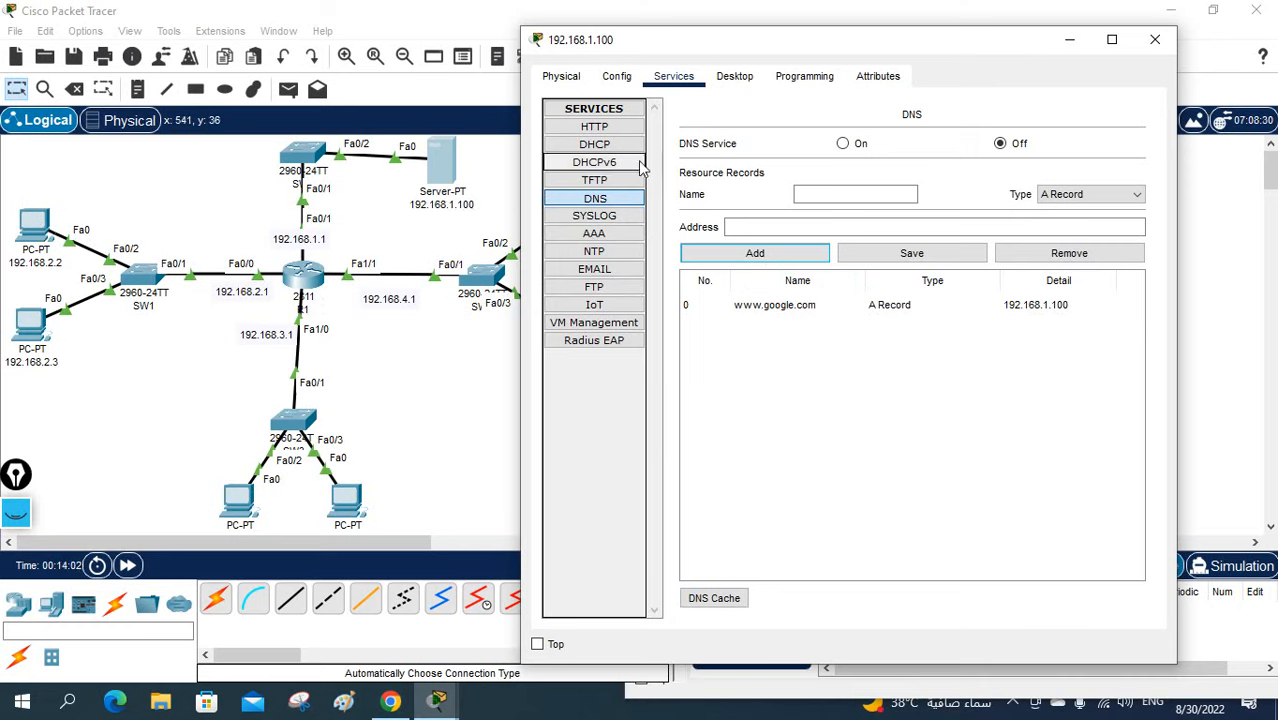
# Replace the content inside the html tags of the server's HTTP page index.html with "<h1> This is Our Server Networkforyou </h1>".
pyautogui.click(598, 129)
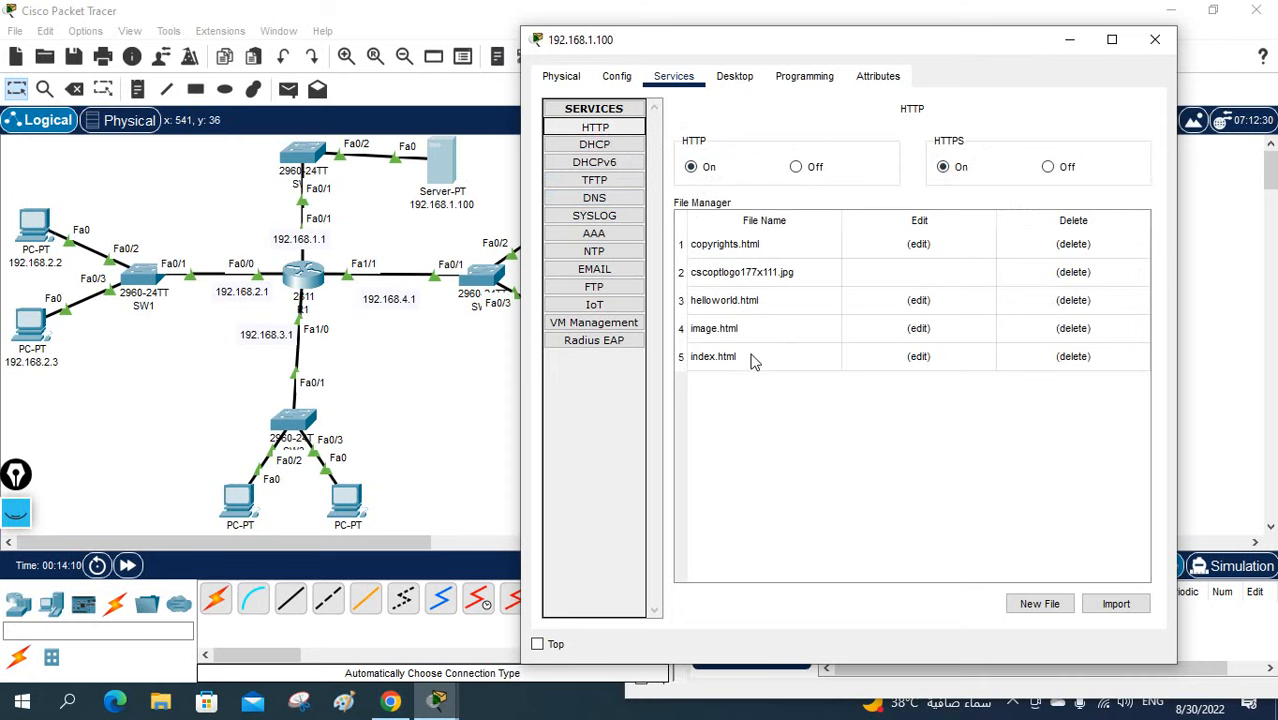
pyautogui.click(727, 360)
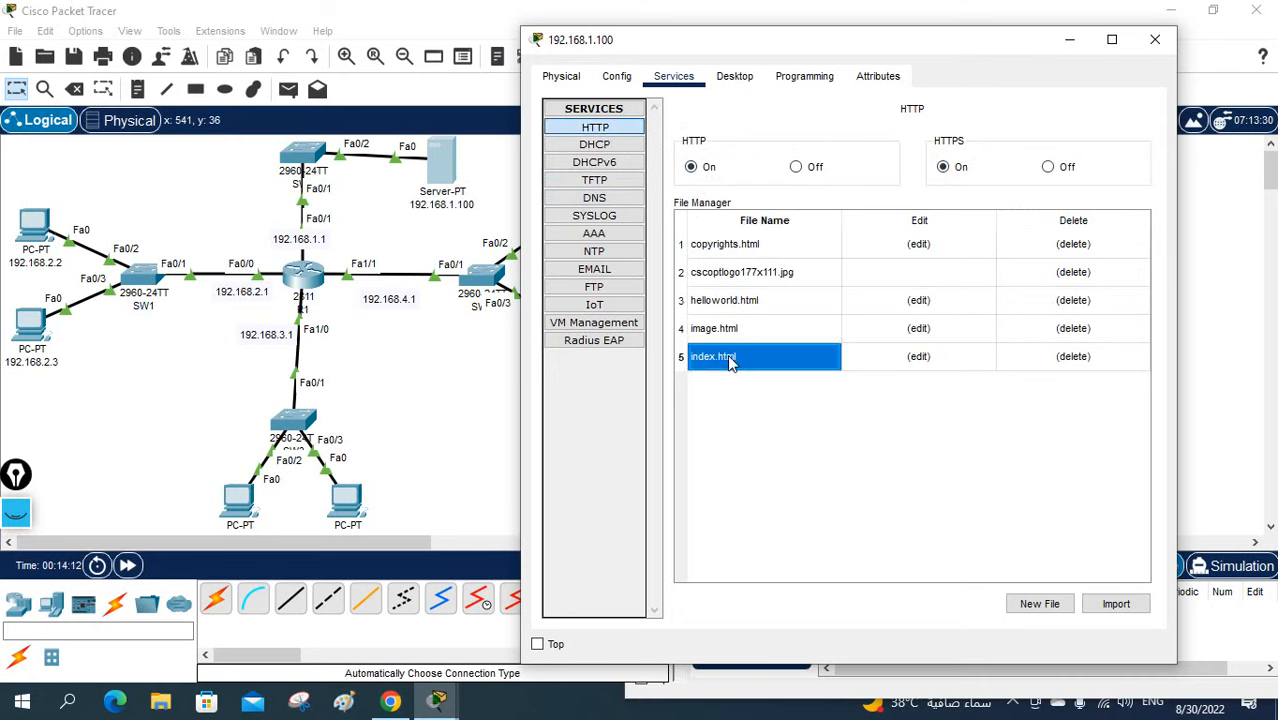
pyautogui.click(1040, 357)
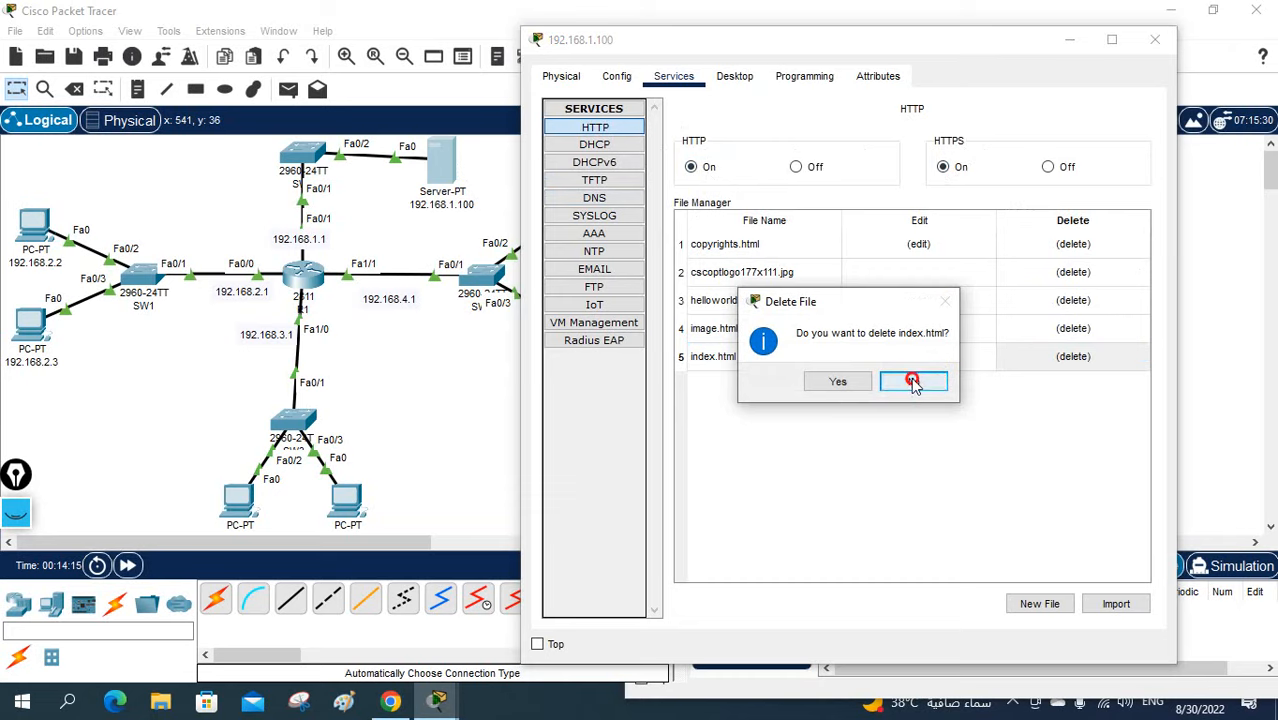
pyautogui.click(913, 381)
pyautogui.click(920, 357)
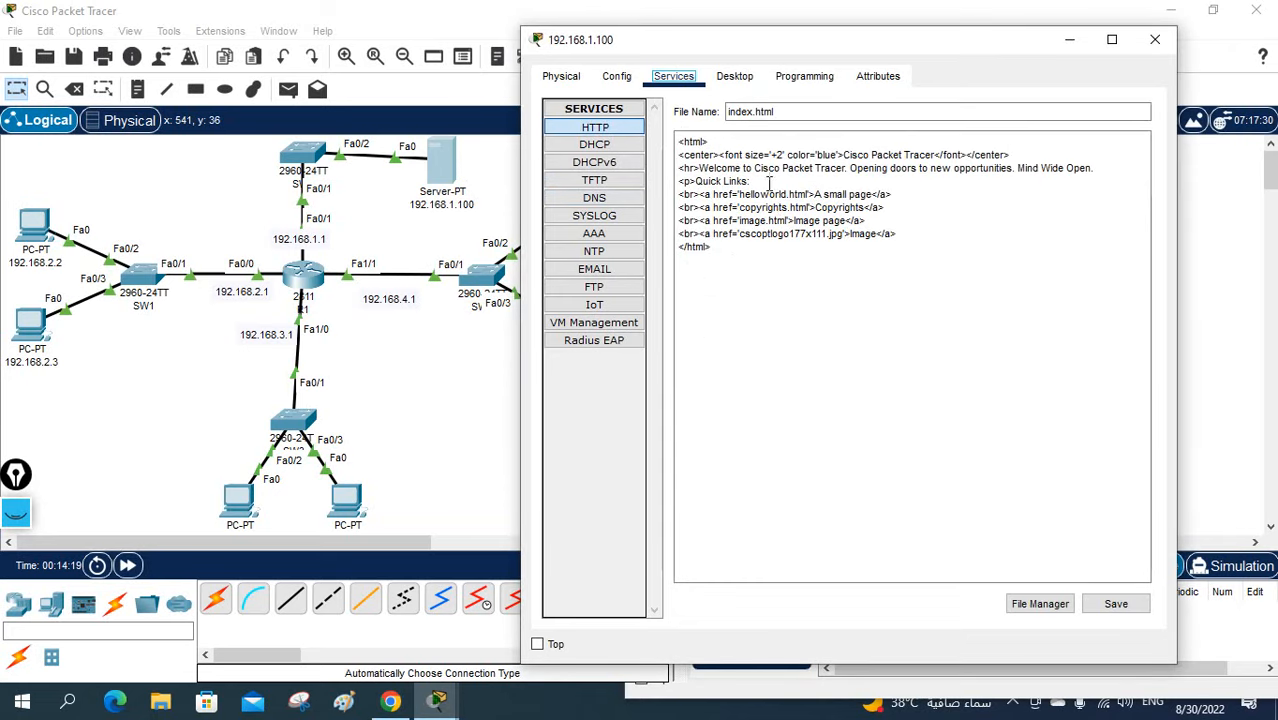
pyautogui.click(678, 156)
pyautogui.moveTo(678, 156)
pyautogui.mouseDown()
pyautogui.moveTo(807, 240)
pyautogui.moveTo(932, 231)
pyautogui.mouseUp()
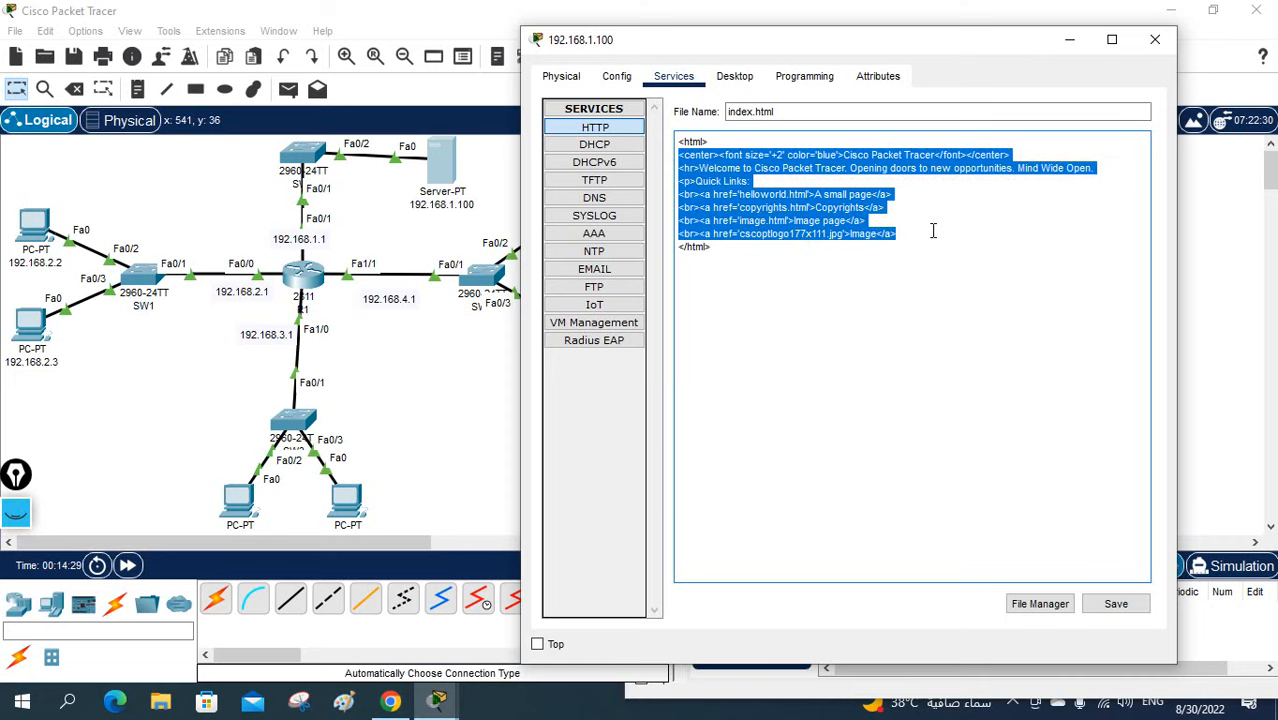
pyautogui.write('Z')
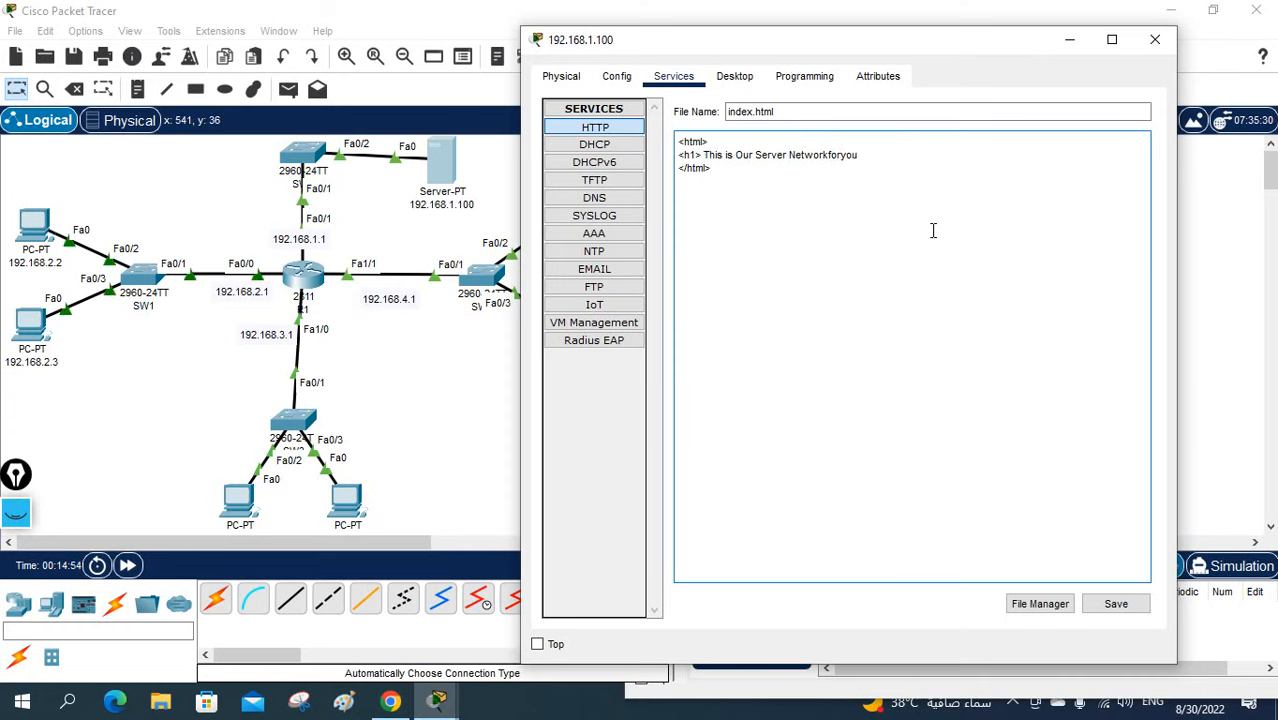
pyautogui.write('</h1>')
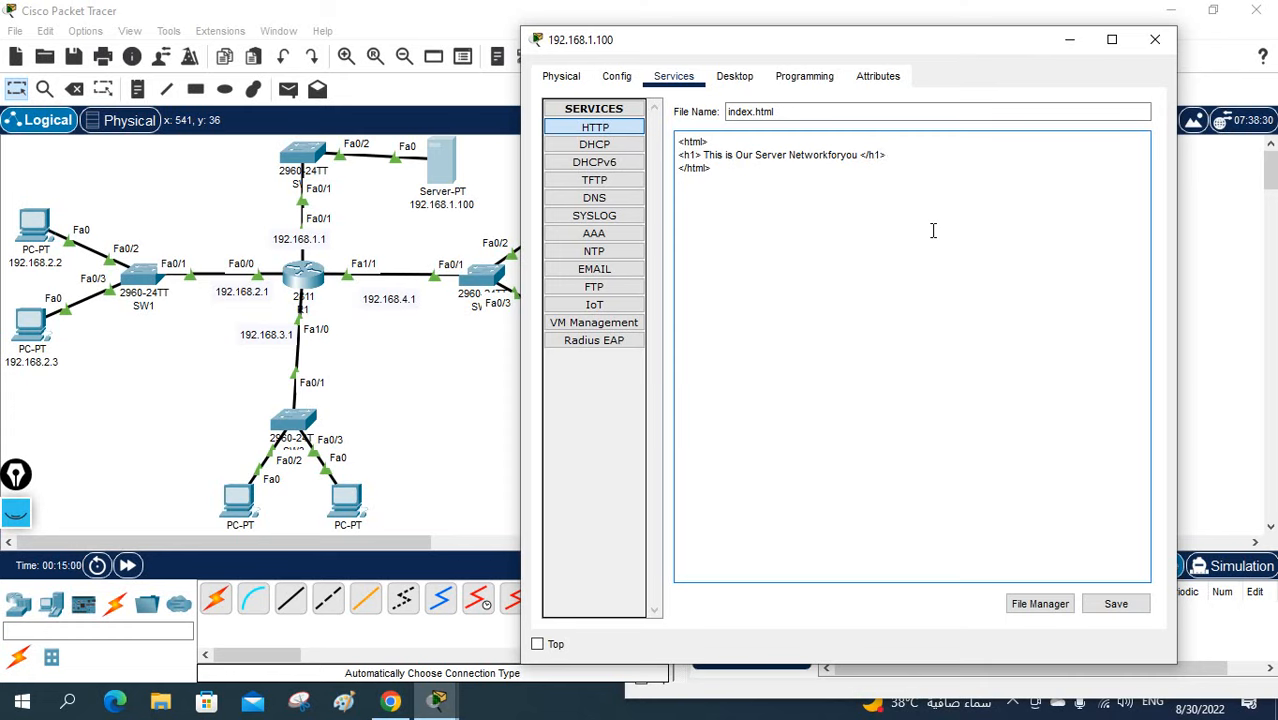
# Save the edited index.html, overwriting the existing file.
pyautogui.click(1116, 604)
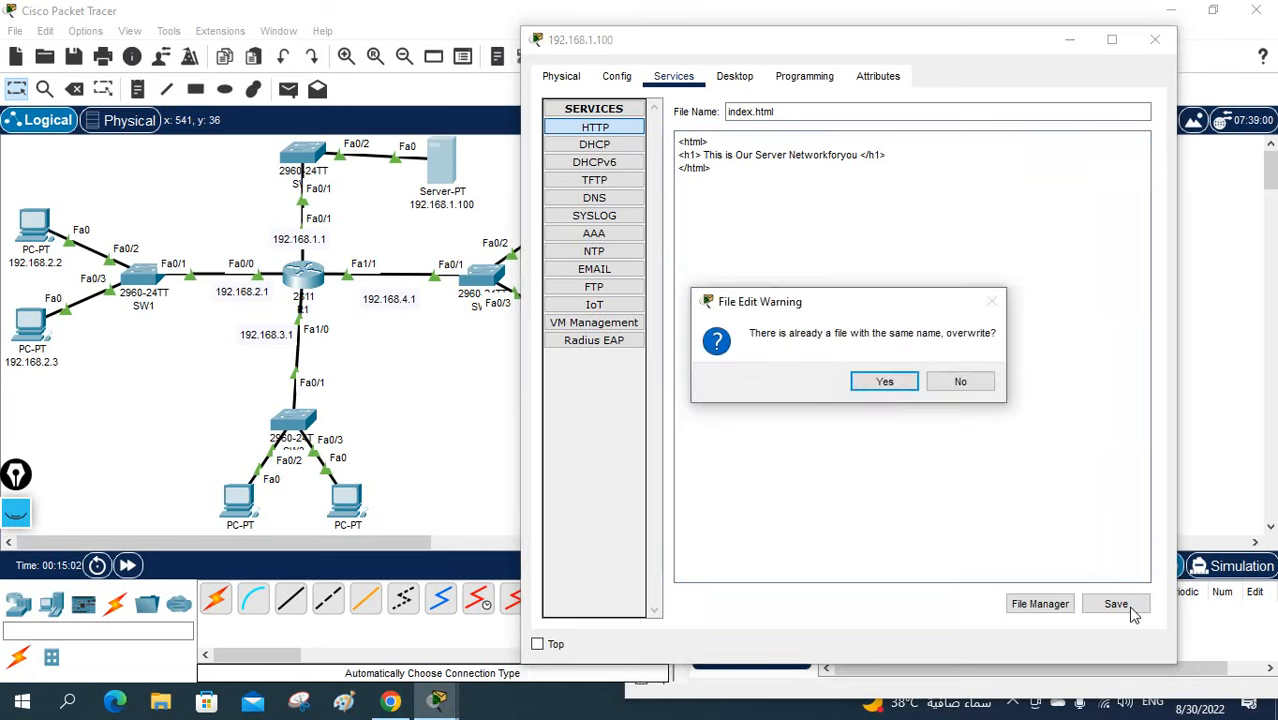
pyautogui.click(884, 380)
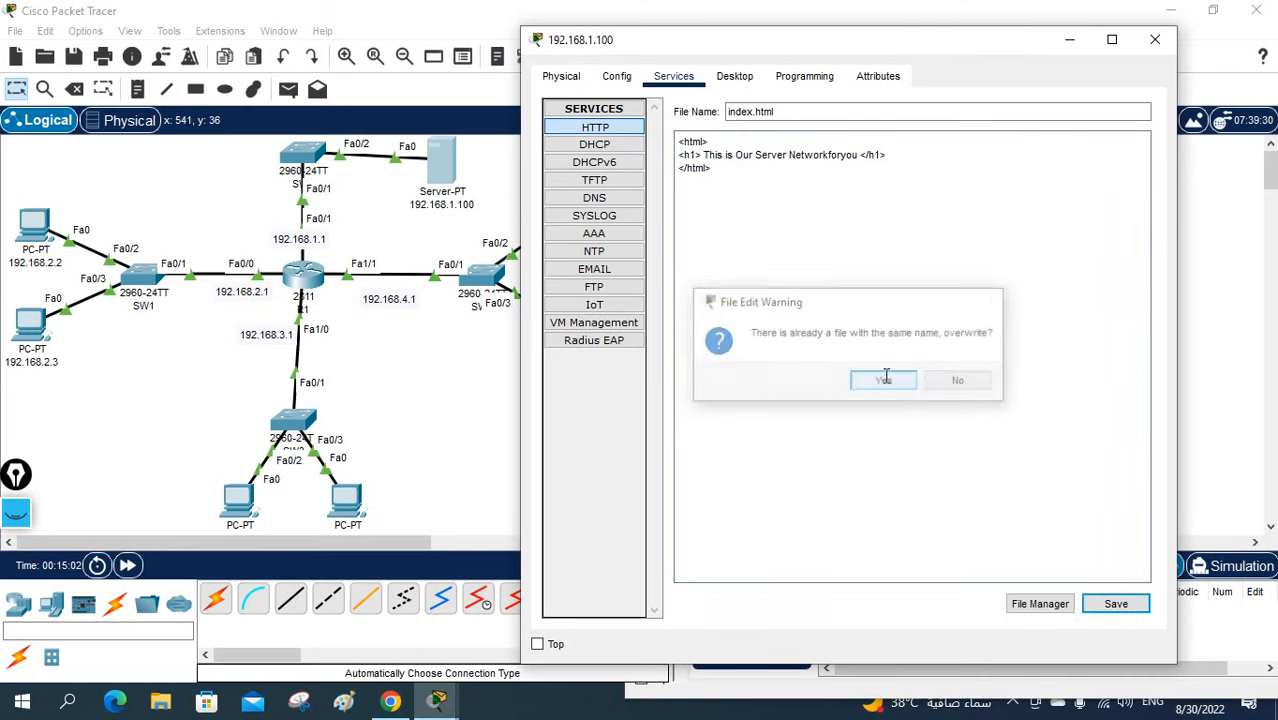
pyautogui.click(1136, 603)
pyautogui.click(876, 383)
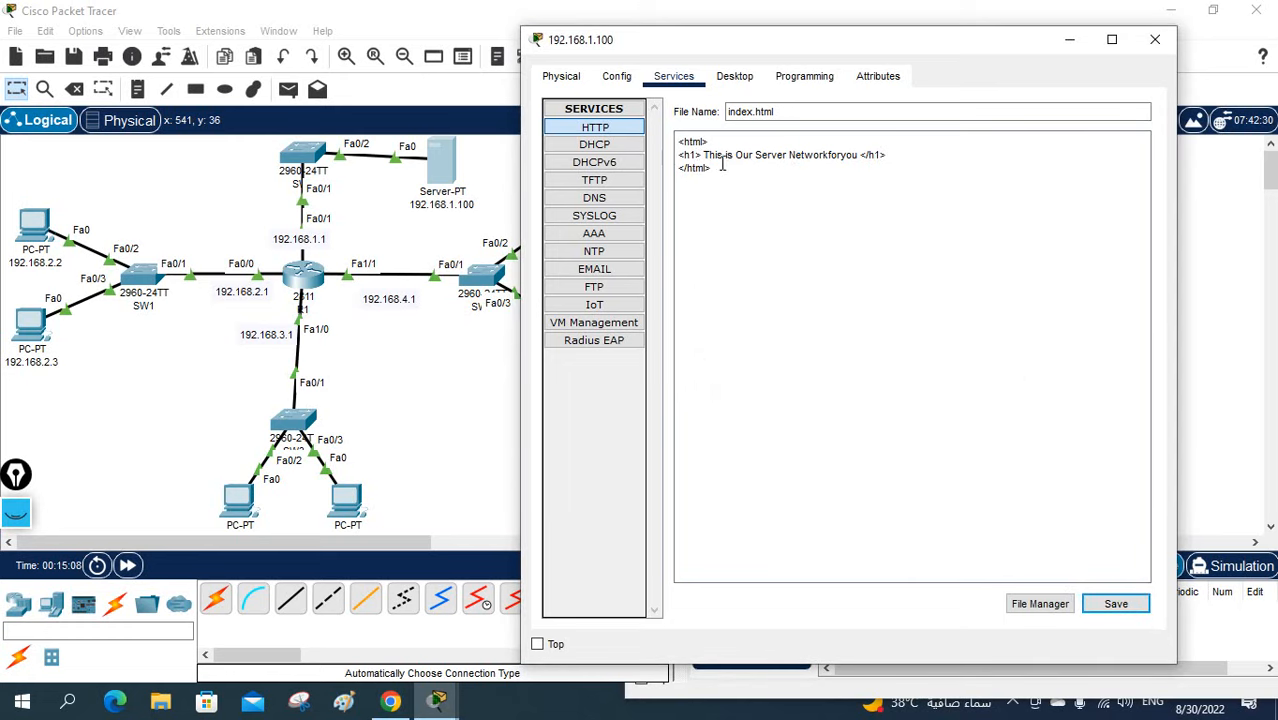
# Check the server's global settings, IP configuration, DNS record and HTTP file list, and close the server's window.
pyautogui.click(616, 77)
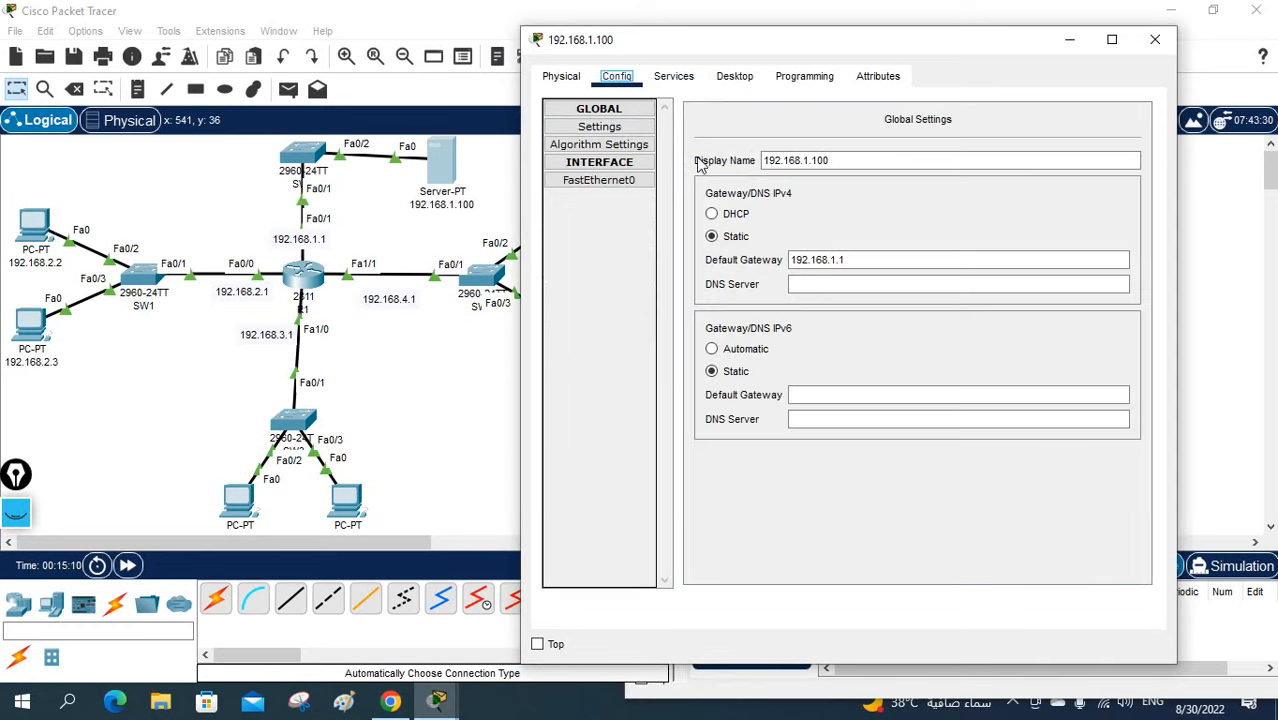
pyautogui.click(734, 77)
pyautogui.click(613, 160)
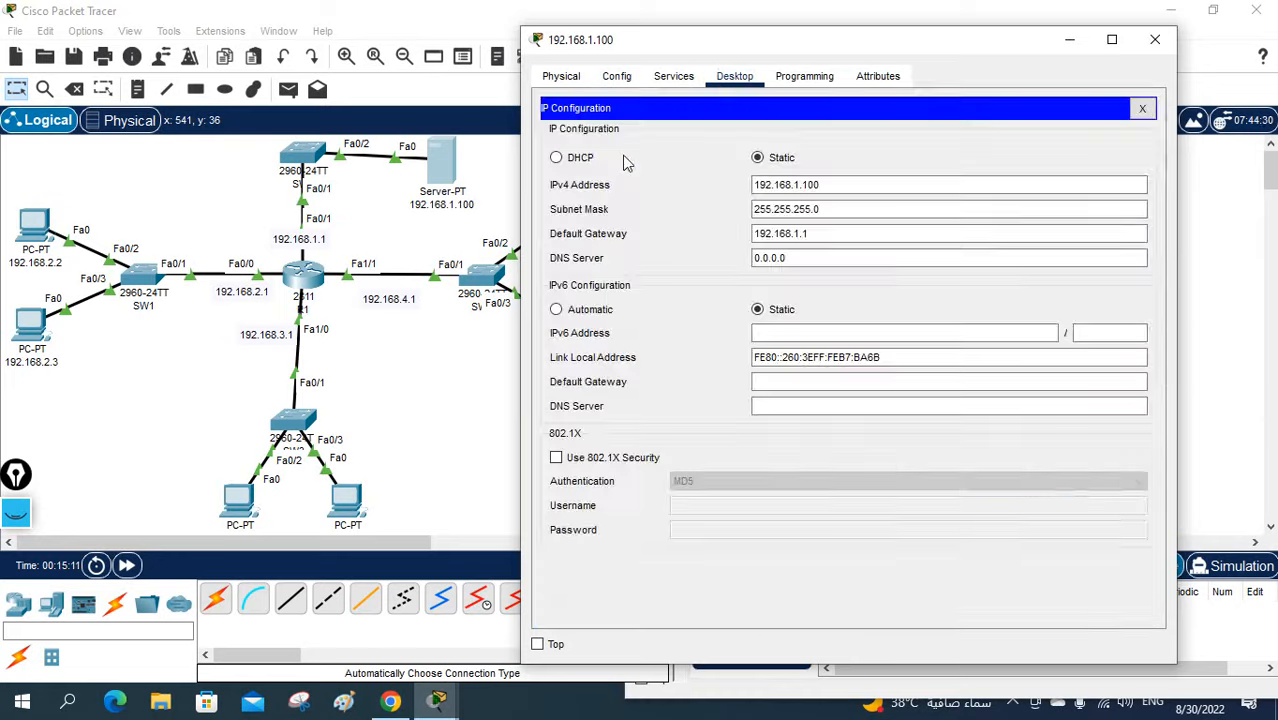
pyautogui.click(673, 77)
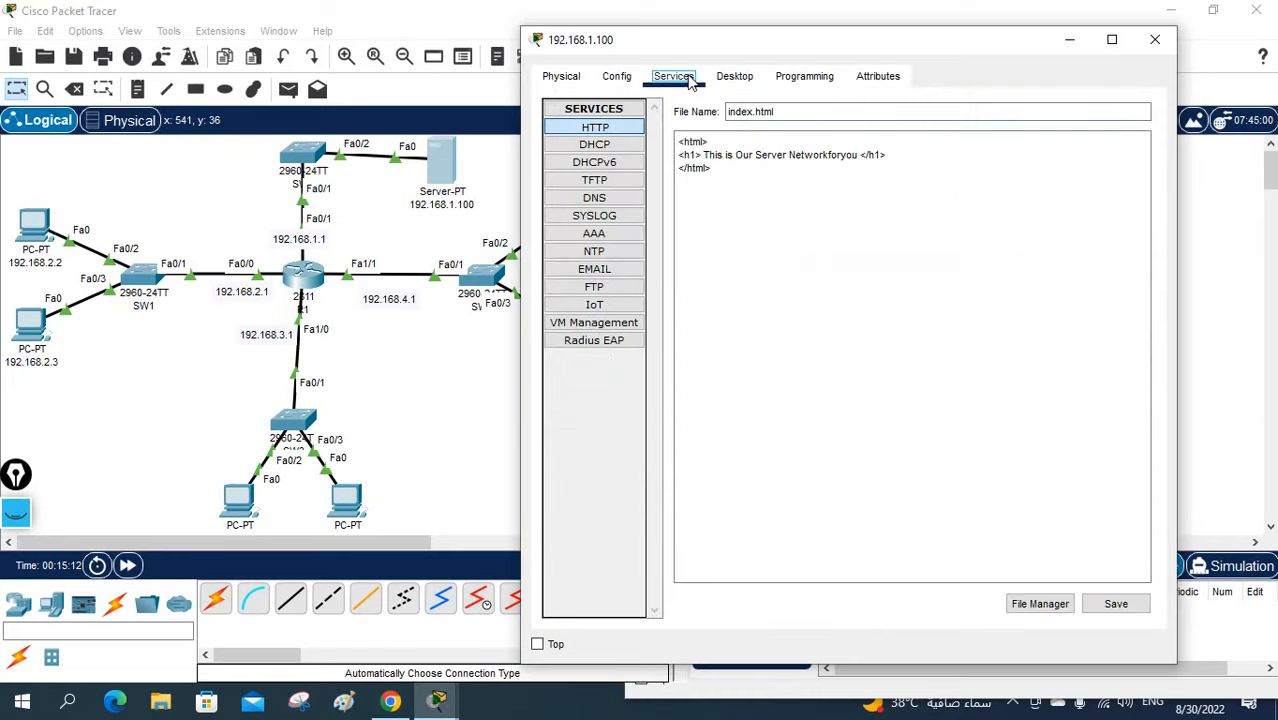
pyautogui.click(595, 199)
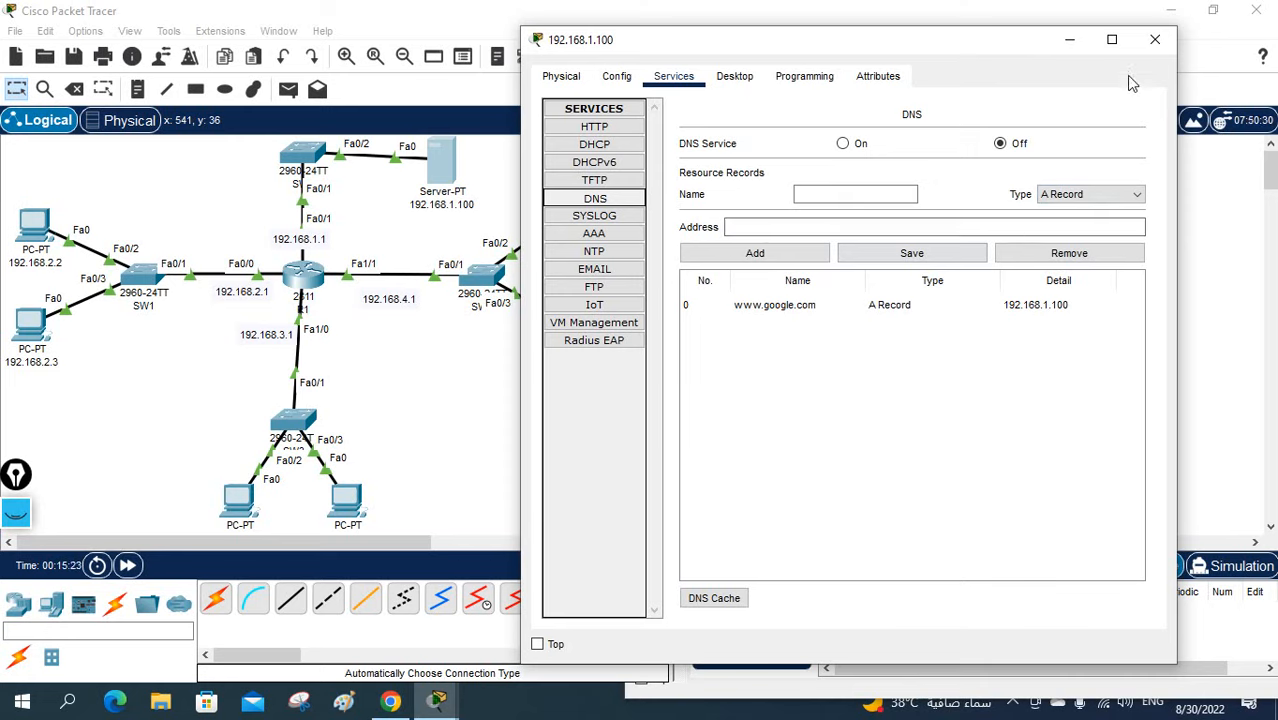
pyautogui.click(600, 128)
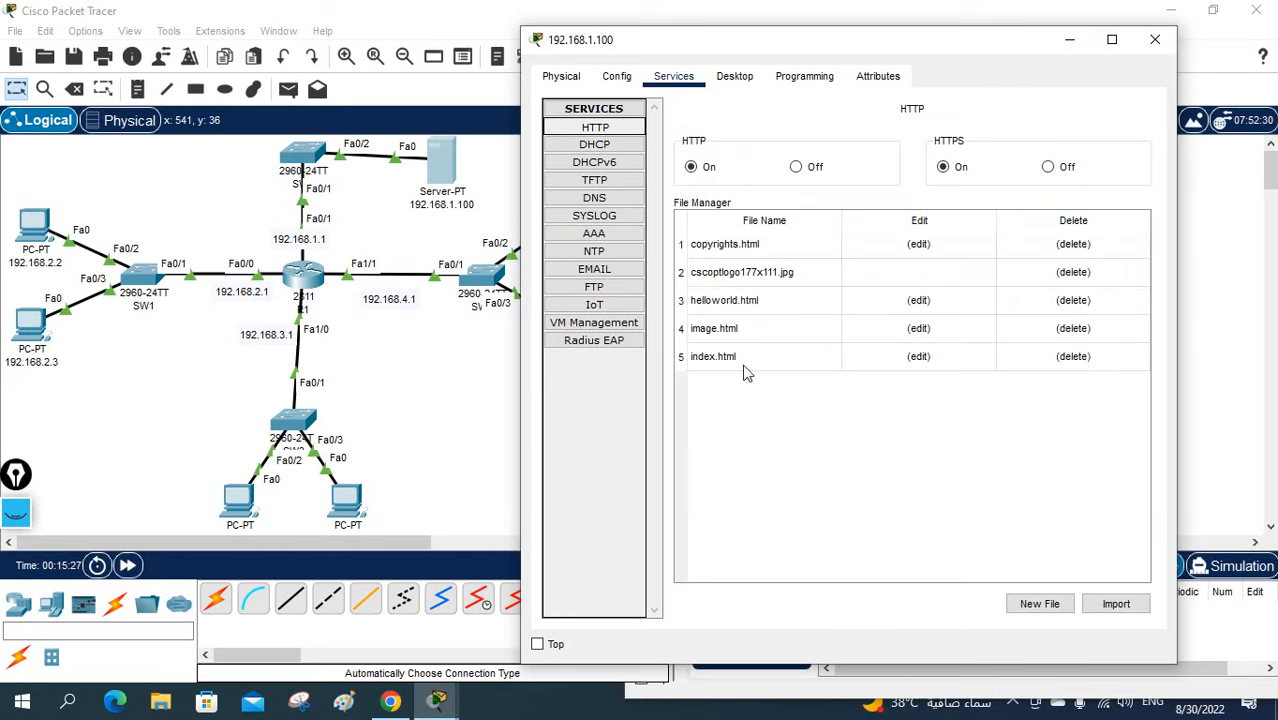
pyautogui.click(1155, 39)
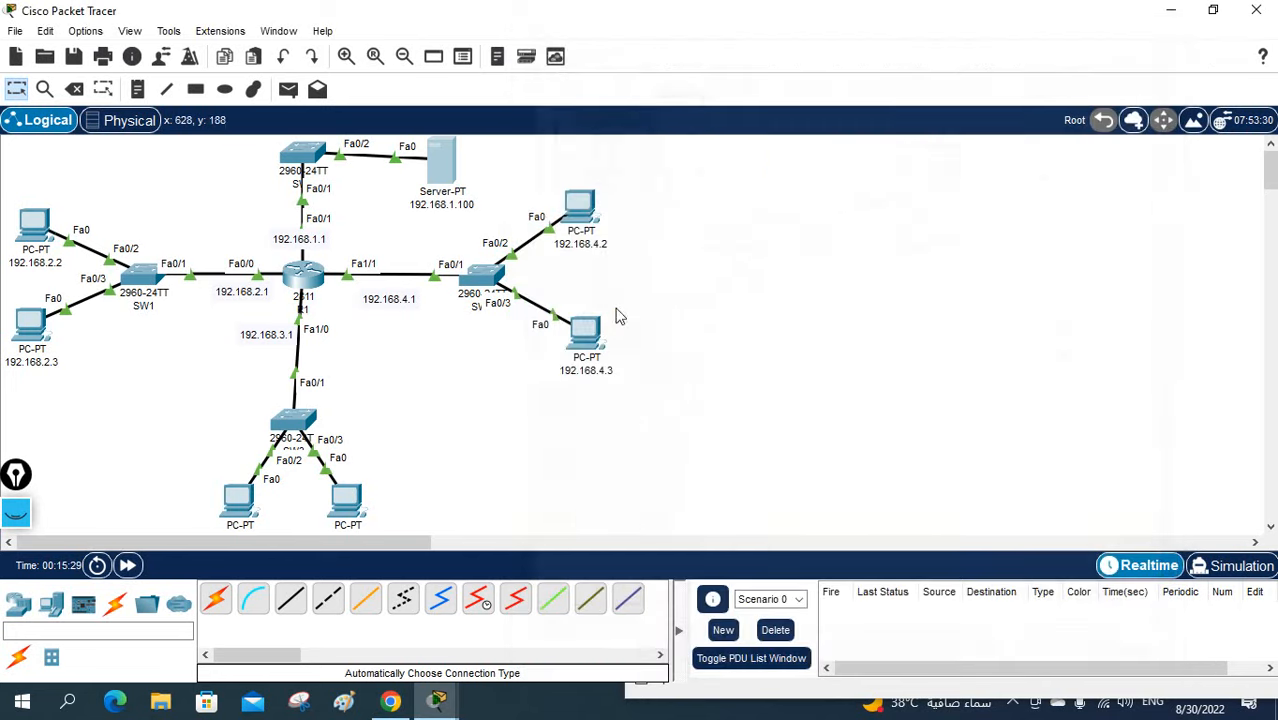
pyautogui.click(38, 230)
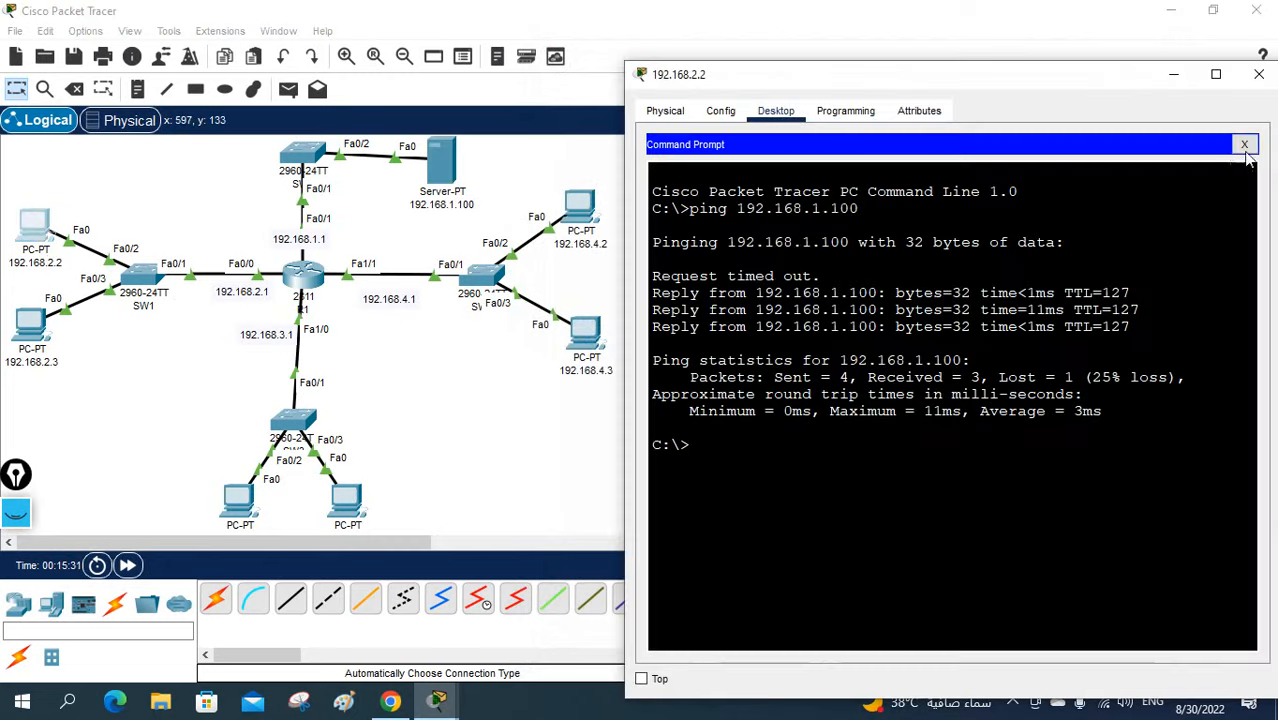
pyautogui.click(1244, 146)
pyautogui.click(1178, 193)
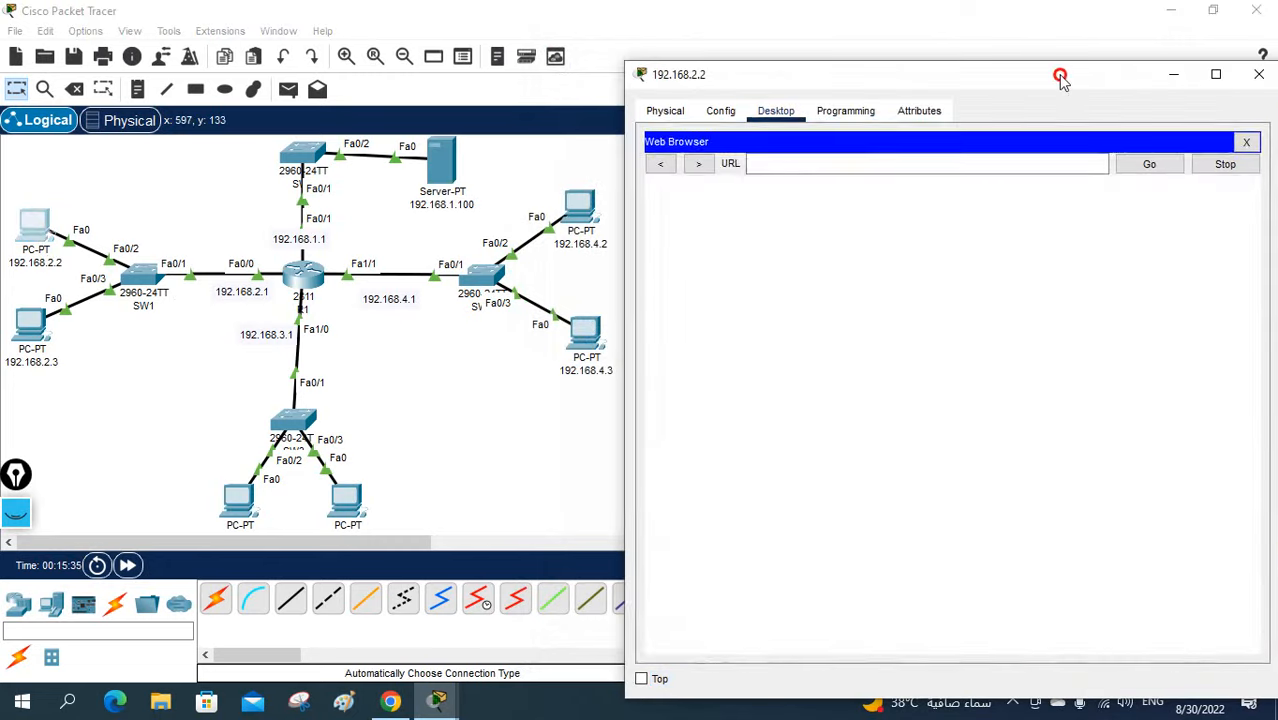
pyautogui.moveTo(1058, 76); pyautogui.dragTo(1017, 90)
pyautogui.click(976, 171)
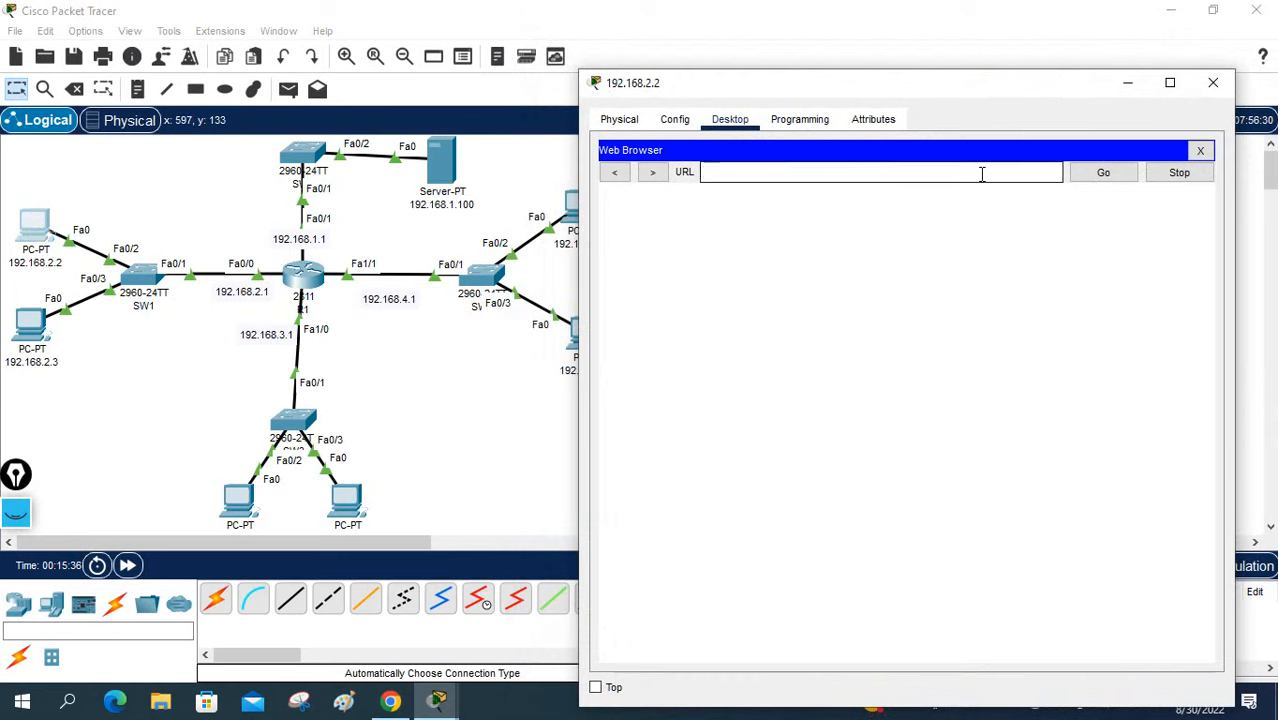
pyautogui.write('www.')
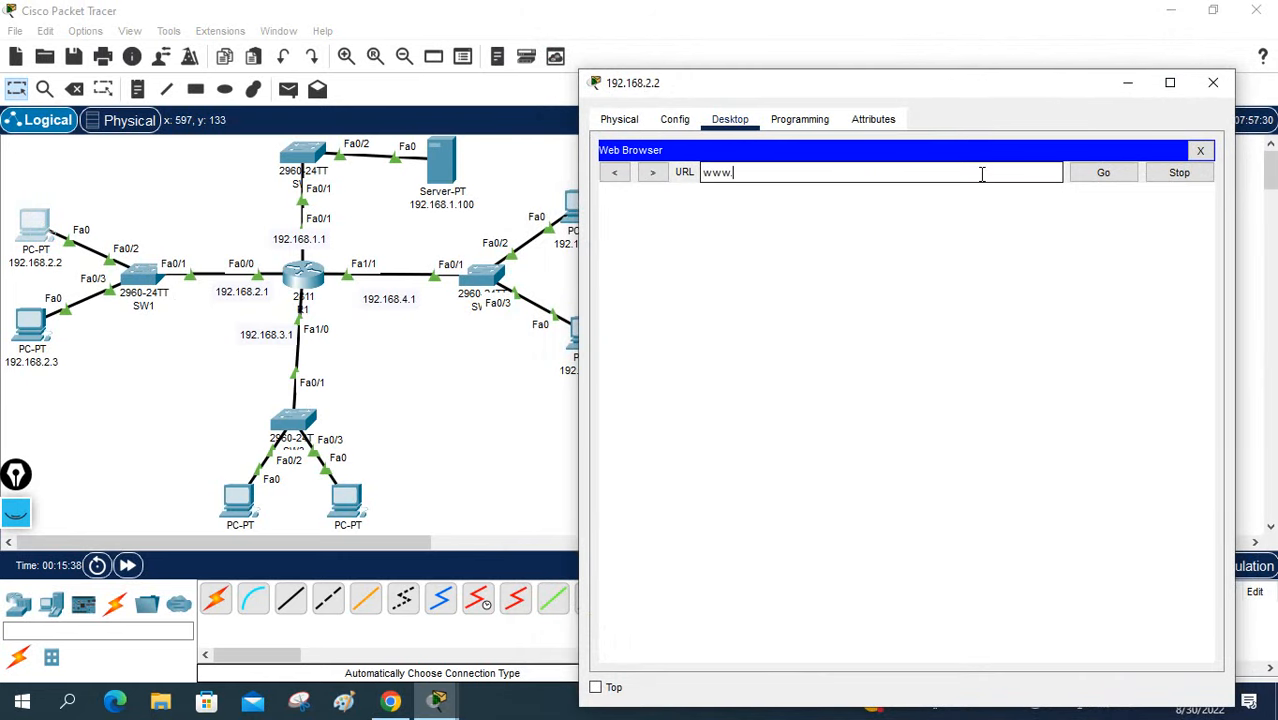
pyautogui.write('google.com')
pyautogui.press('Return')
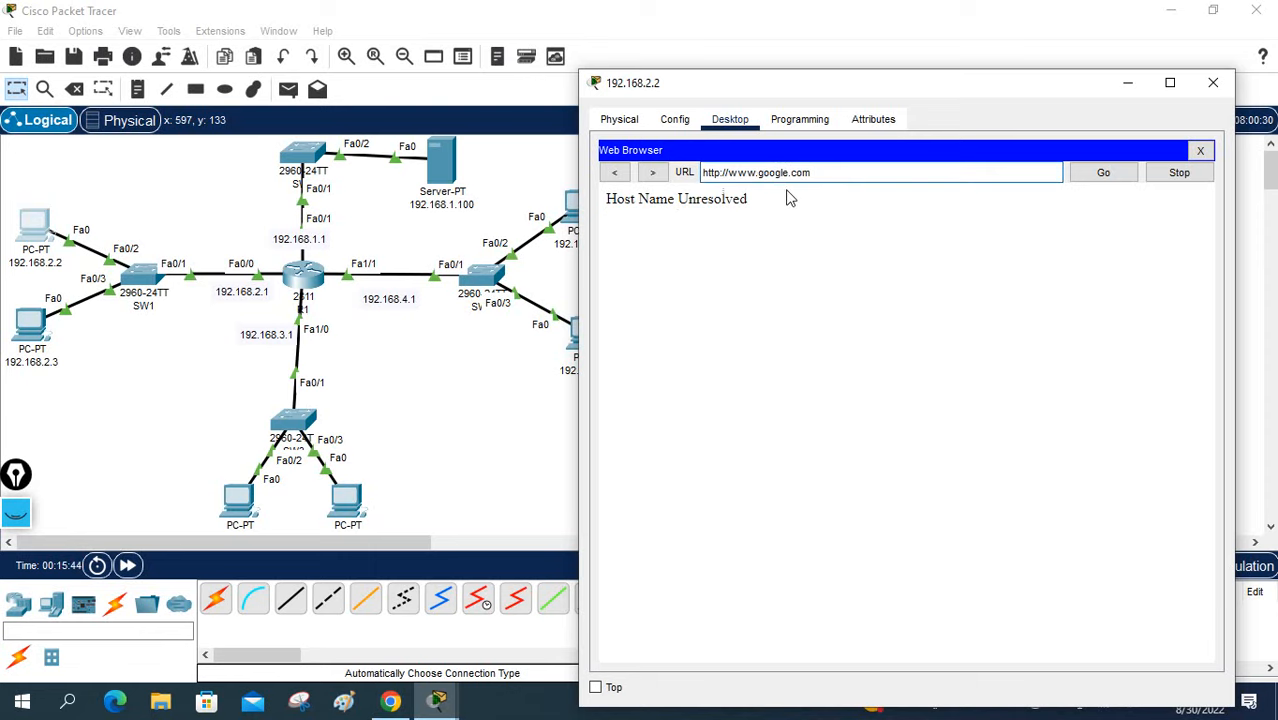
pyautogui.click(1100, 170)
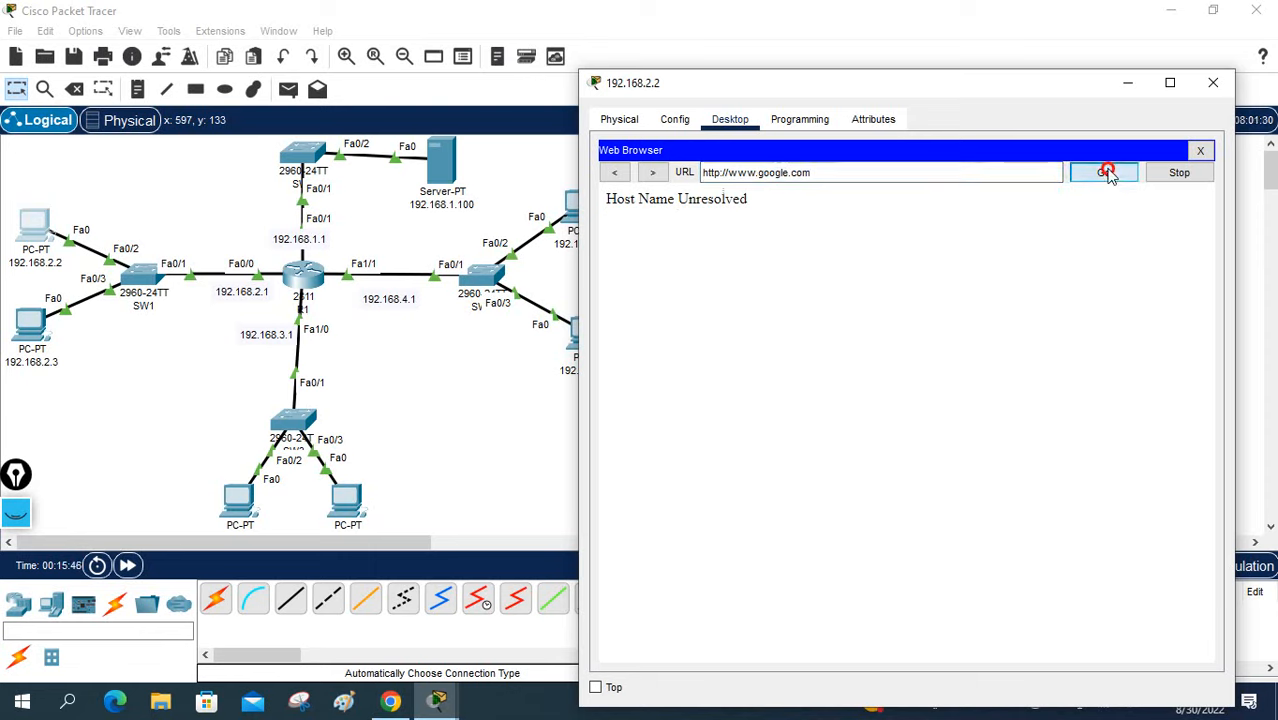
# Load the server's web page in the PC's browser by its IP address, 192.168.1.100.
pyautogui.click(723, 172)
pyautogui.write('s')
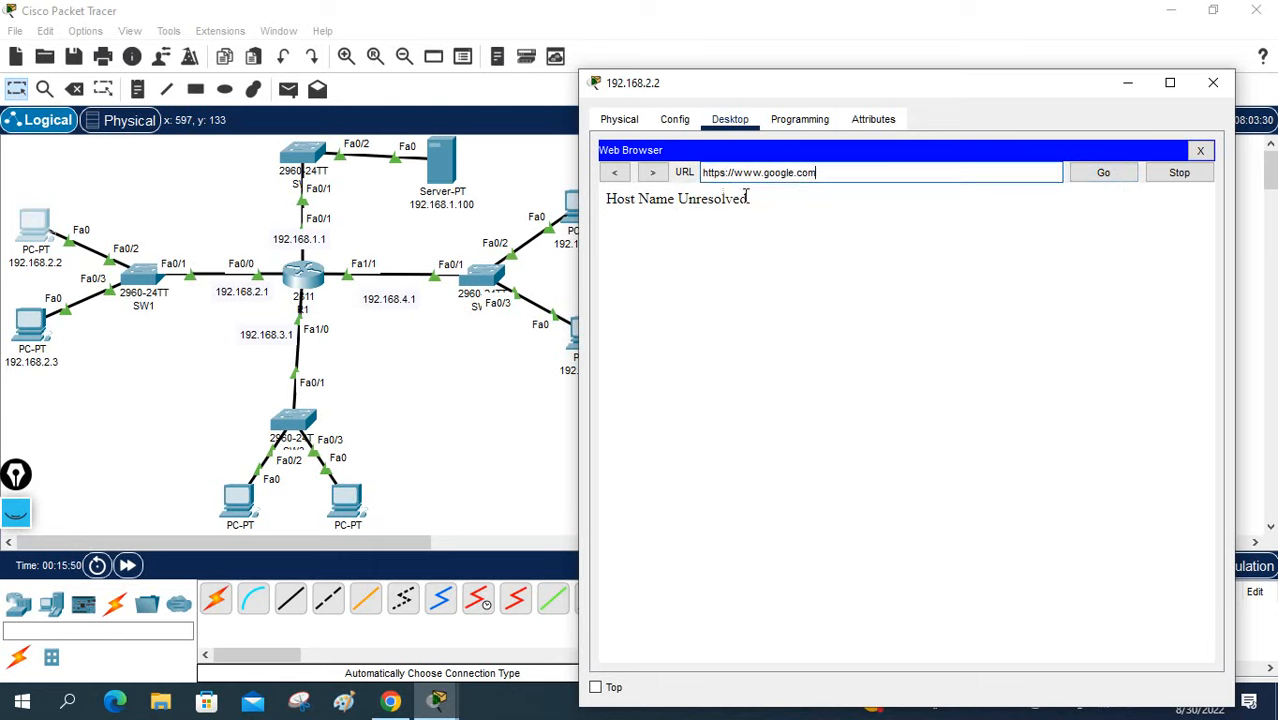
pyautogui.moveTo(827, 172); pyautogui.dragTo(700, 173)
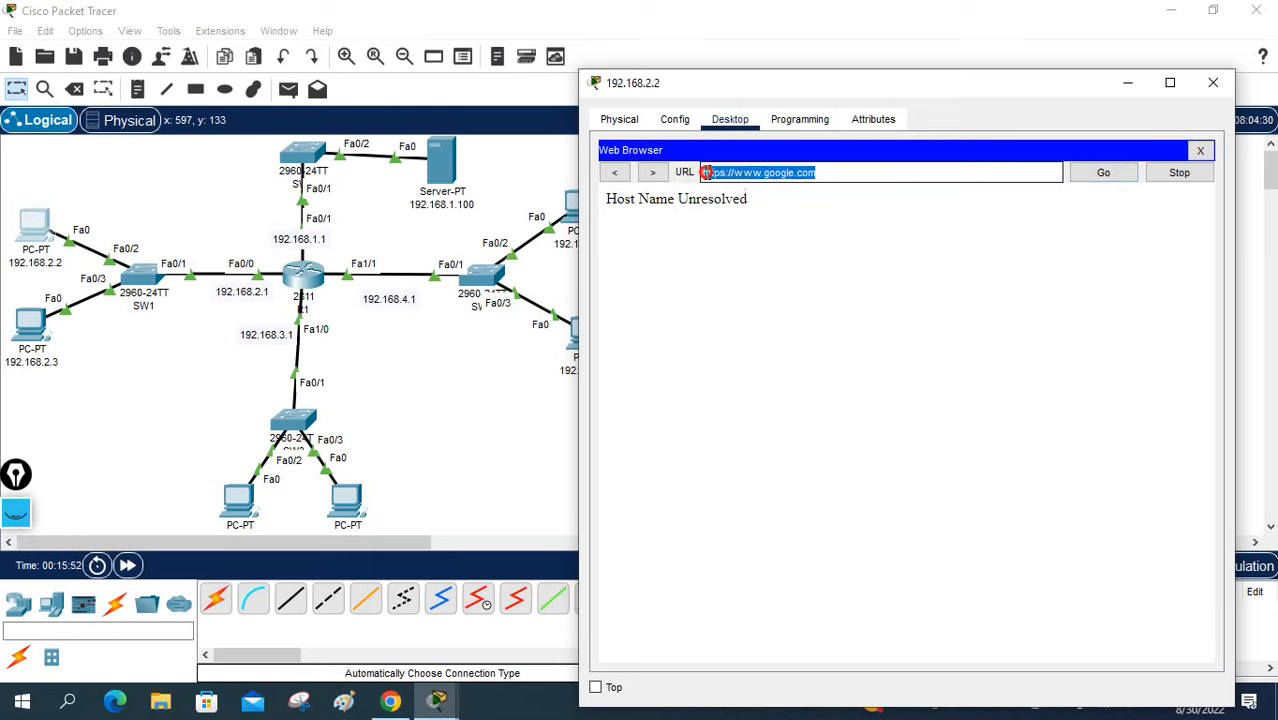
pyautogui.write('192.1')
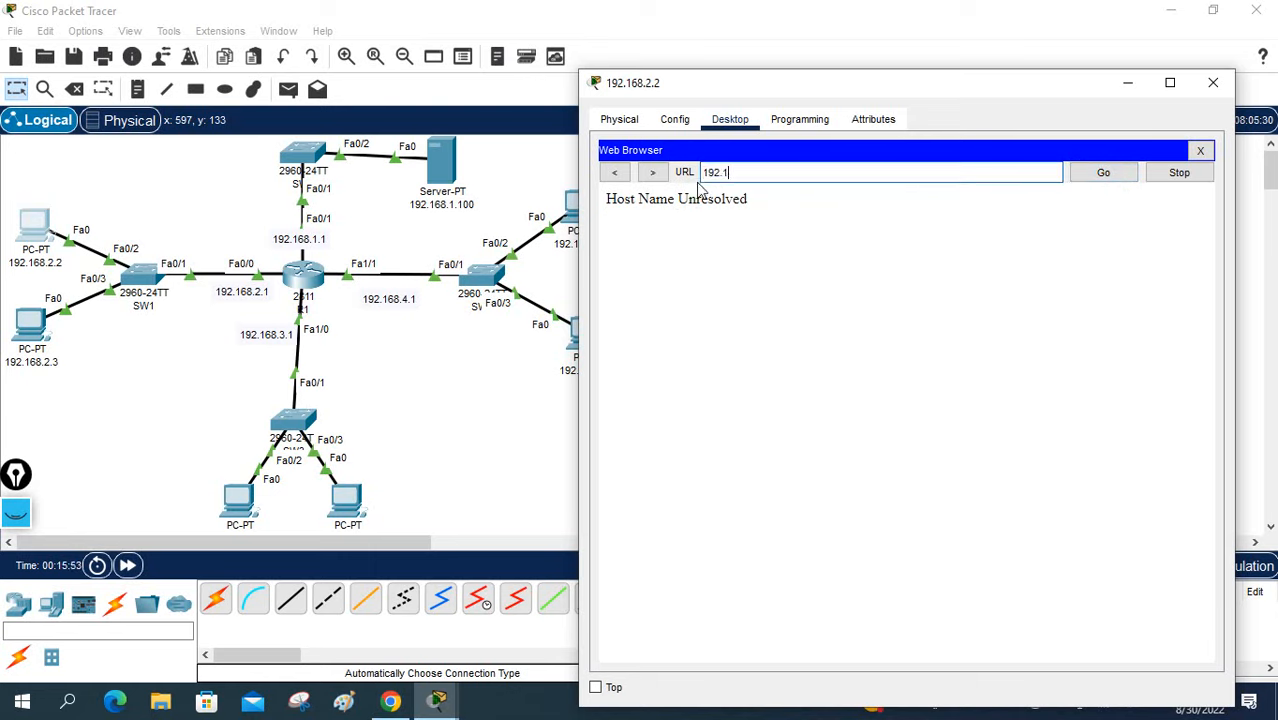
pyautogui.write('68.1.100')
pyautogui.press('Return')
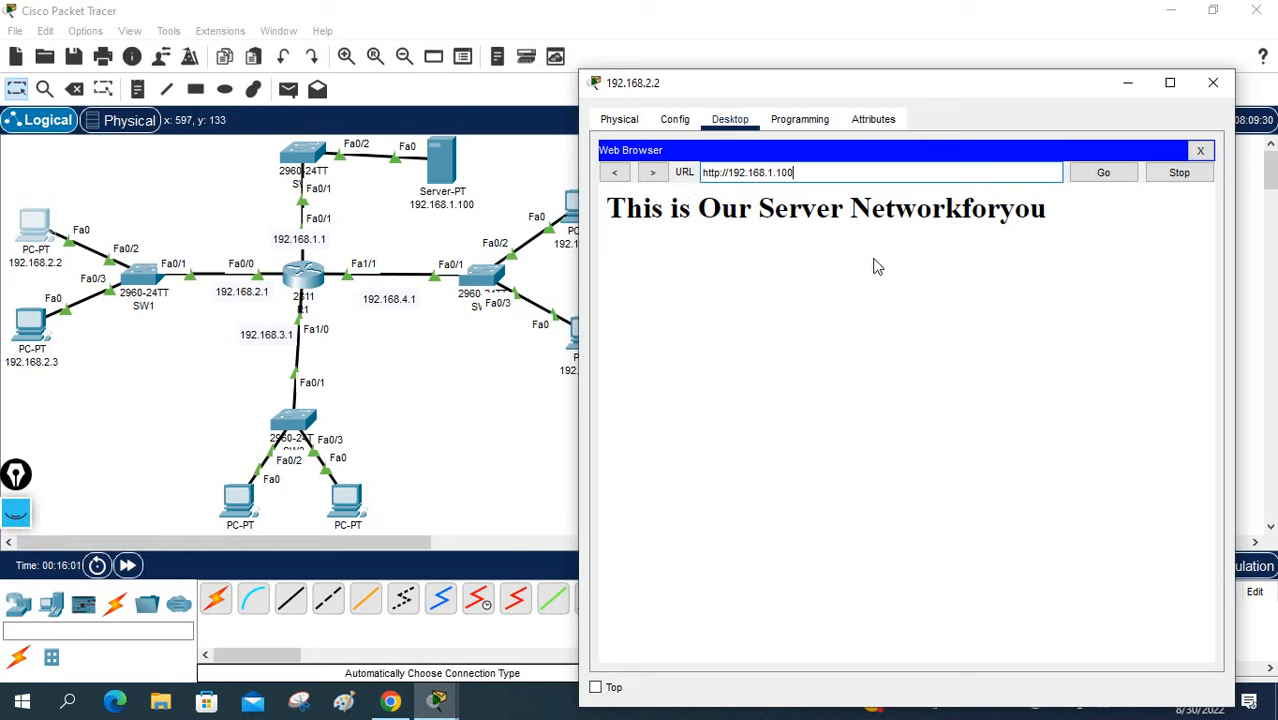
pyautogui.click(432, 170)
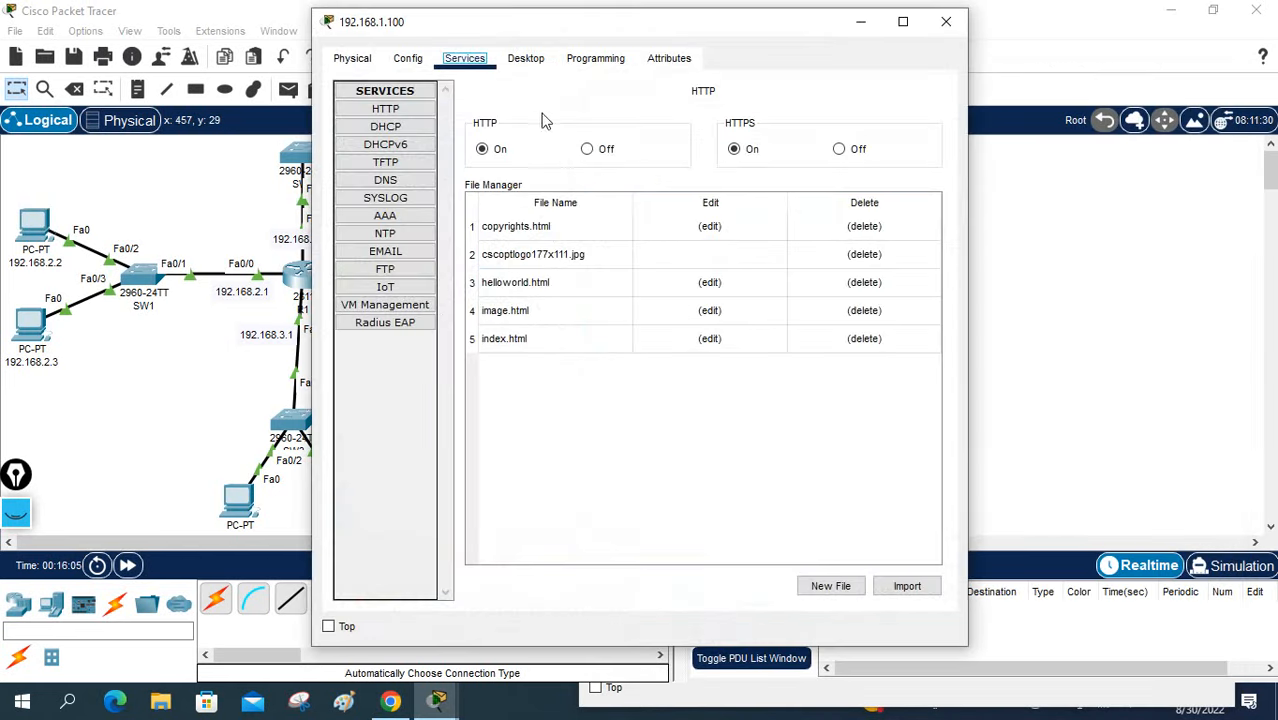
pyautogui.click(386, 180)
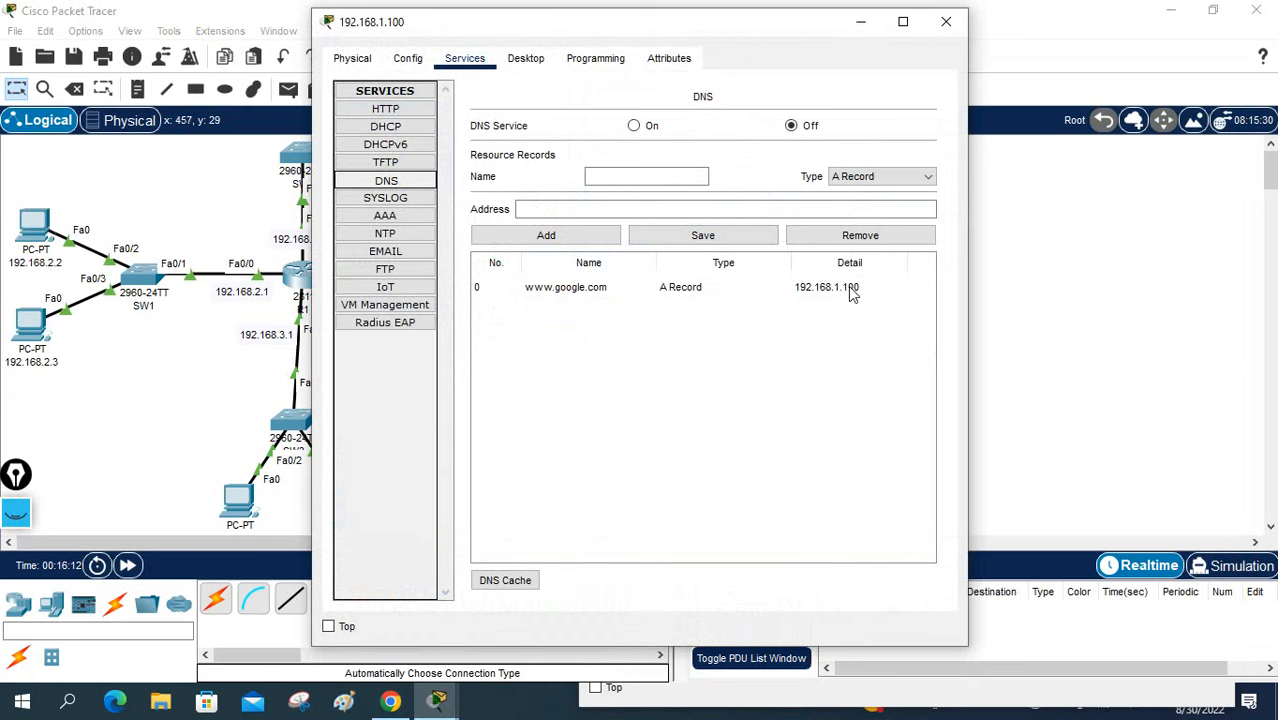
pyautogui.click(630, 177)
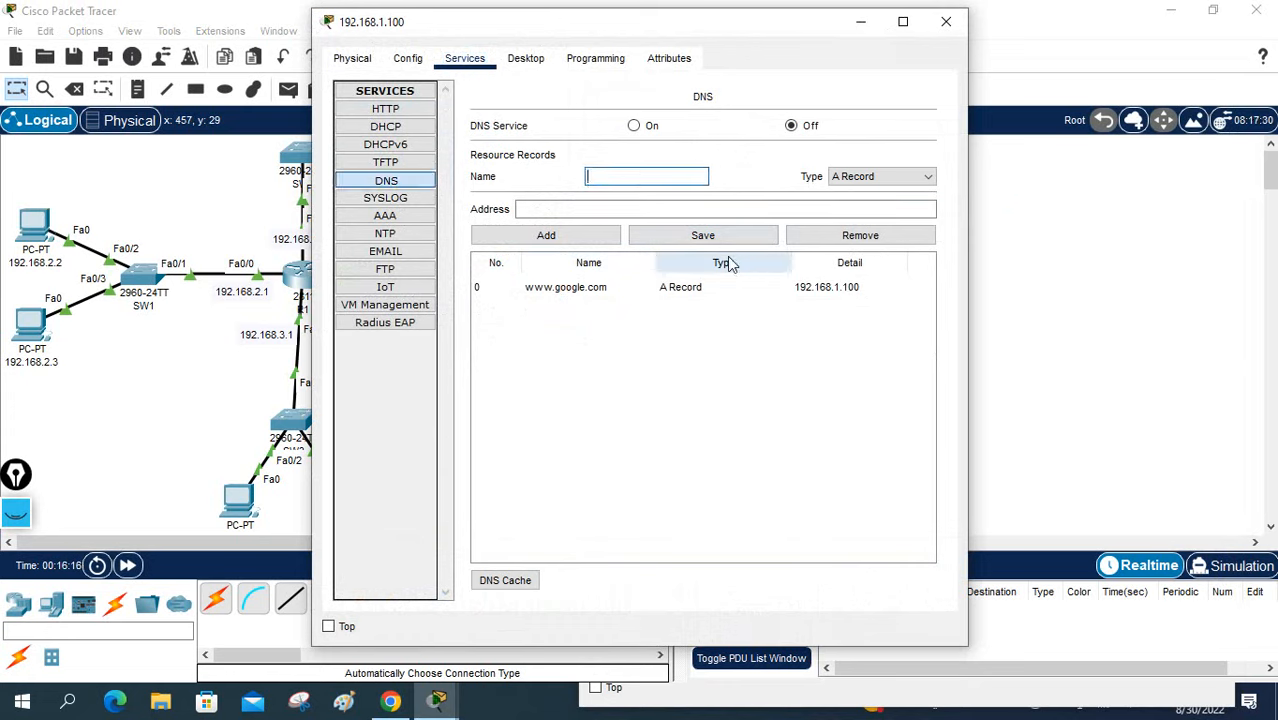
pyautogui.click(576, 291)
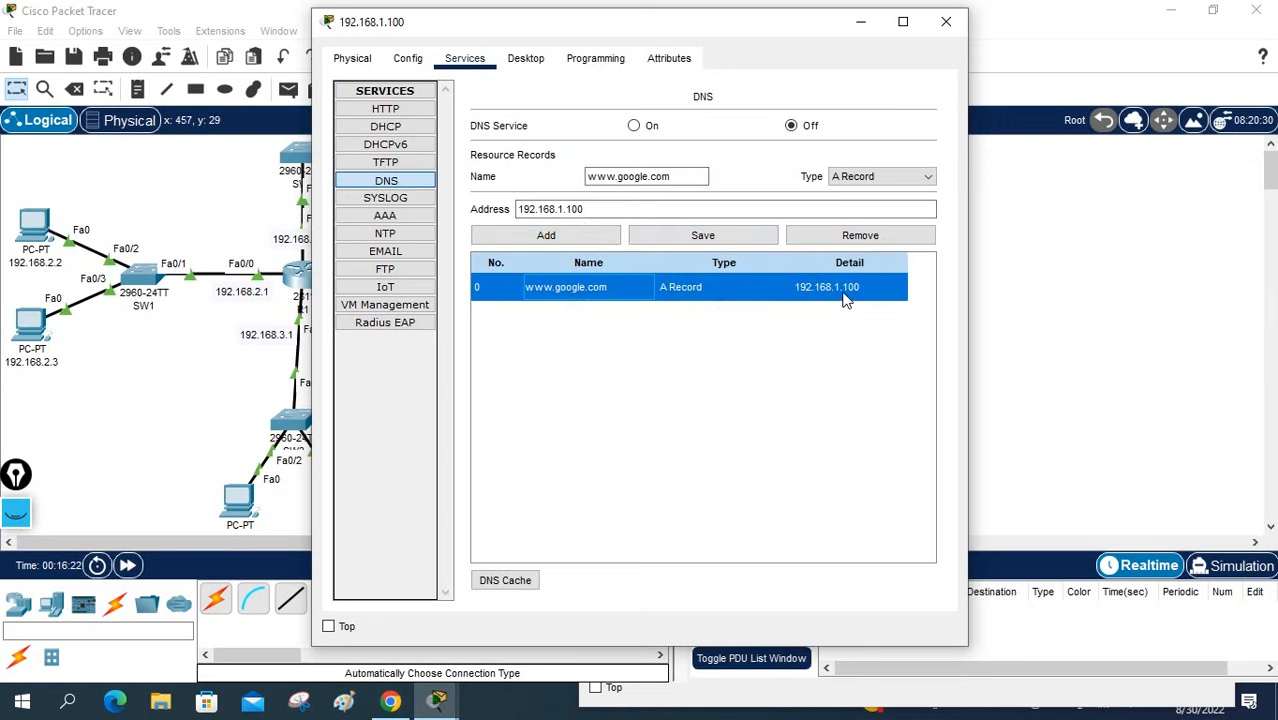
pyautogui.moveTo(618, 29); pyautogui.dragTo(872, 25)
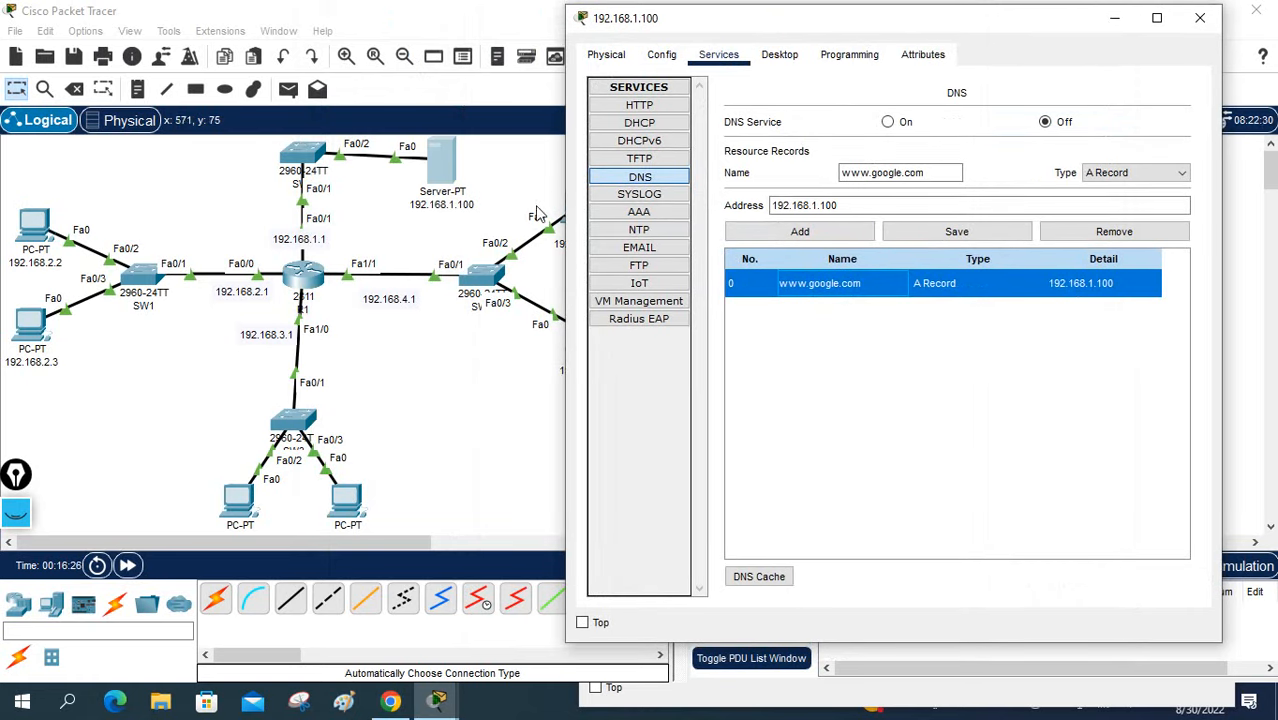
# Add a second Server-PT beside server 192.168.1.100, keep the existing server's cable attached, and reopen that server's DNS settings.
pyautogui.click(40, 614)
pyautogui.moveTo(290, 600); pyautogui.dragTo(378, 203)
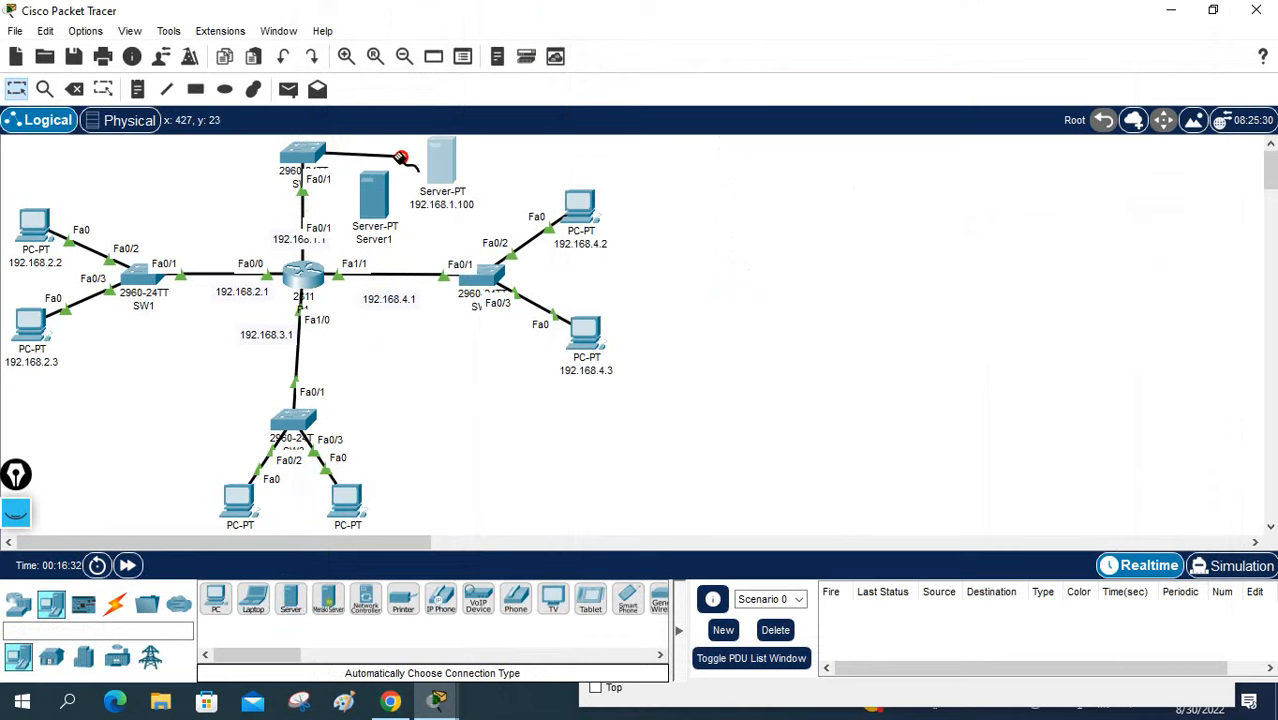
pyautogui.click(438, 160)
pyautogui.click(460, 170)
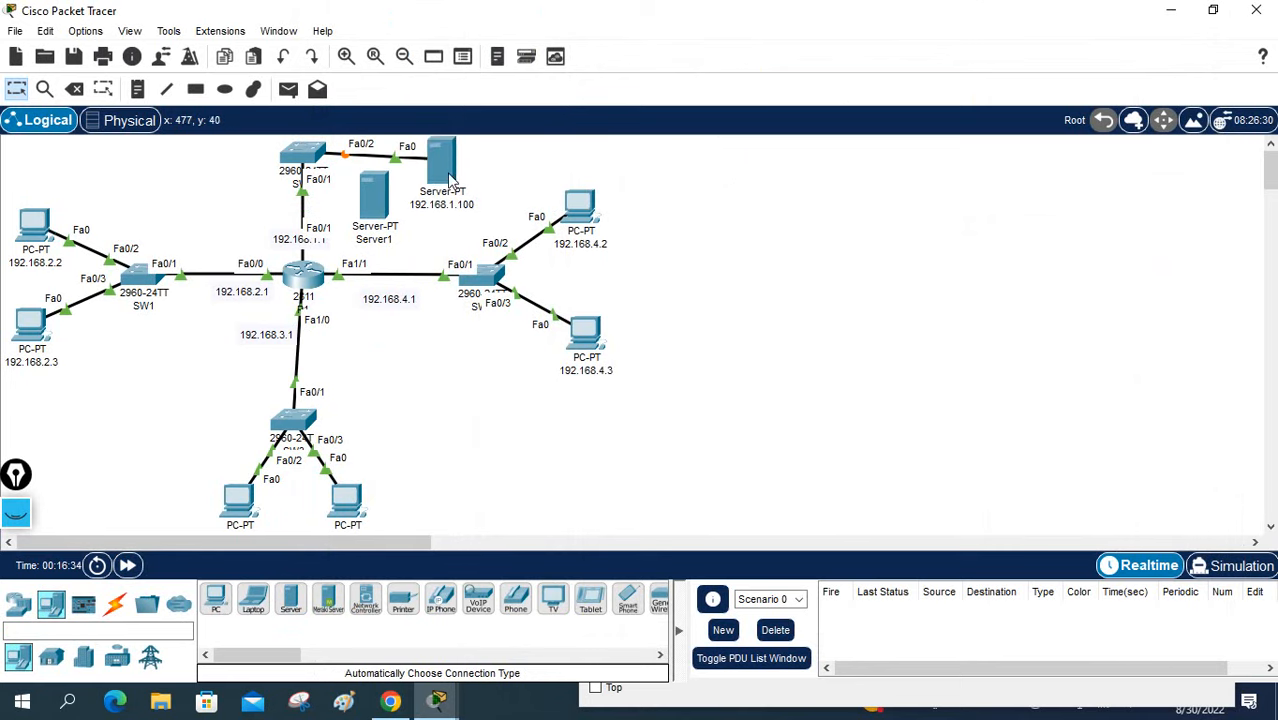
pyautogui.click(448, 180)
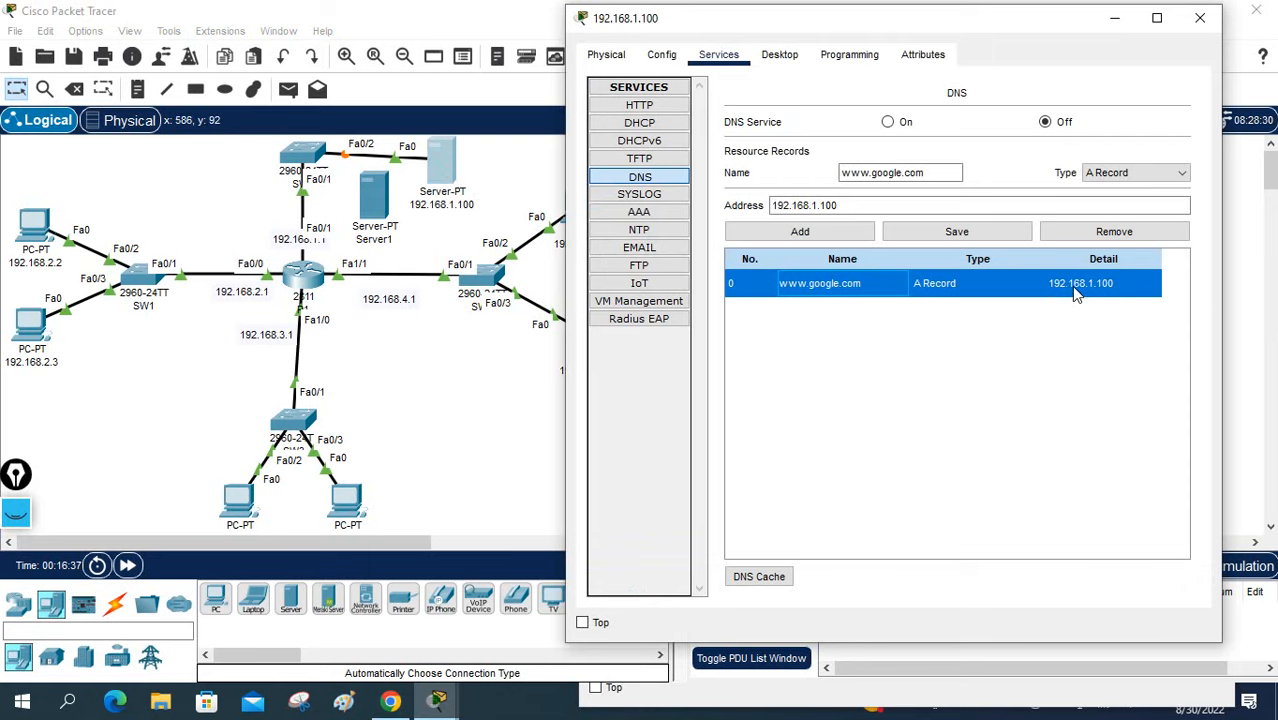
# Connect the new server to the switch serving 192.168.1.100 with an automatically chosen cable and open the new server.
pyautogui.click(116, 606)
pyautogui.click(215, 598)
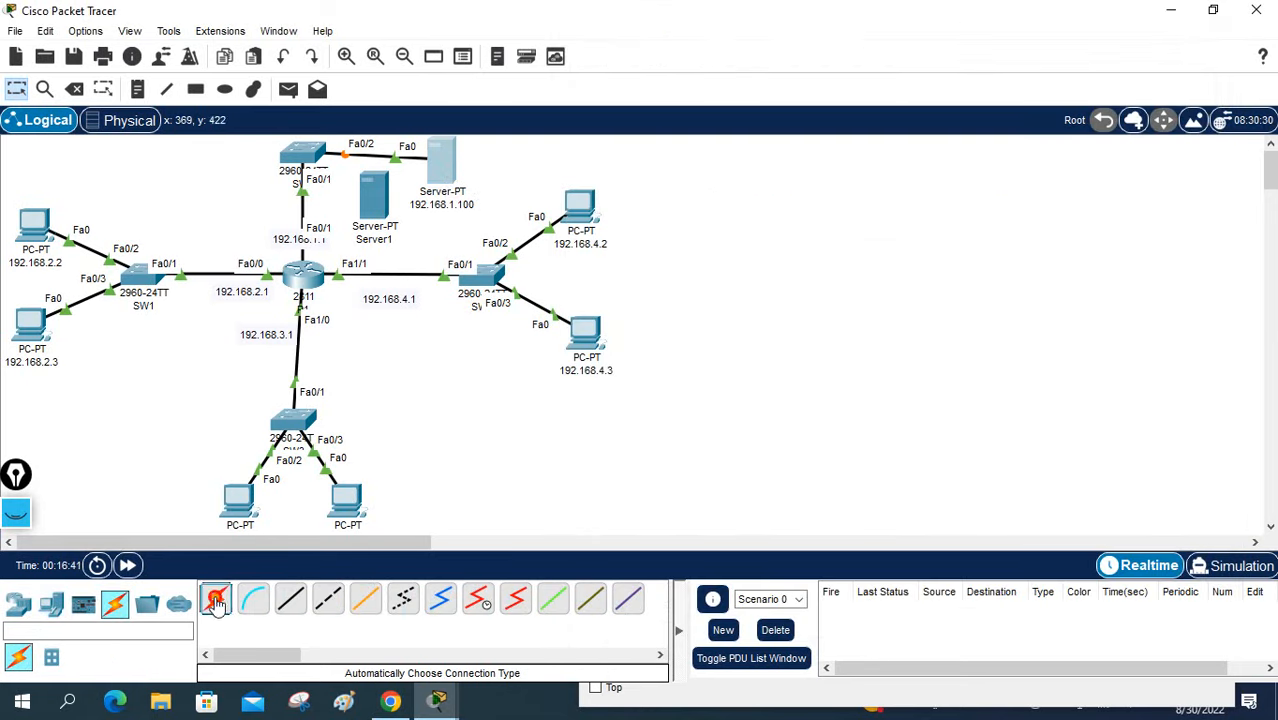
pyautogui.click(378, 205)
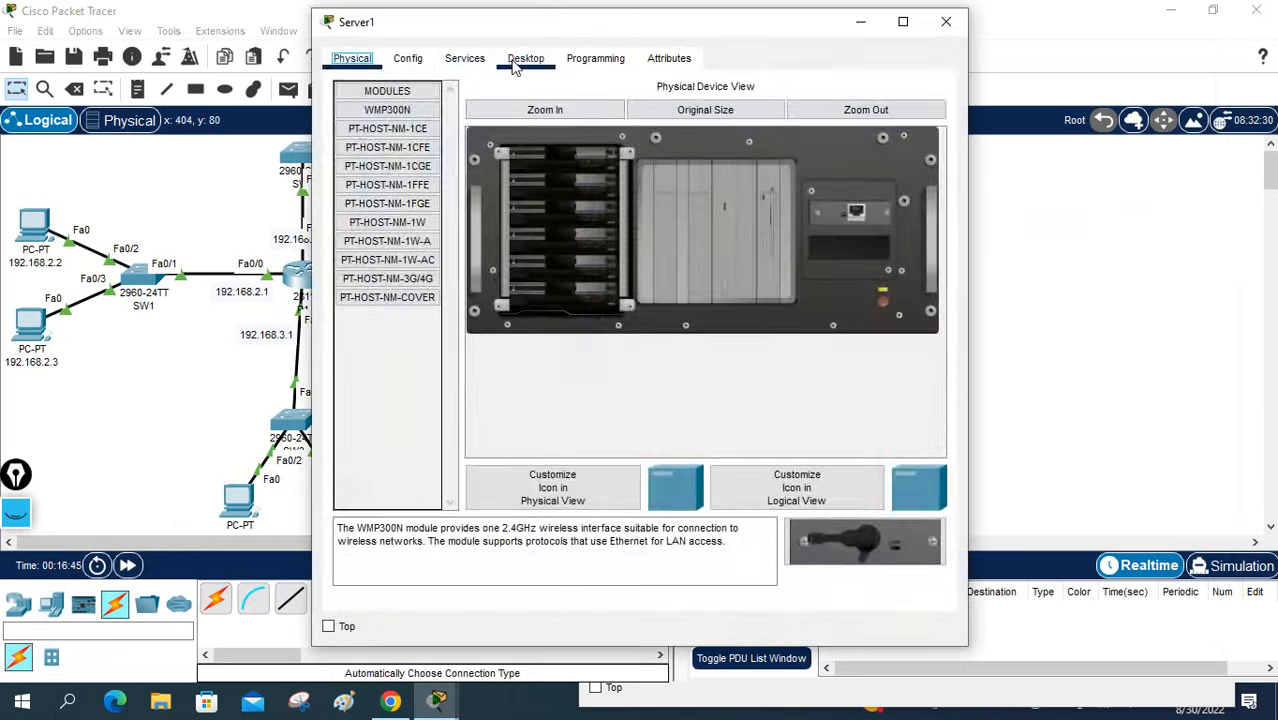
# Configure Server1 with static IPv4 address 192.168.1.101, subnet mask 255.255.255.0 and default gateway 192.168.1.1, and close its window.
pyautogui.click(525, 58)
pyautogui.click(395, 129)
pyautogui.click(595, 166)
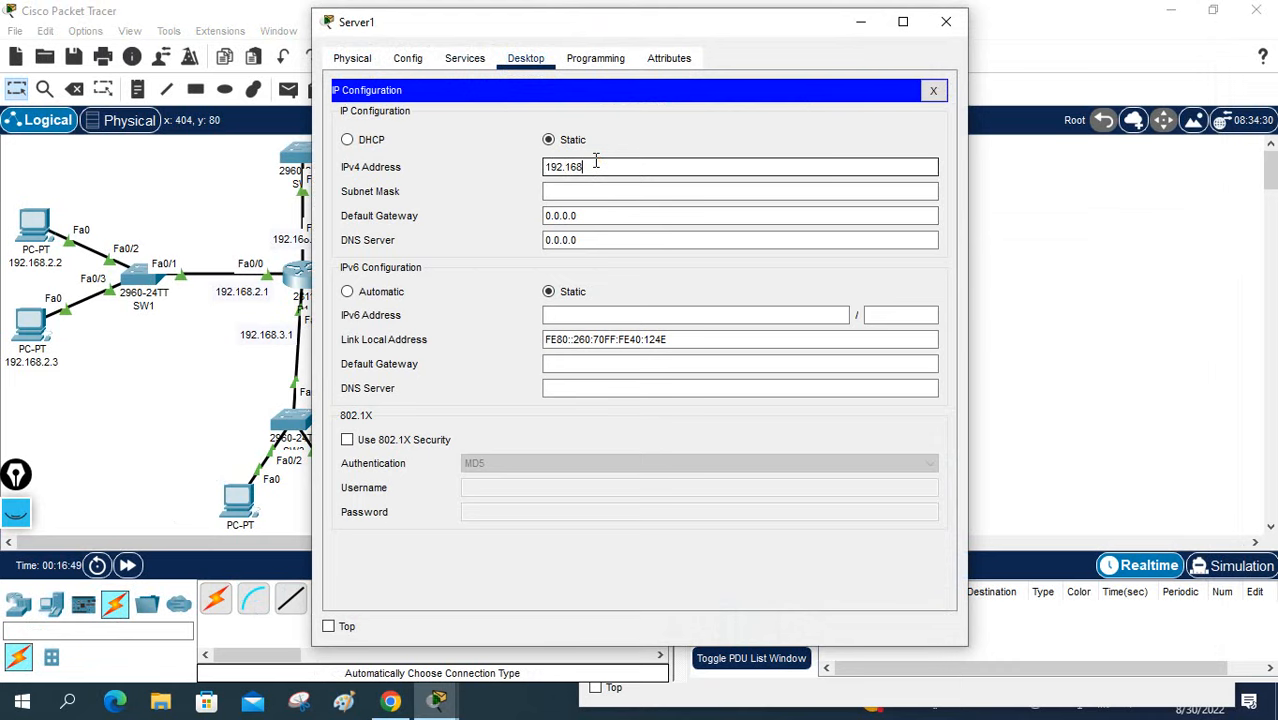
pyautogui.write('192.168.1.4')
pyautogui.write('01')
pyautogui.click(593, 188)
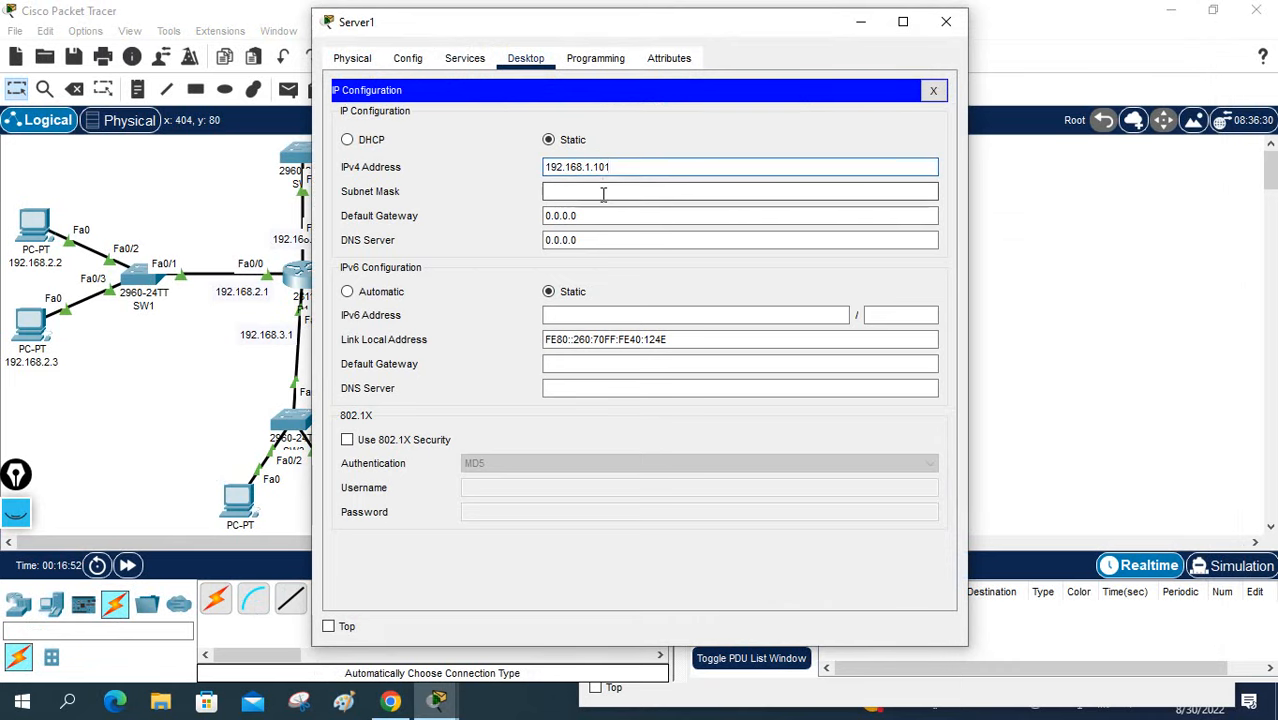
pyautogui.press('Tab')
pyautogui.write('19')
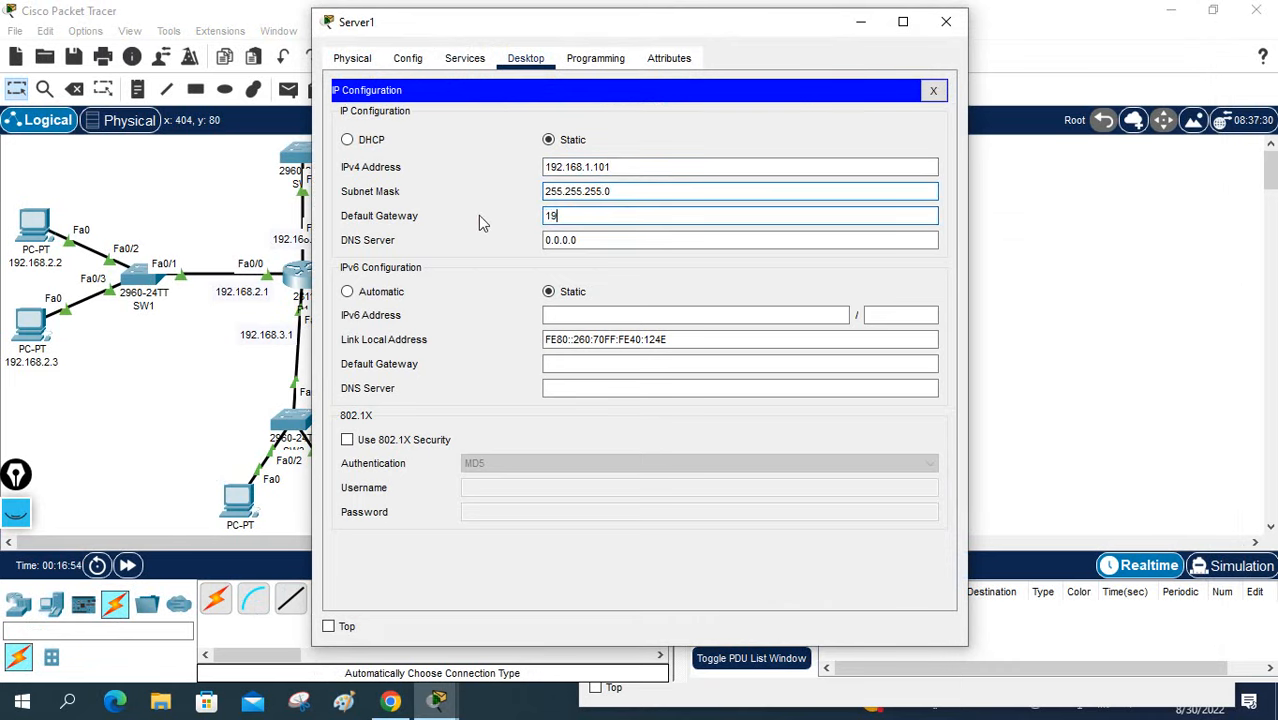
pyautogui.write('2.168.1.')
pyautogui.moveTo(513, 28); pyautogui.dragTo(725, 78)
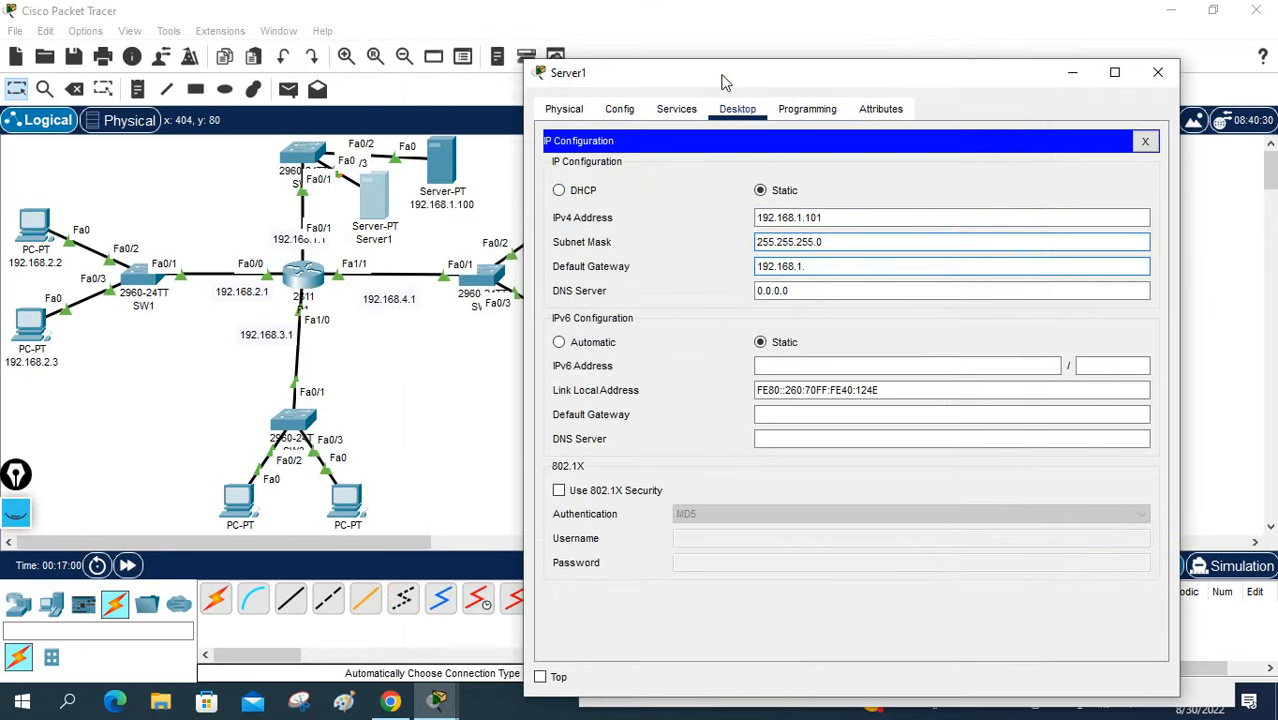
pyautogui.write('1')
pyautogui.click(1145, 141)
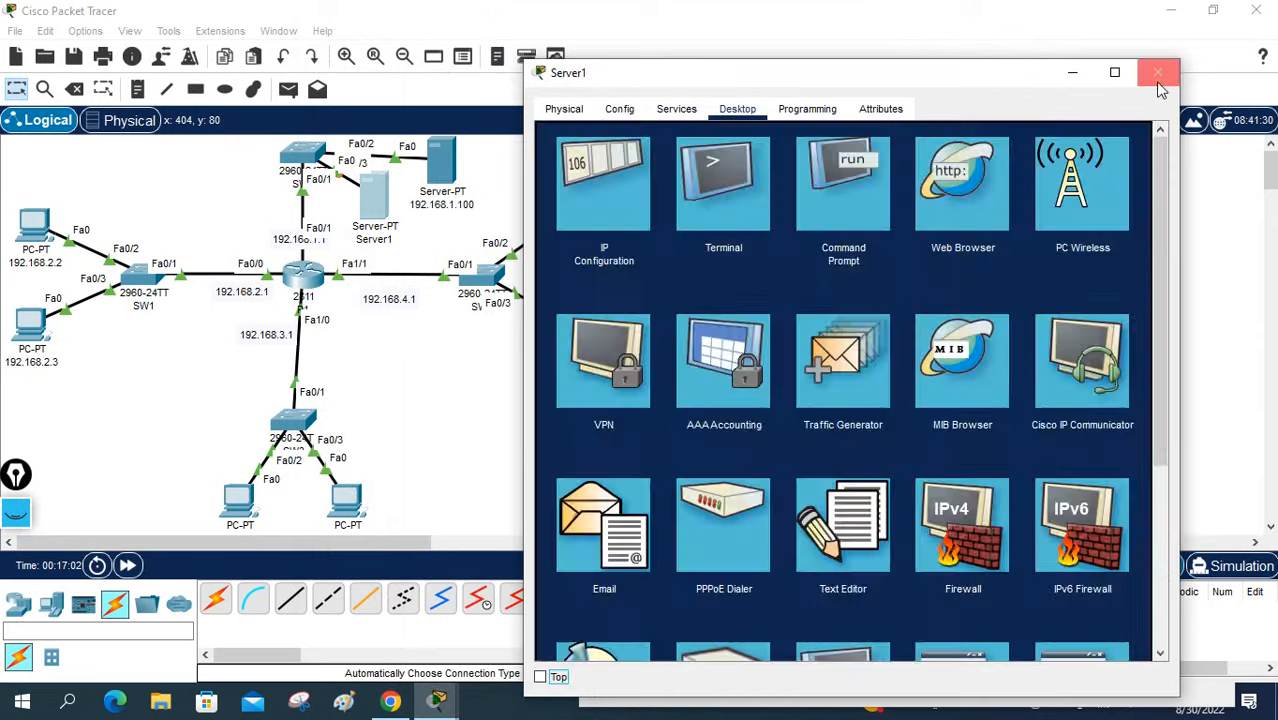
pyautogui.click(1157, 73)
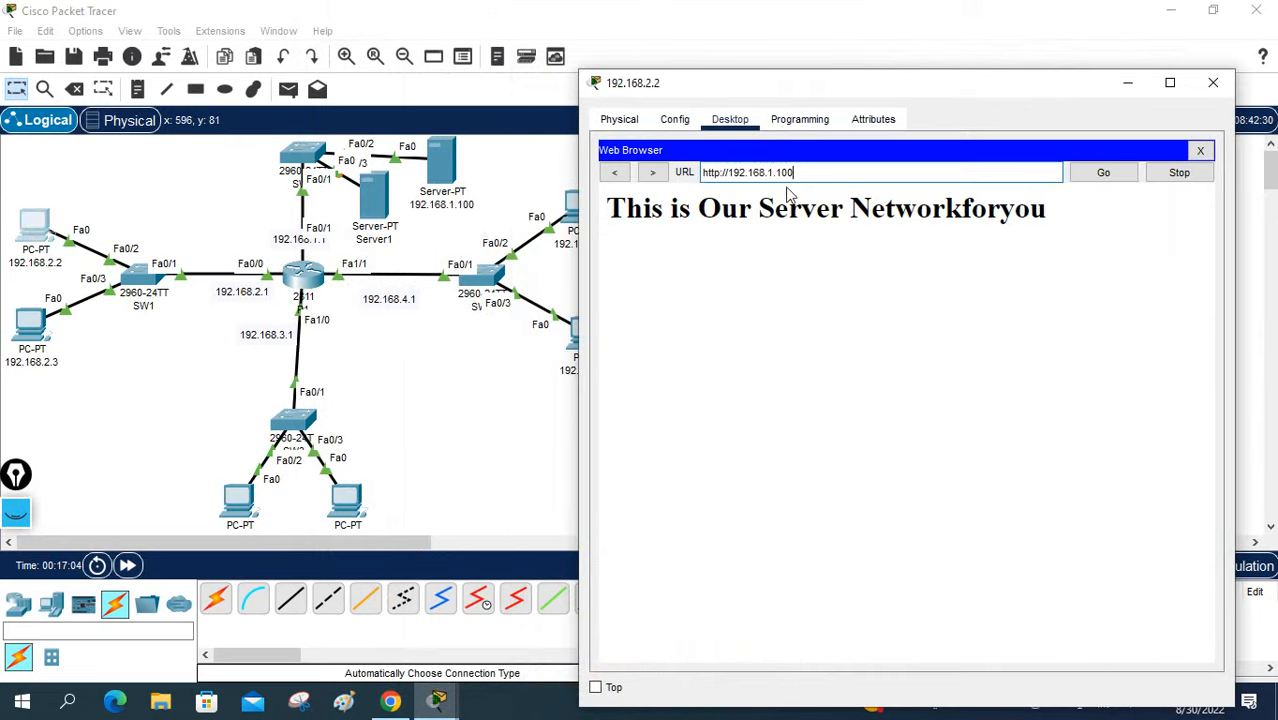
# Load the new server's web page at 192.168.1.101 from PC 192.168.2.2, reopening its web browser for a fresh request.
pyautogui.press('BackSpace')
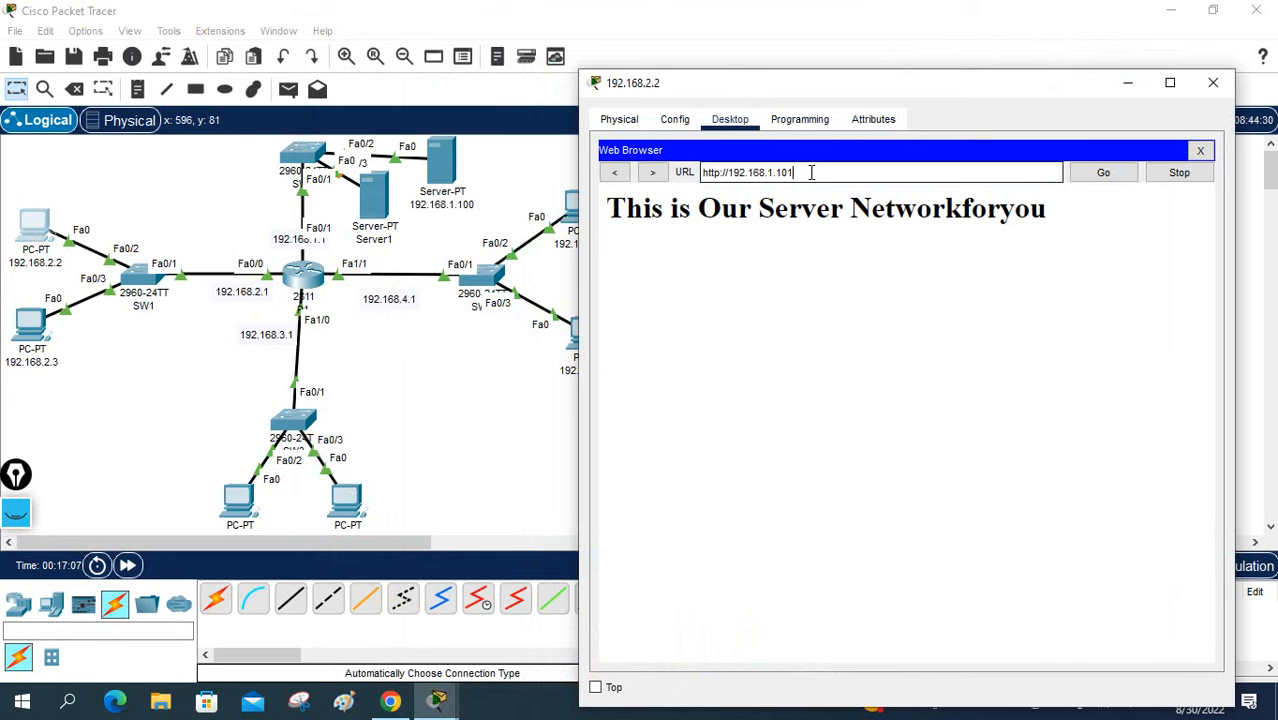
pyautogui.click(1102, 172)
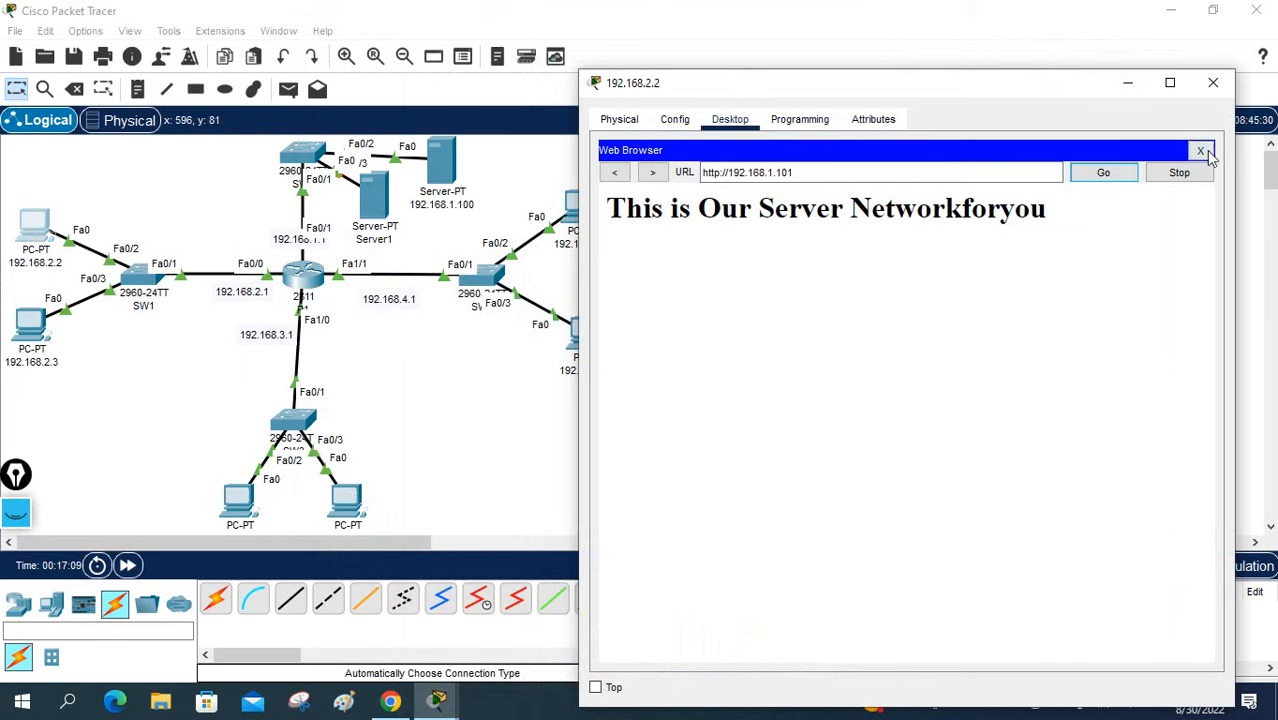
pyautogui.click(1201, 151)
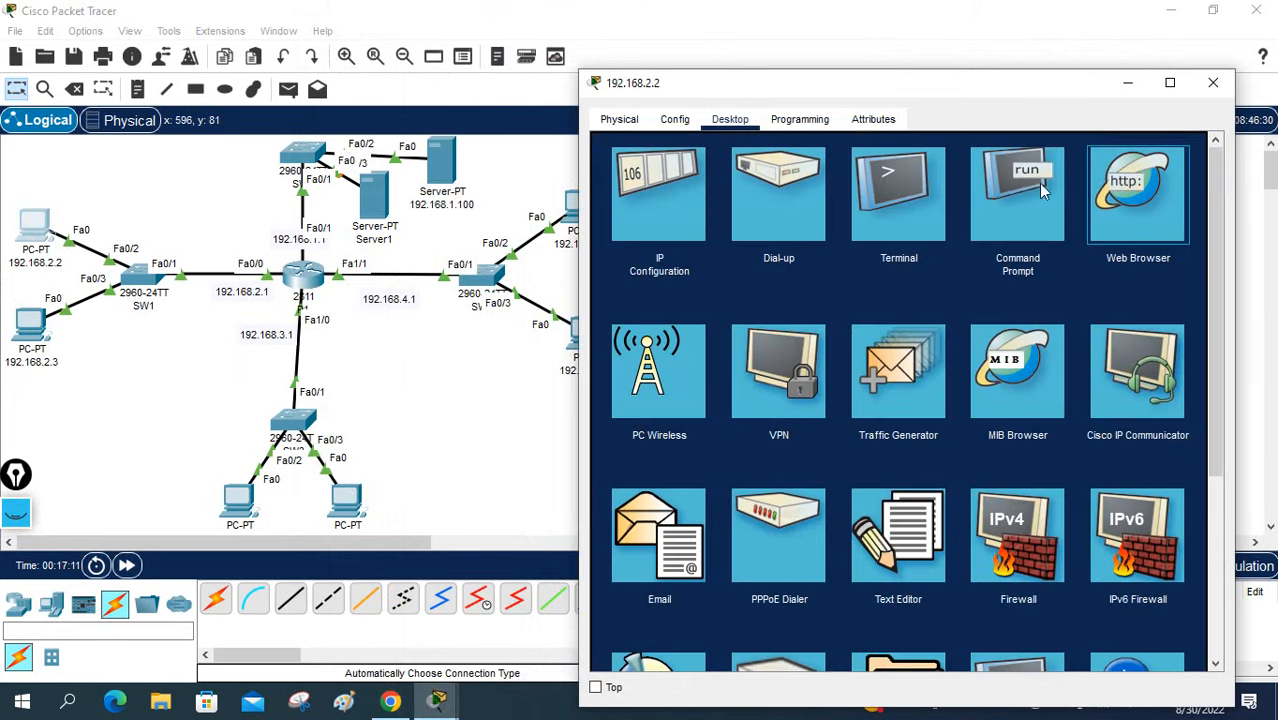
pyautogui.click(1110, 205)
pyautogui.click(737, 171)
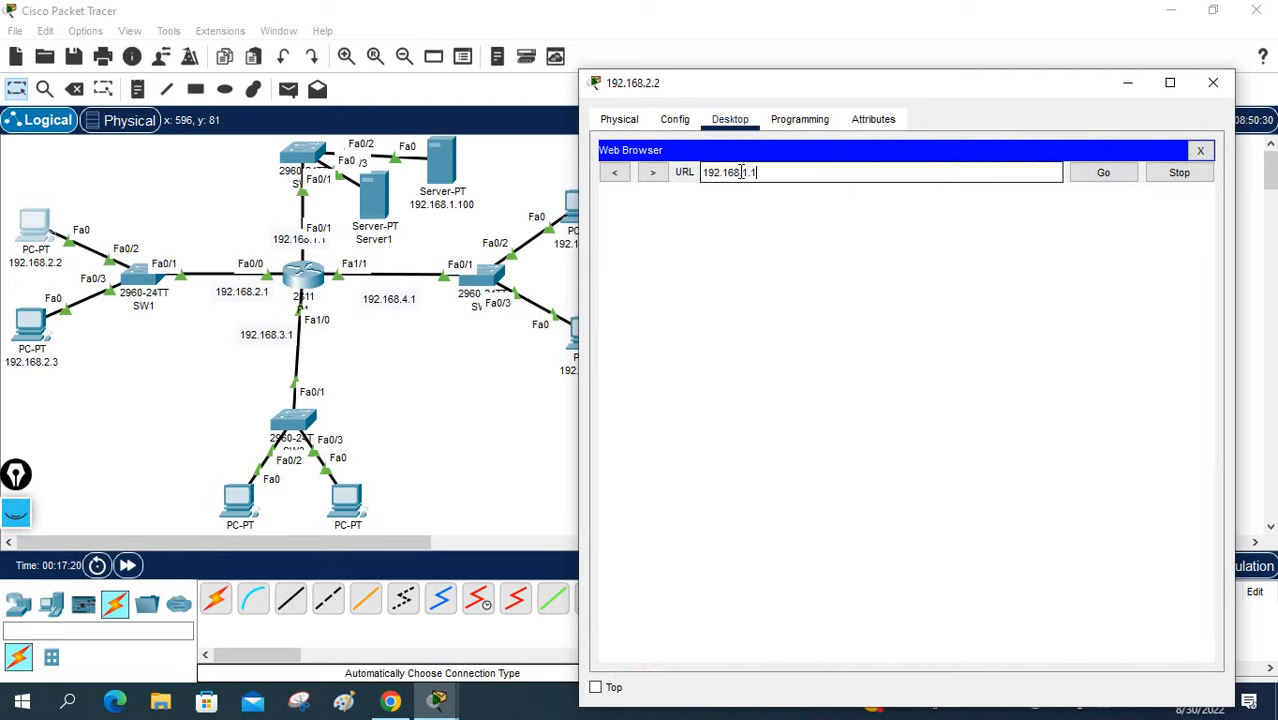
pyautogui.press('Return')
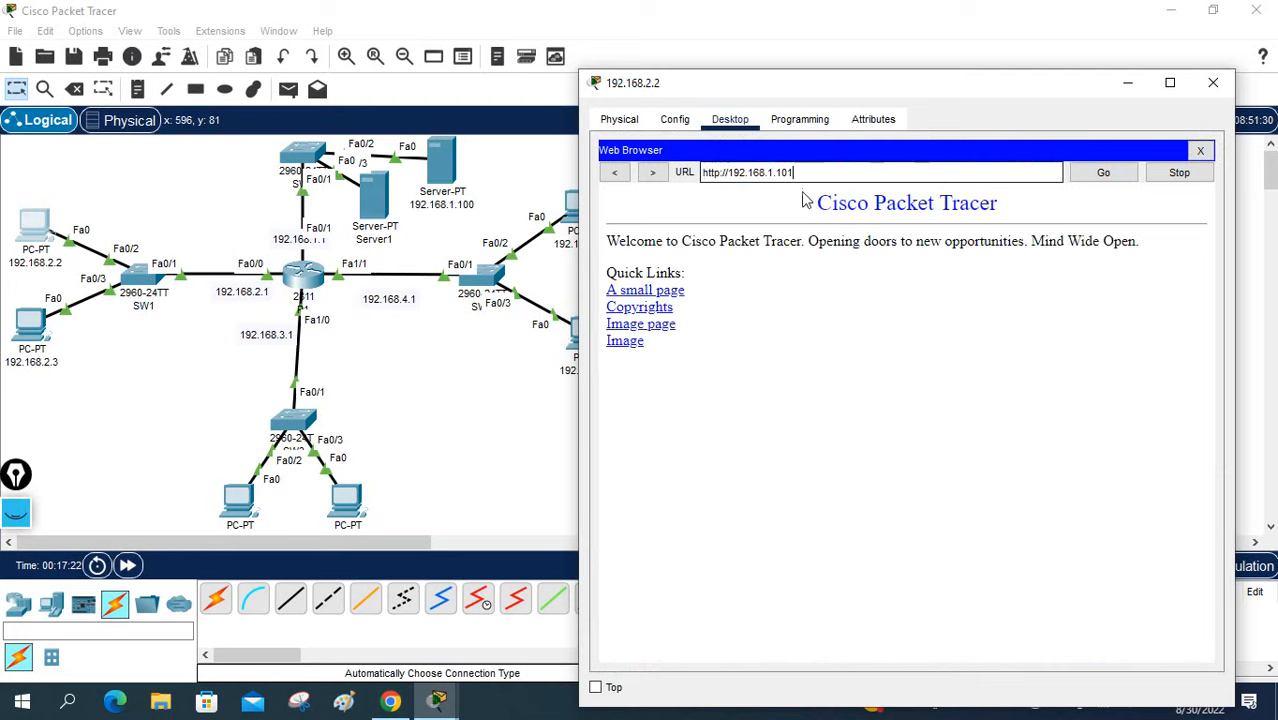
pyautogui.click(440, 165)
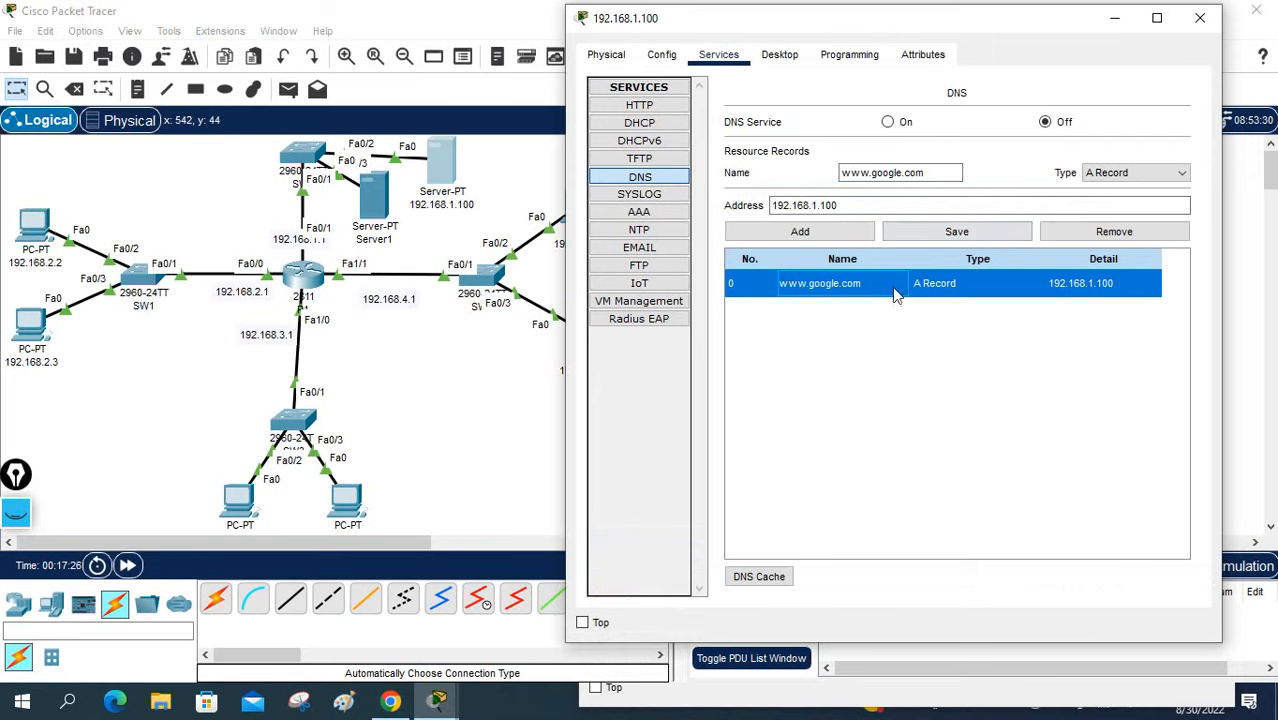
pyautogui.click(1098, 236)
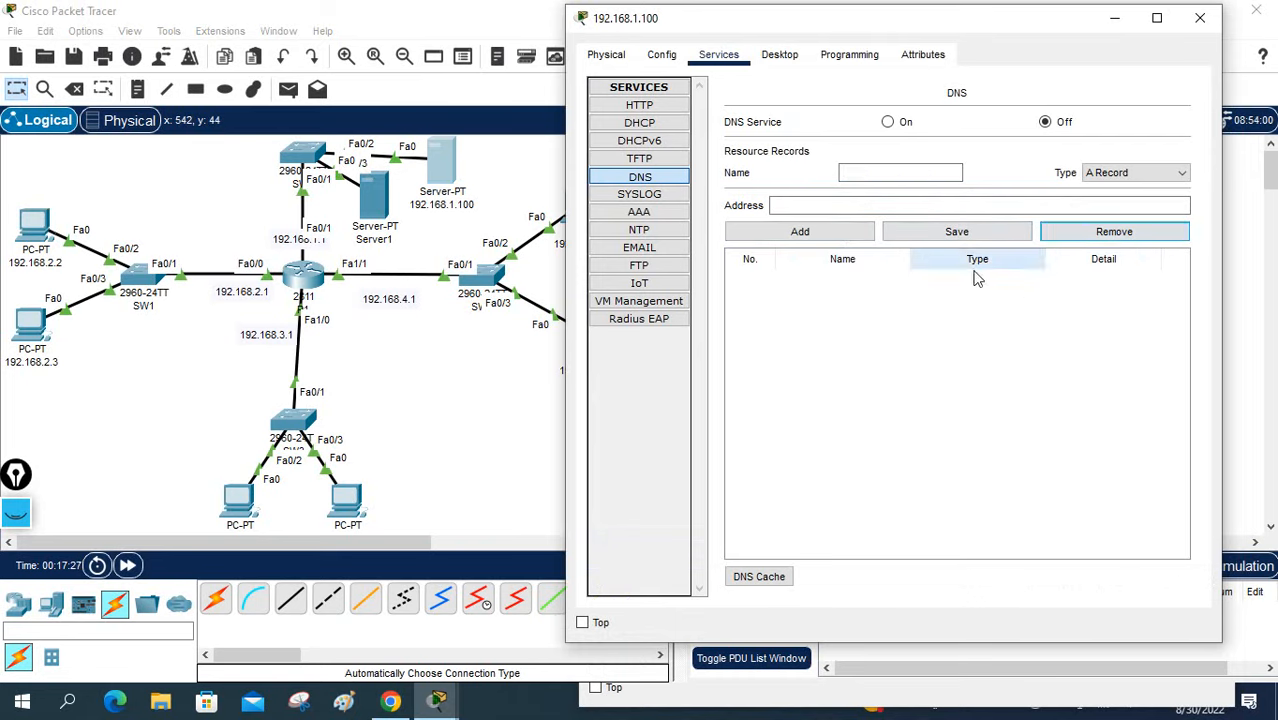
pyautogui.click(873, 173)
pyautogui.write('ww')
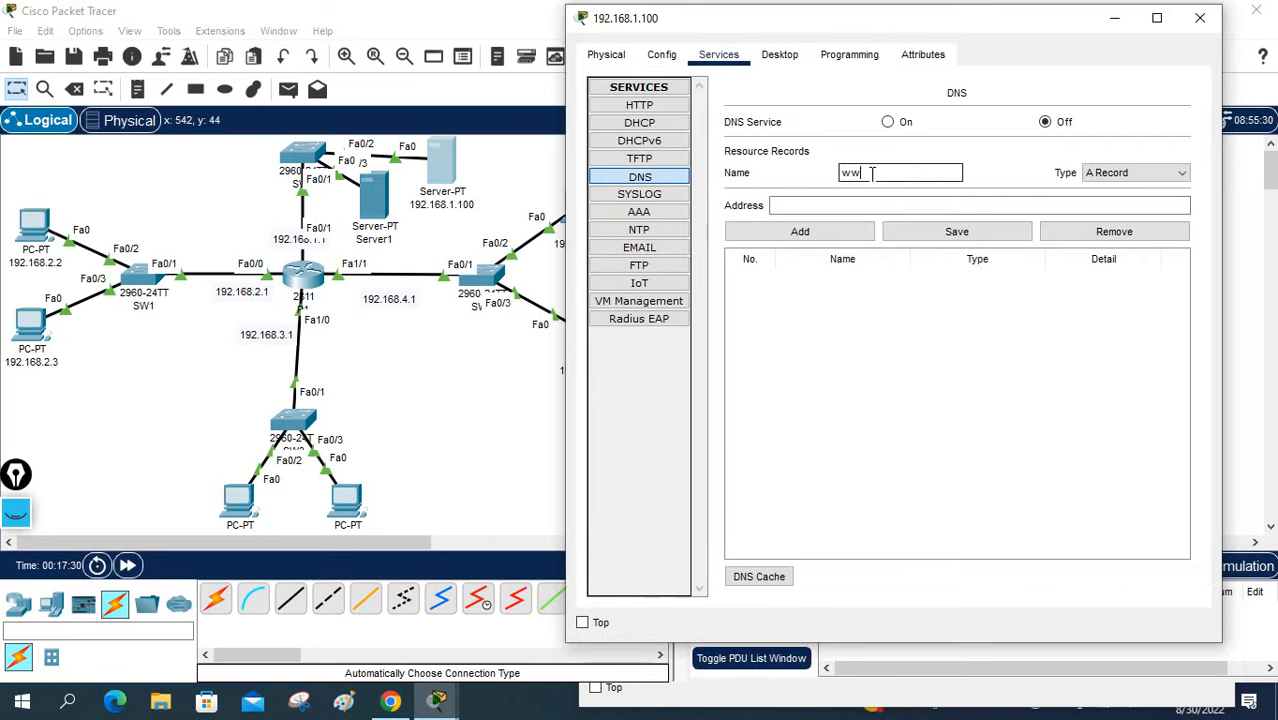
pyautogui.write('w.google.com')
pyautogui.click(848, 204)
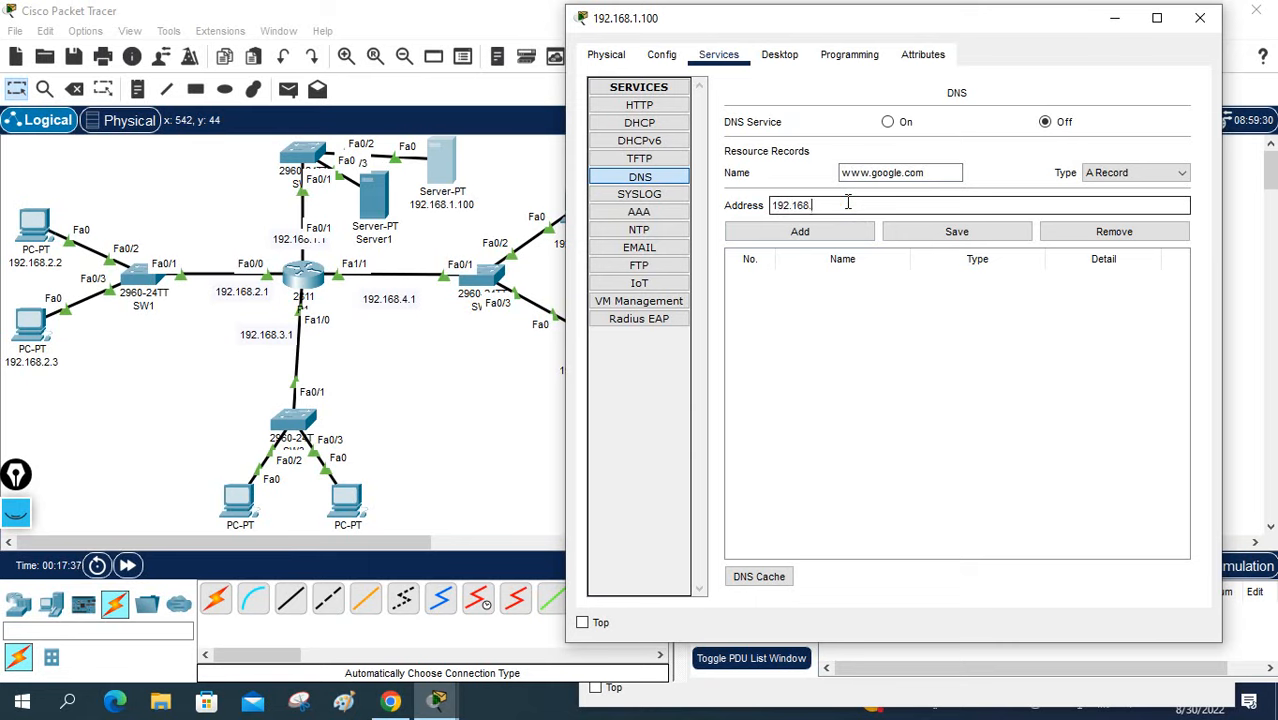
pyautogui.write('192.168.1.101')
pyautogui.click(827, 237)
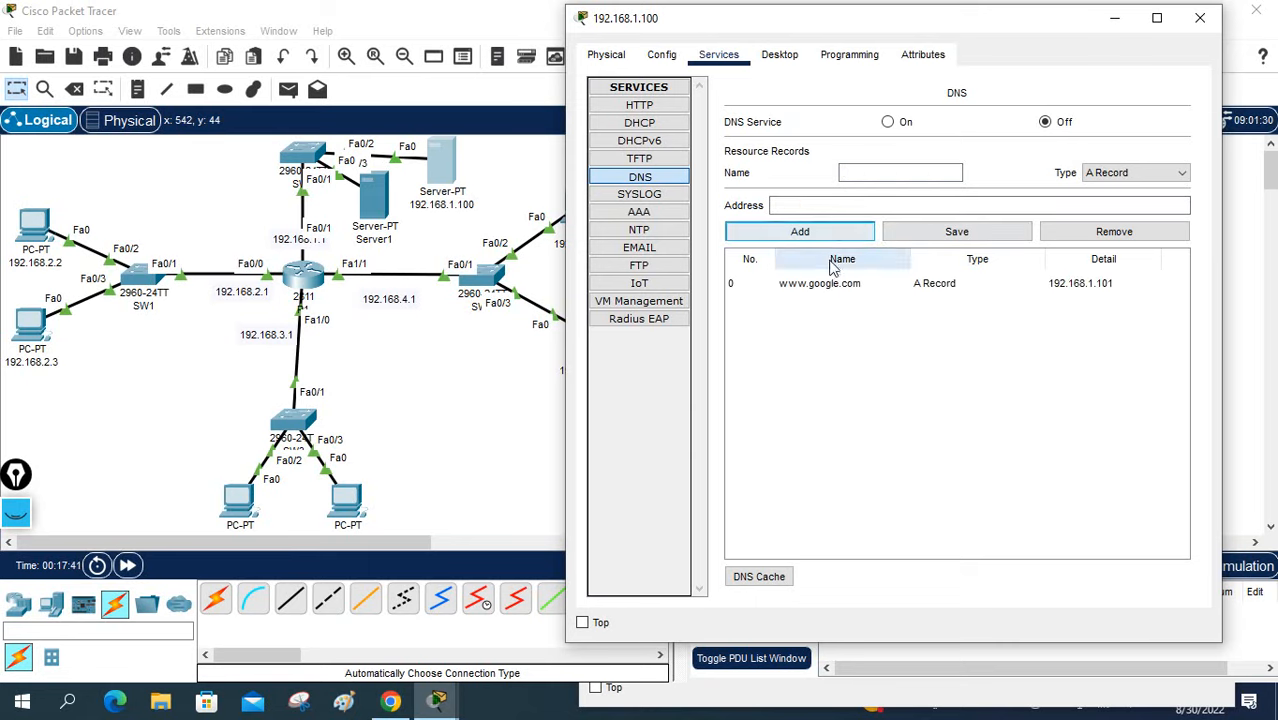
pyautogui.click(1200, 18)
pyautogui.click(27, 238)
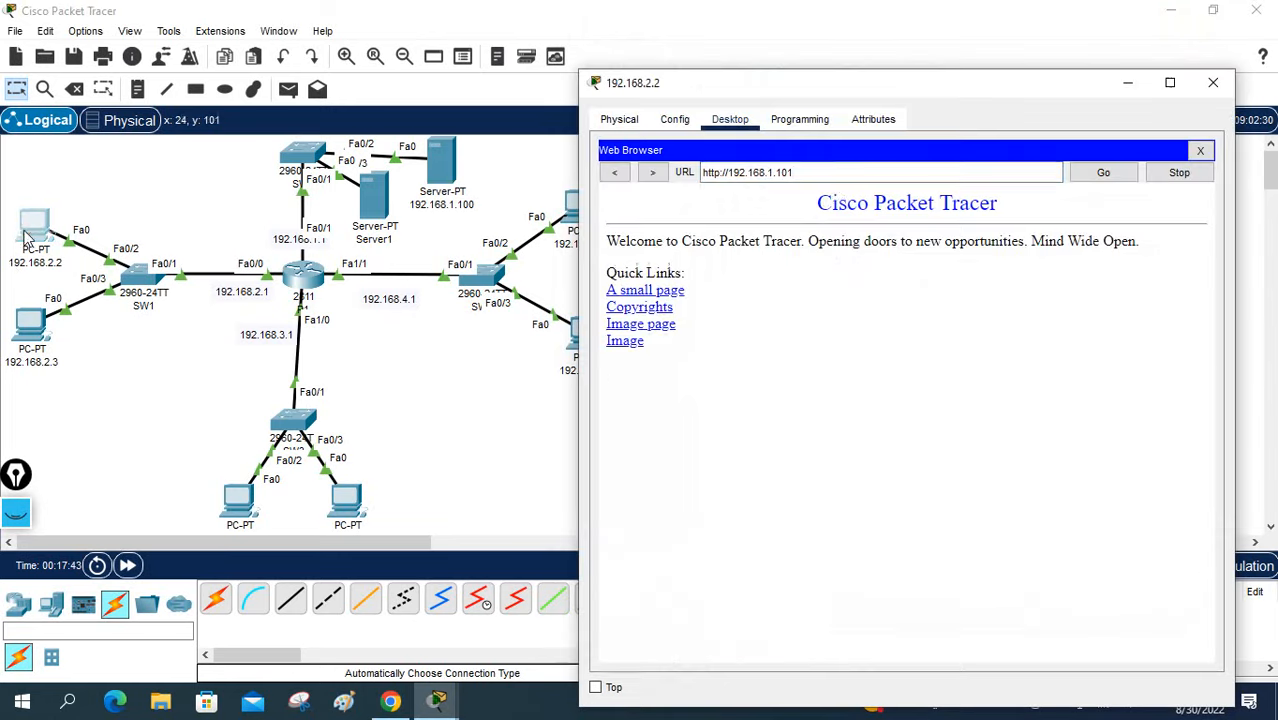
pyautogui.moveTo(928, 180); pyautogui.dragTo(442, 196)
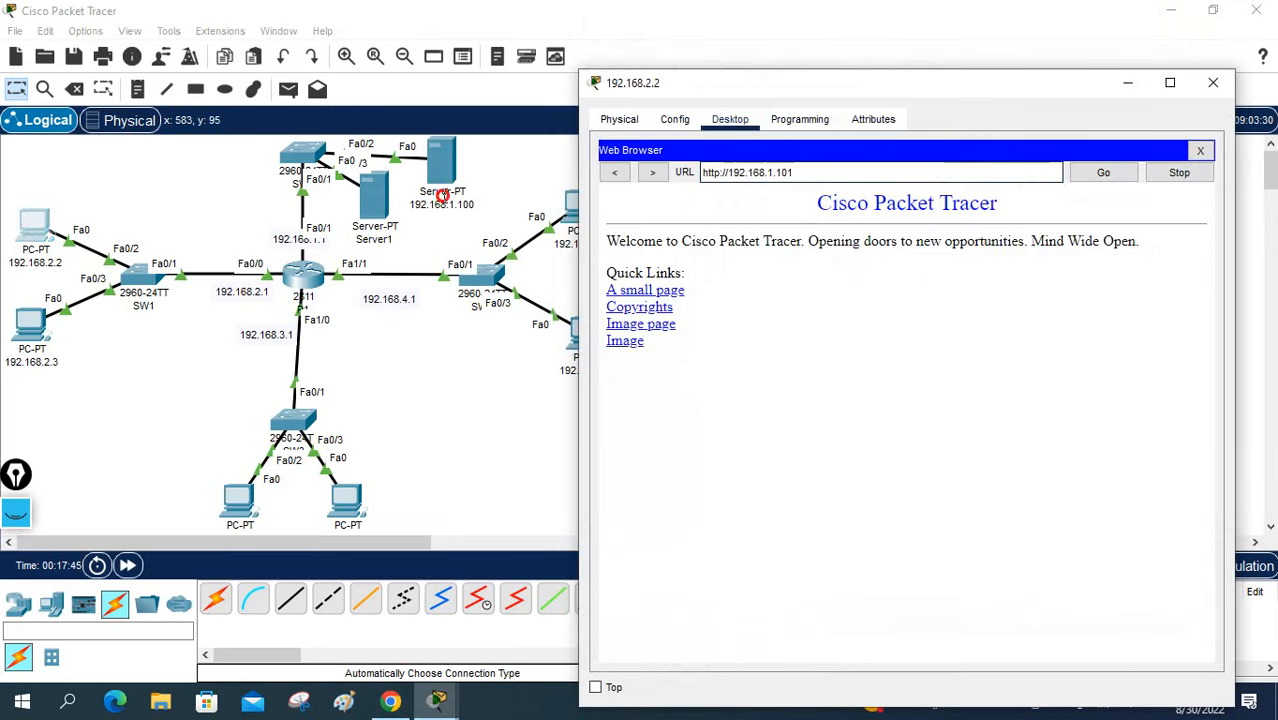
pyautogui.moveTo(807, 170); pyautogui.dragTo(644, 172)
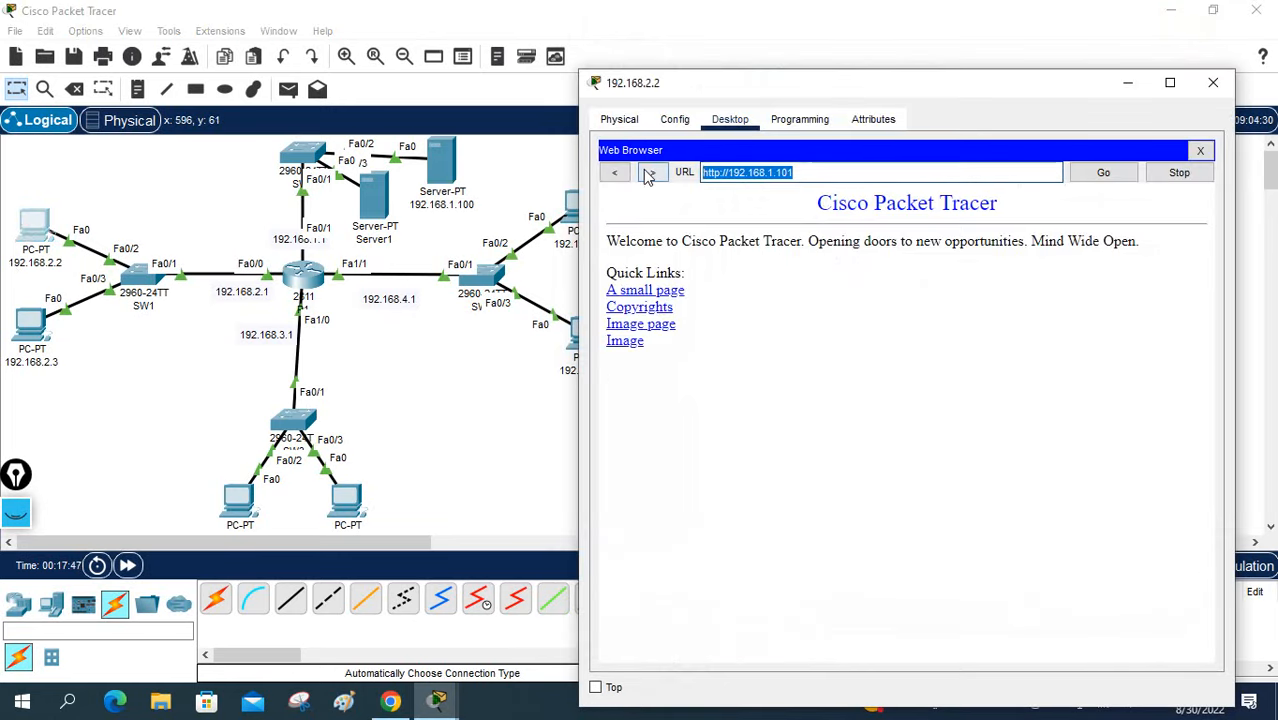
pyautogui.write('www.goog')
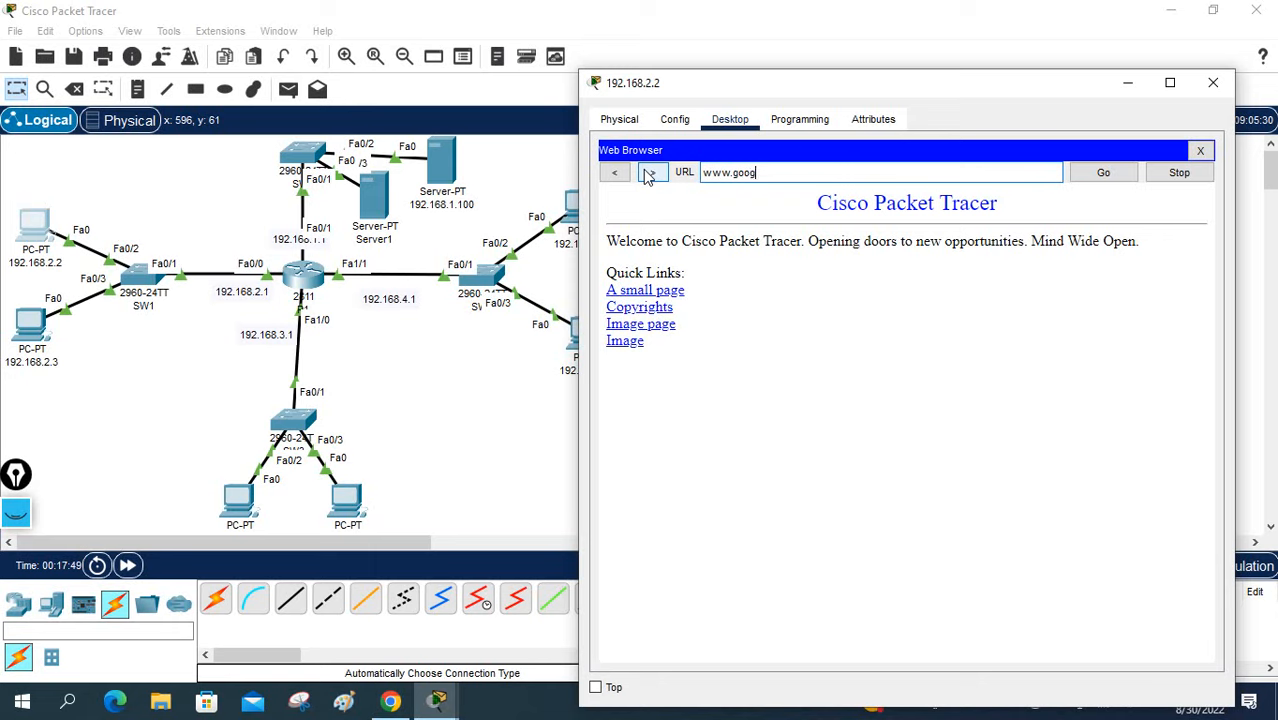
pyautogui.write('le.com')
pyautogui.press('Return')
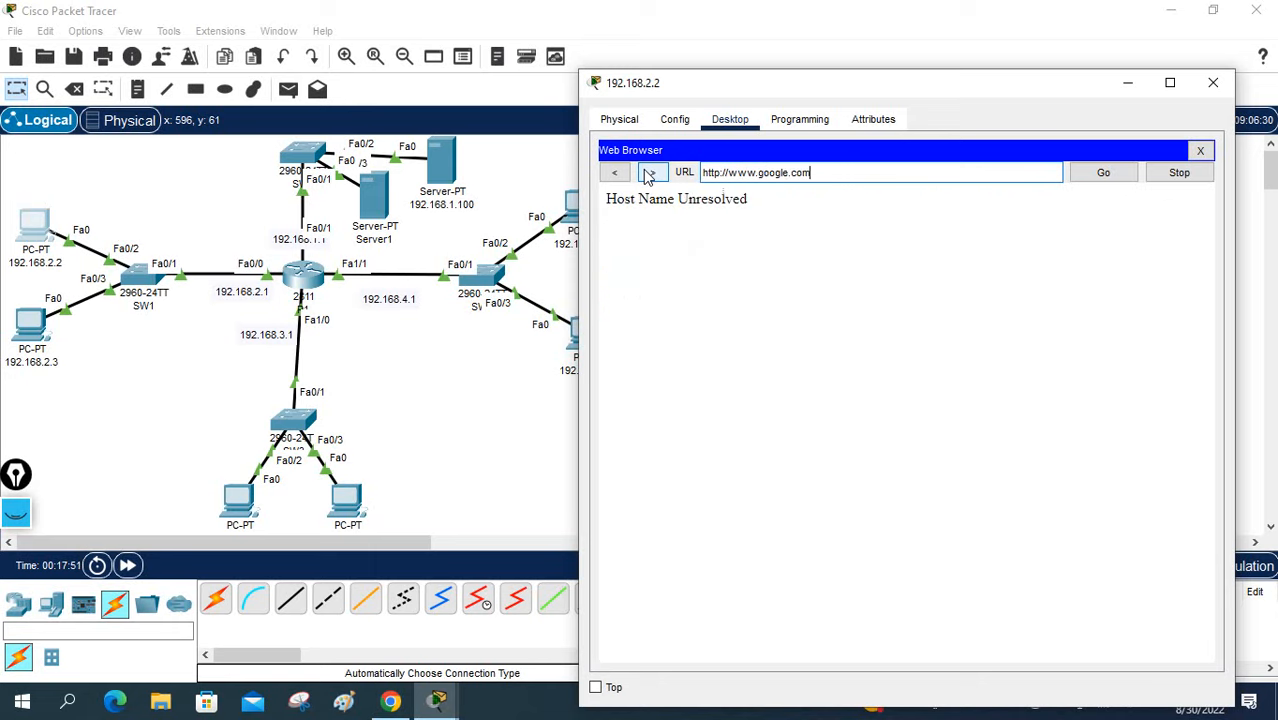
# Request google.com without the www prefix in a freshly opened browser on PC 192.168.2.2, and close the PC's window.
pyautogui.click(757, 172)
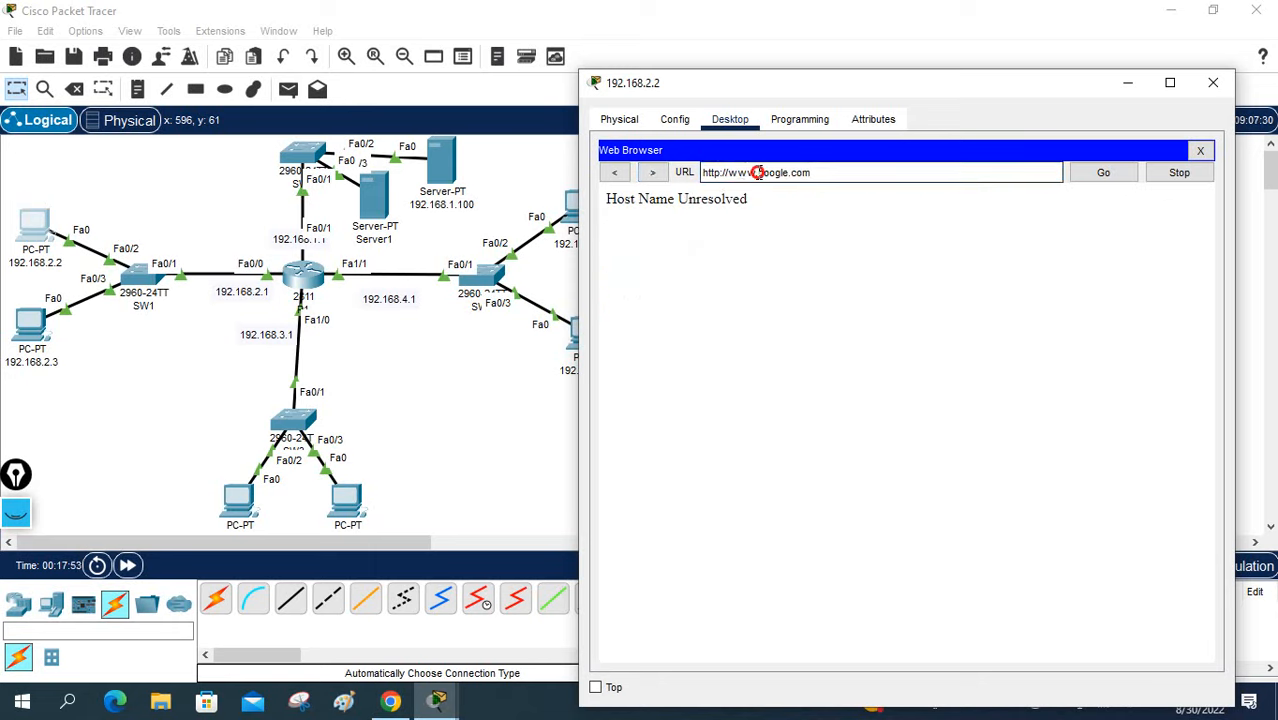
pyautogui.press('BackSpace')
pyautogui.press('BackSpace')
pyautogui.press('BackSpace')
pyautogui.press('BackSpace')
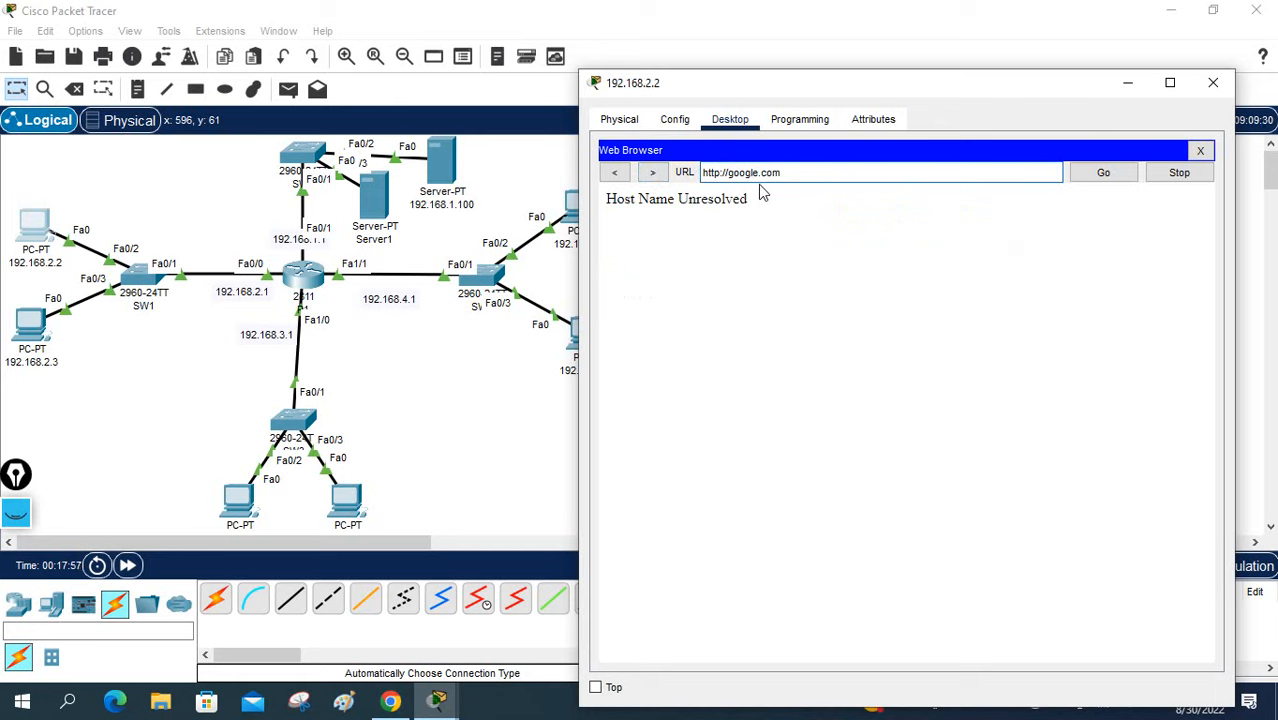
pyautogui.click(1200, 150)
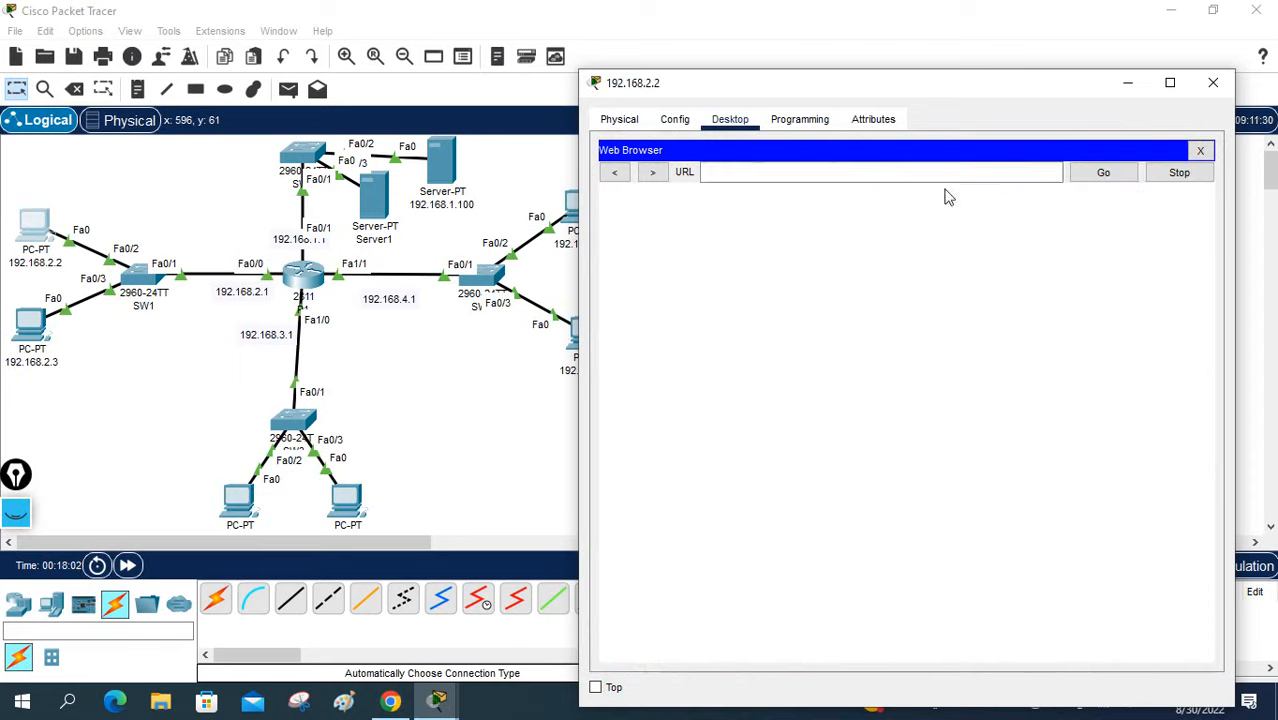
pyautogui.click(851, 174)
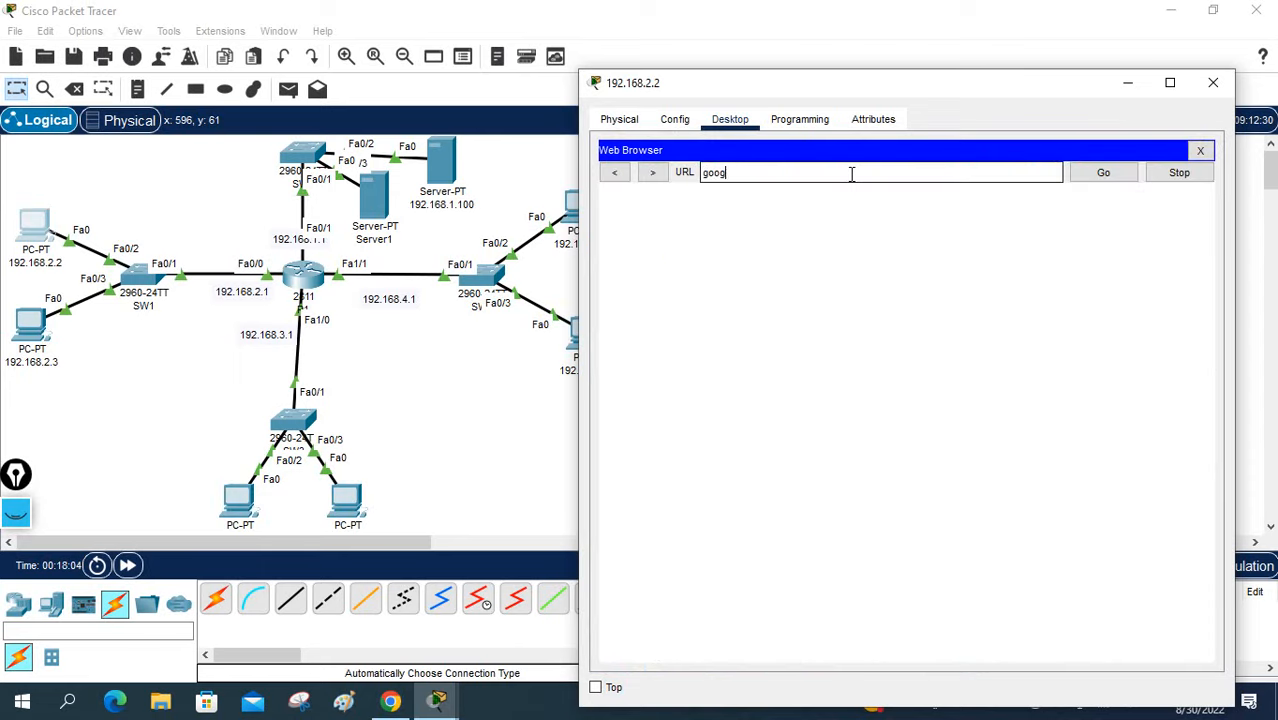
pyautogui.press('Return')
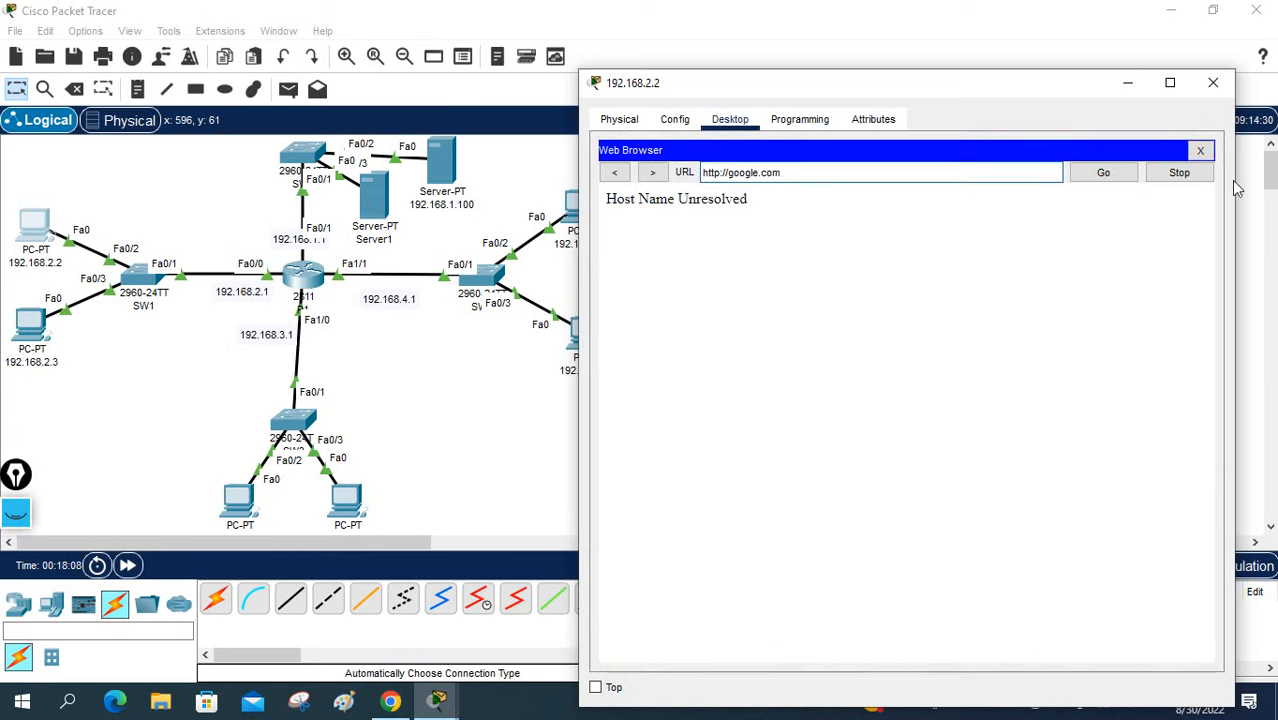
pyautogui.click(1203, 151)
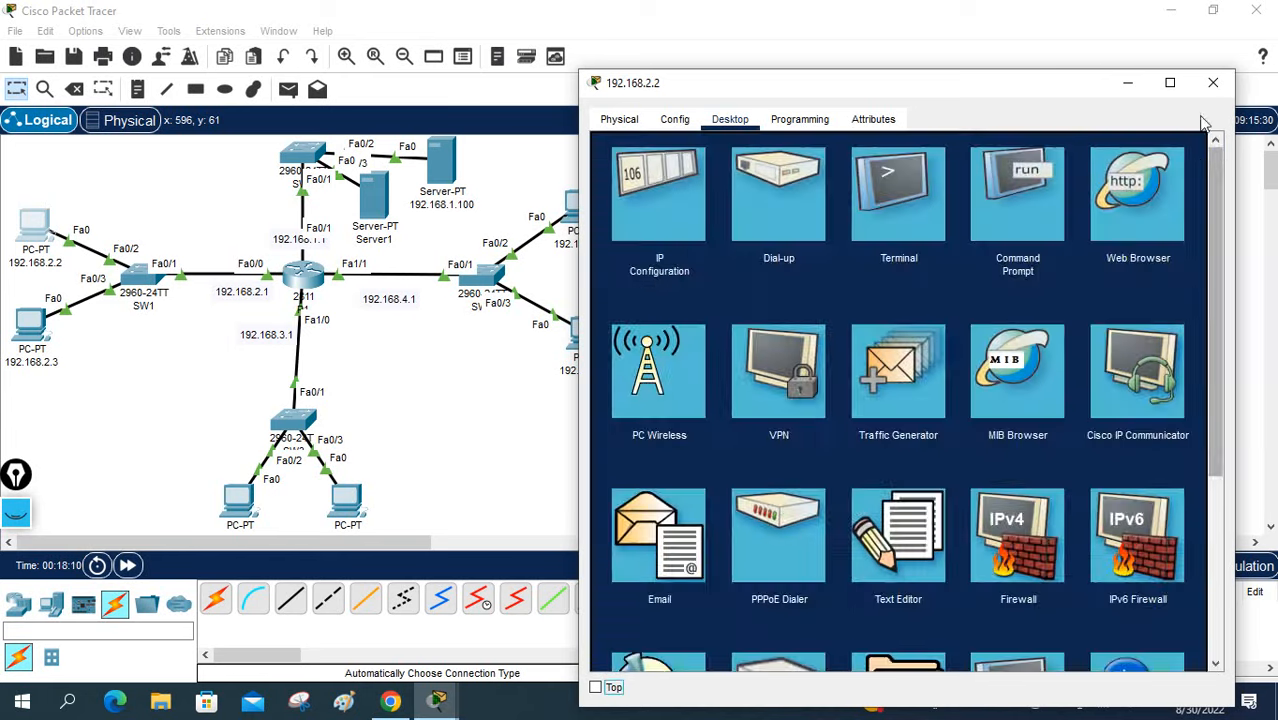
pyautogui.click(1213, 82)
# Set the DNS server of PC 192.168.2.2 to 192.168.1.100 and close its window.
pyautogui.click(36, 228)
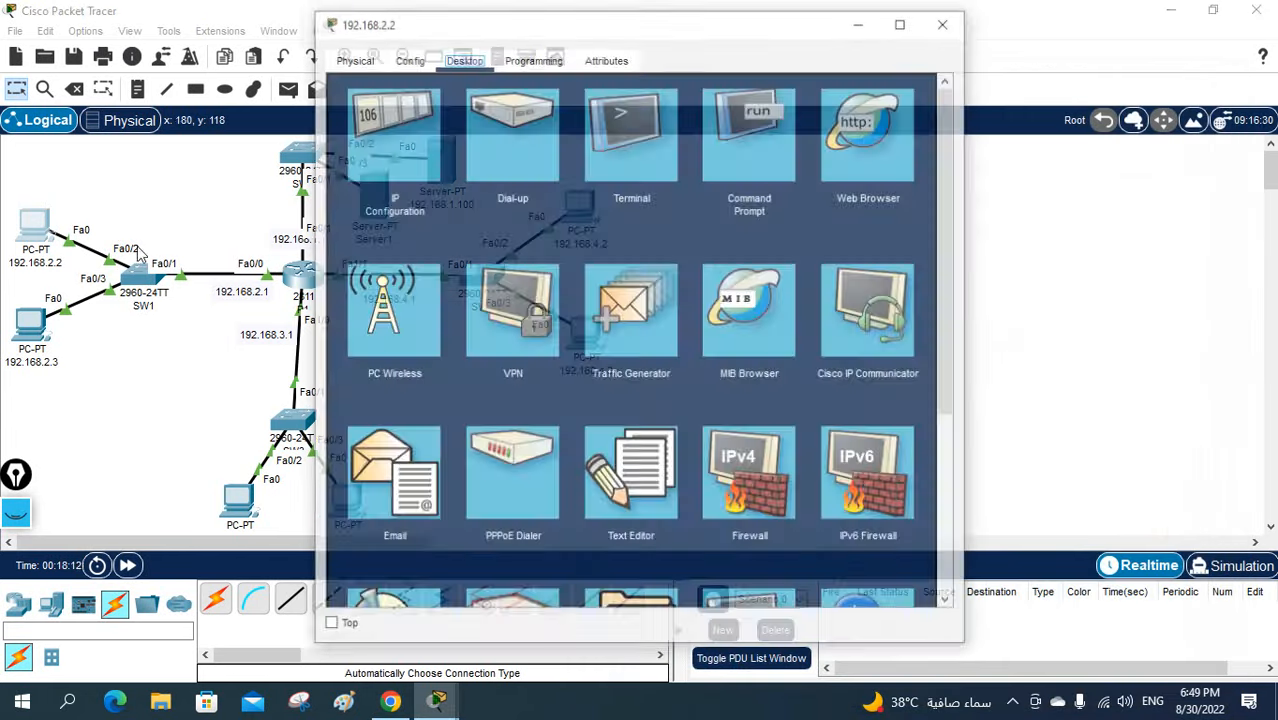
pyautogui.click(390, 150)
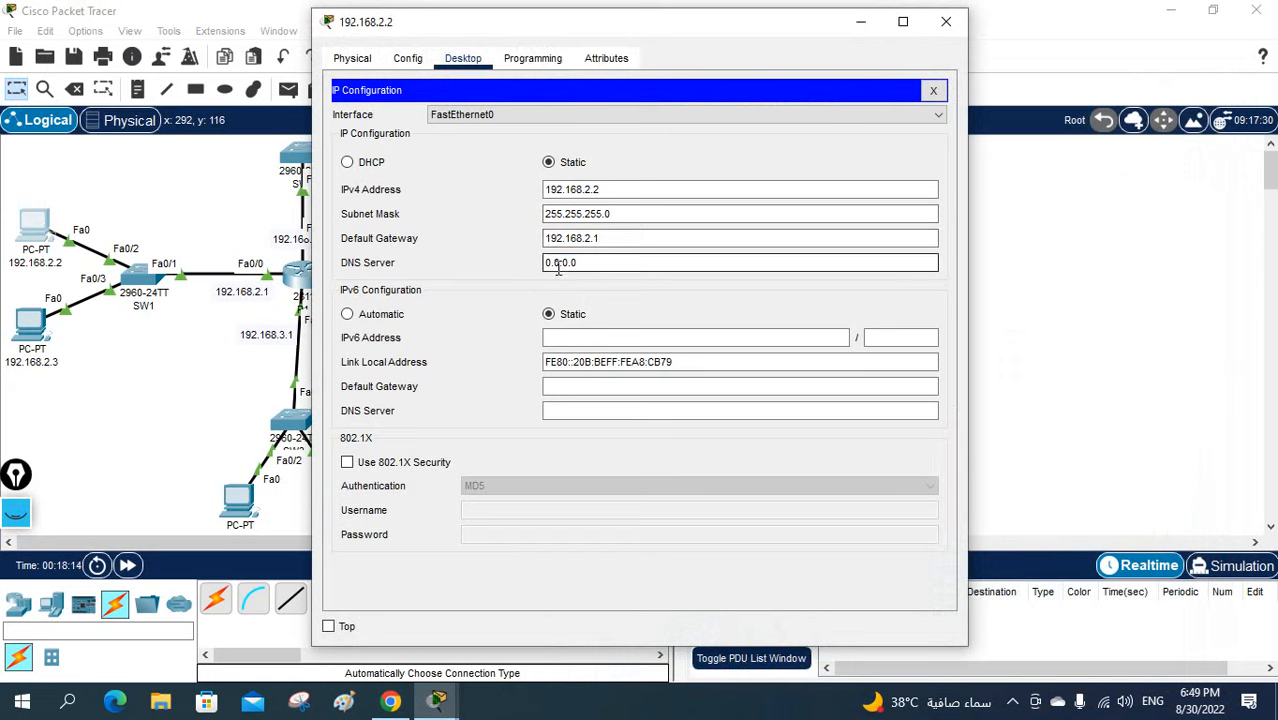
pyautogui.moveTo(577, 263); pyautogui.dragTo(546, 250)
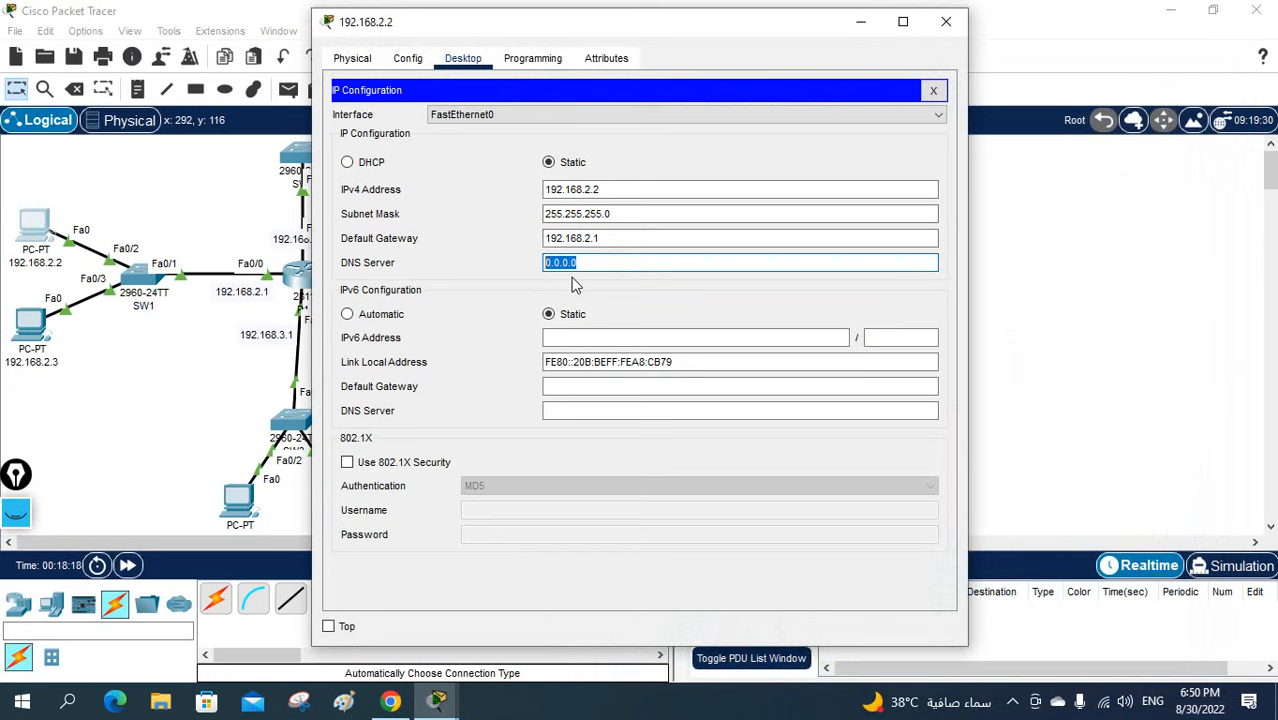
pyautogui.write('192.168.1.100')
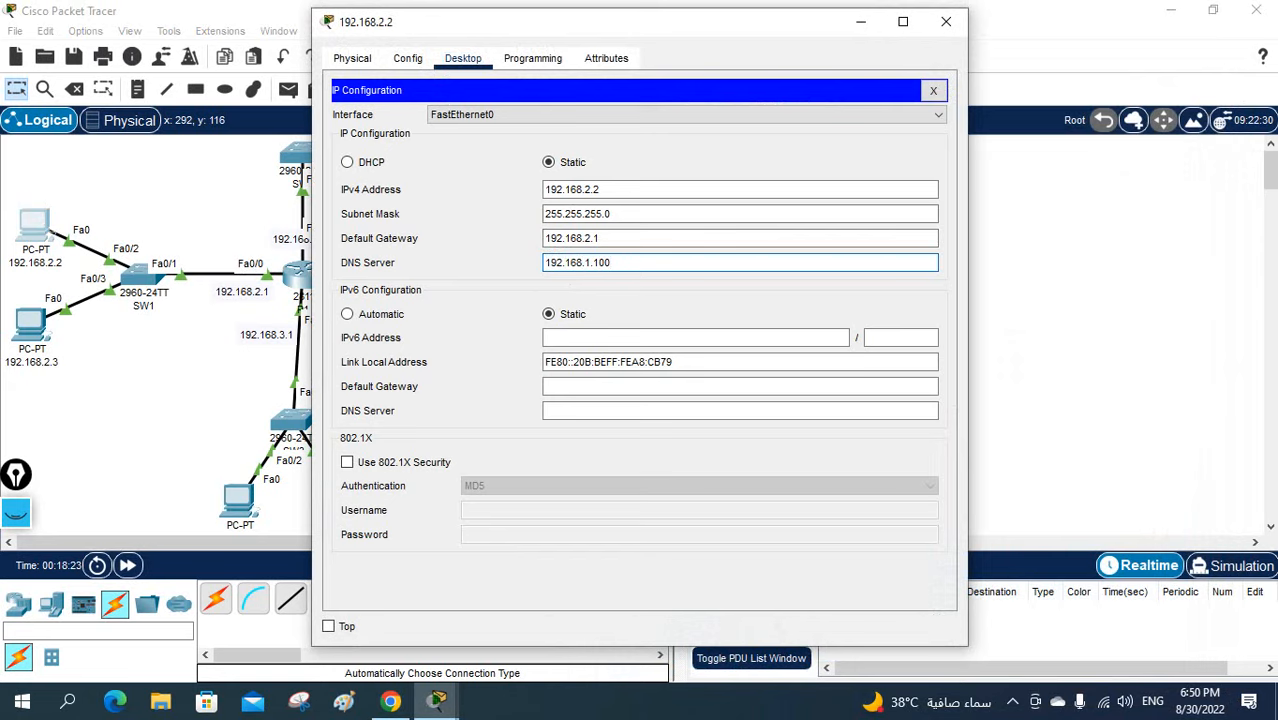
pyautogui.click(946, 21)
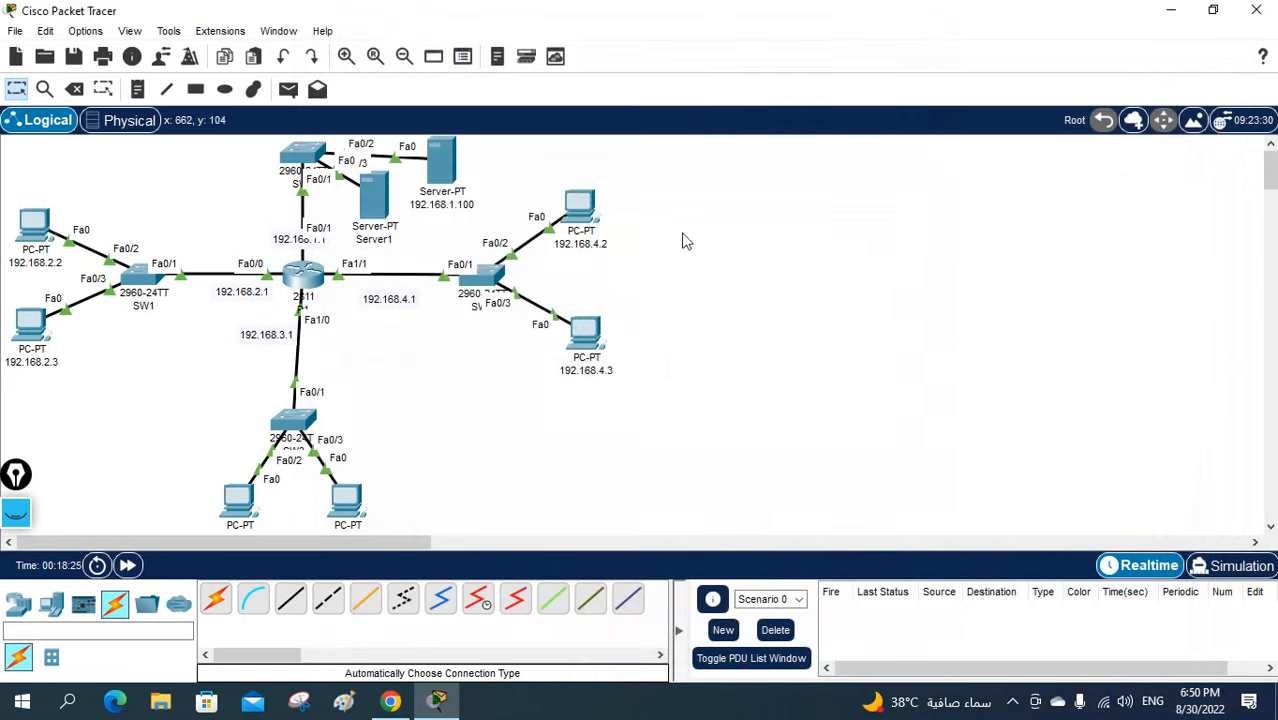
pyautogui.click(34, 228)
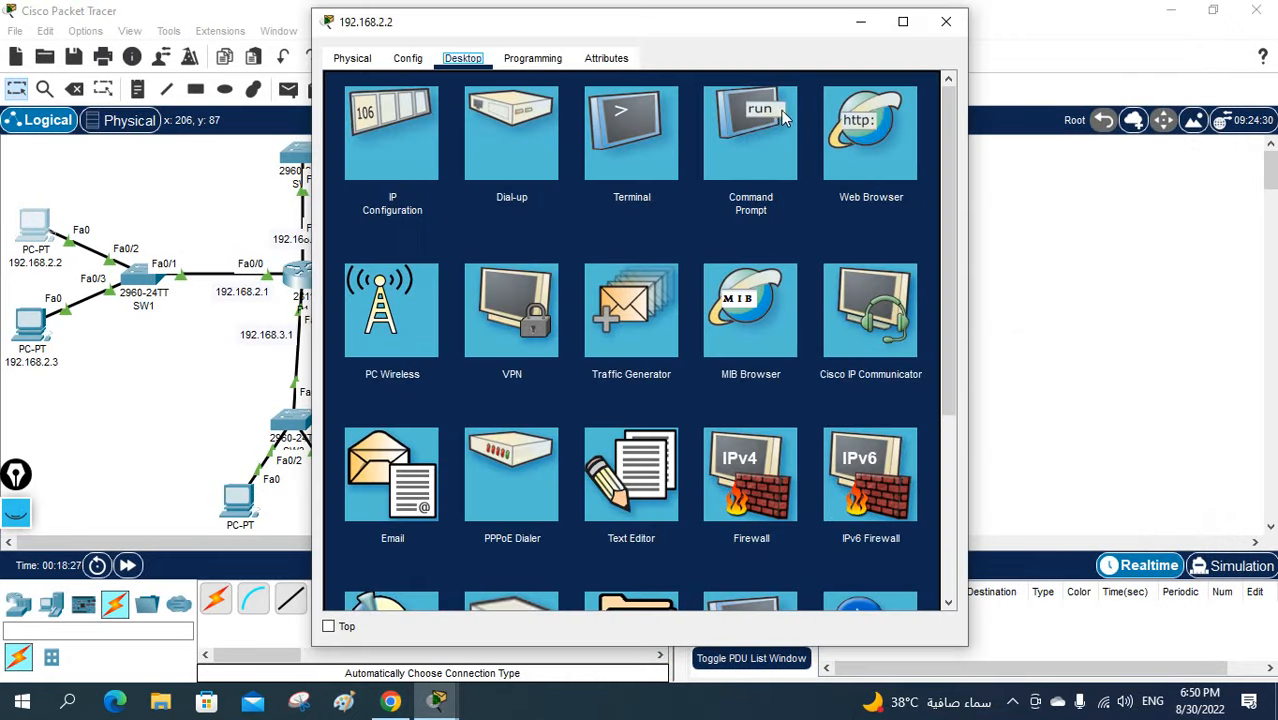
pyautogui.click(884, 122)
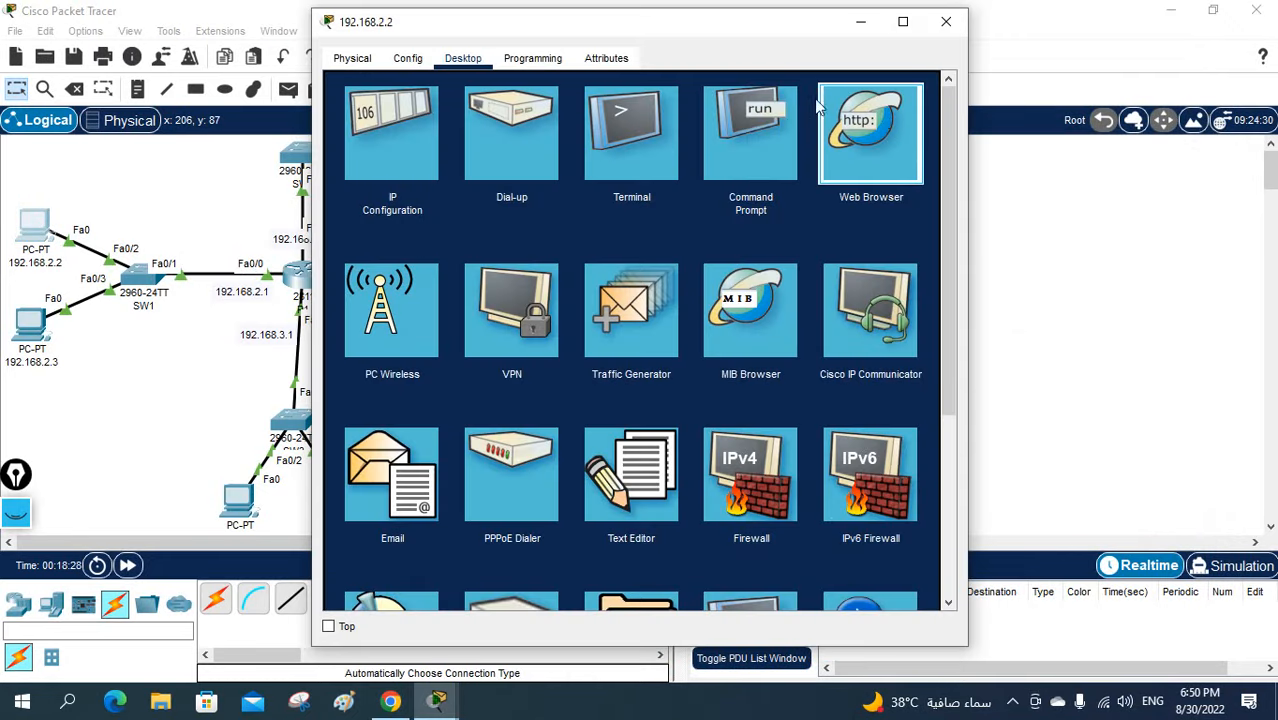
pyautogui.click(866, 128)
pyautogui.click(597, 111)
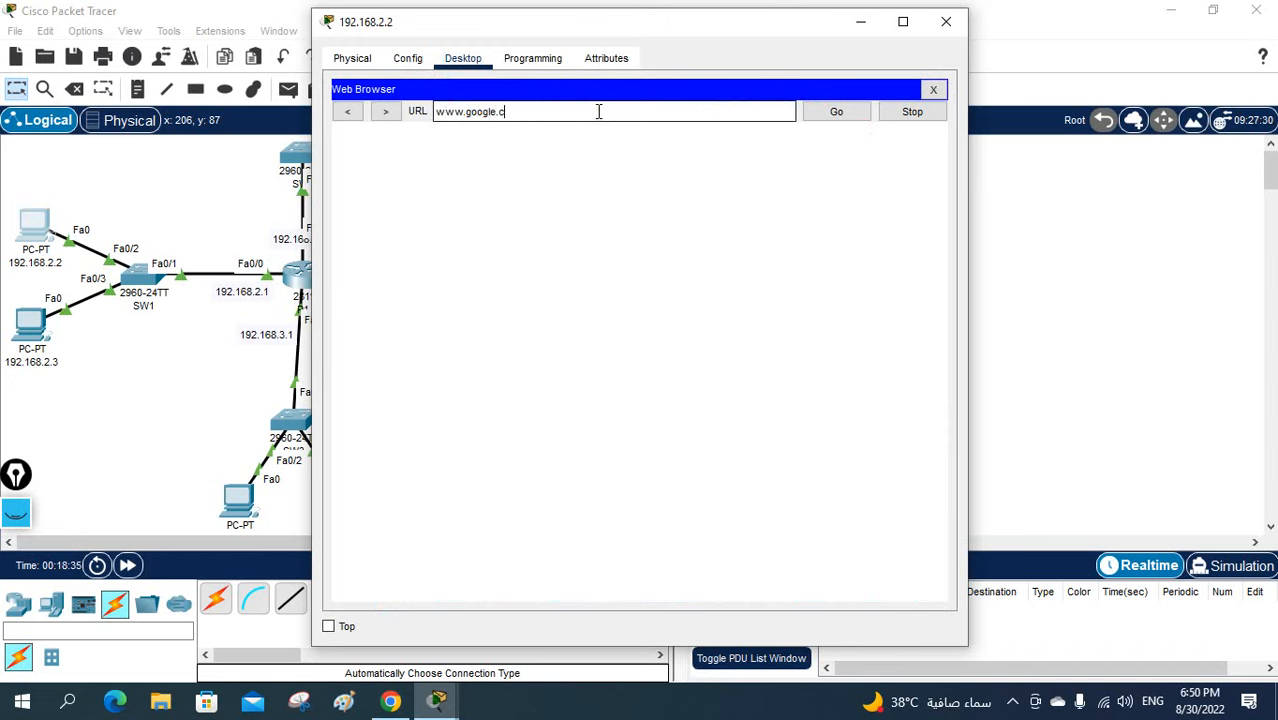
pyautogui.write('www.google.com')
pyautogui.press('Return')
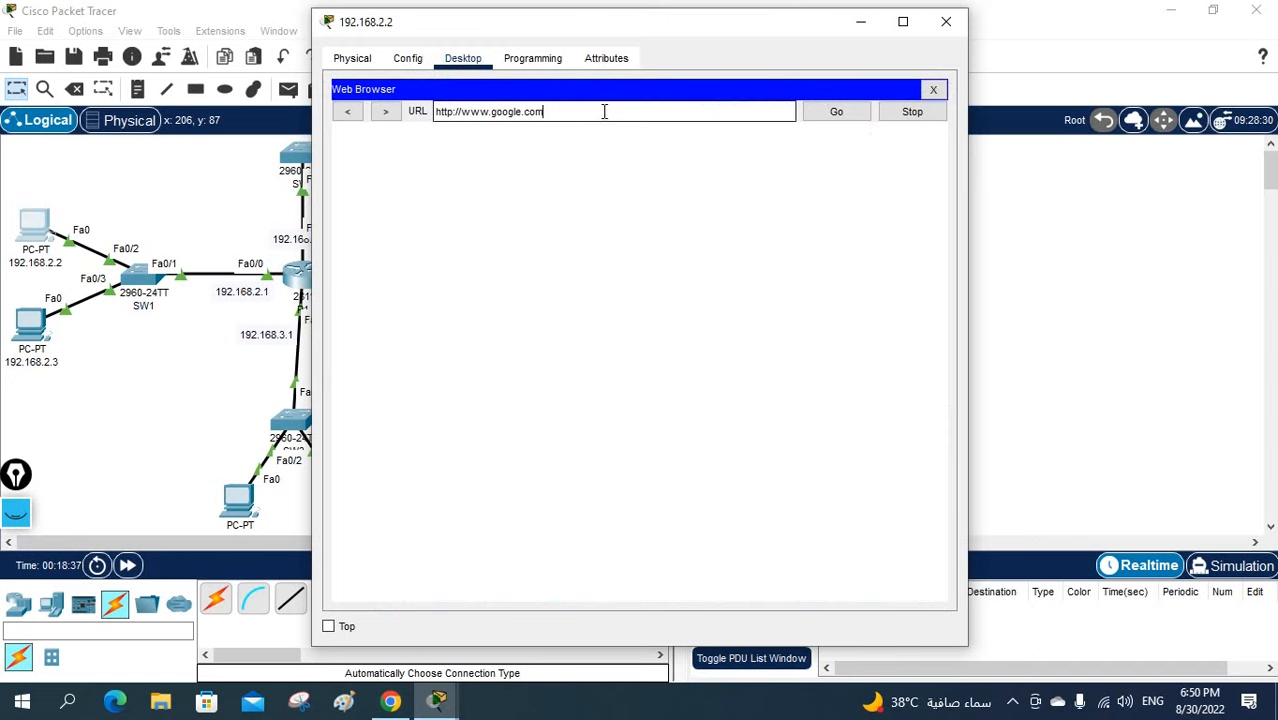
pyautogui.click(846, 114)
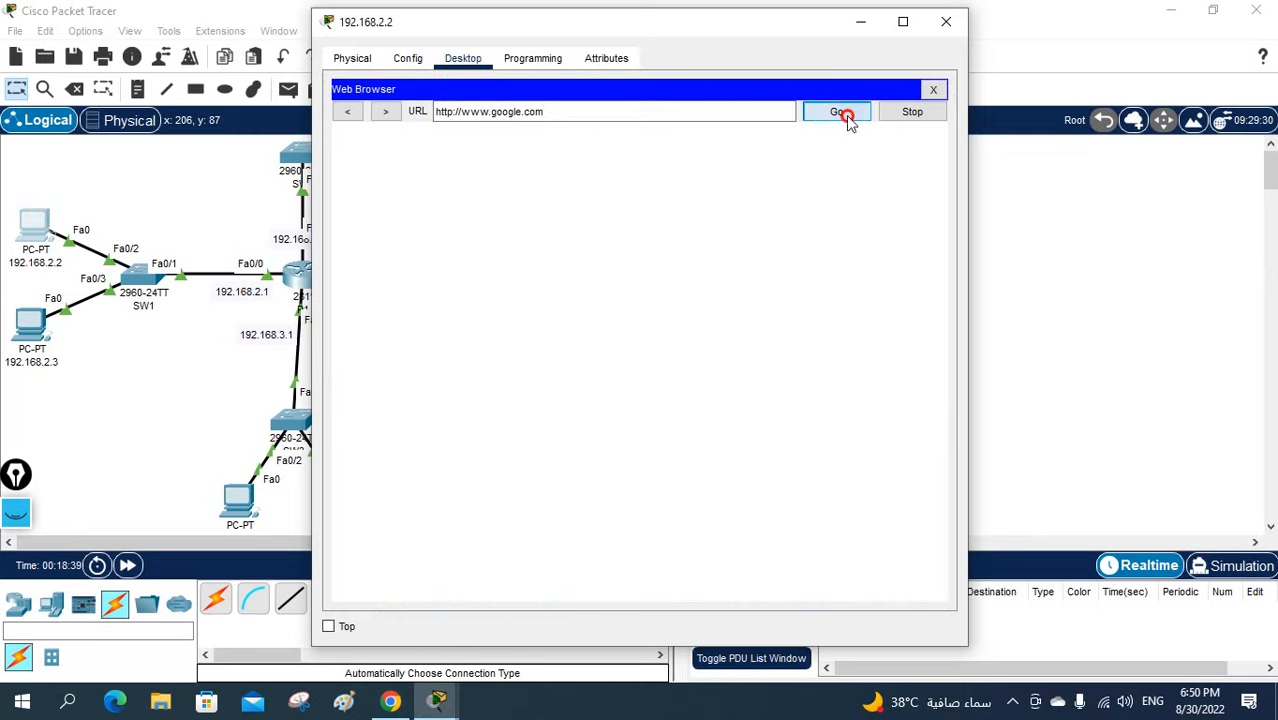
pyautogui.moveTo(735, 47); pyautogui.dragTo(935, 51)
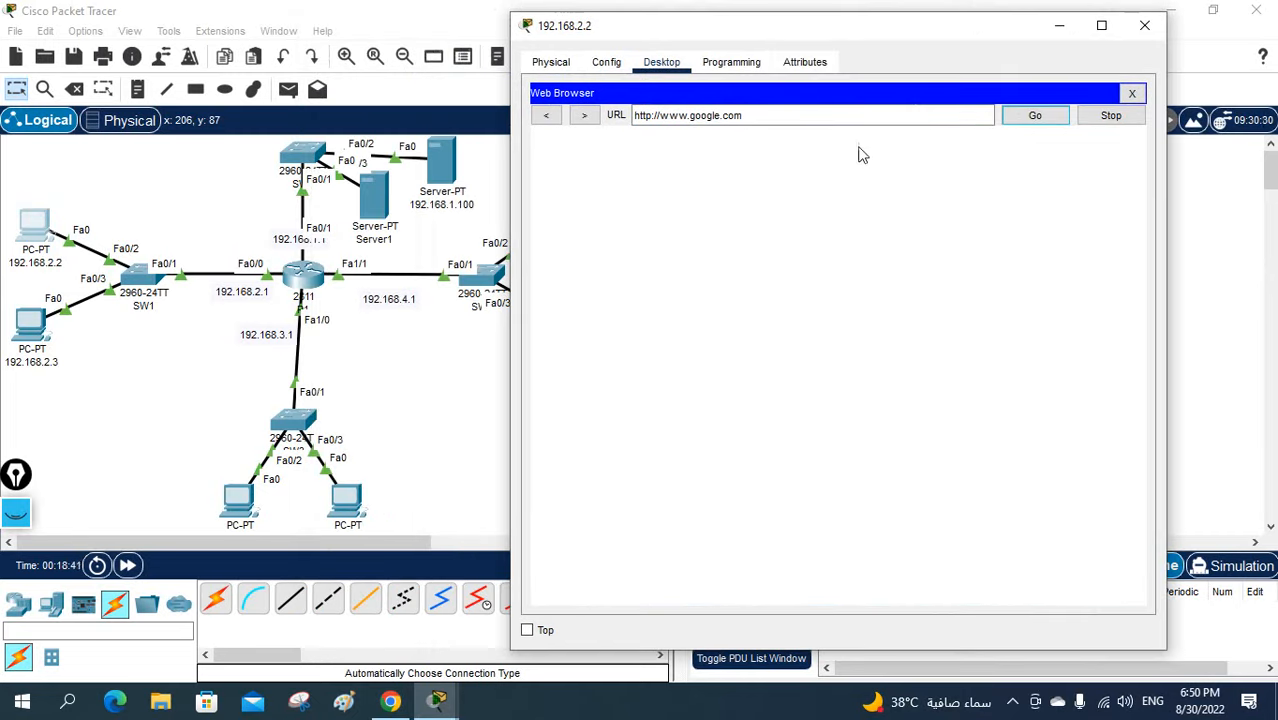
pyautogui.click(1034, 117)
pyautogui.click(31, 224)
pyautogui.click(1020, 115)
# Check the gateway and DNS server entries in the IP configuration of PC 192.168.2.2.
pyautogui.click(1132, 93)
pyautogui.click(612, 149)
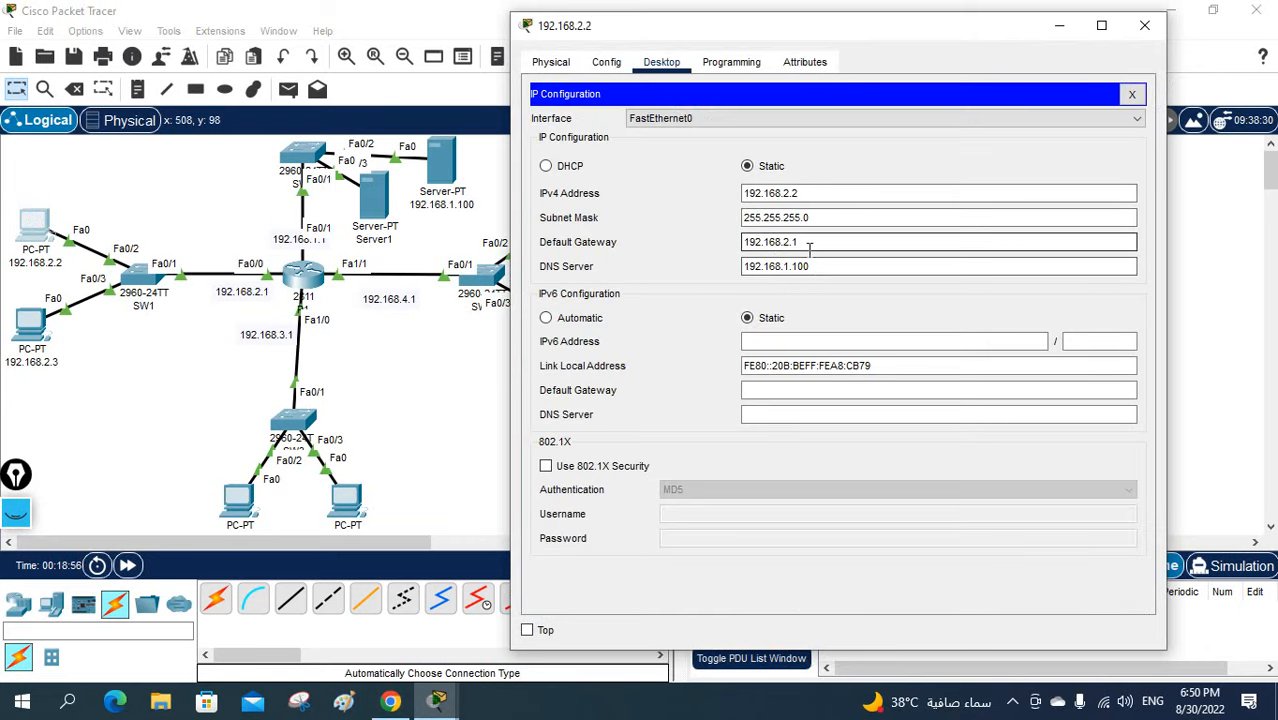
pyautogui.click(1132, 93)
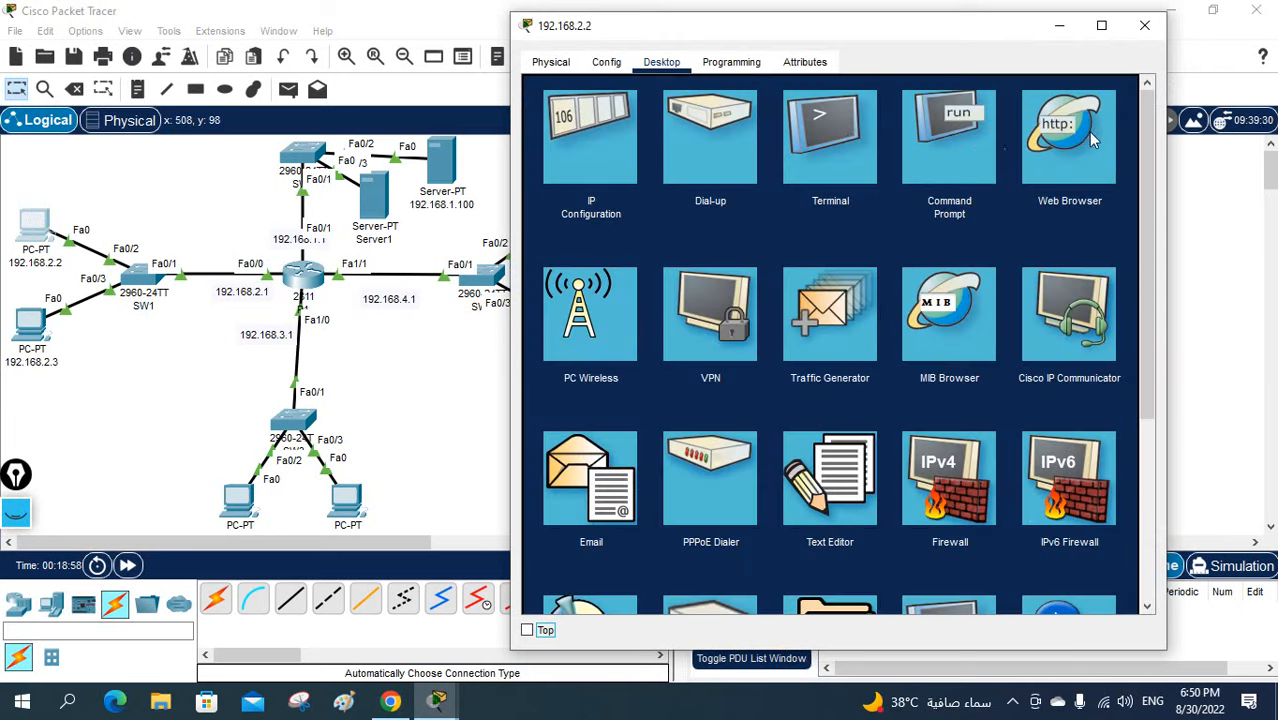
# Reopen the web browser on PC 192.168.2.2 and request google.com.
pyautogui.click(1090, 137)
pyautogui.click(1071, 135)
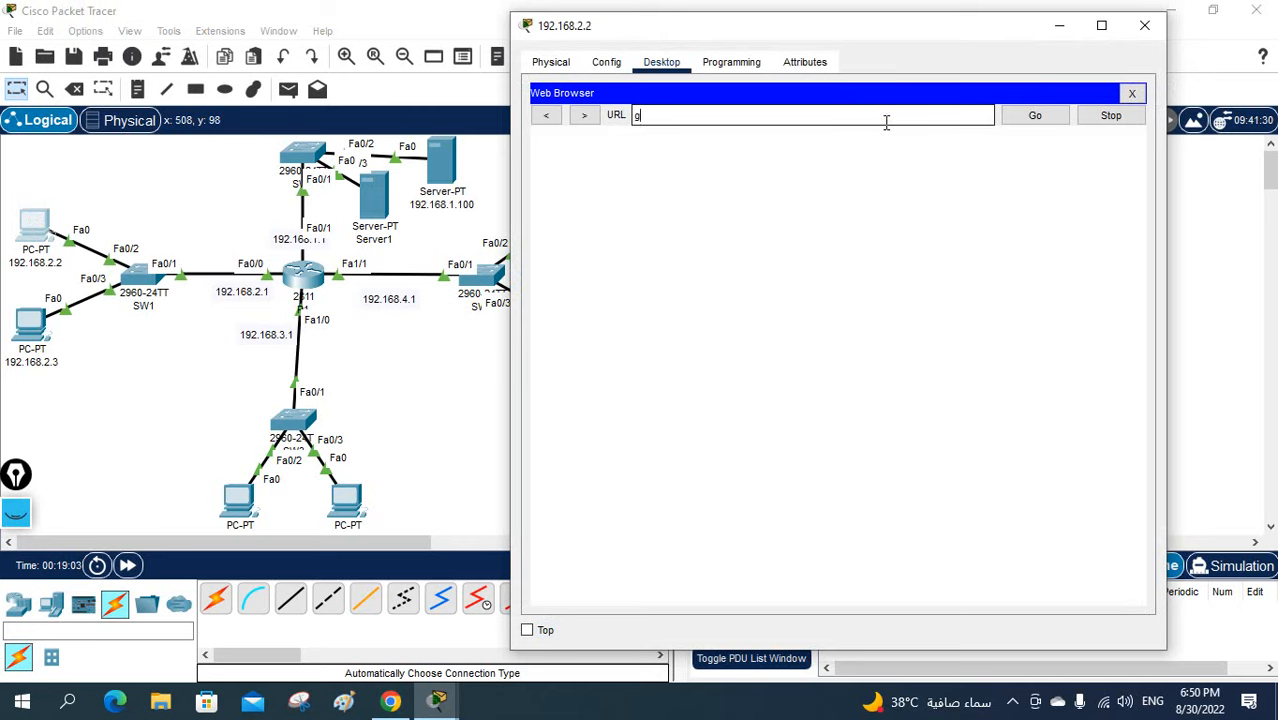
pyautogui.write('google.com')
pyautogui.press('Return')
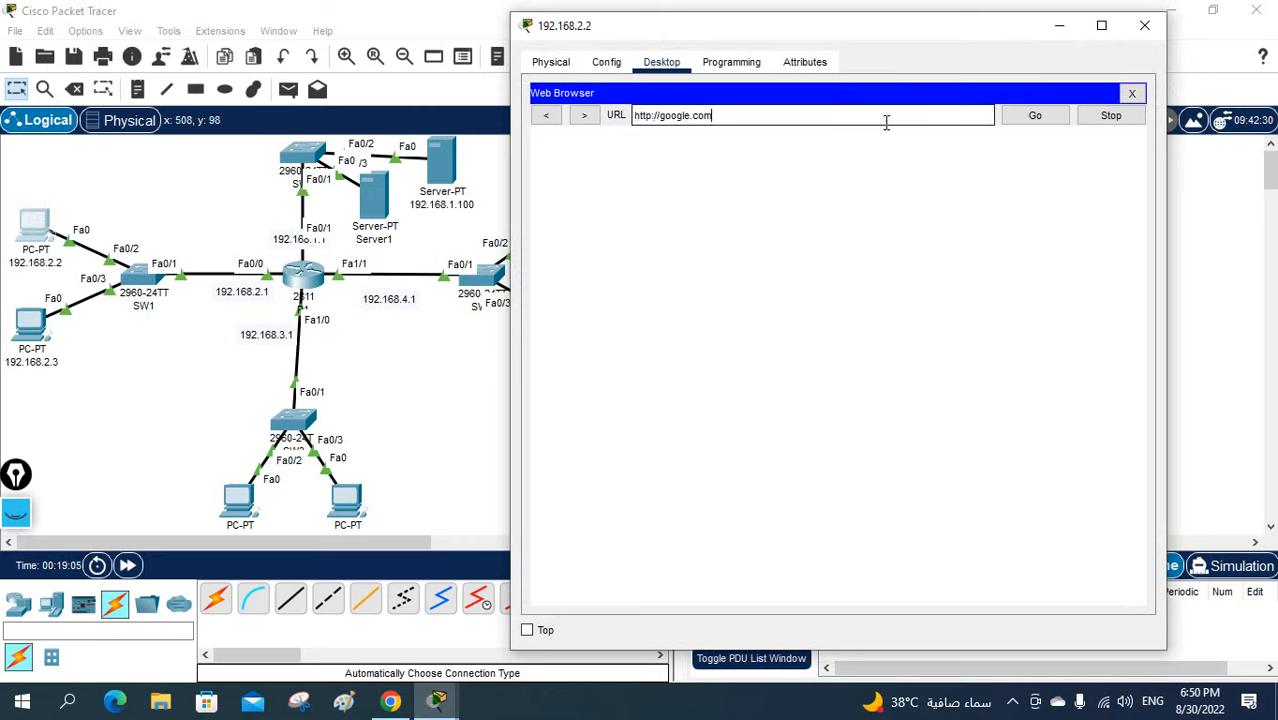
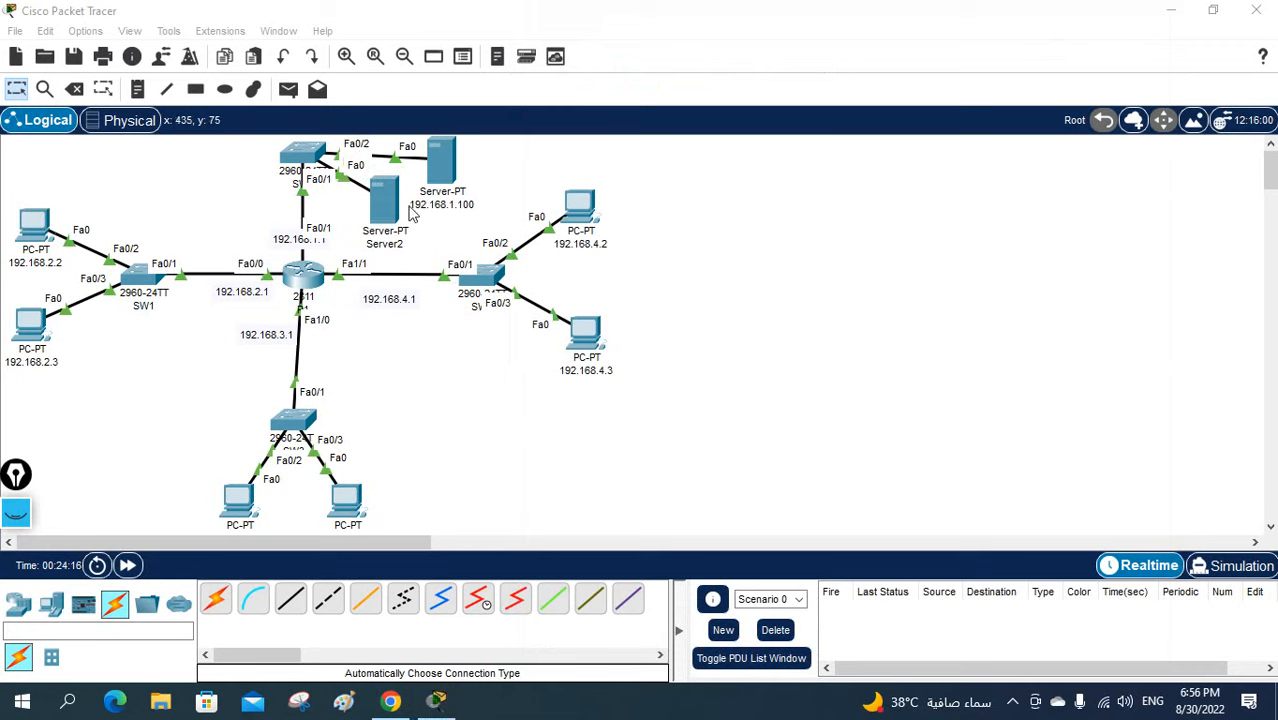
# Delete Server2 from the topology, confirm the deletion, and return to the selection tool.
pyautogui.click(74, 89)
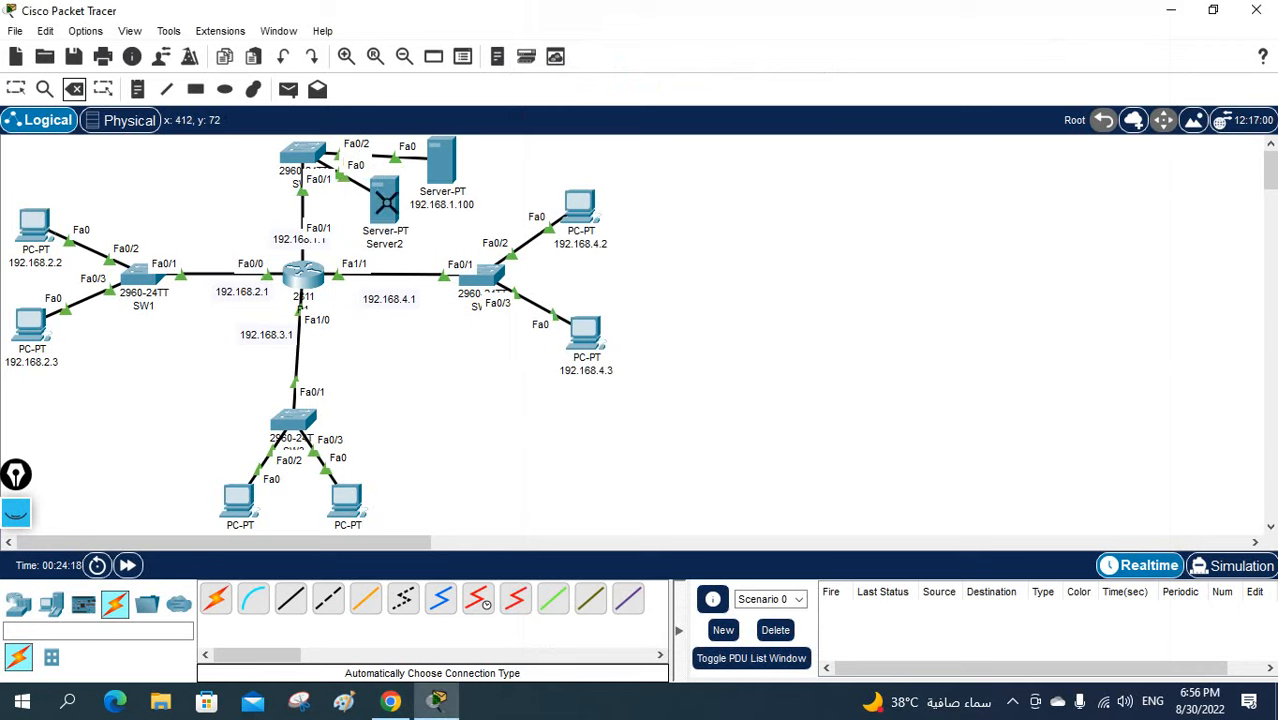
pyautogui.click(386, 202)
pyautogui.click(630, 372)
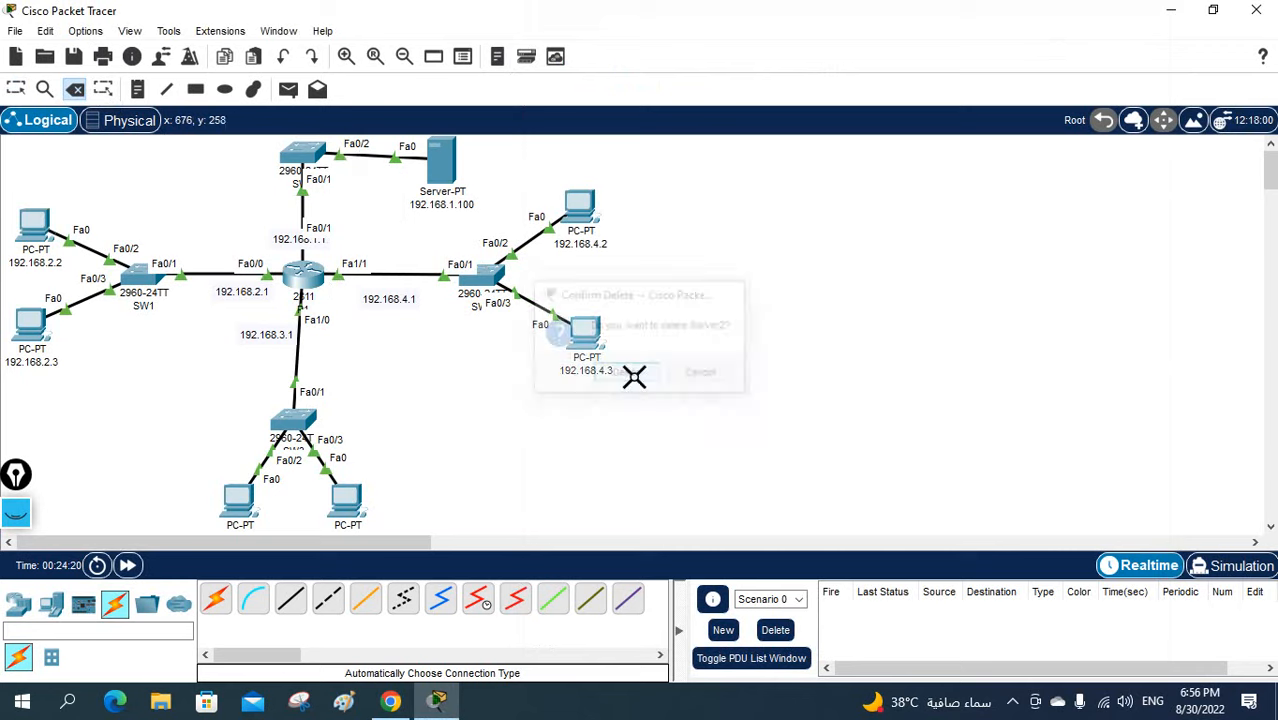
pyautogui.click(15, 91)
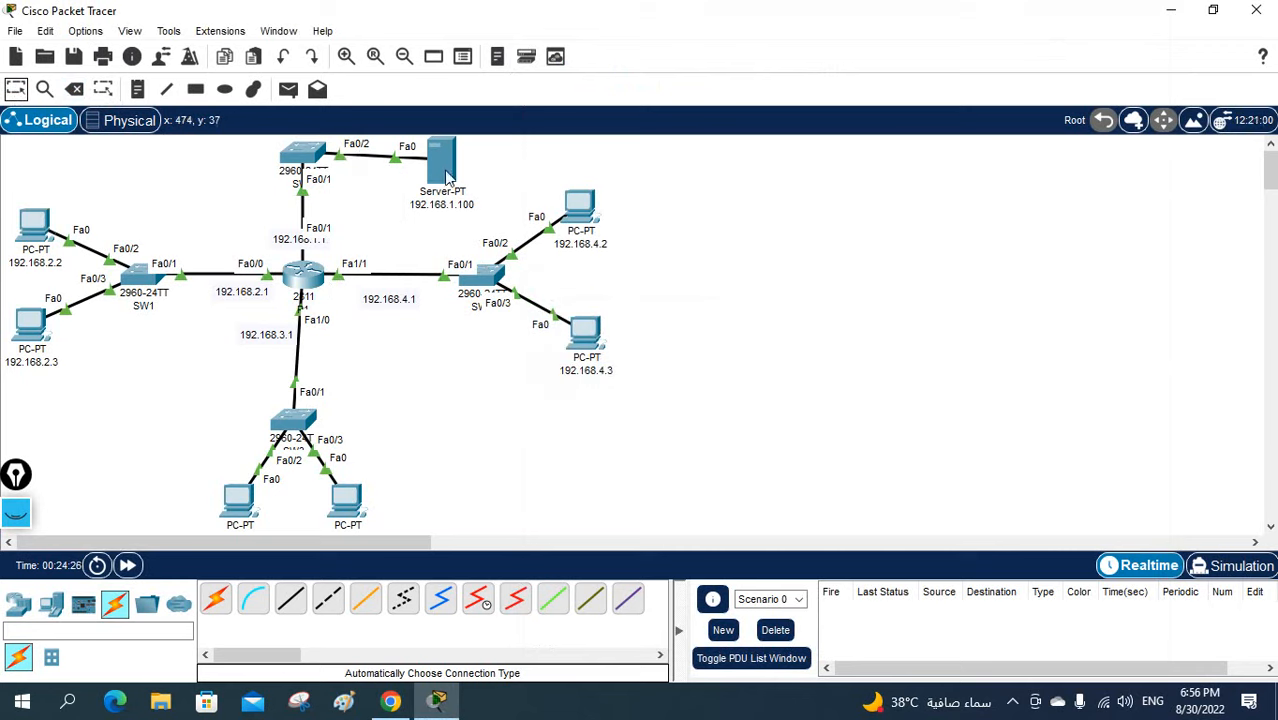
# Review the index.html page of the HTTP service and the DNS service settings on server 192.168.1.100.
pyautogui.moveTo(447, 174)
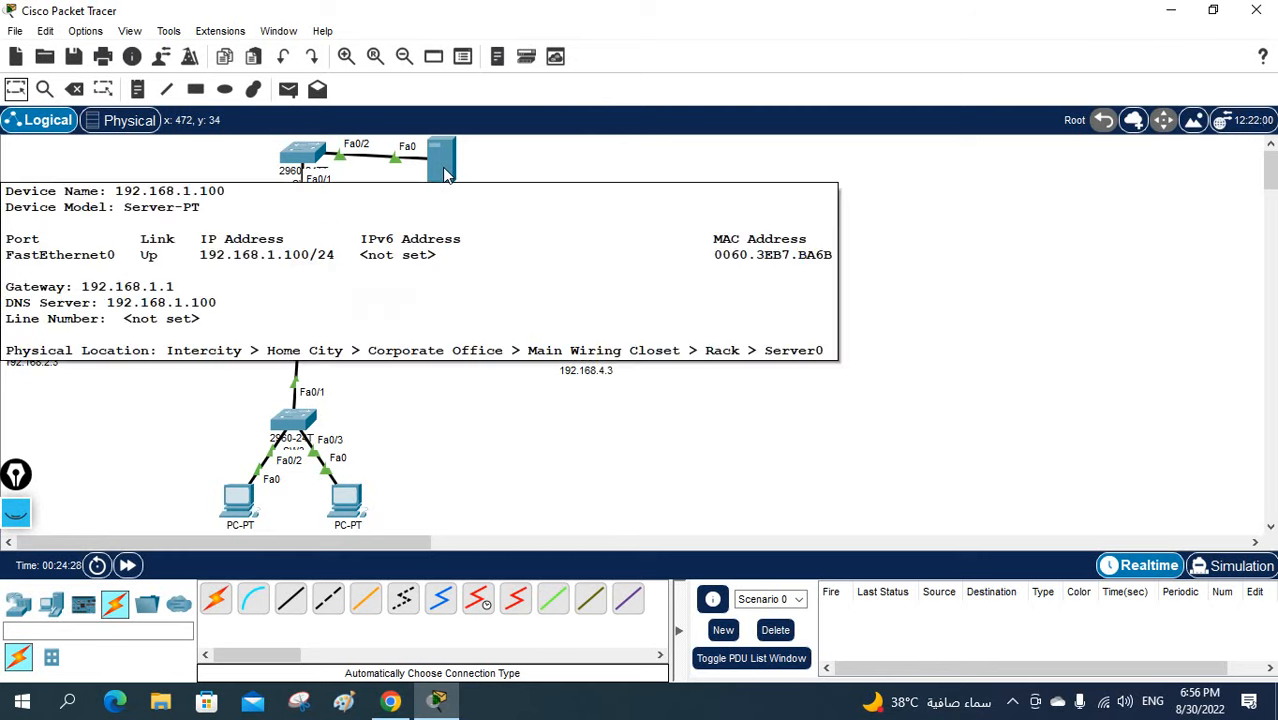
pyautogui.click(447, 174)
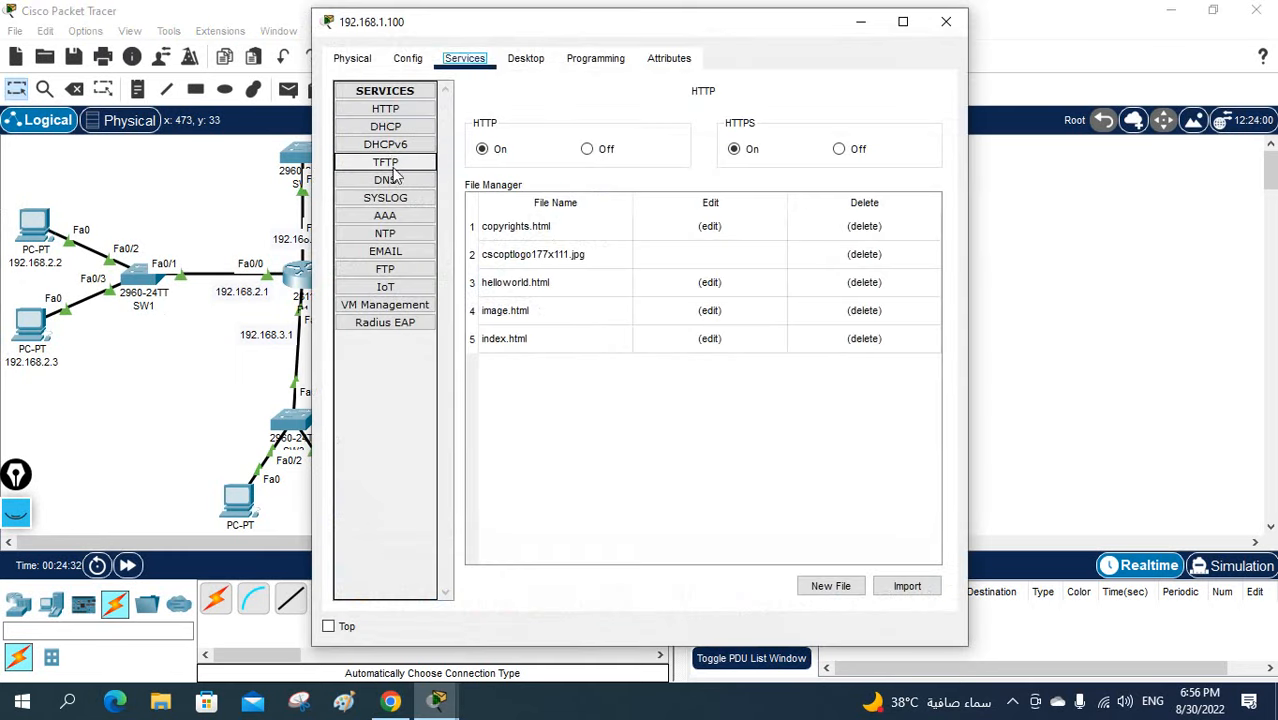
pyautogui.click(392, 110)
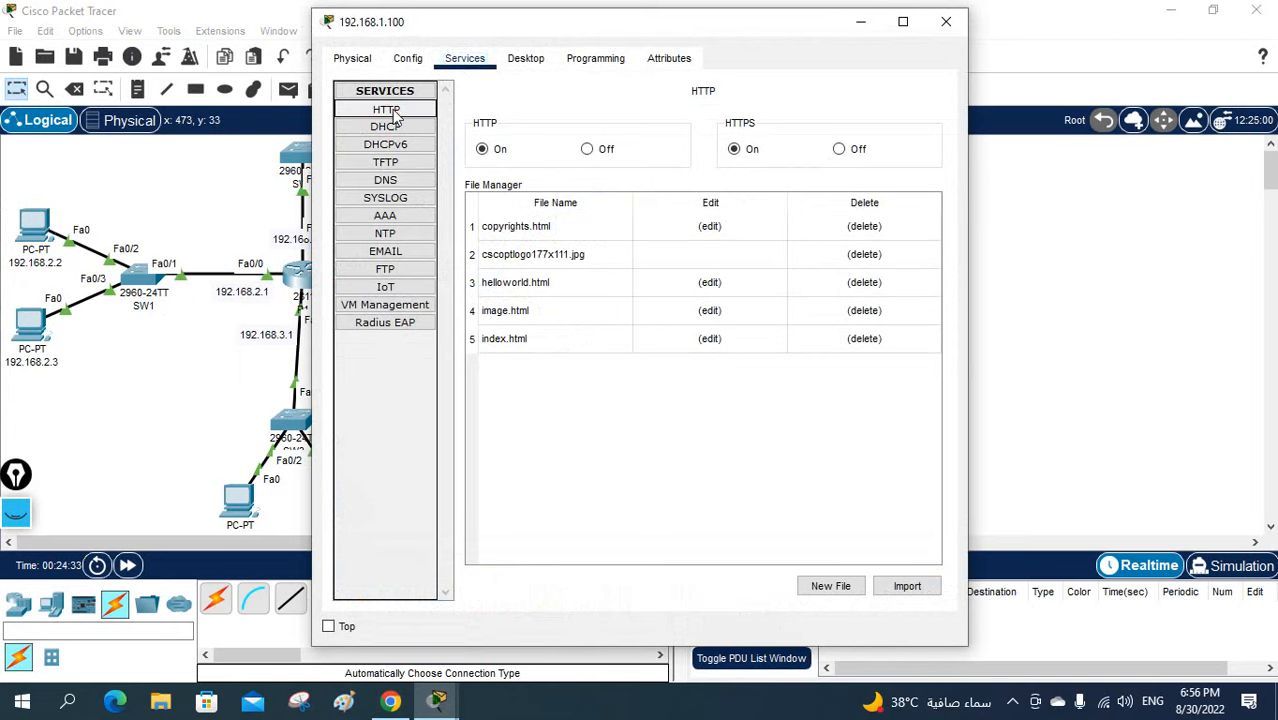
pyautogui.click(710, 338)
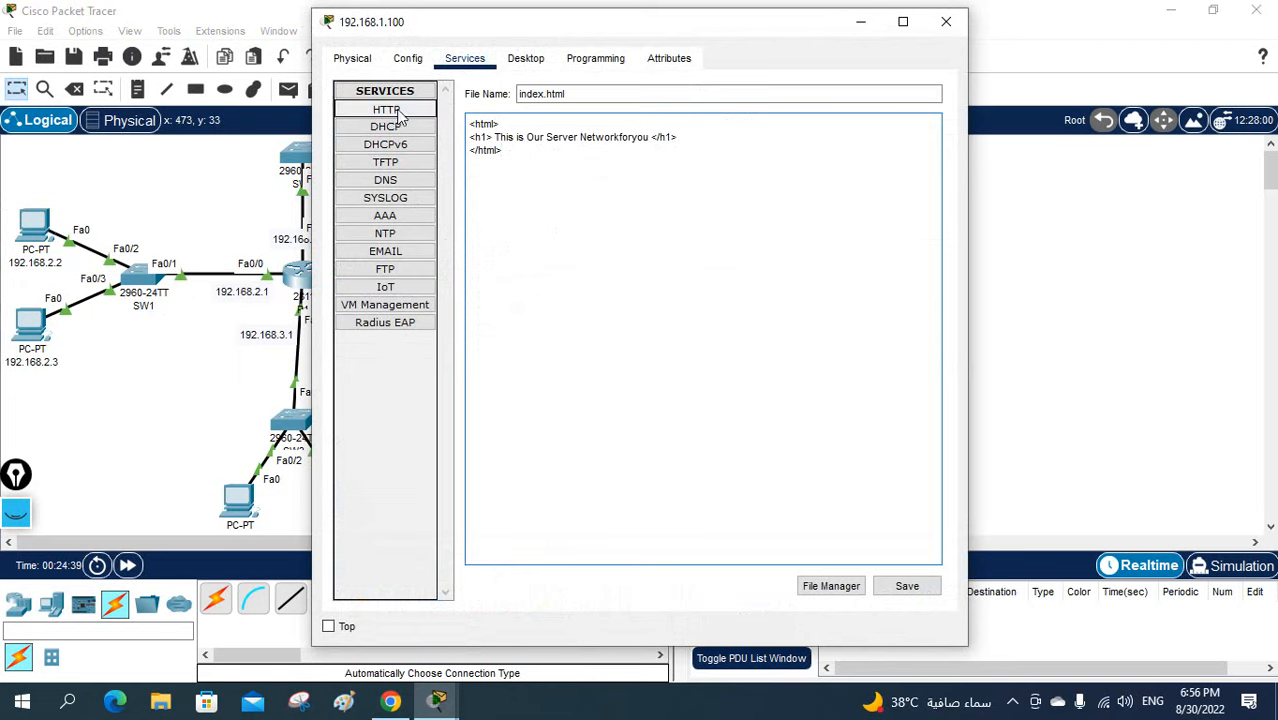
pyautogui.click(385, 181)
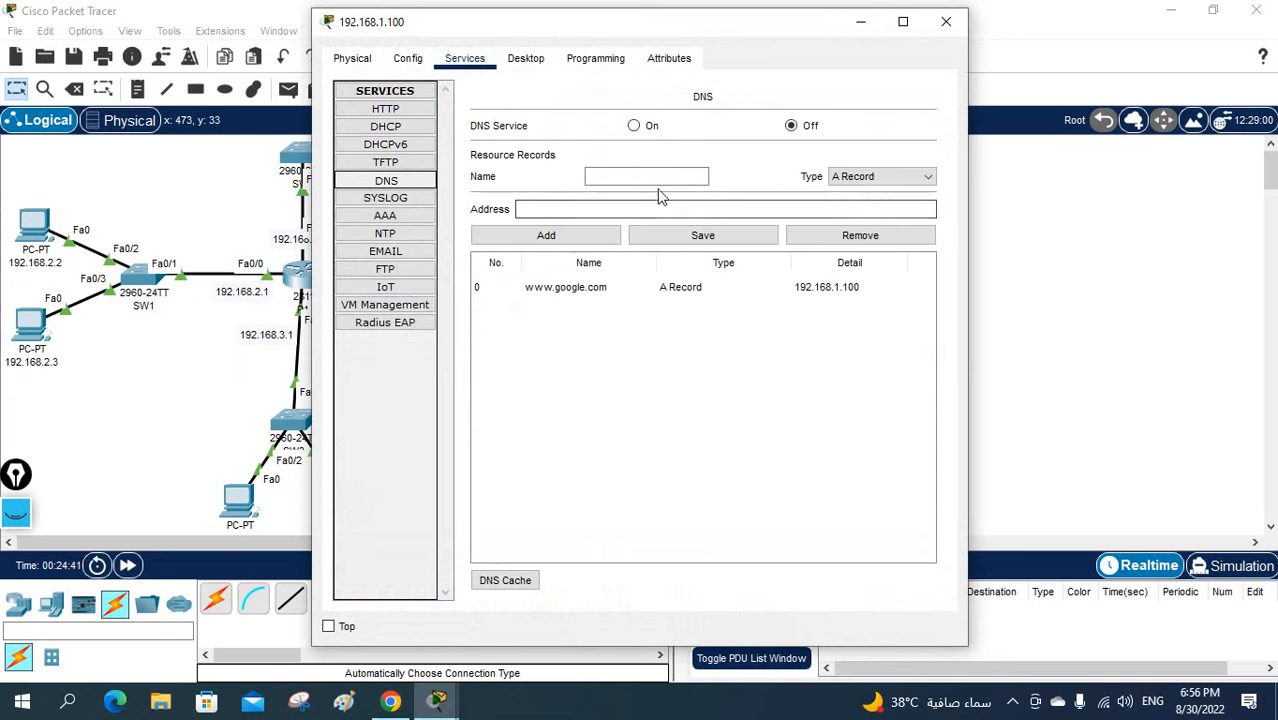
pyautogui.click(619, 176)
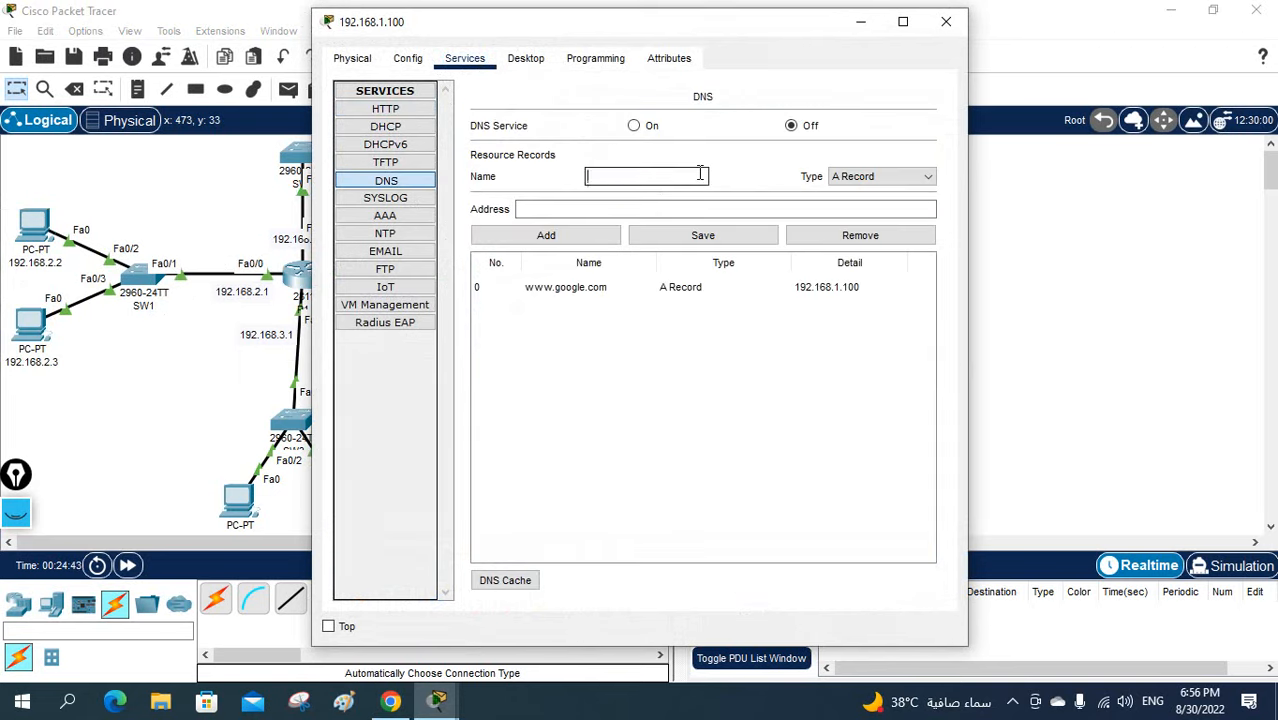
pyautogui.click(637, 209)
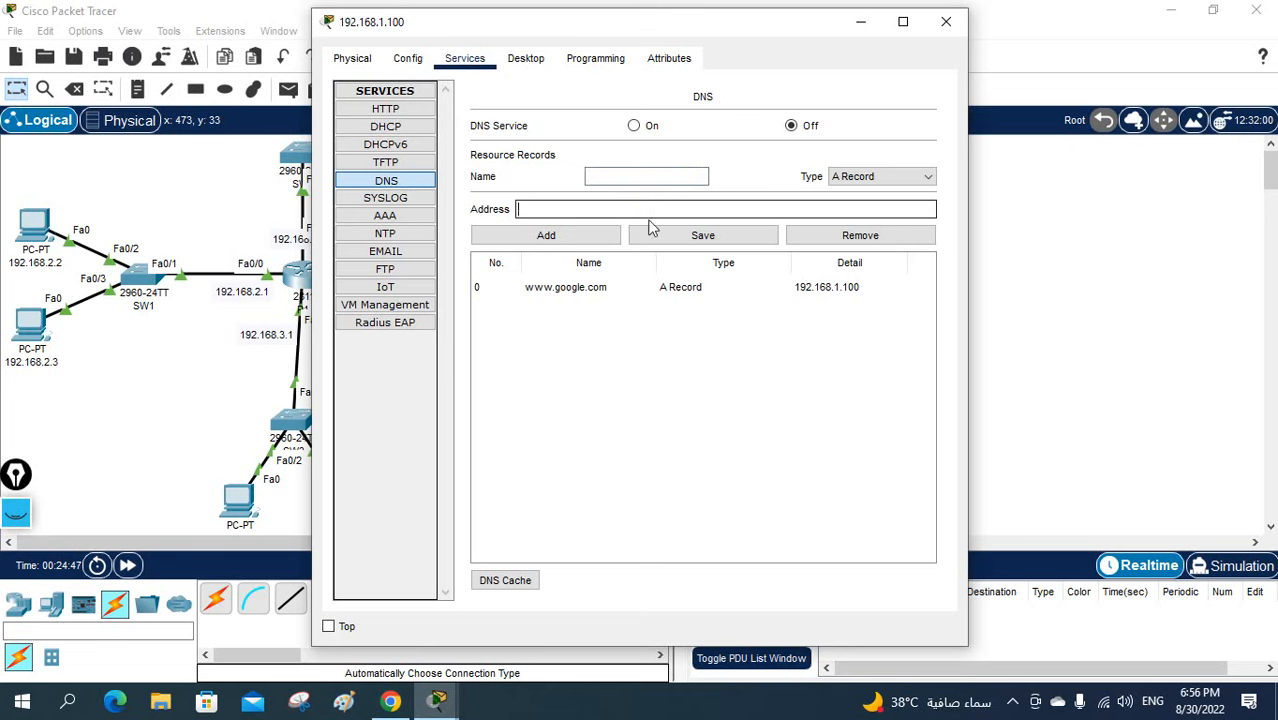
pyautogui.click(32, 229)
pyautogui.click(32, 229)
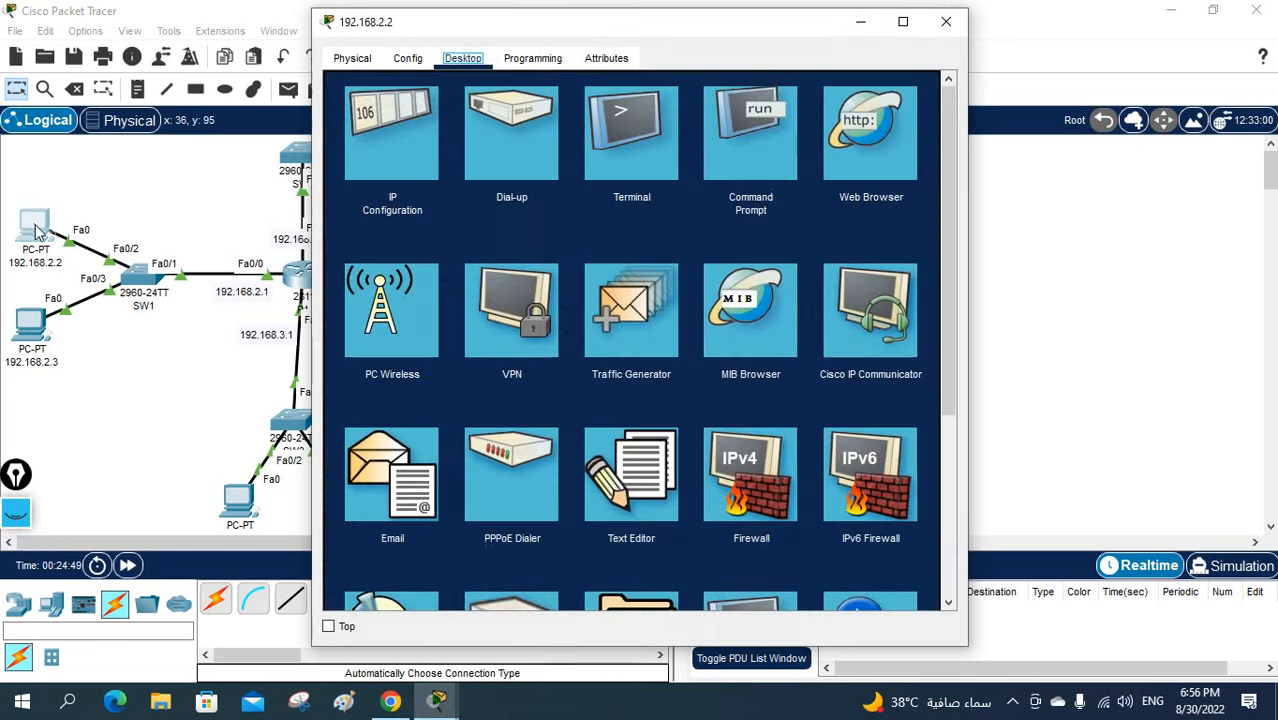
pyautogui.click(869, 143)
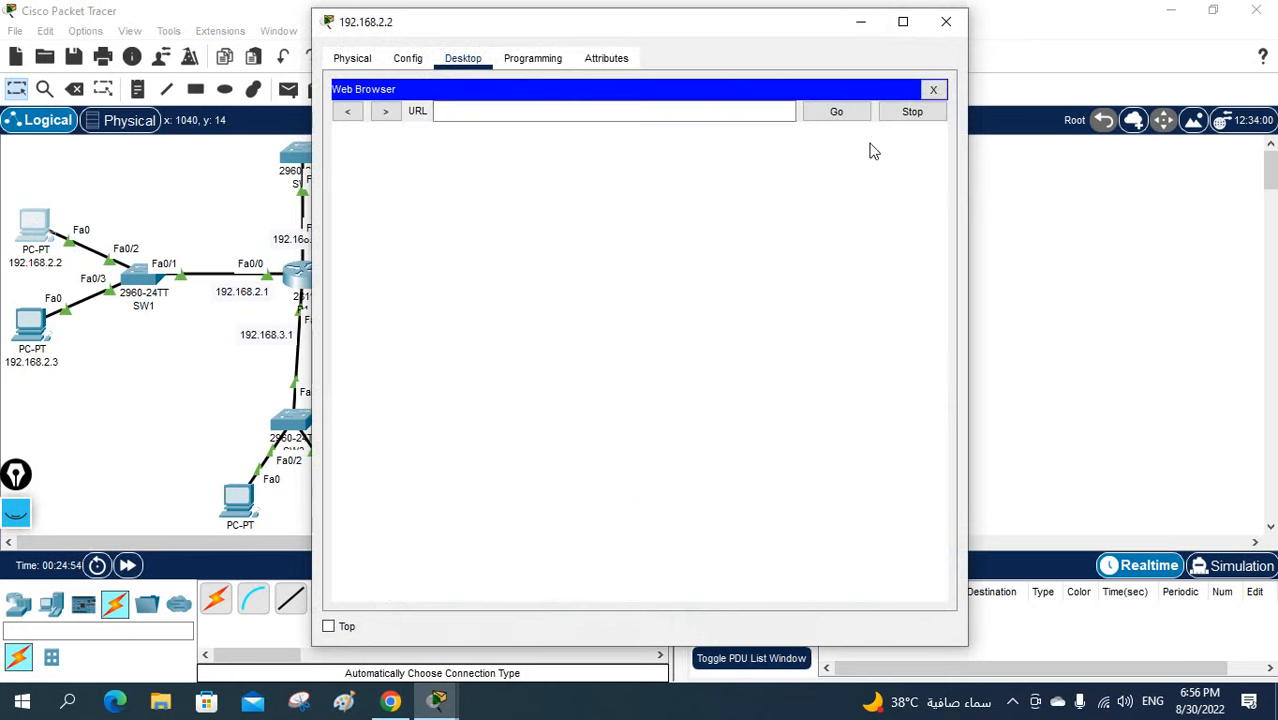
pyautogui.click(714, 112)
pyautogui.write('w')
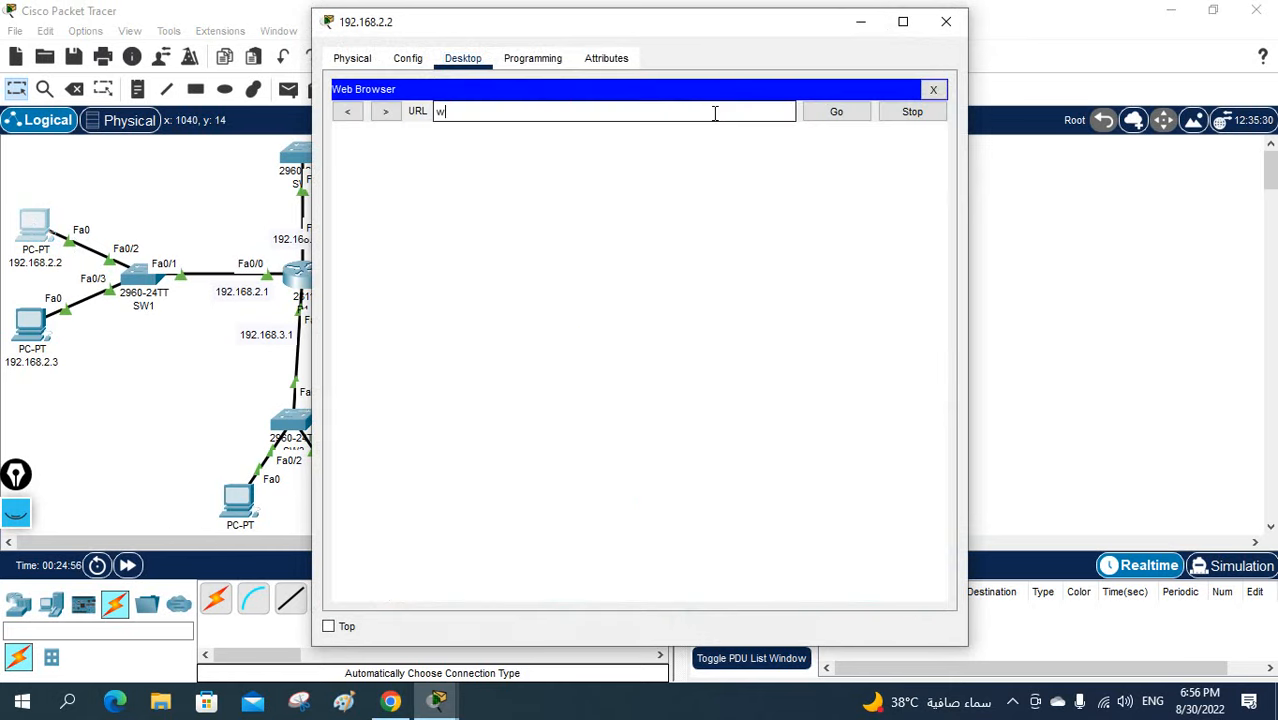
pyautogui.write('ww.google.com')
pyautogui.press('Return')
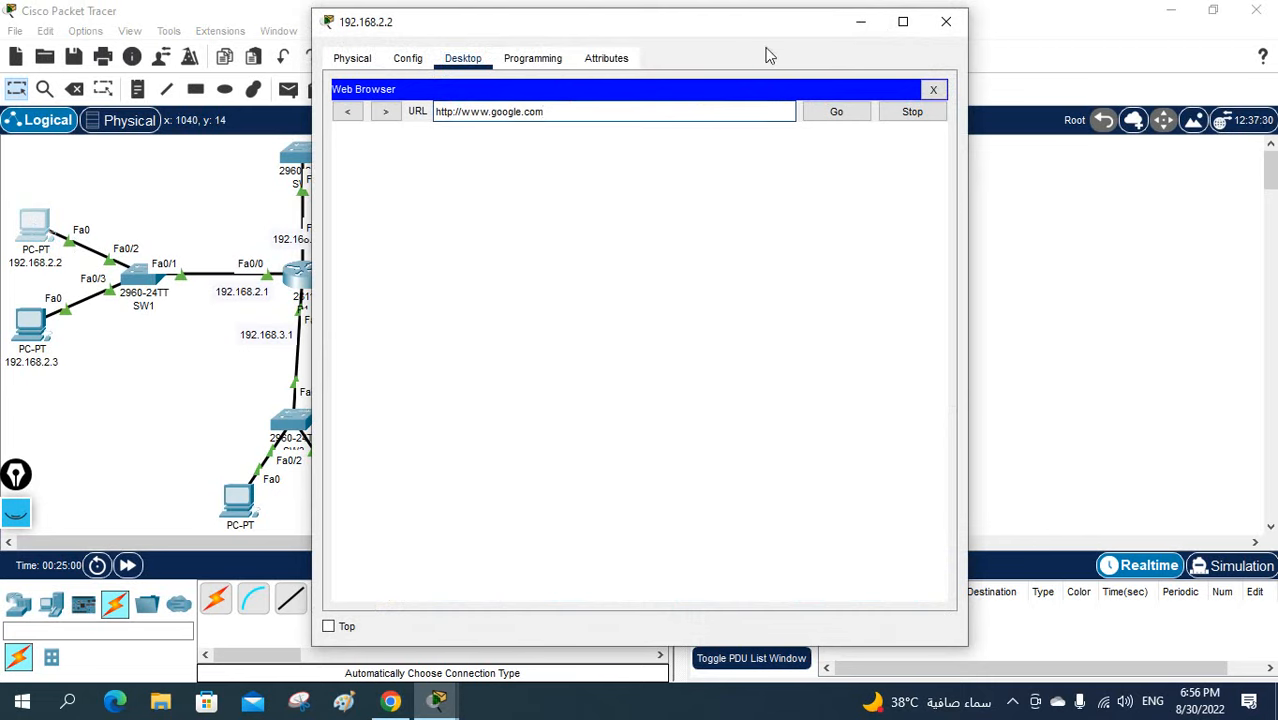
pyautogui.moveTo(738, 25); pyautogui.dragTo(930, 57)
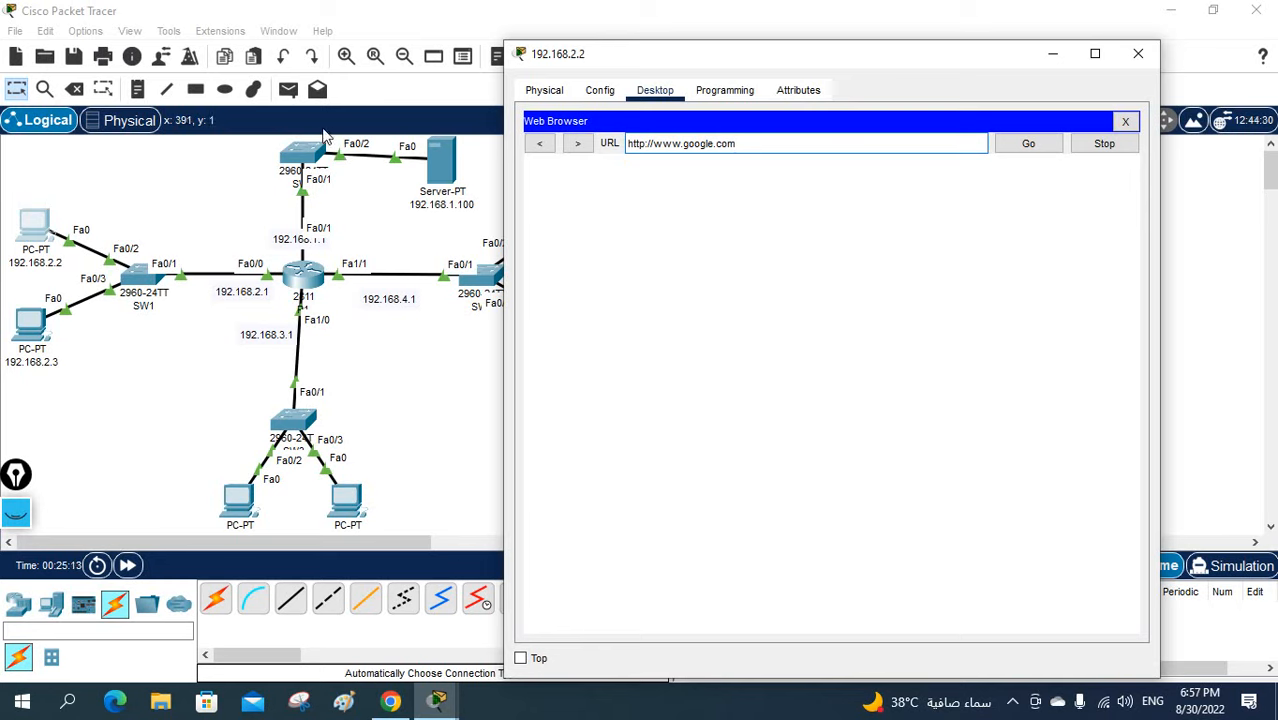
# Turn on the DNS service on server 192.168.1.100 and close the server's window.
pyautogui.click(447, 165)
pyautogui.click(447, 165)
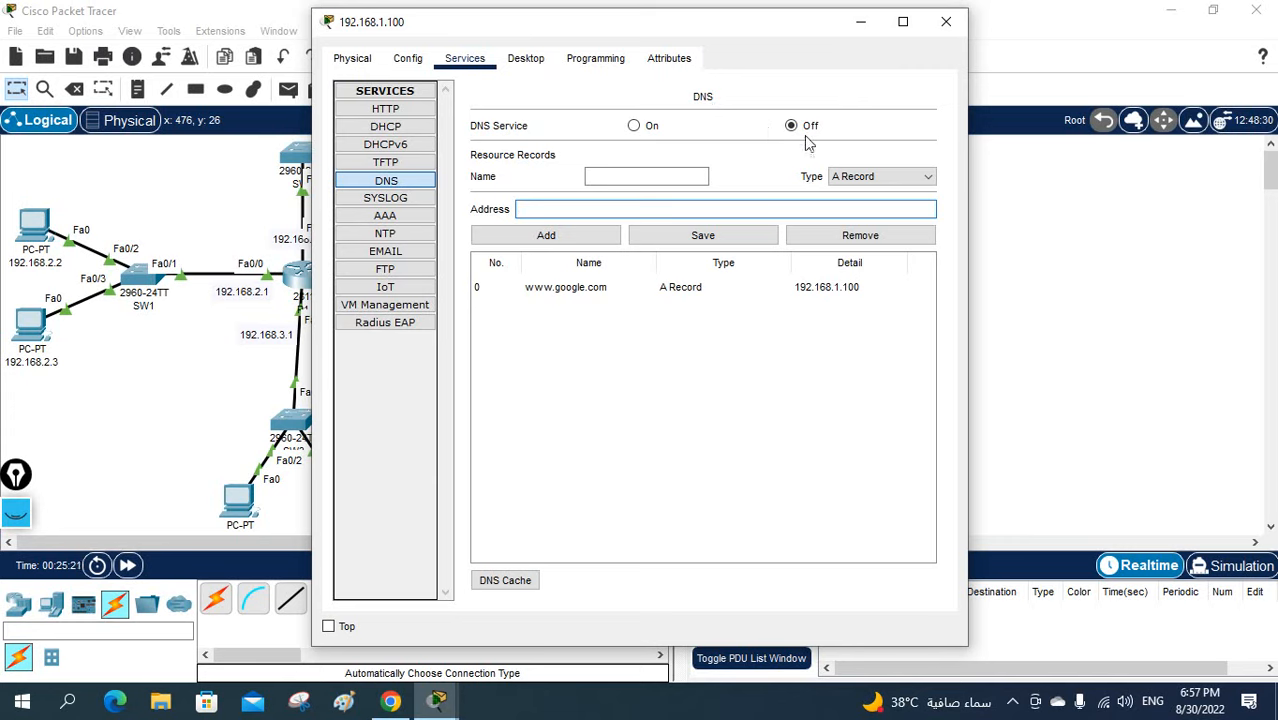
pyautogui.click(634, 126)
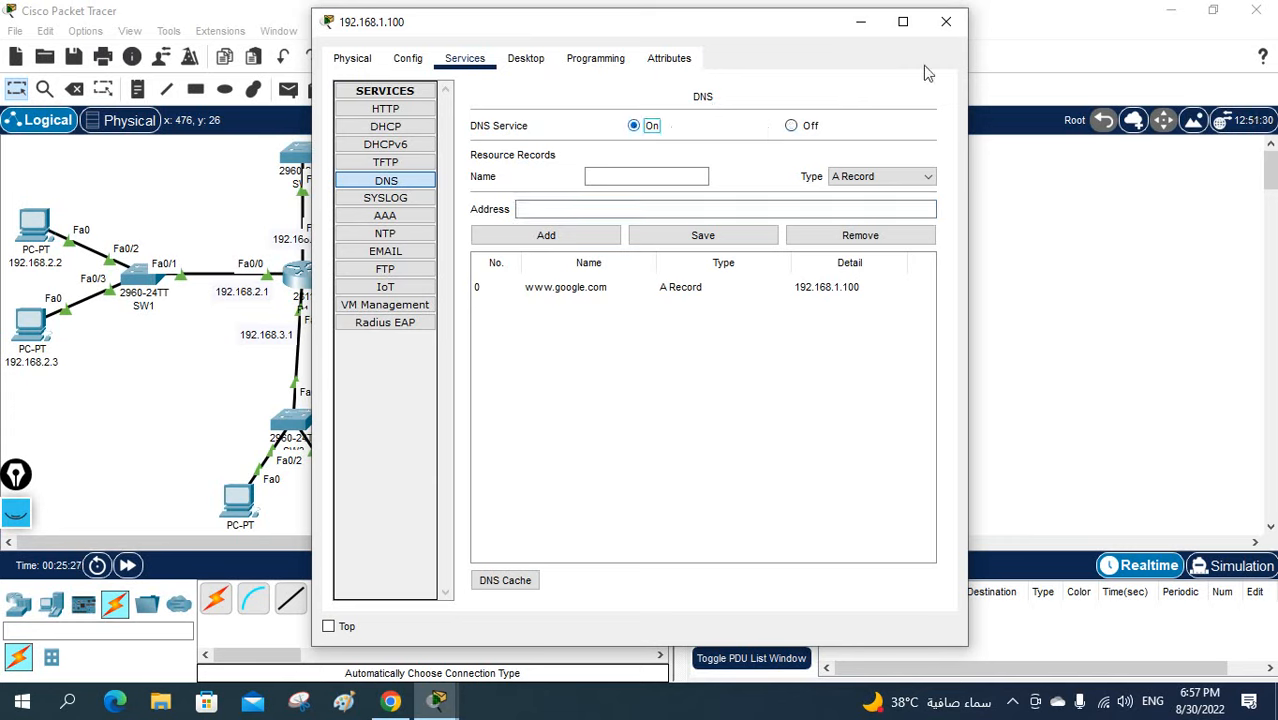
pyautogui.click(945, 30)
pyautogui.click(30, 228)
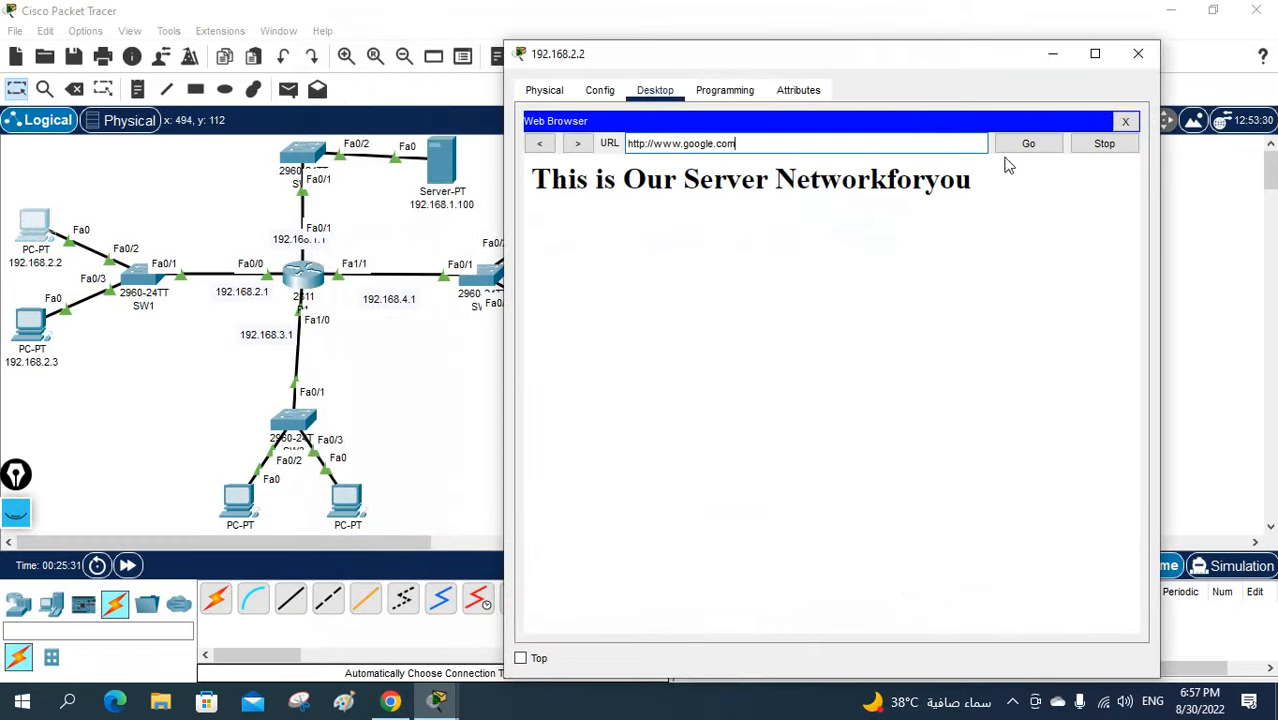
pyautogui.moveTo(963, 145); pyautogui.dragTo(622, 147)
pyautogui.write('ww')
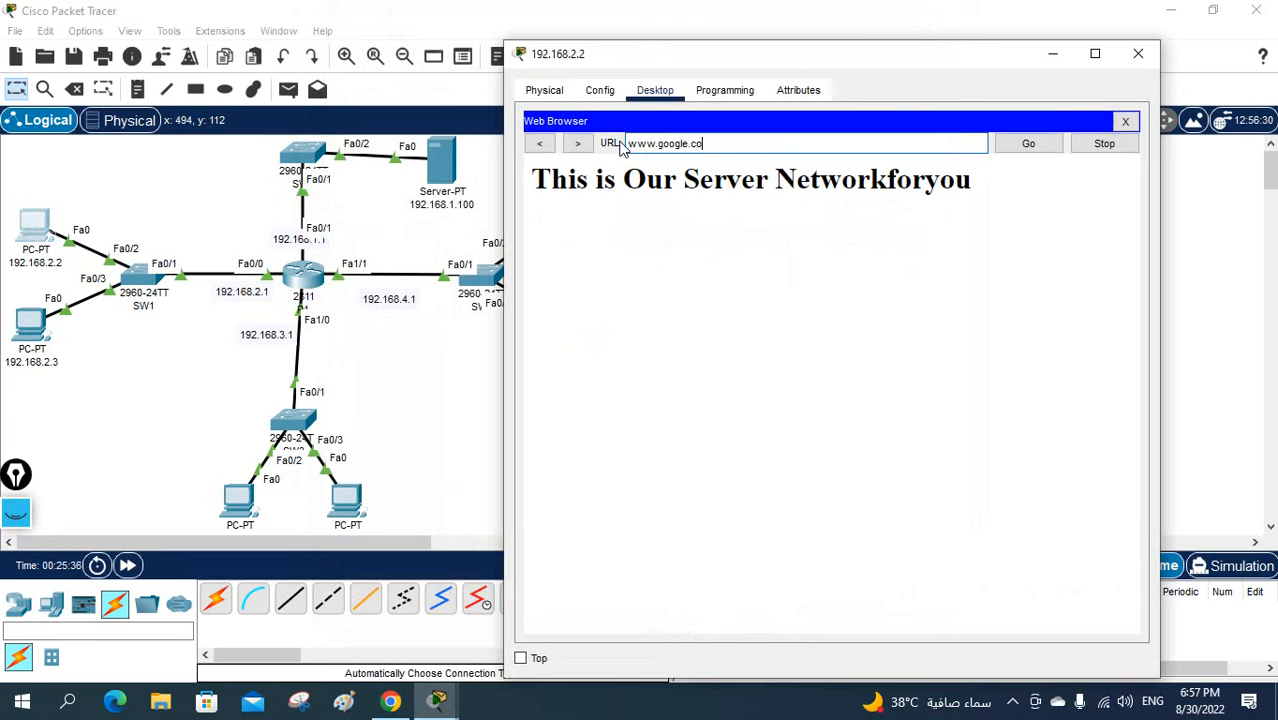
pyautogui.press('Return')
pyautogui.click(1124, 122)
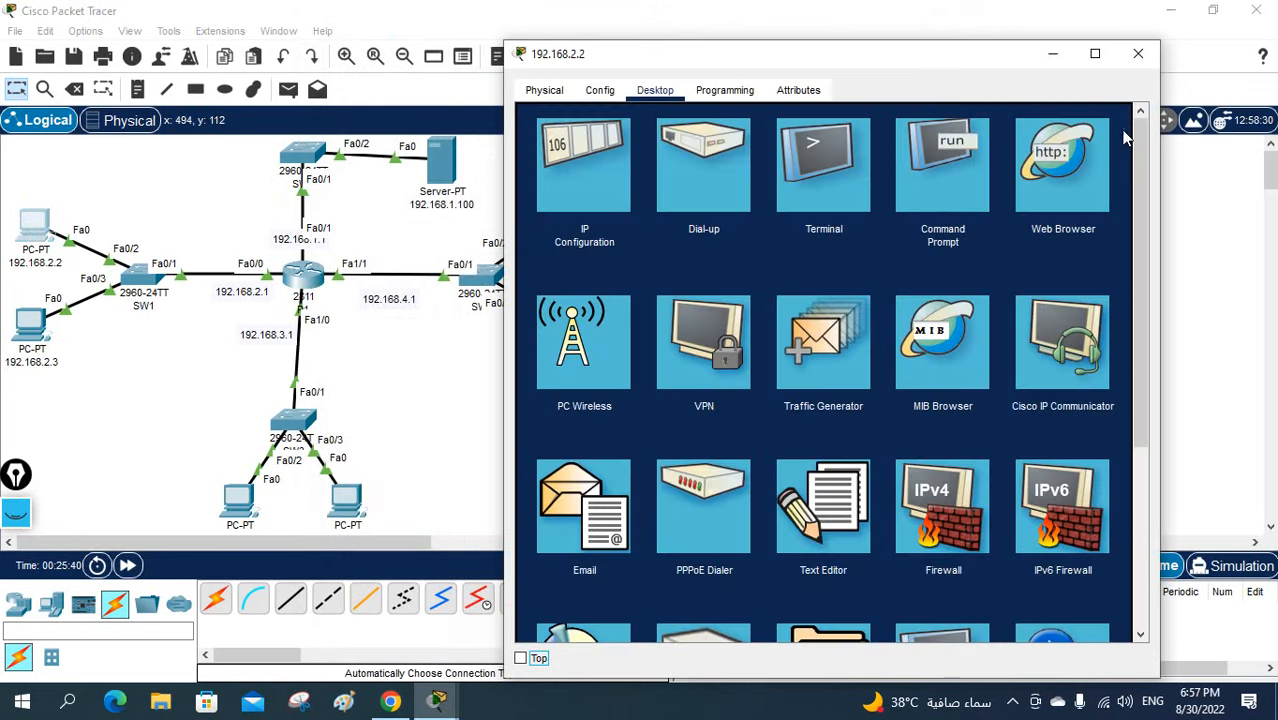
pyautogui.click(1074, 157)
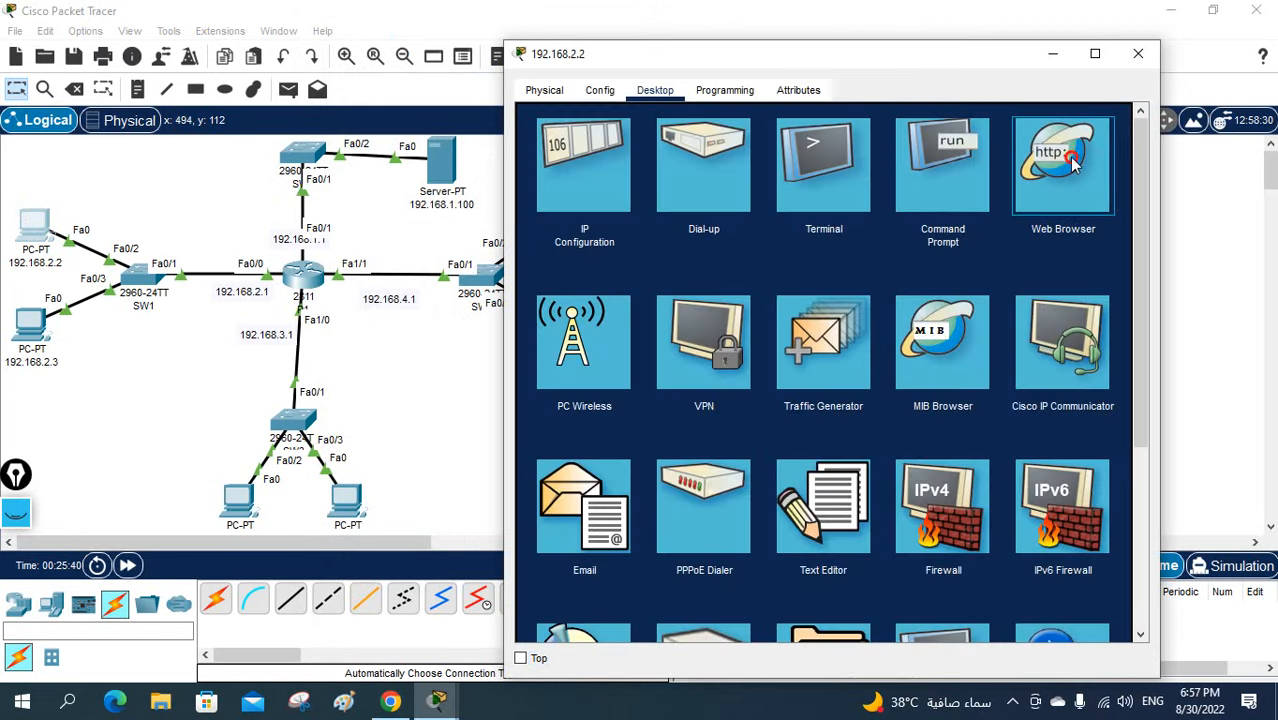
pyautogui.click(1026, 196)
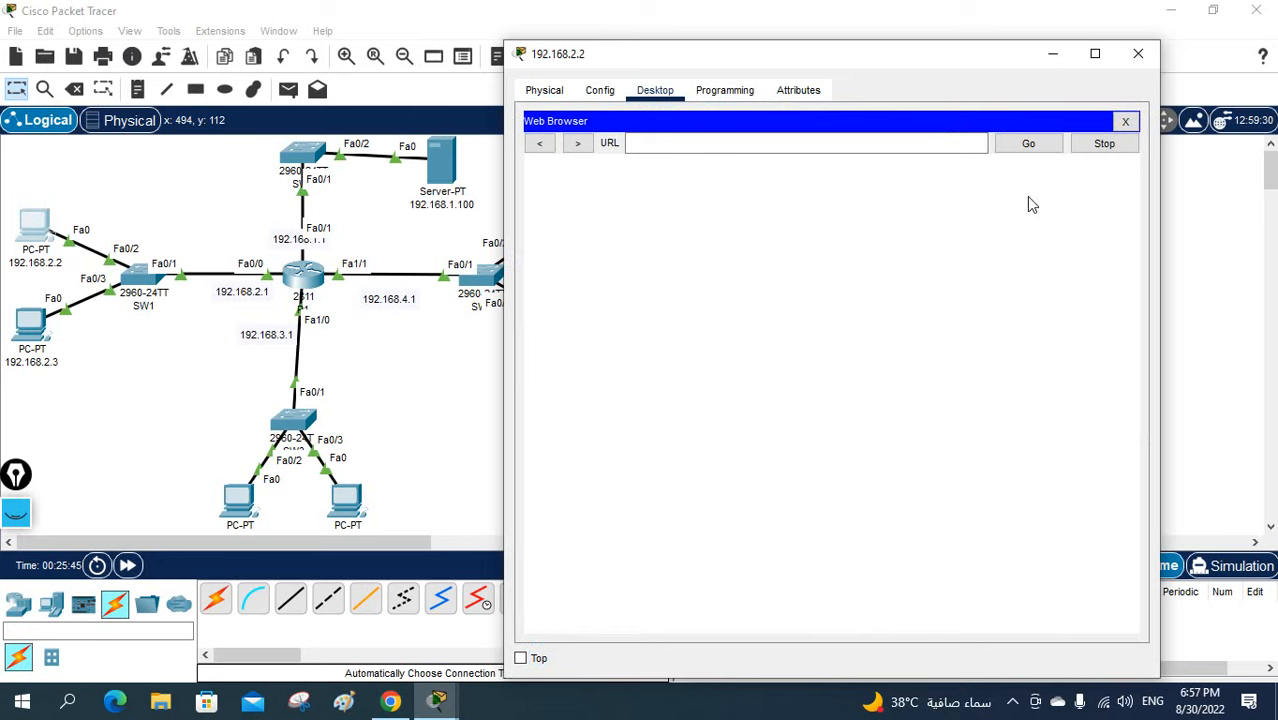
pyautogui.click(908, 152)
pyautogui.write('www')
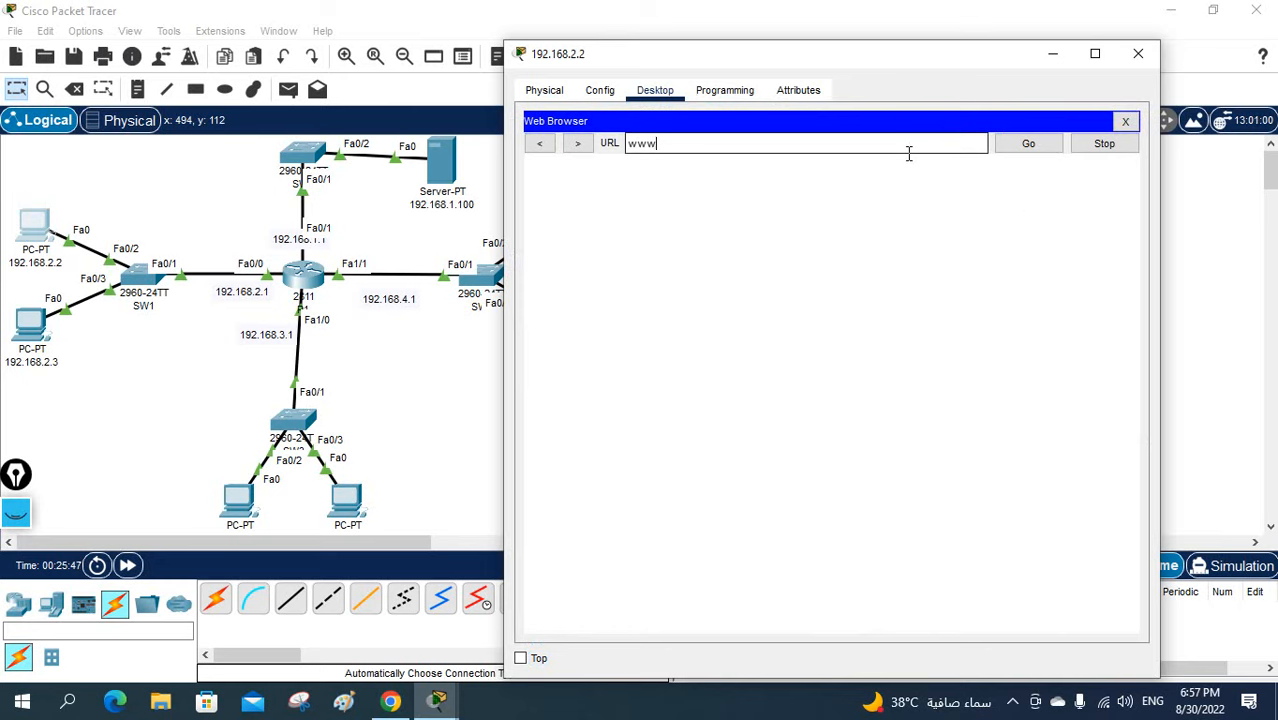
pyautogui.write('.google.com')
pyautogui.press('Return')
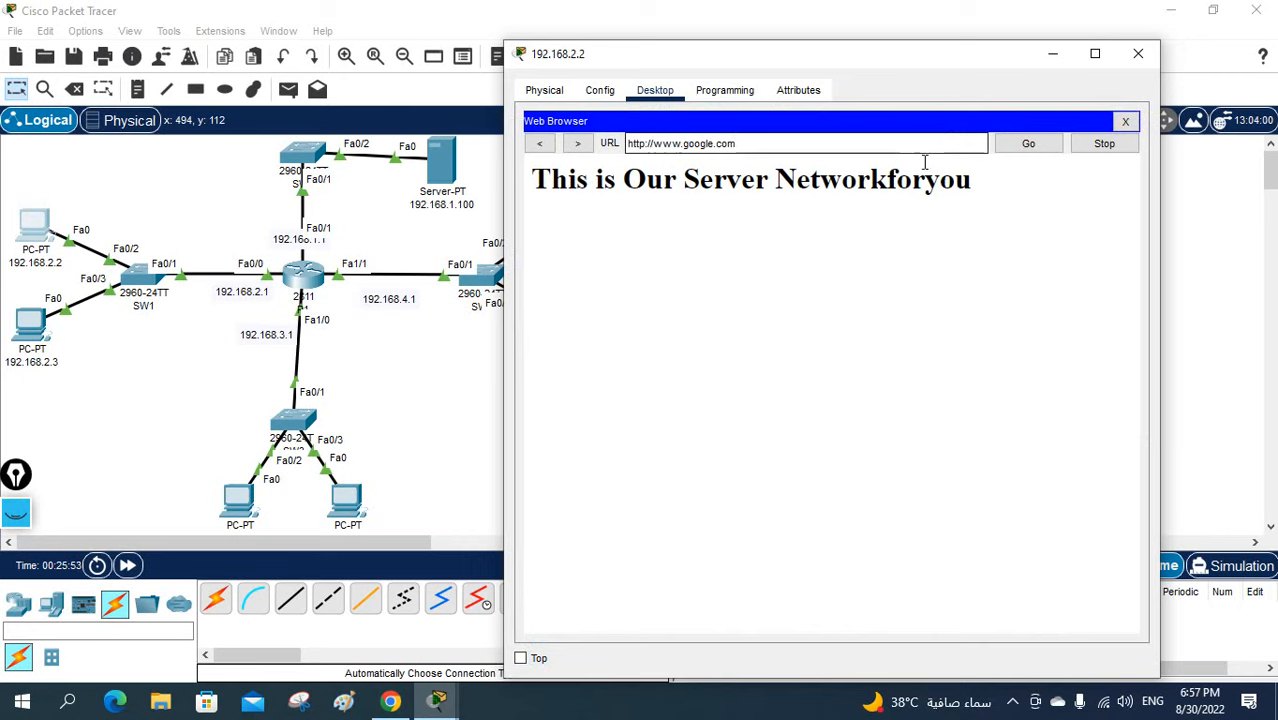
pyautogui.click(1137, 55)
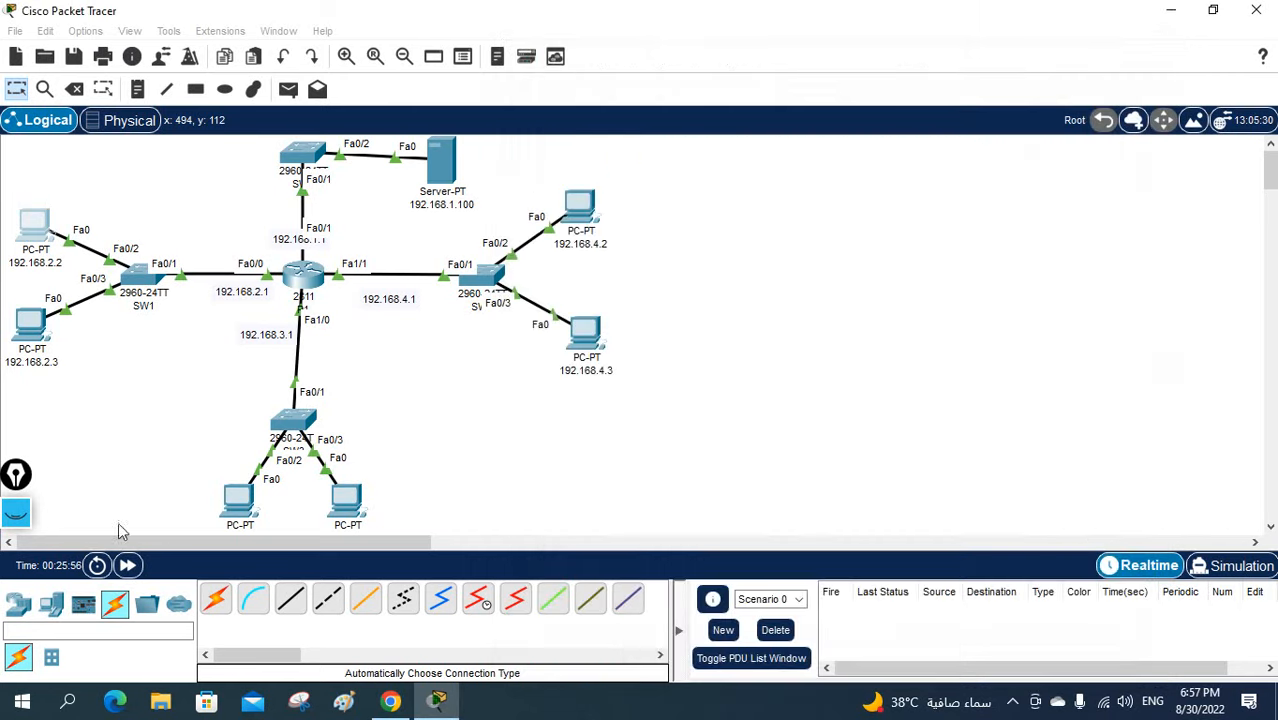
# Set the DNS server of PC 192.168.3.2 to 192.168.1.100 in its IP configuration.
pyautogui.click(243, 500)
pyautogui.click(405, 140)
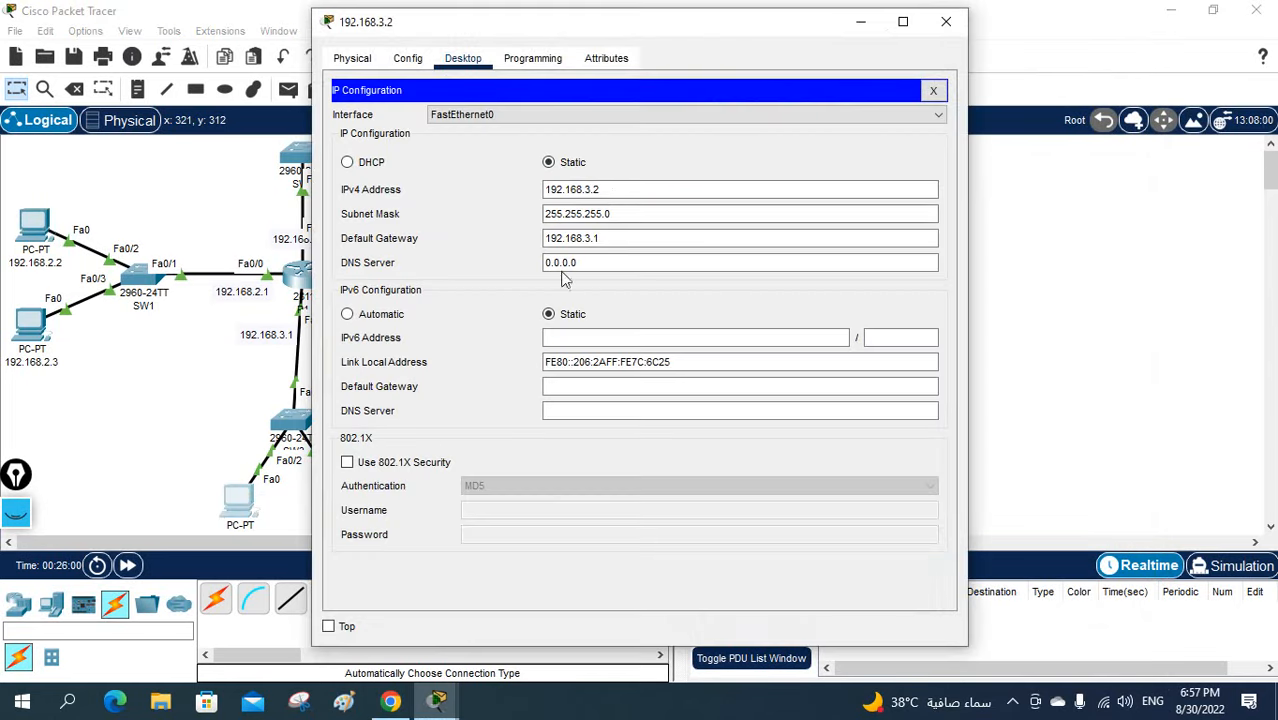
pyautogui.moveTo(578, 262); pyautogui.dragTo(476, 265)
pyautogui.write('192')
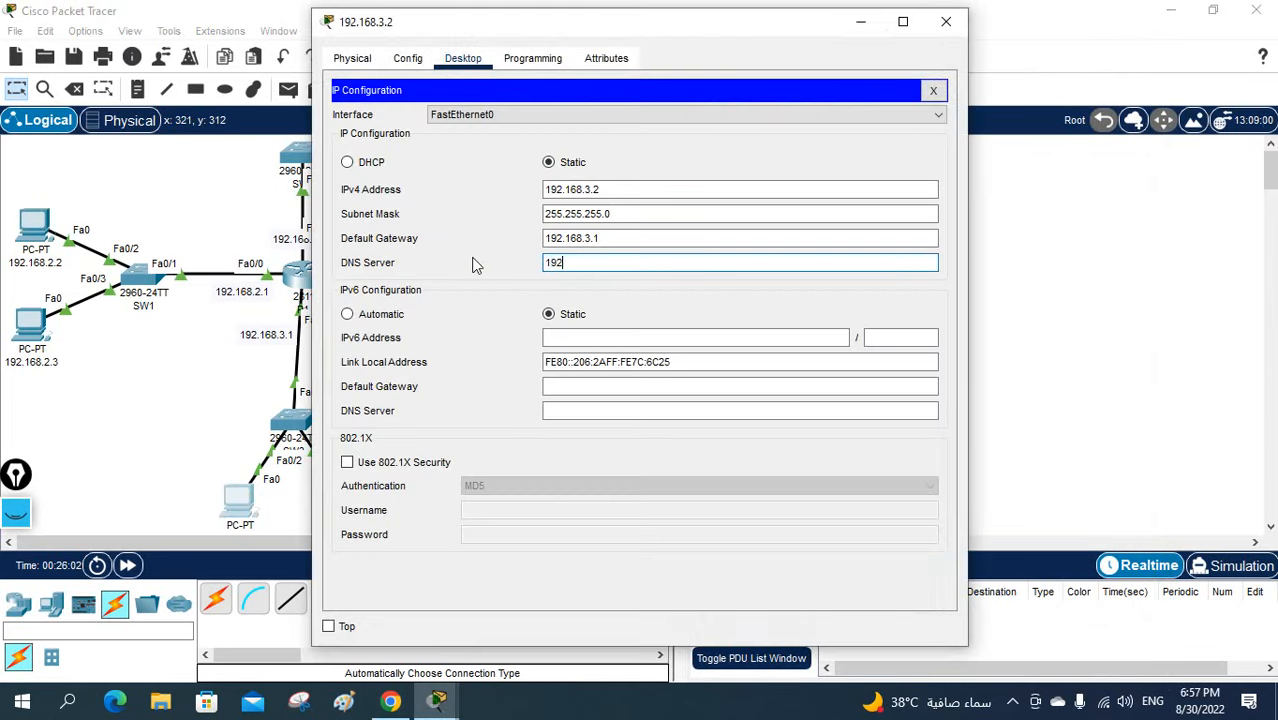
pyautogui.write('.168.1.100')
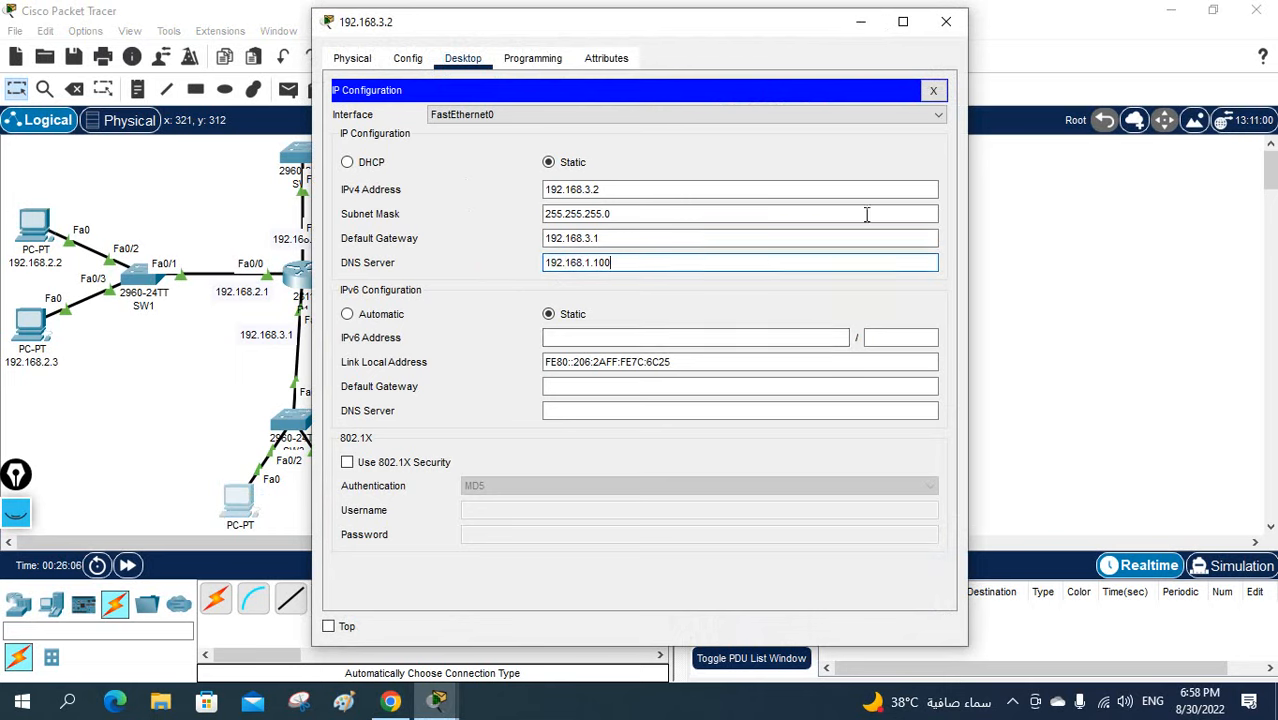
pyautogui.click(933, 93)
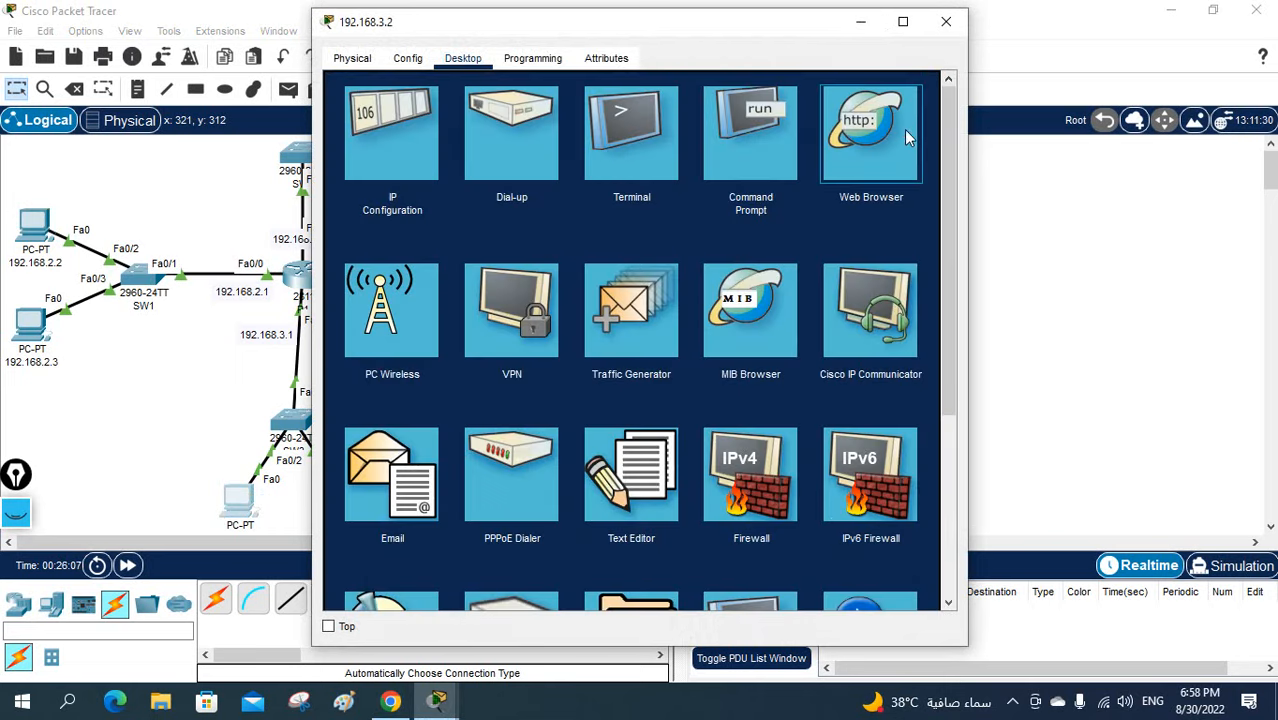
pyautogui.click(817, 148)
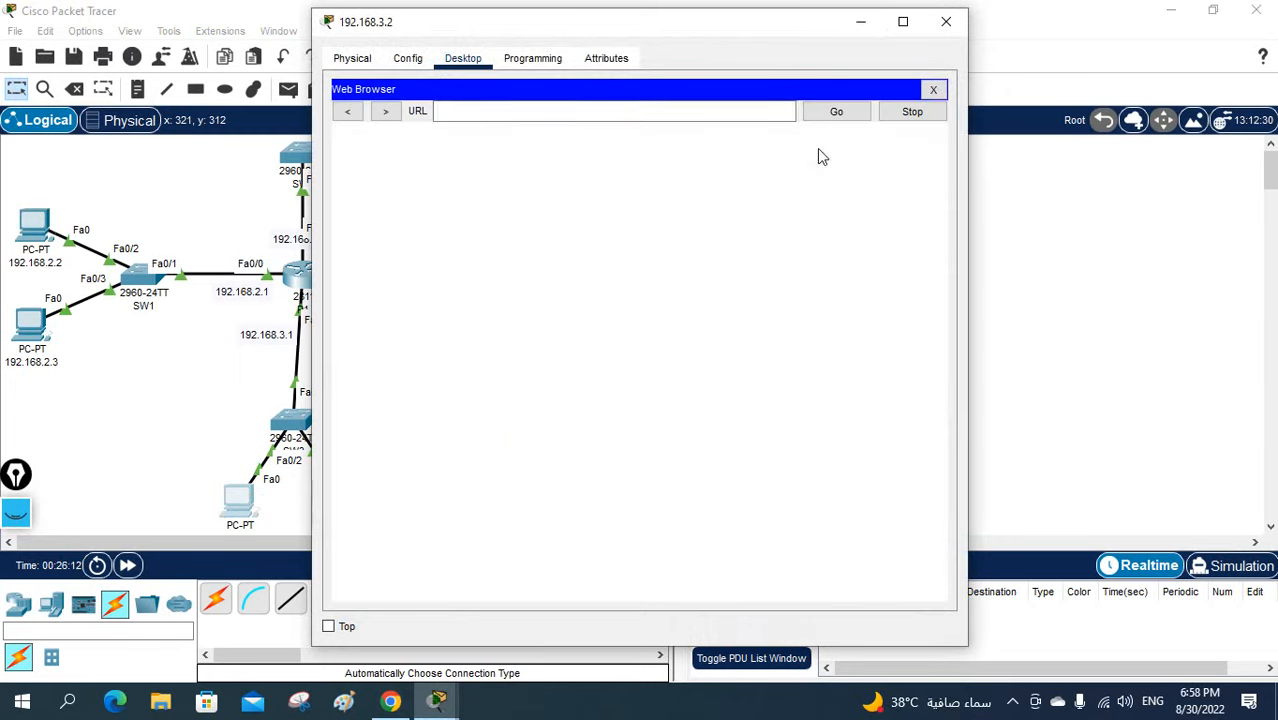
pyautogui.click(629, 117)
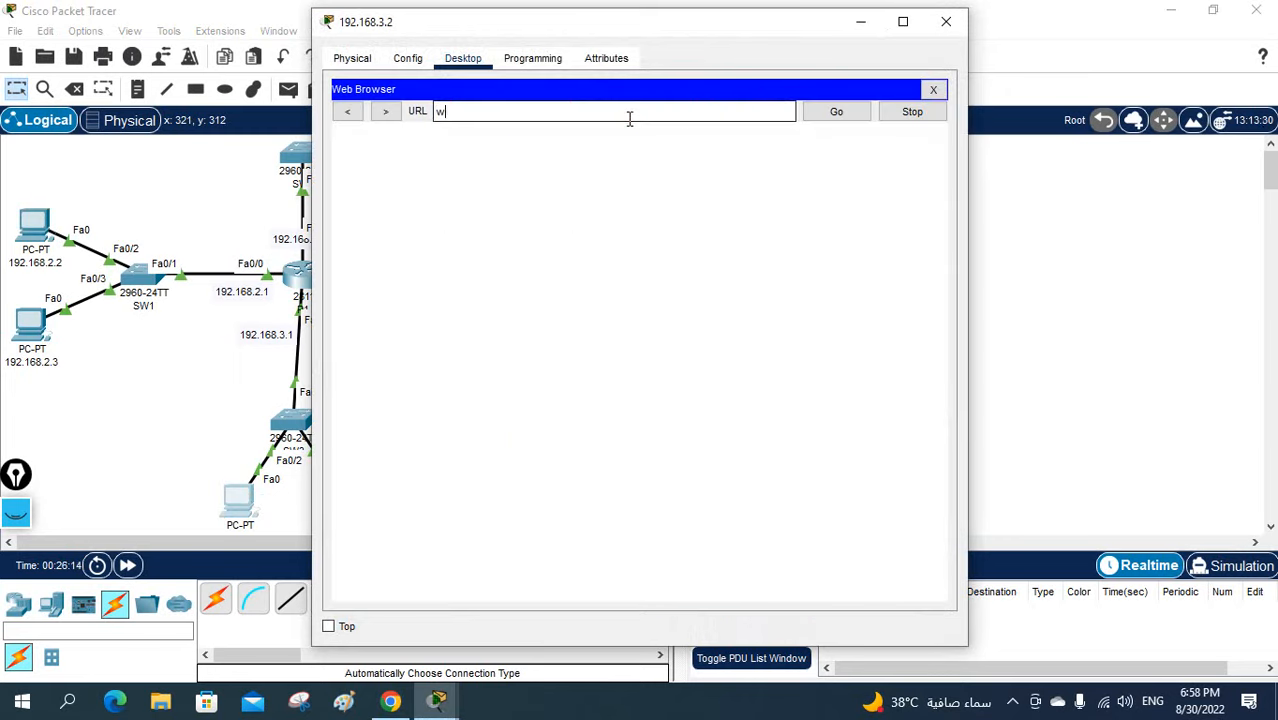
pyautogui.write('www.google.com')
pyautogui.press('Return')
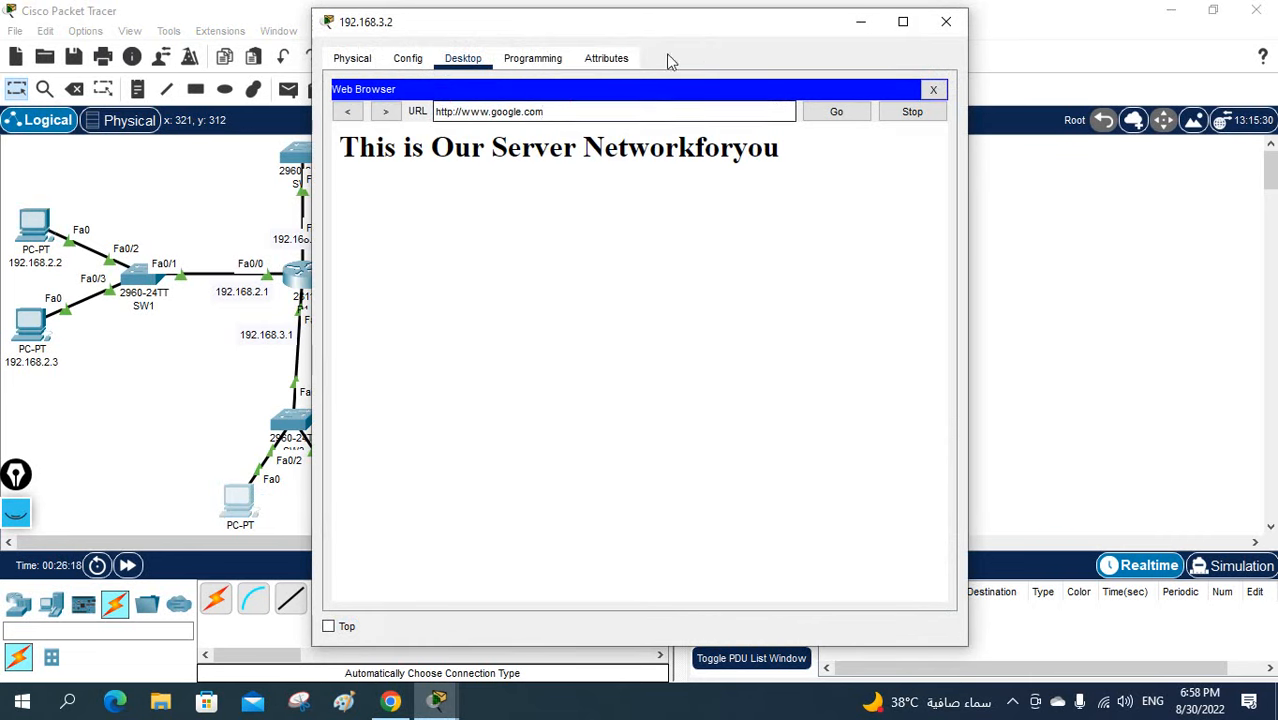
pyautogui.click(944, 28)
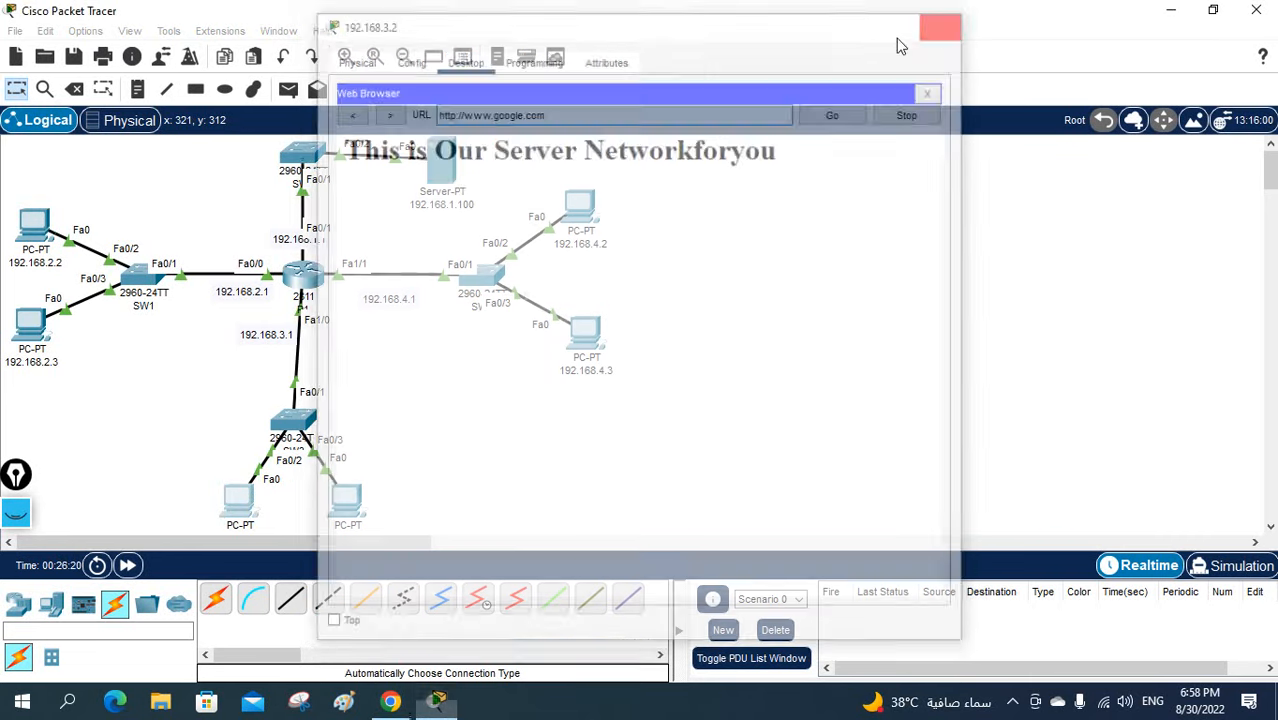
# Switch the DNS service on server 192.168.1.100 off and back on, and move the server's window off the topology.
pyautogui.click(455, 168)
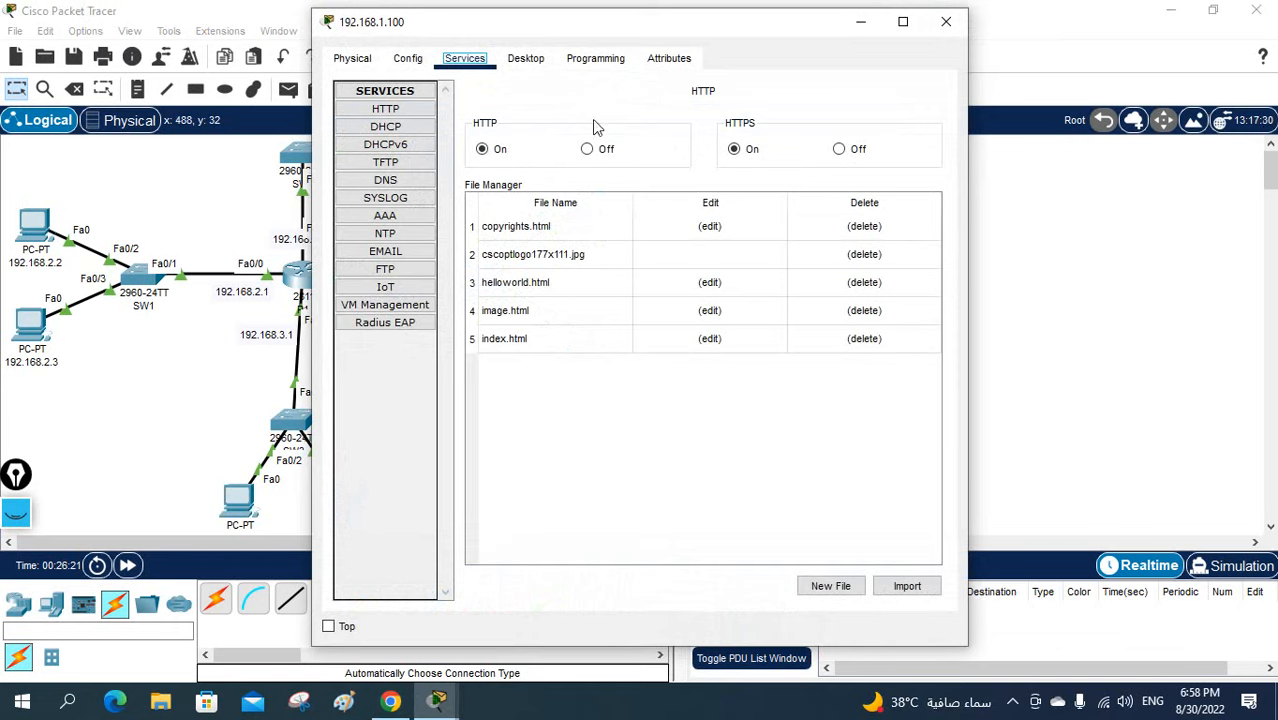
pyautogui.click(409, 179)
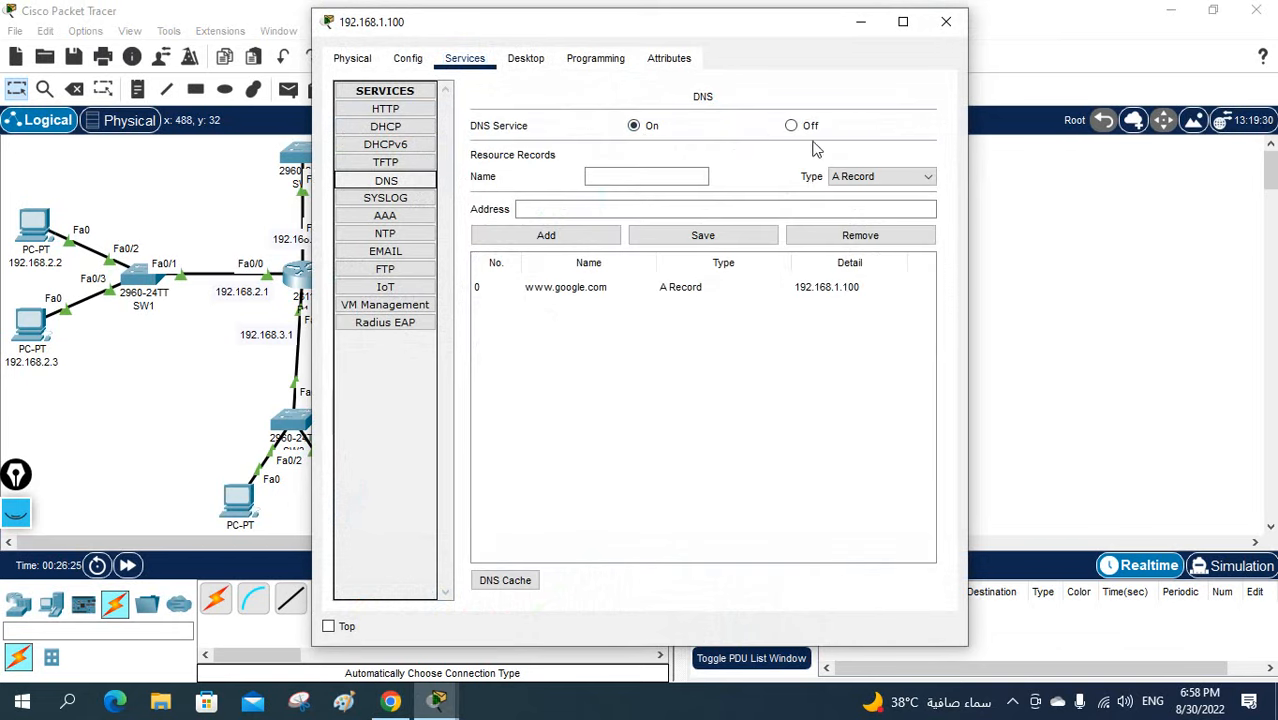
pyautogui.click(797, 132)
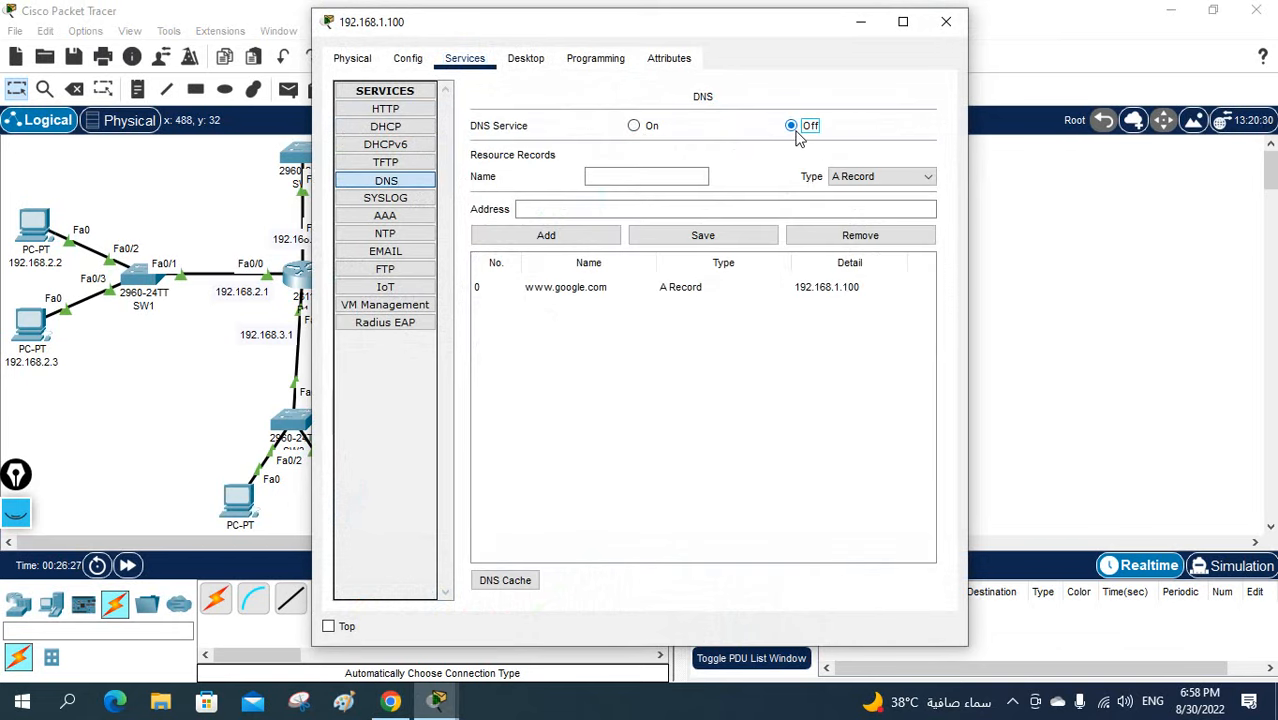
pyautogui.click(634, 127)
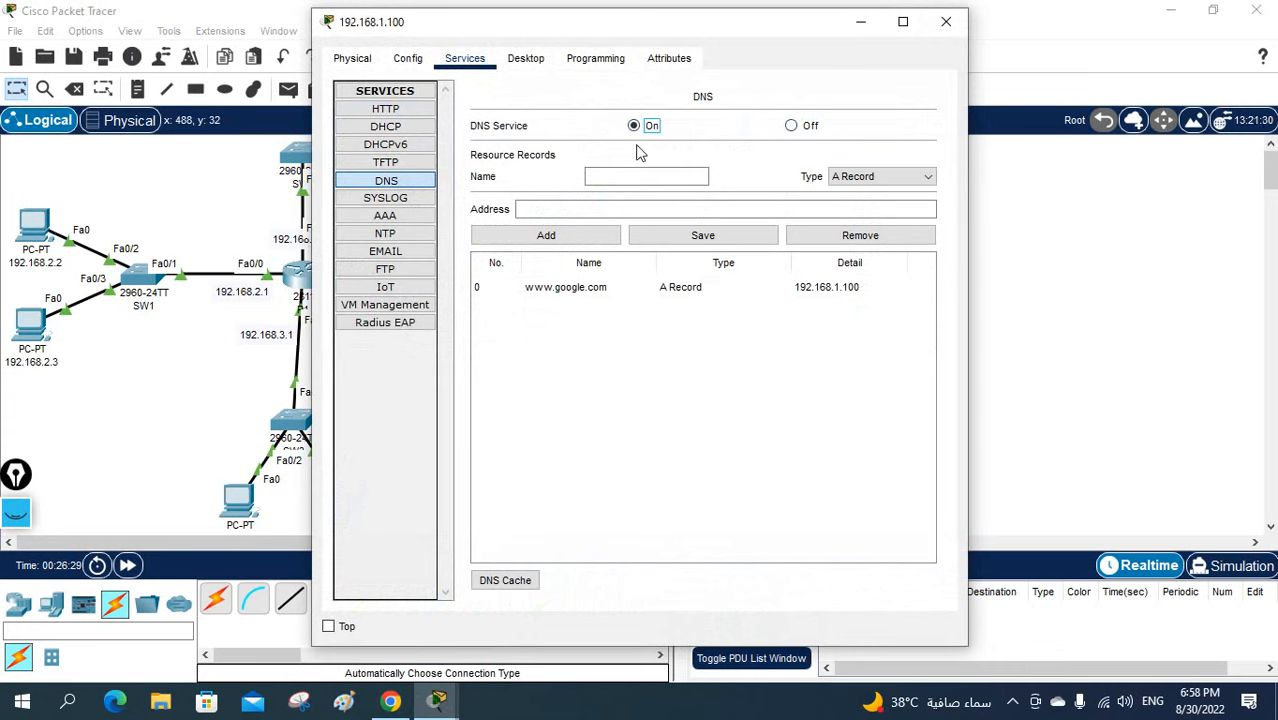
pyautogui.moveTo(576, 30); pyautogui.dragTo(916, 47)
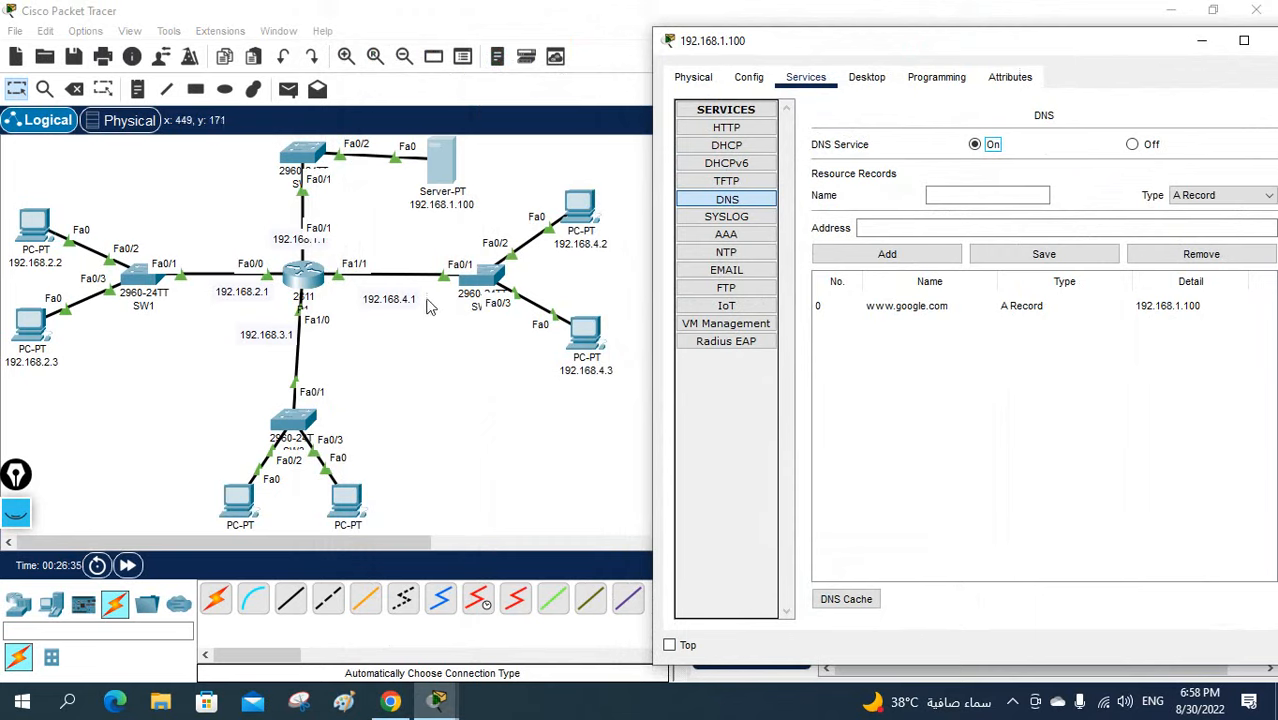
pyautogui.click(35, 228)
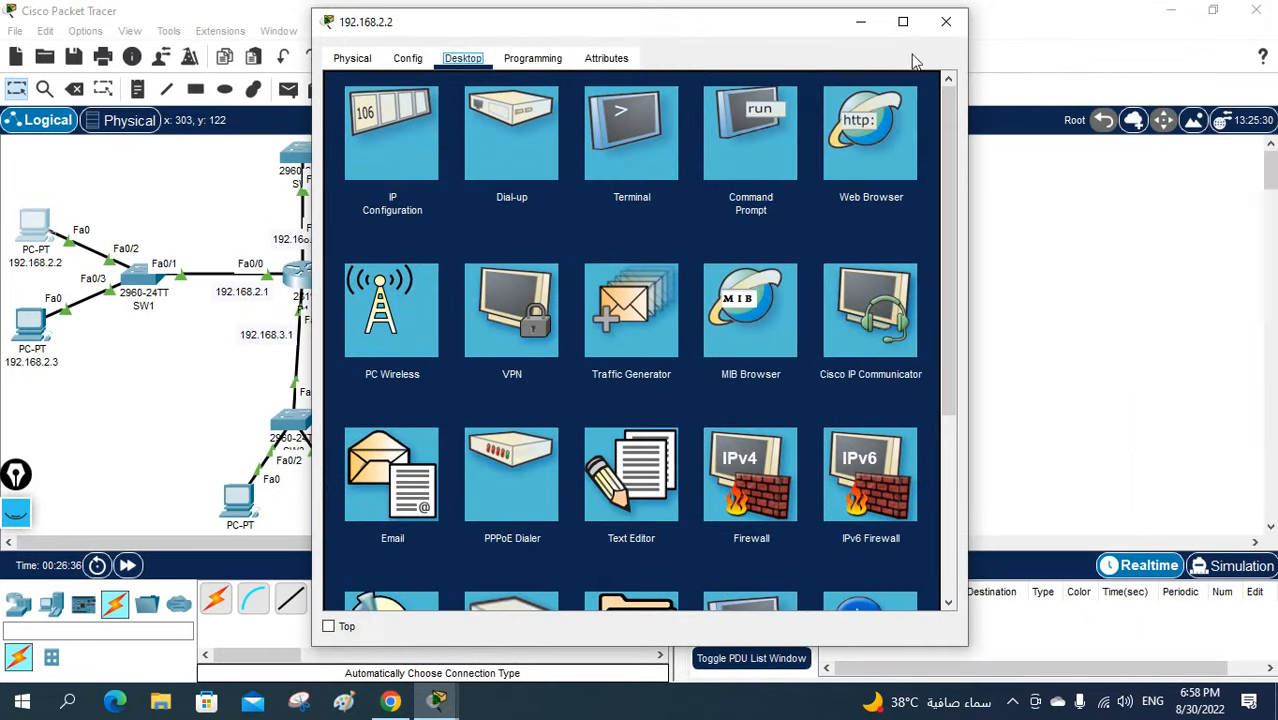
pyautogui.click(855, 125)
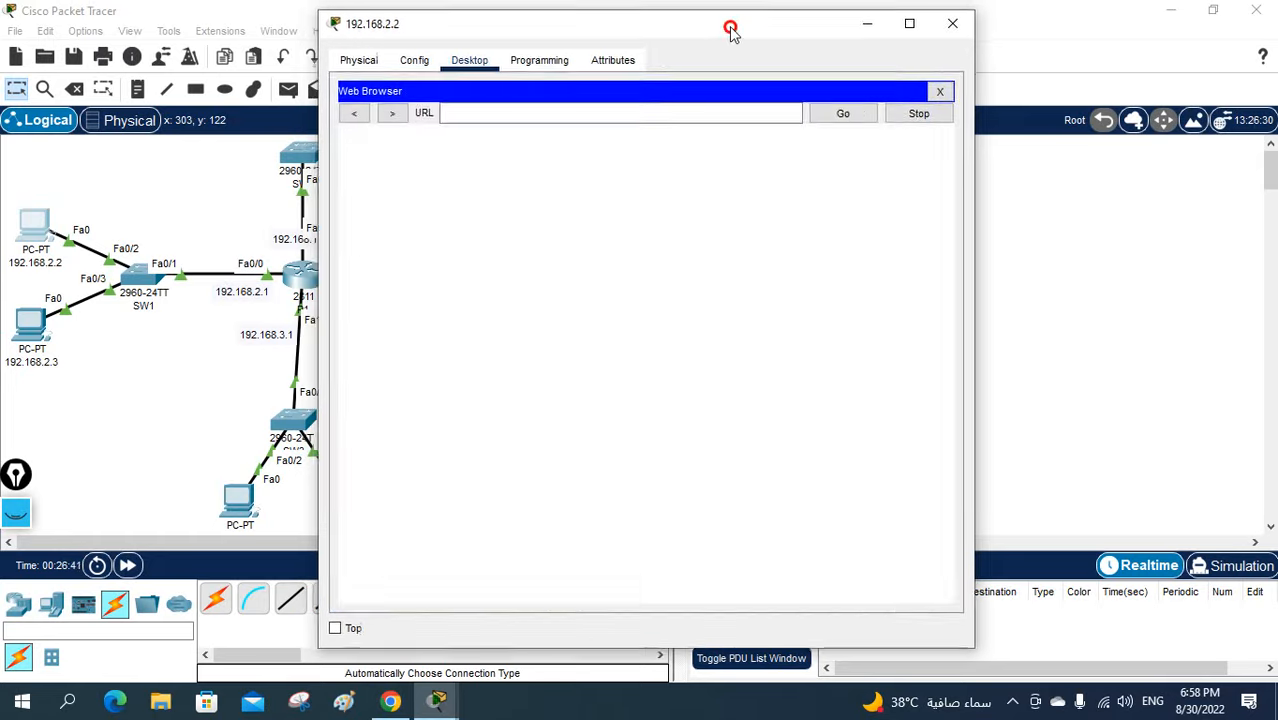
pyautogui.moveTo(730, 29); pyautogui.dragTo(1101, 54)
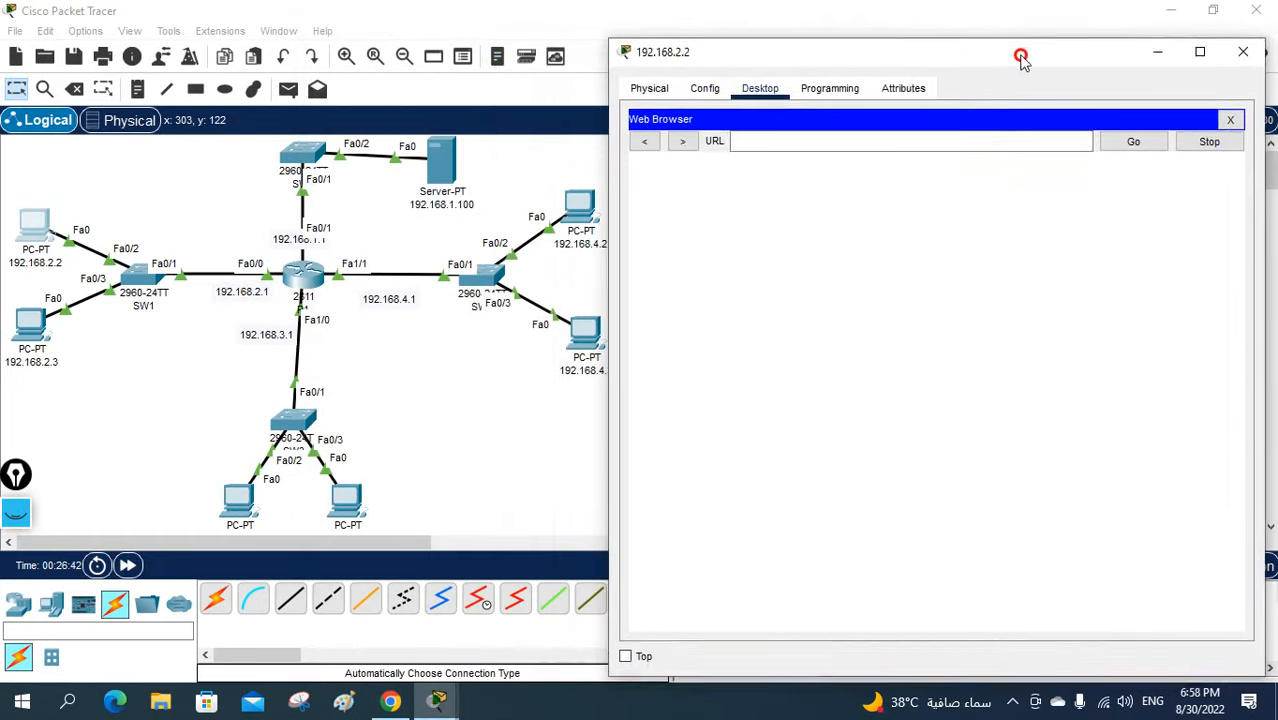
pyautogui.click(970, 152)
pyautogui.write('ww')
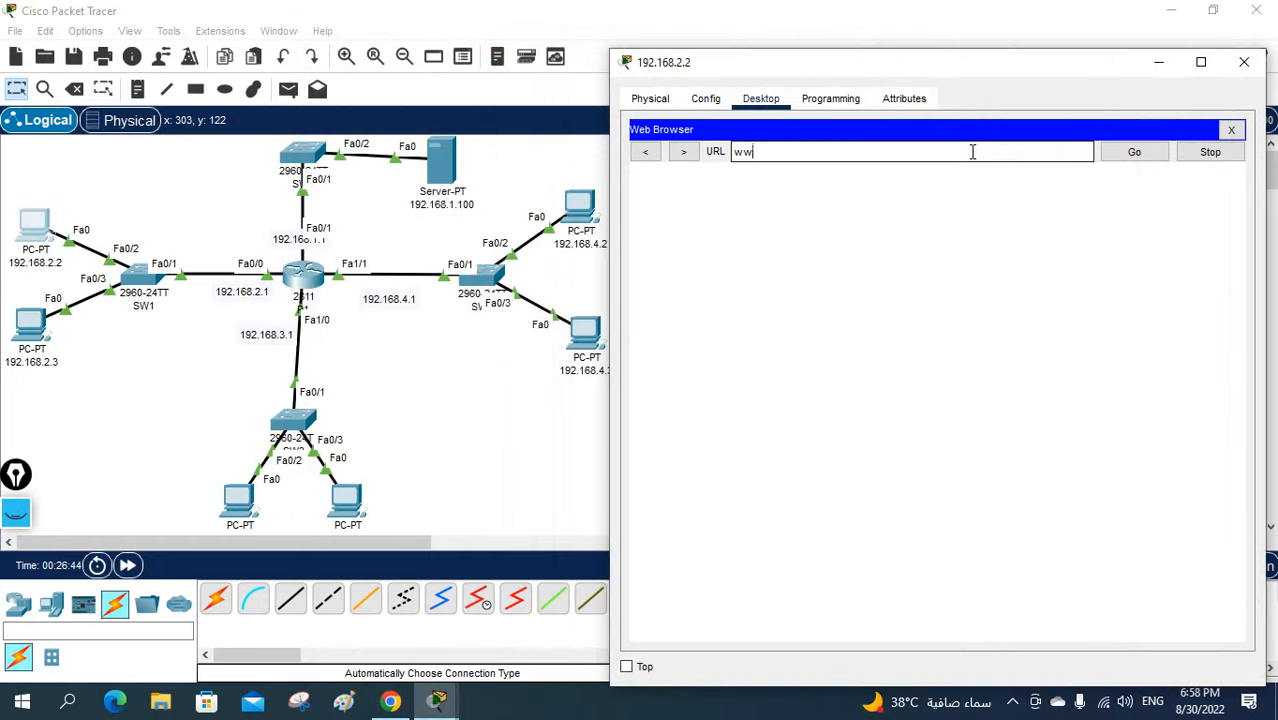
pyautogui.write('w.google.com')
pyautogui.press('Return')
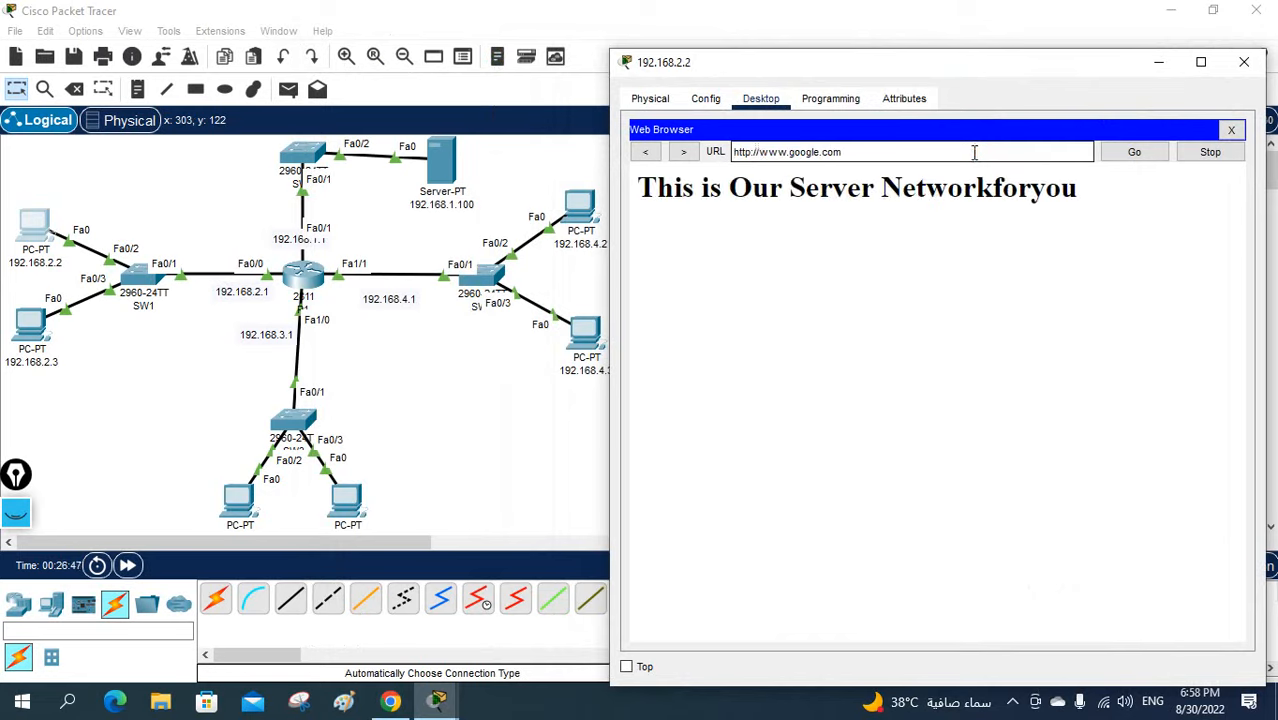